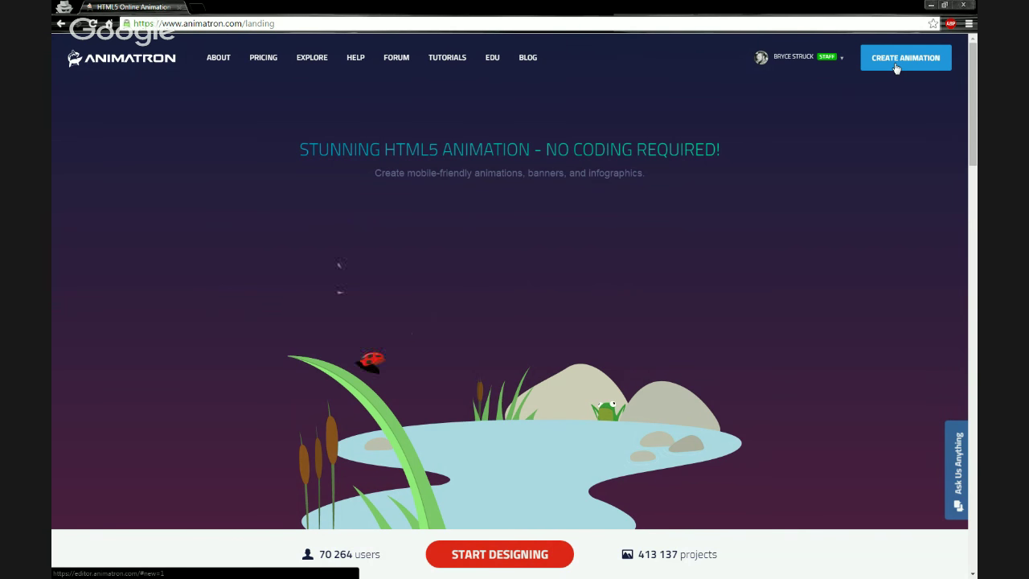
Step: Create a new animation from the landing page, opening an untitled project with an empty Layer 1
click(896, 64)
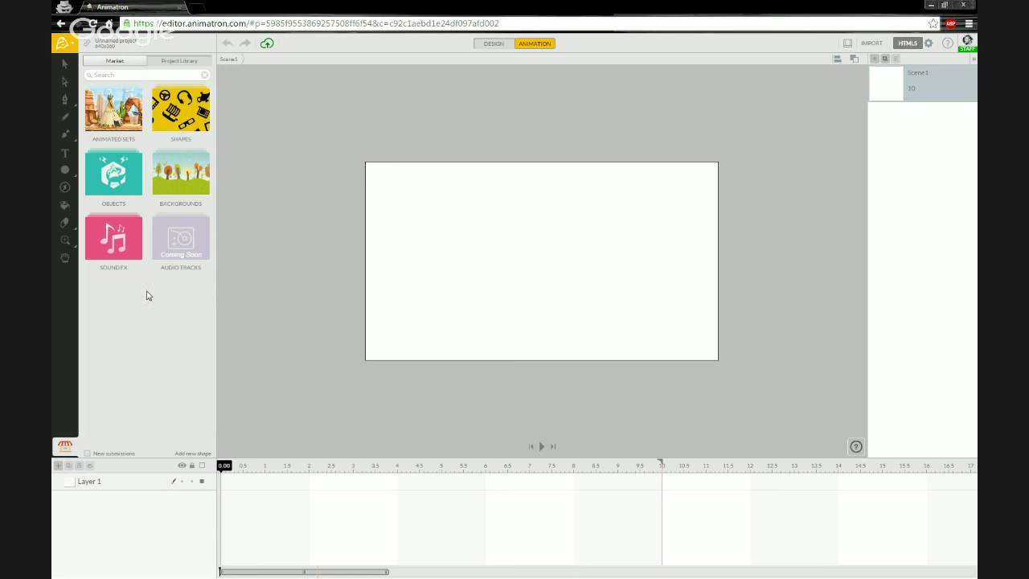
click(170, 119)
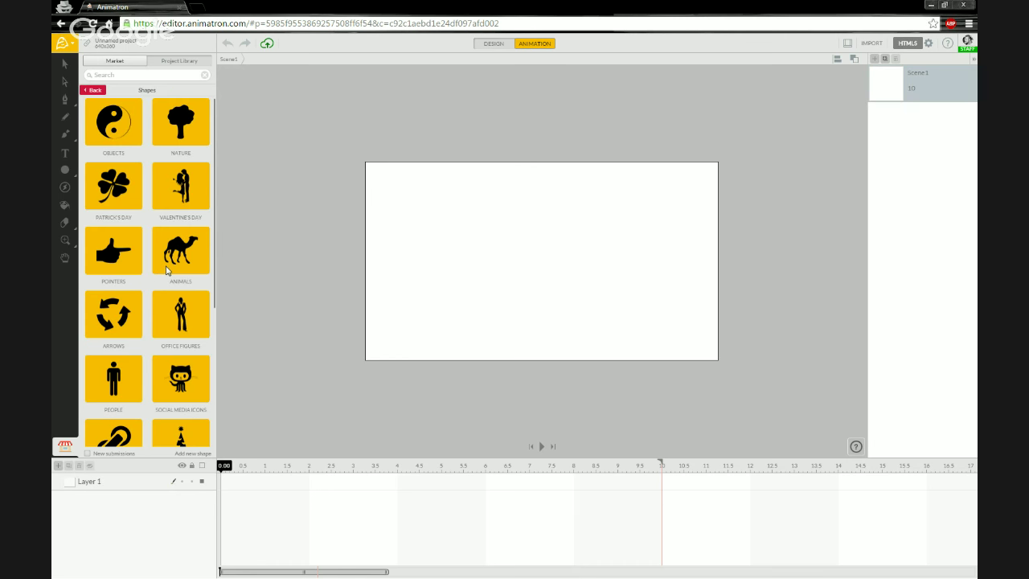
scroll(169, 273, down, 1)
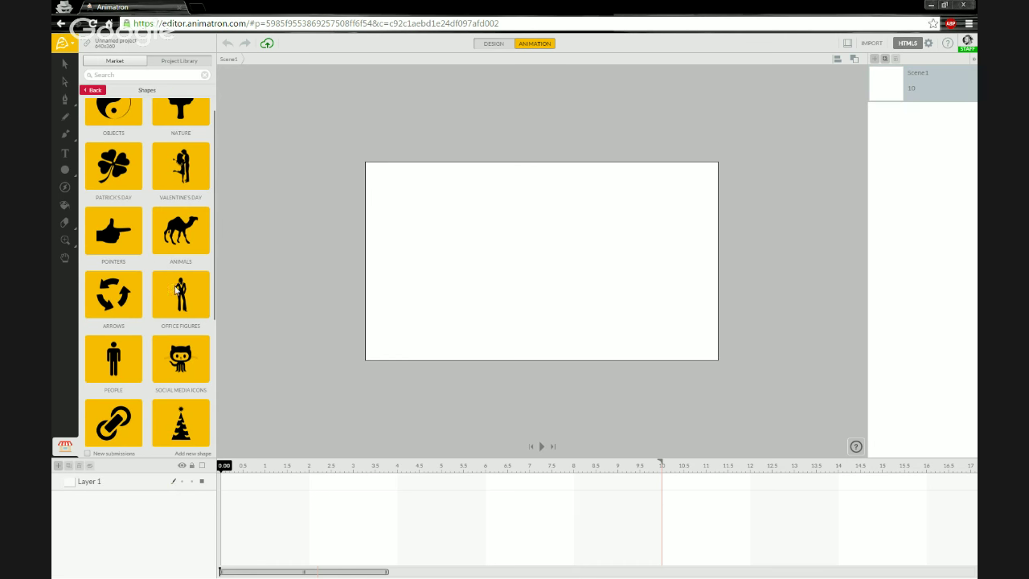
click(176, 293)
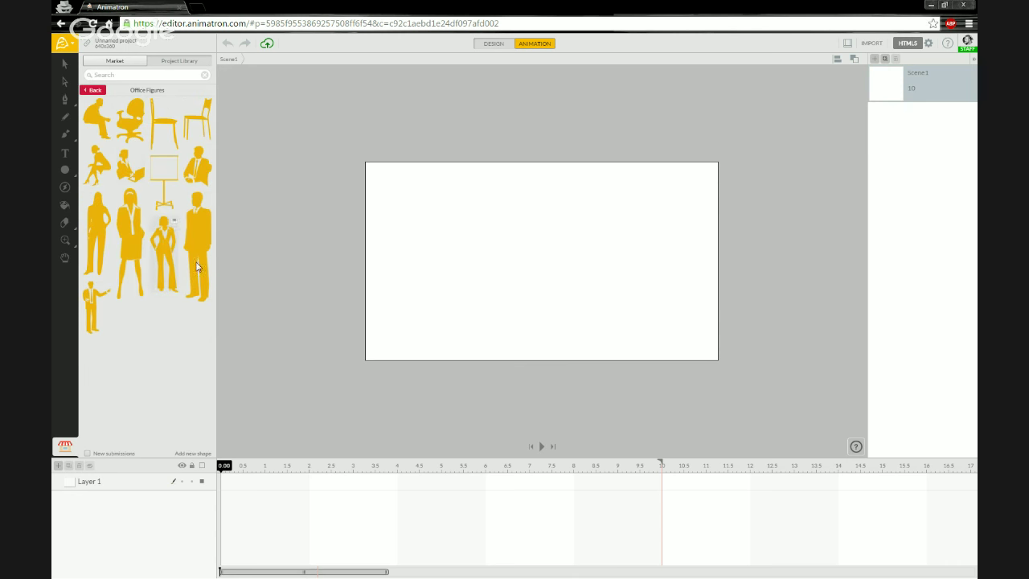
click(93, 91)
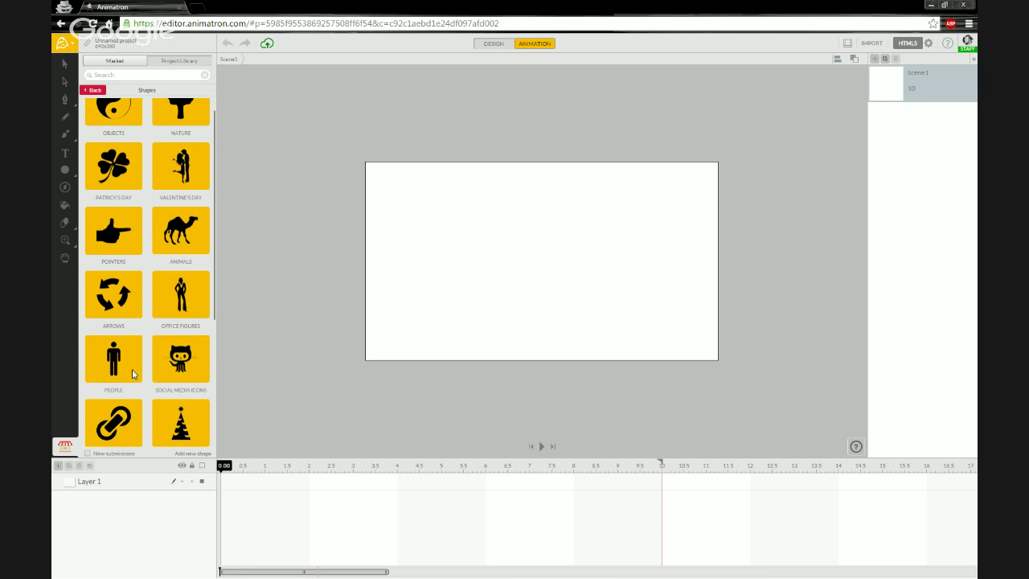
scroll(113, 376, down, 1)
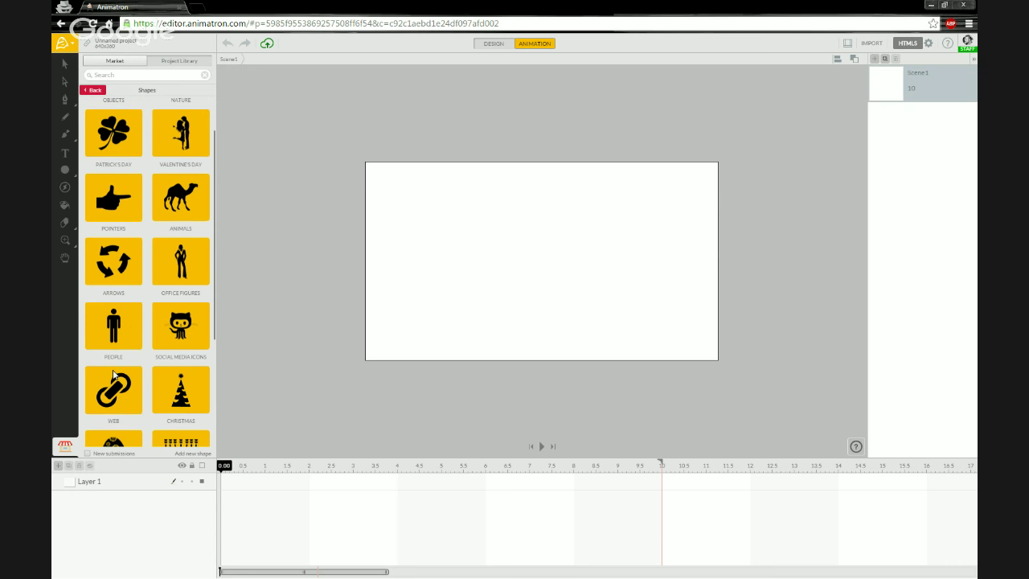
scroll(113, 374, down, 2)
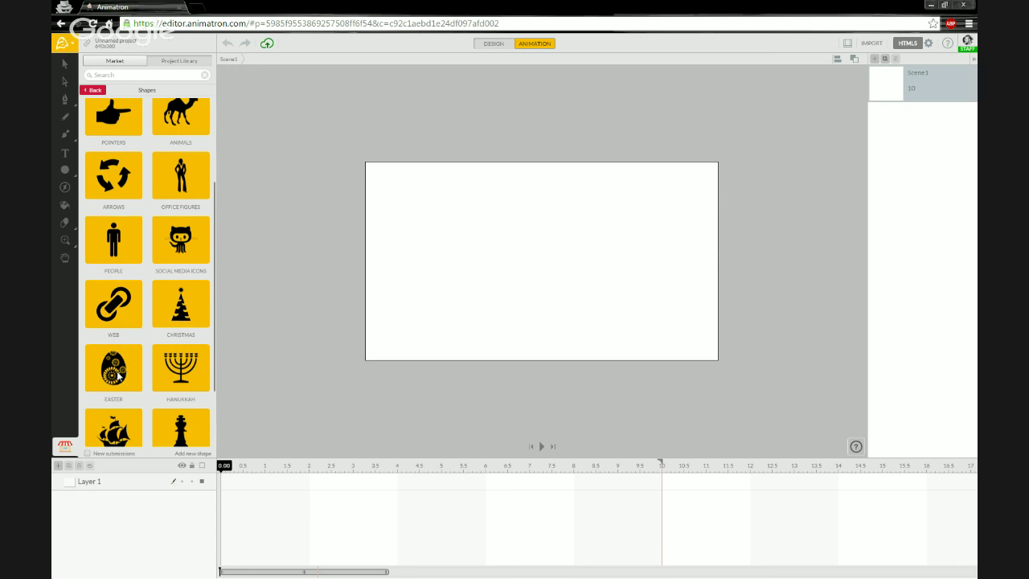
click(118, 375)
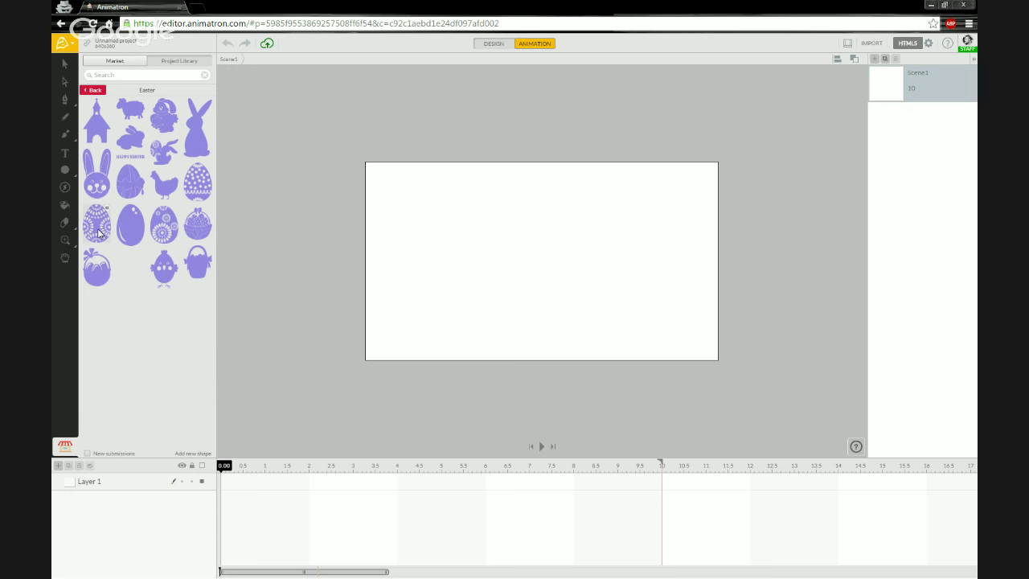
click(101, 93)
scroll(155, 320, up, 3)
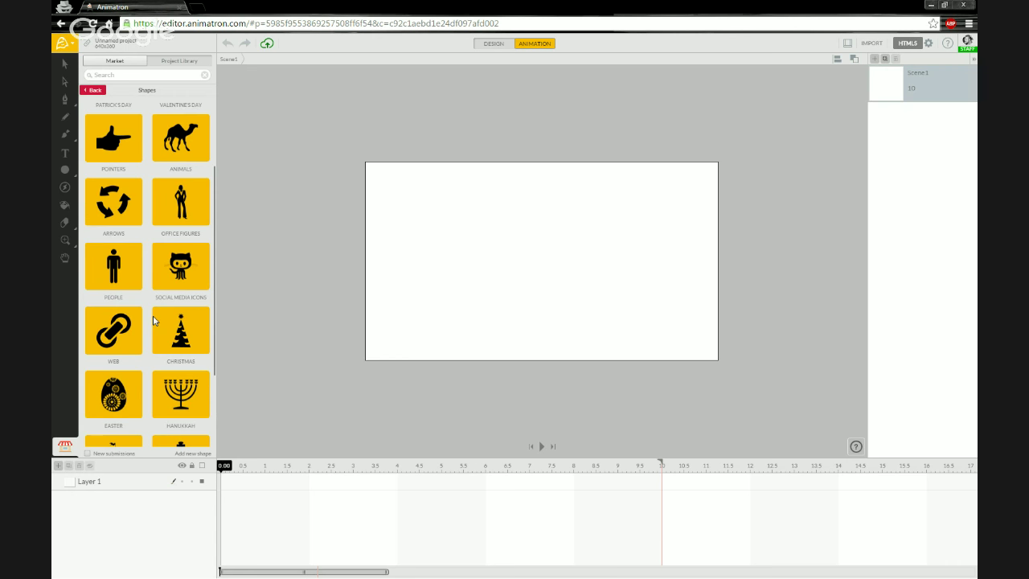
scroll(154, 320, up, 3)
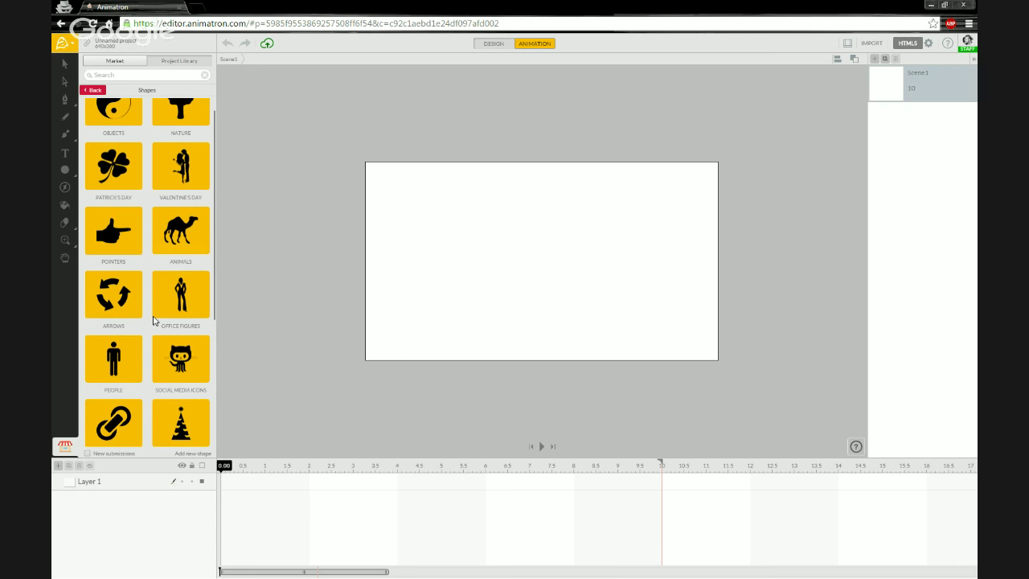
scroll(155, 320, down, 4)
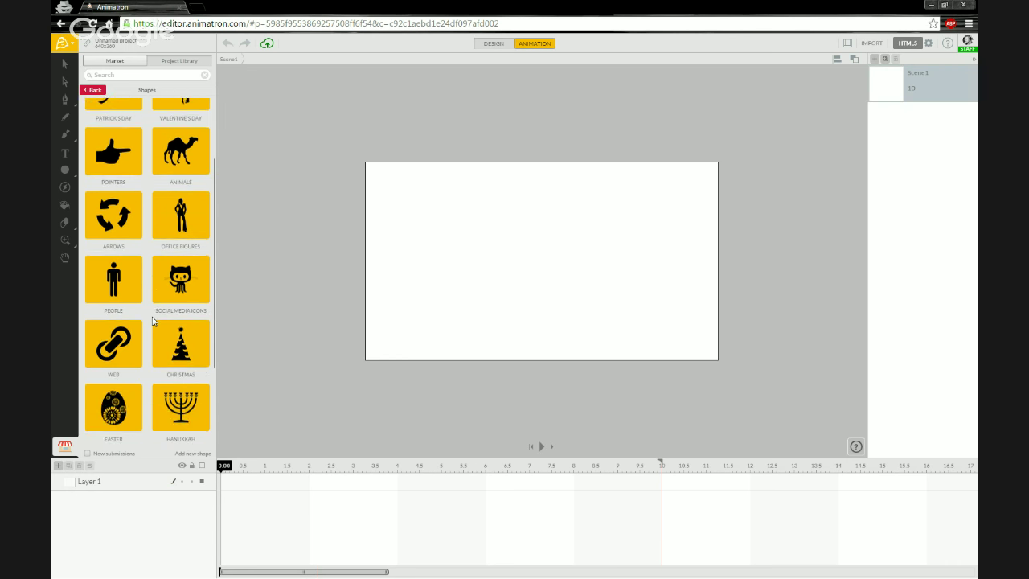
scroll(152, 322, down, 3)
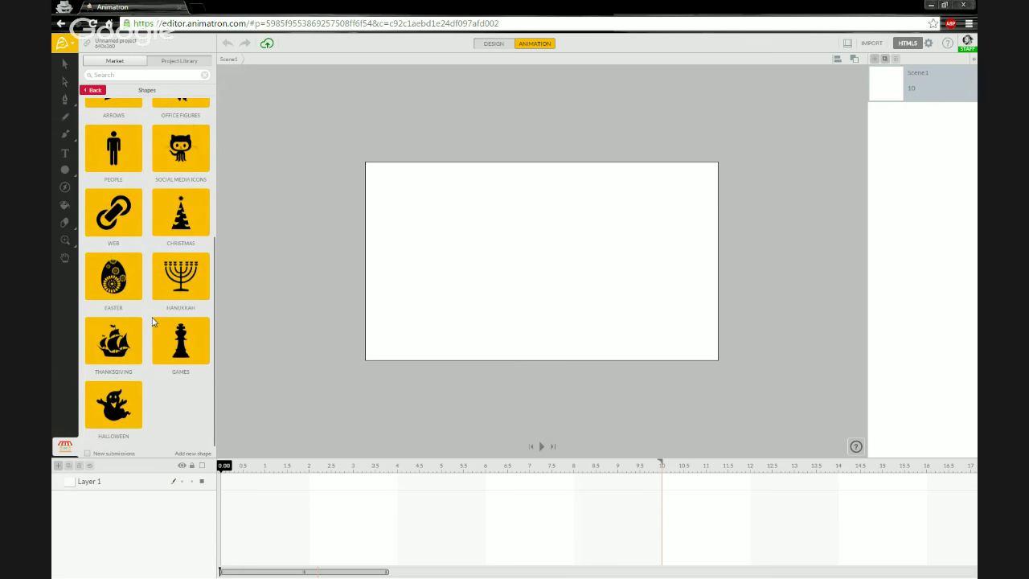
click(93, 90)
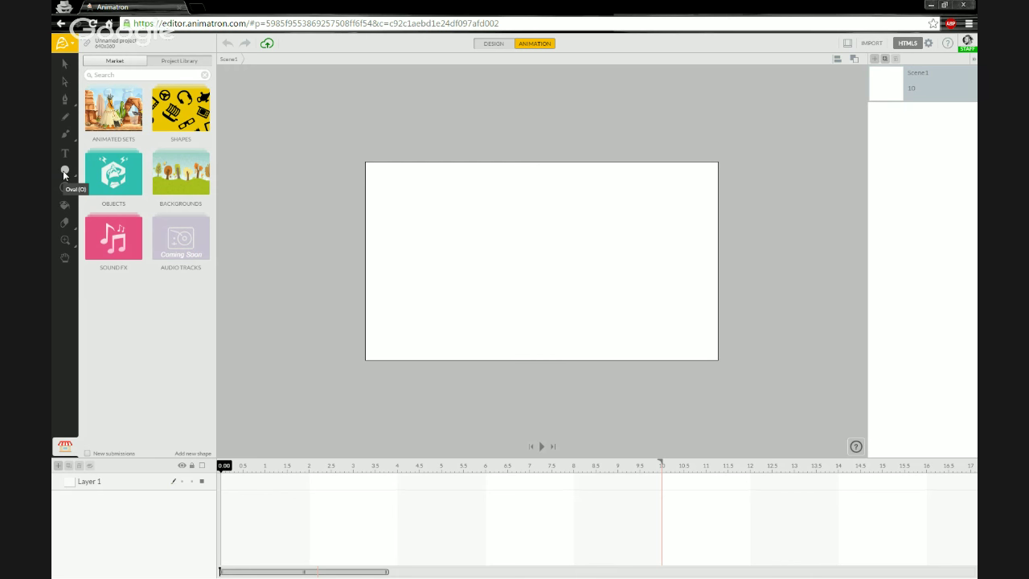
Step: Choose Rectangle (R) from the shape tool flyout, showing roundness 0 and 100% opacity
click(64, 172)
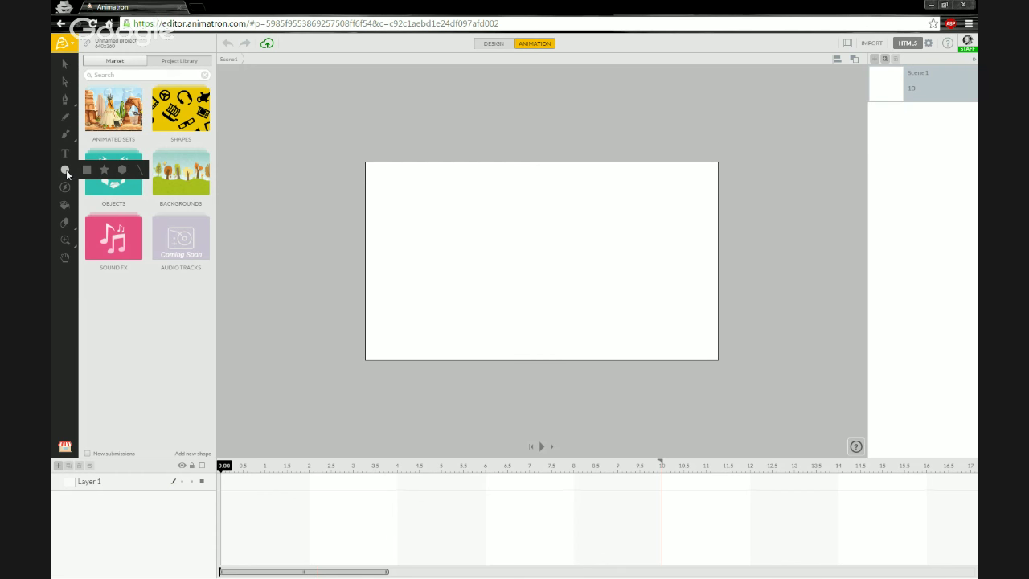
click(66, 171)
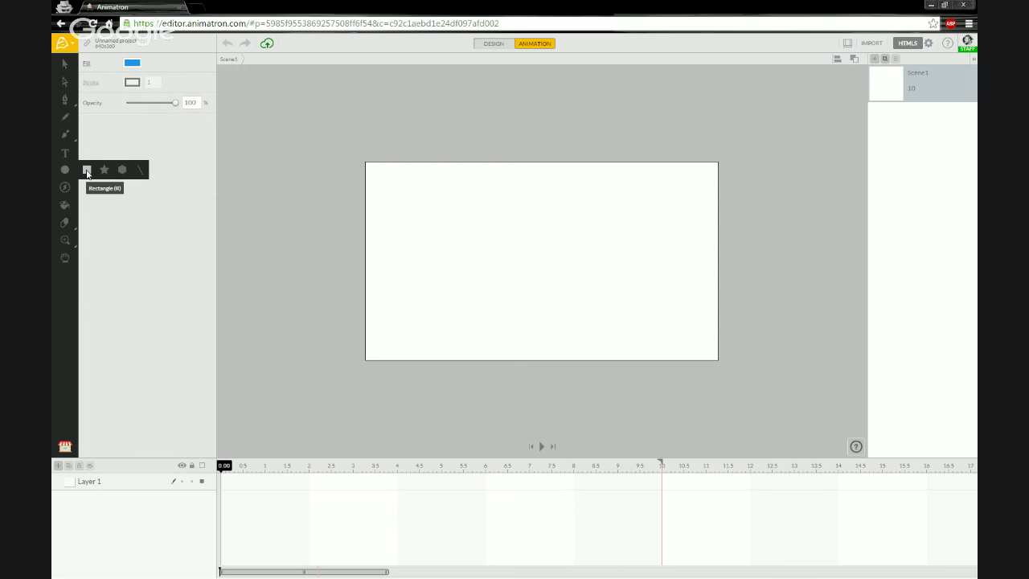
click(87, 172)
click(88, 176)
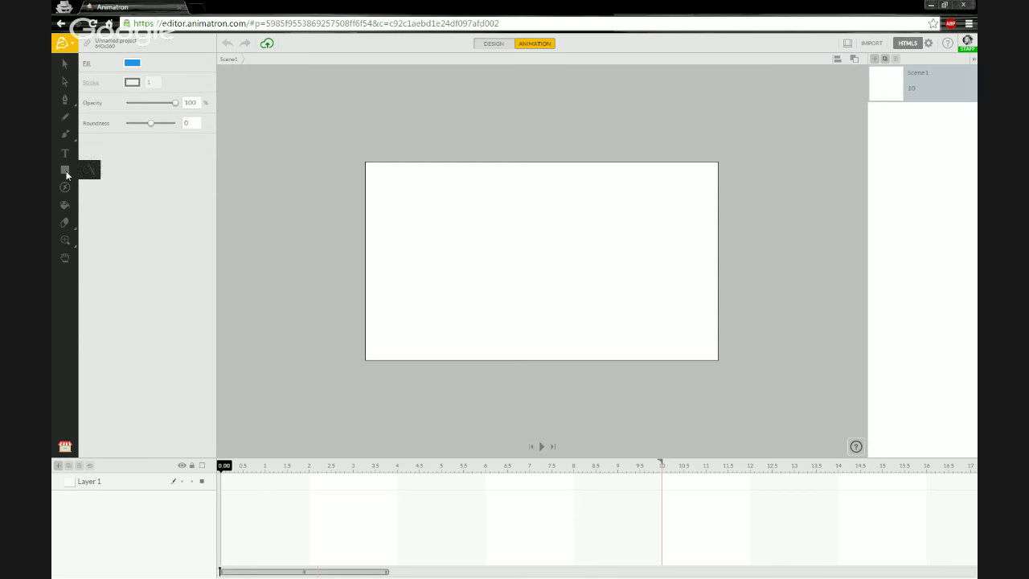
mouse_move(66, 174)
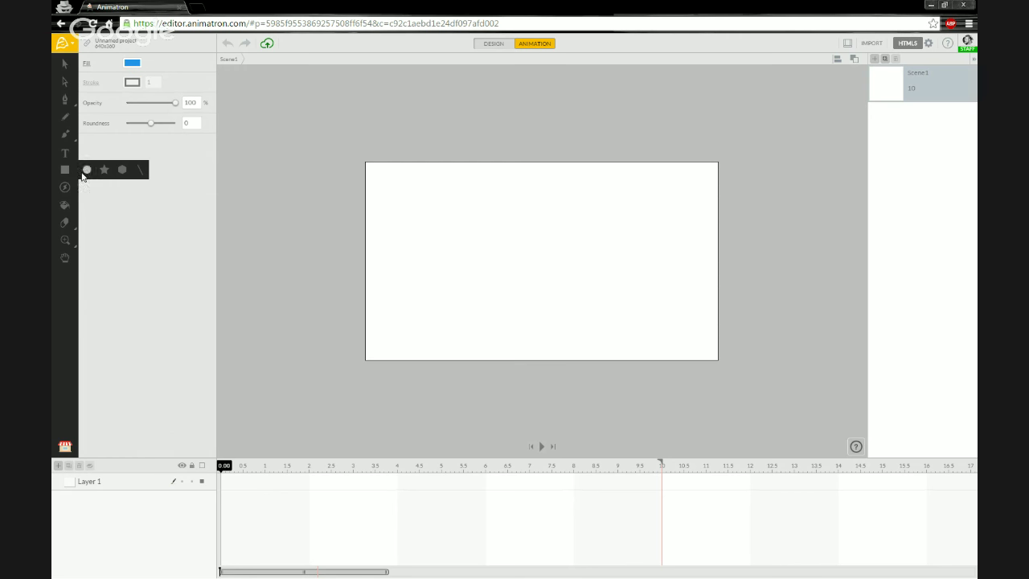
click(63, 168)
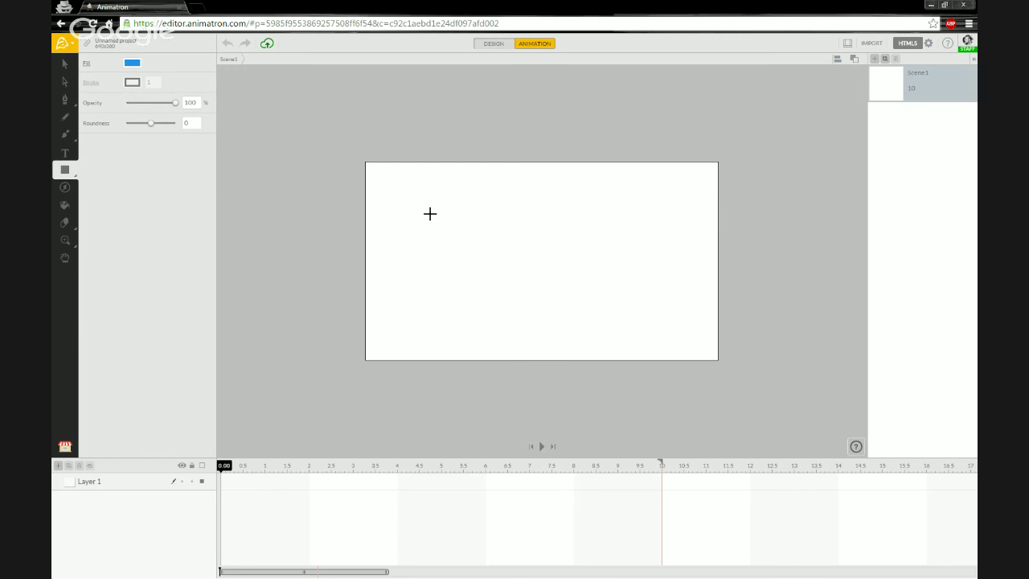
Step: Draw a 361×189 blue rectangle mid-stage and set its corner roundness to 39
mouse_move(424, 207)
mouse_down()
mouse_move(477, 252)
mouse_move(611, 315)
mouse_move(625, 309)
mouse_up()
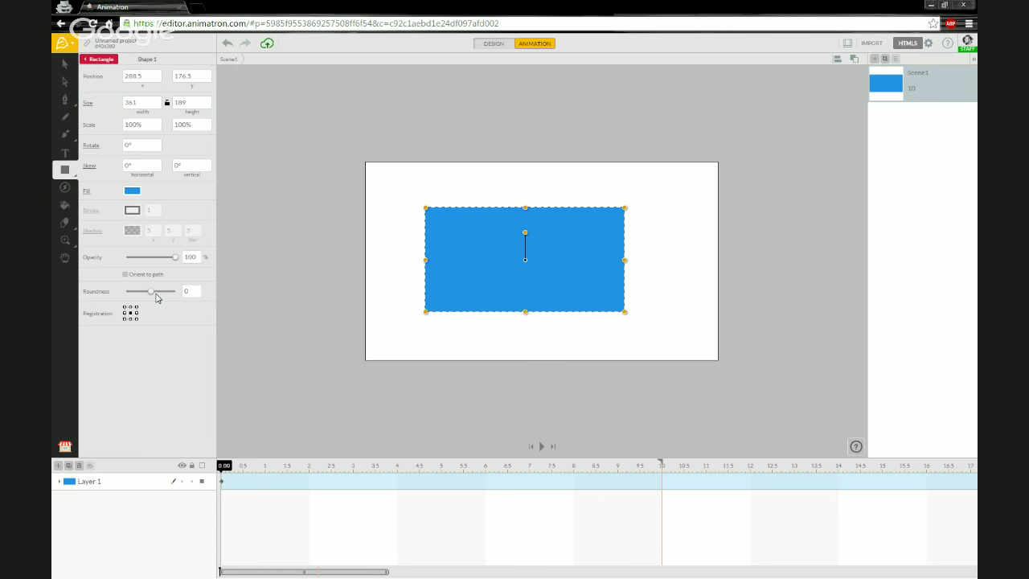
drag(152, 293, 153, 299)
drag(152, 295, 162, 296)
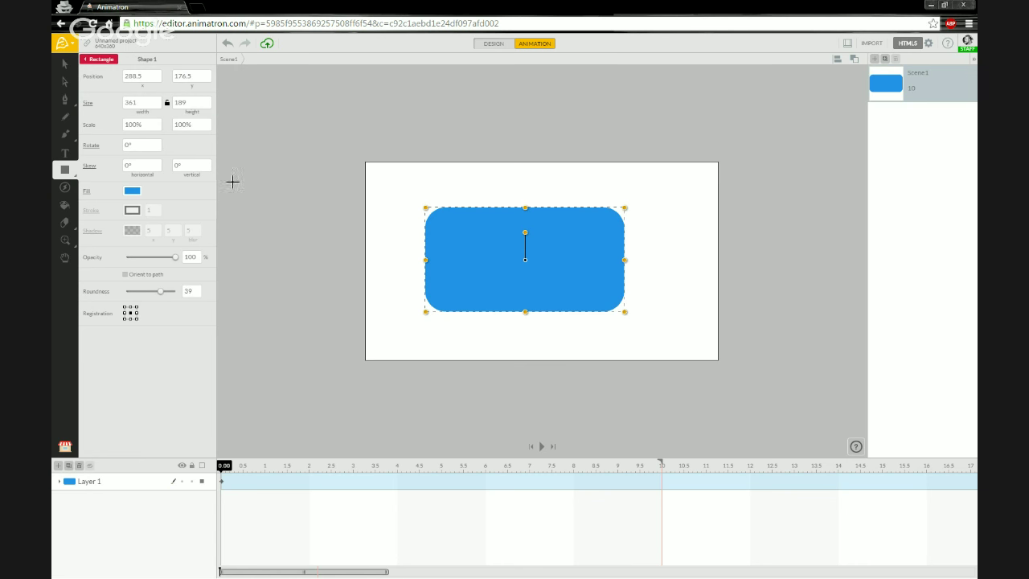
Step: With the Selection tool, select Layer 1 and expand it to reveal Shape 1
click(62, 68)
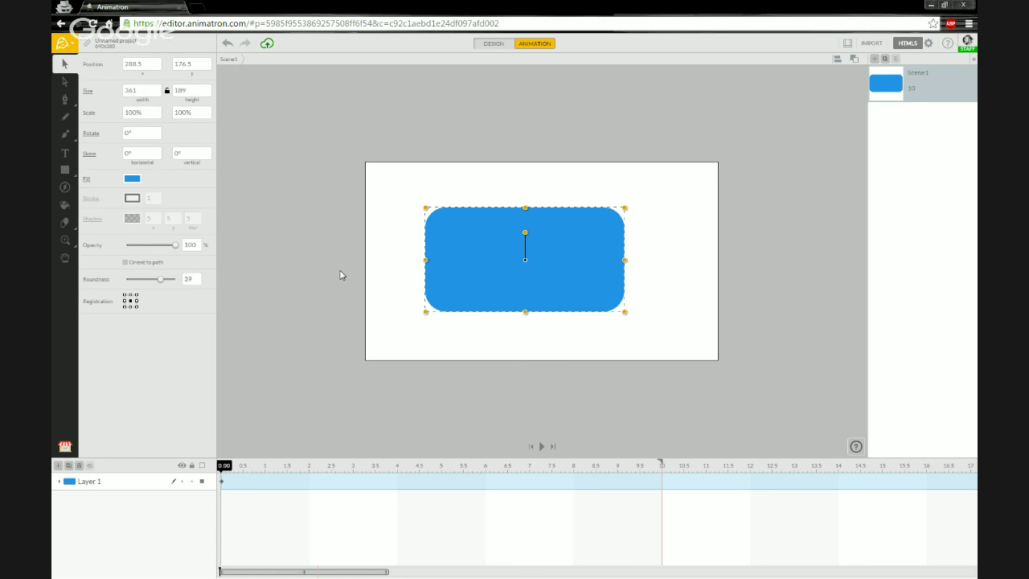
click(334, 285)
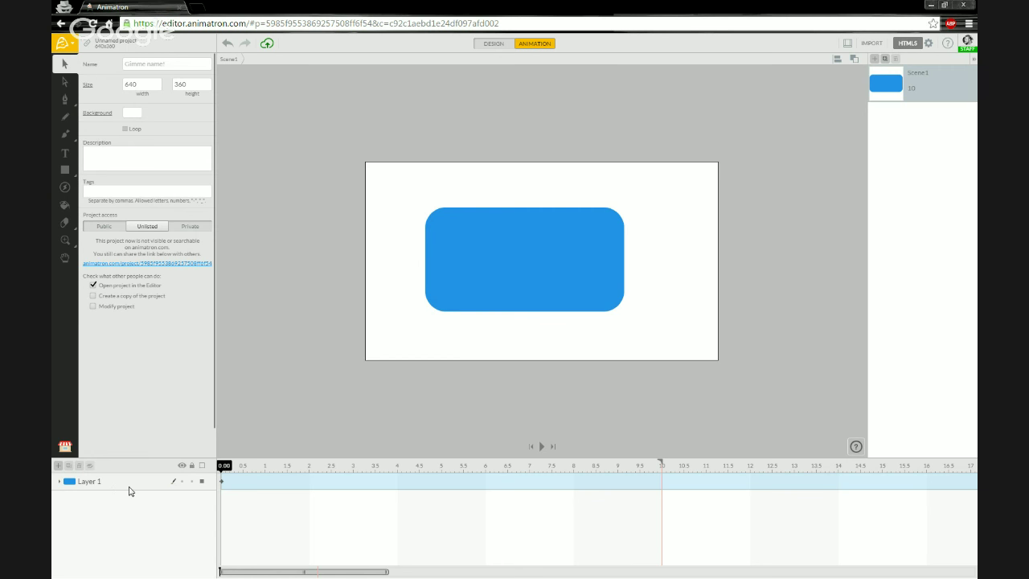
click(129, 483)
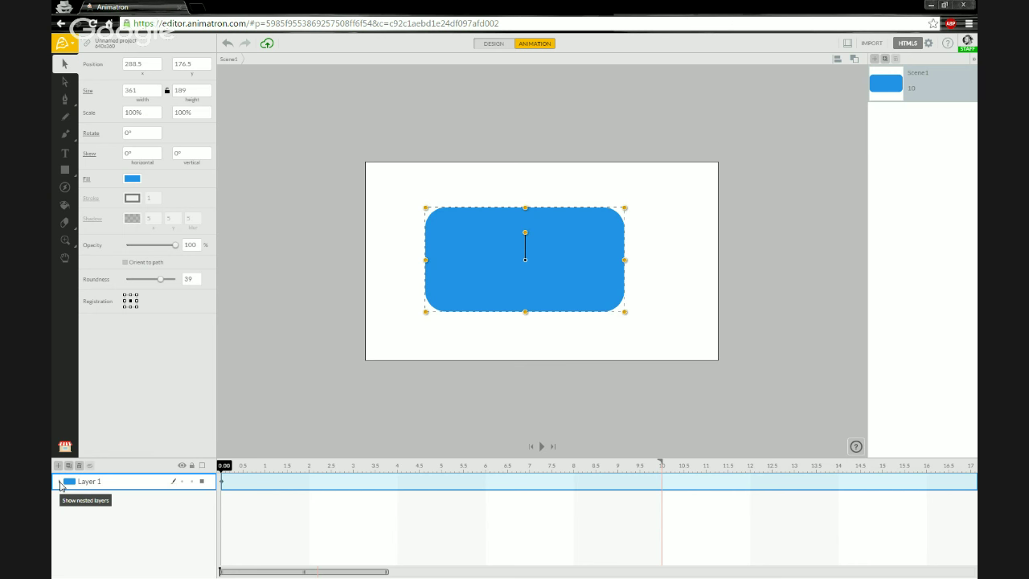
click(60, 482)
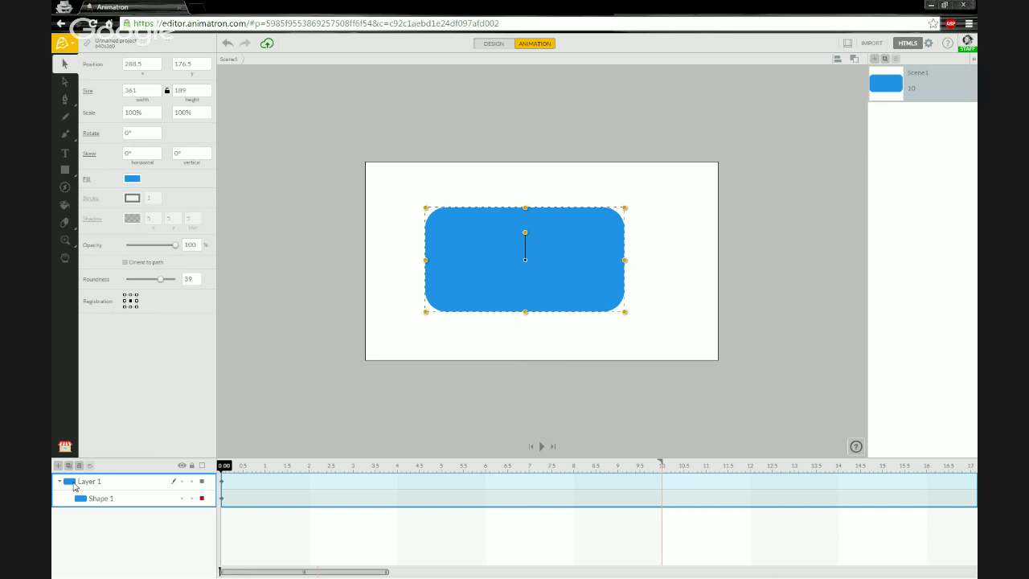
Step: Draw four stars around the rectangle, including a large one over the stage's left edge
click(68, 171)
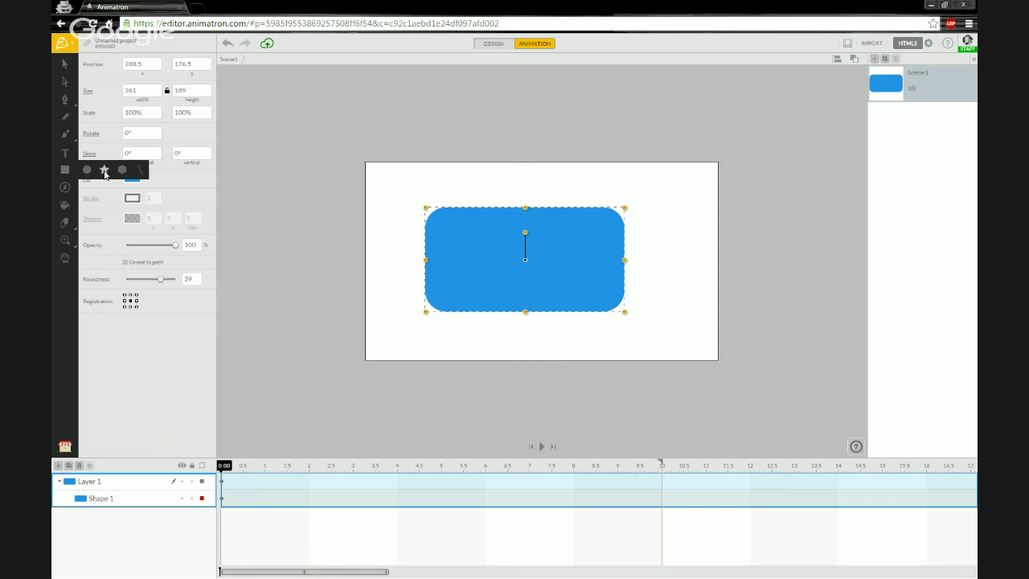
click(105, 173)
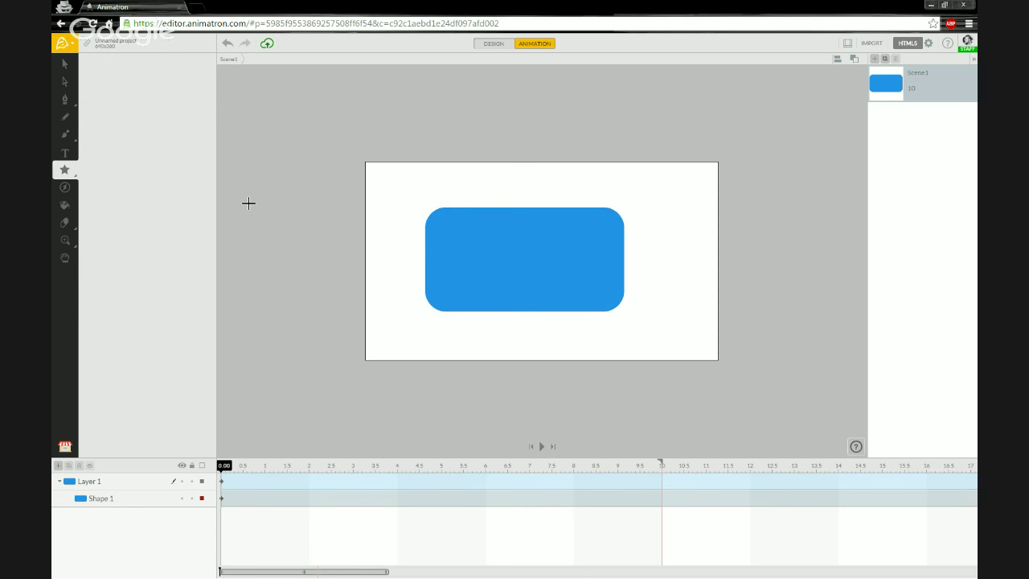
drag(383, 184, 413, 238)
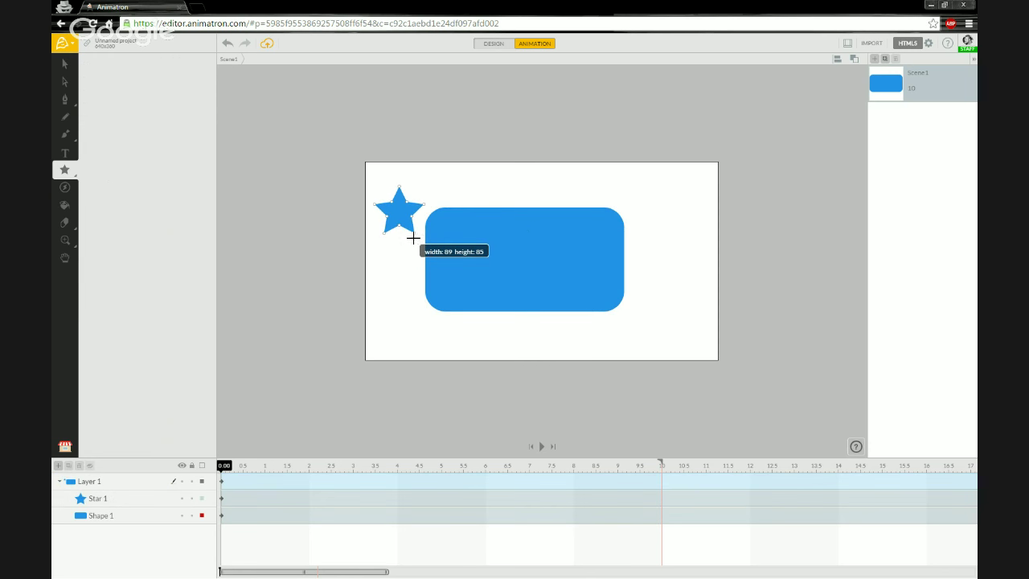
drag(387, 318, 421, 363)
drag(566, 315, 599, 346)
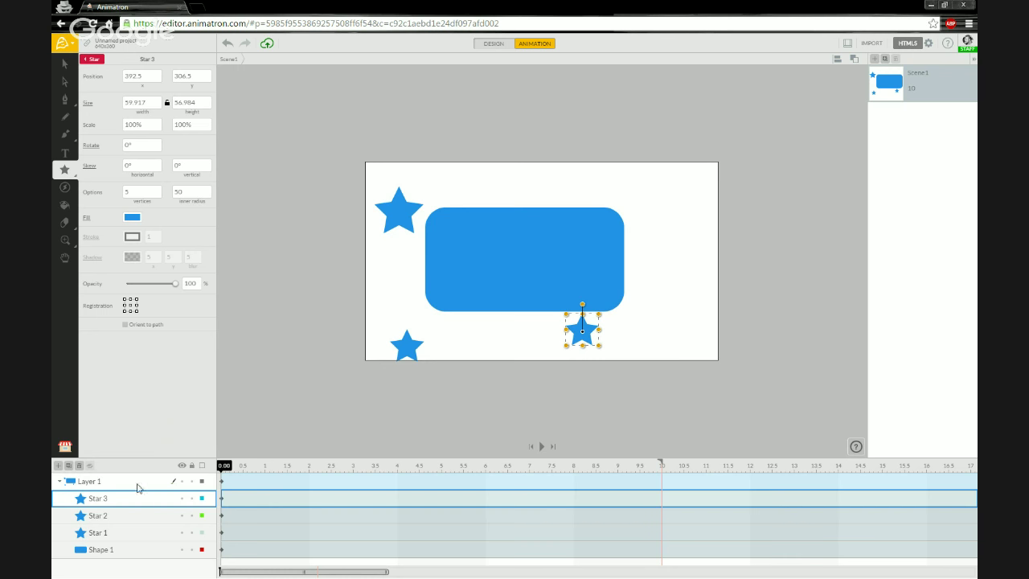
drag(267, 168, 395, 395)
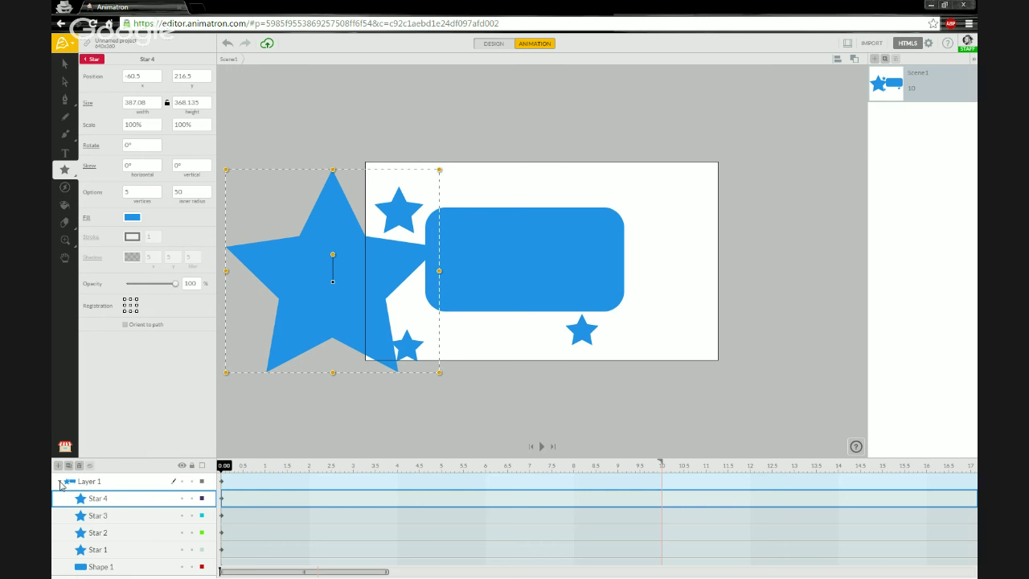
Step: Collapse Layer 1 and select all of its objects
click(60, 482)
click(60, 483)
click(60, 482)
click(112, 484)
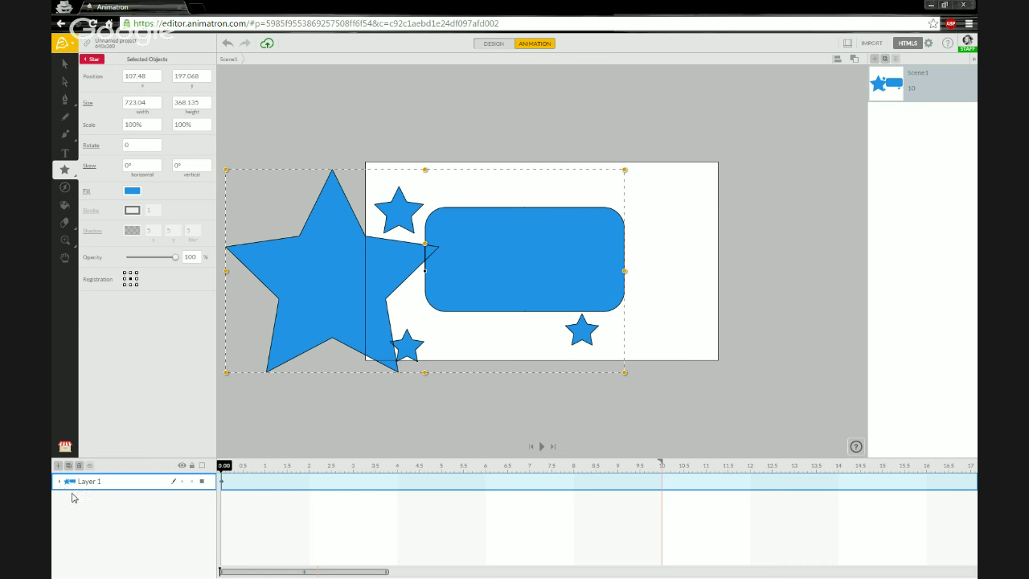
Step: Rename Layer 1, holding the rectangle and four stars, to 'Combined Layer 1' and collapse it
click(59, 482)
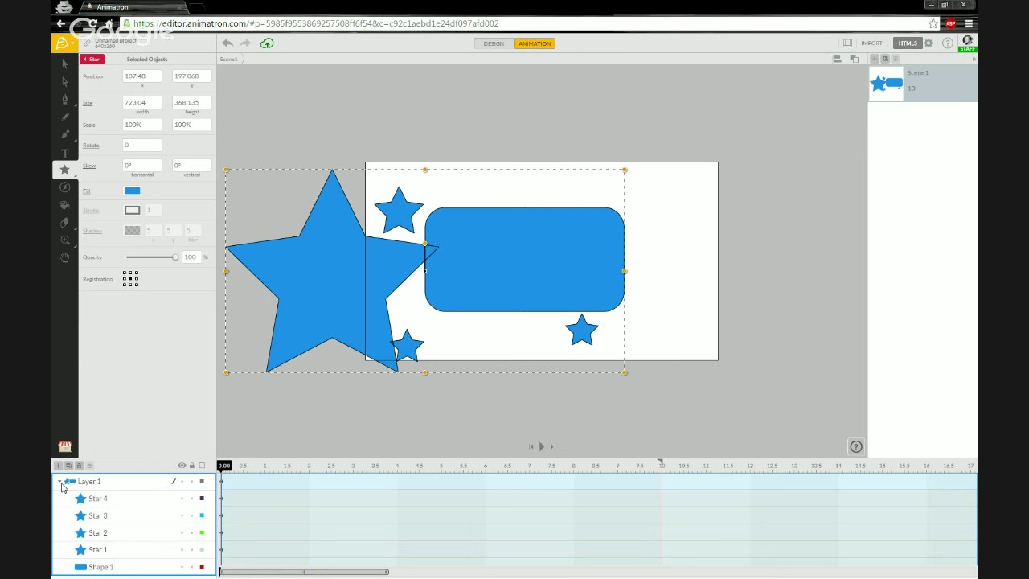
click(135, 505)
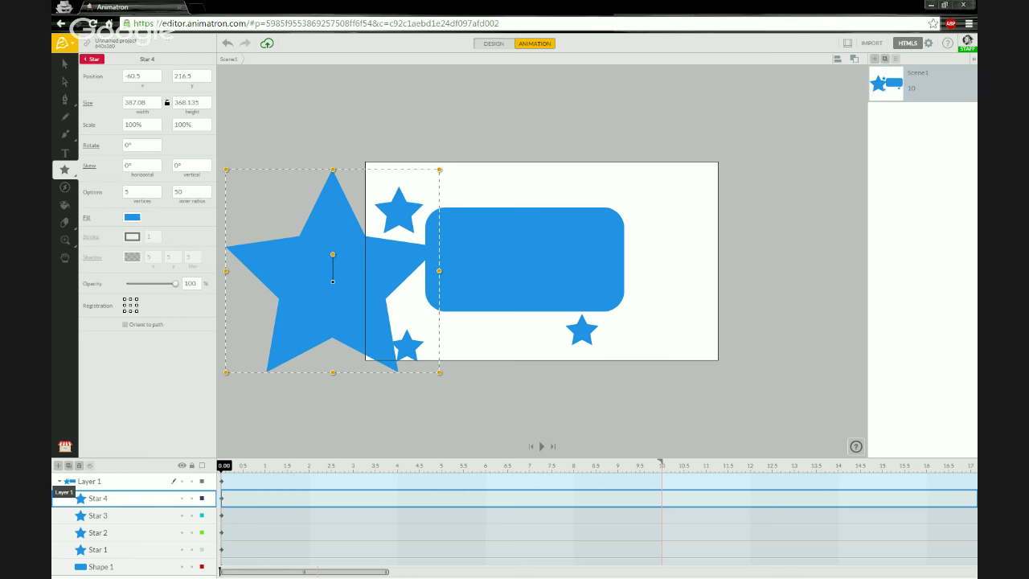
click(115, 483)
double_click(90, 482)
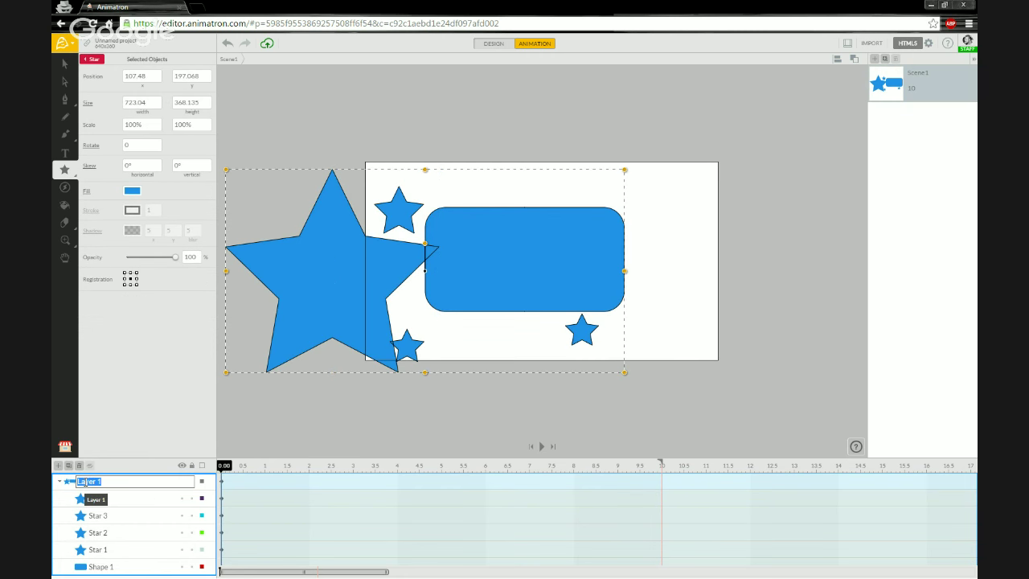
text(Combined)
key(Return)
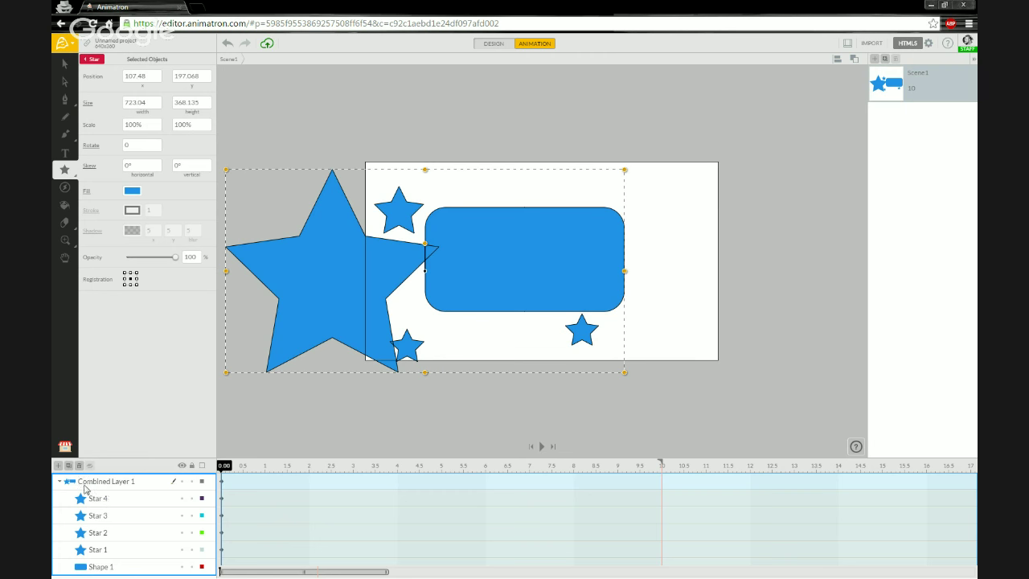
click(60, 482)
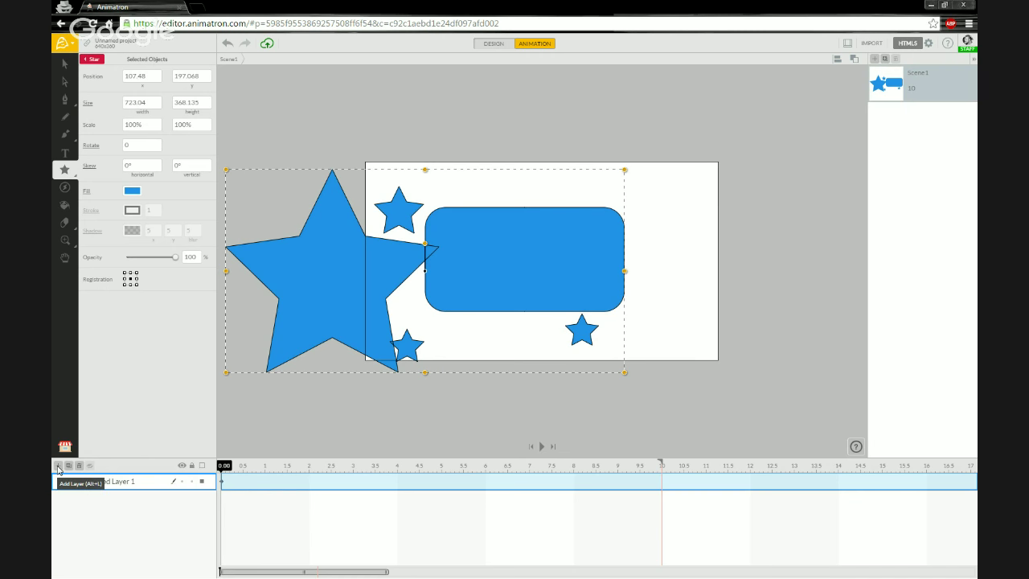
Step: Add a new layer and draw two stars above the stage
click(58, 467)
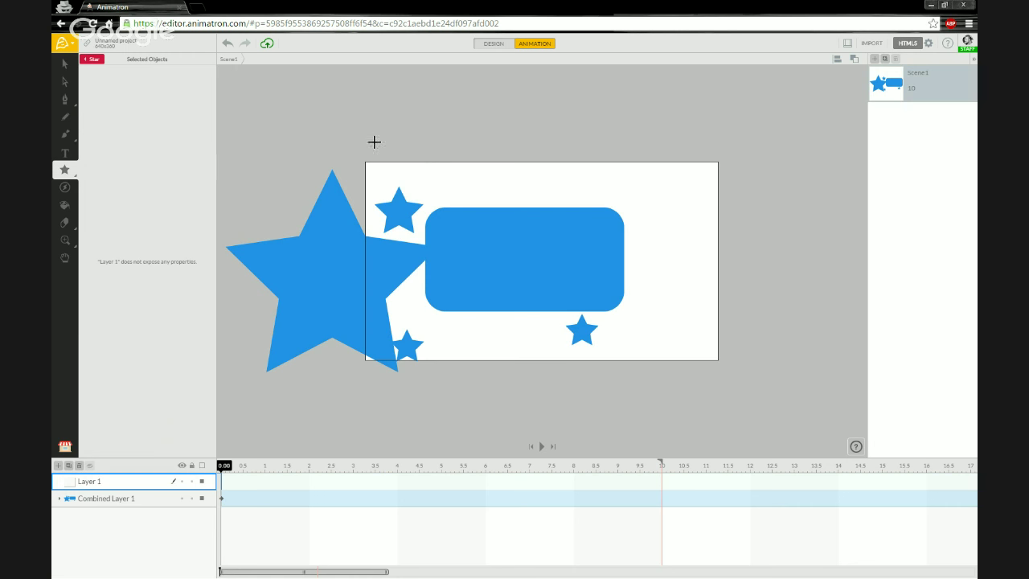
drag(386, 102, 439, 149)
mouse_move(450, 99)
mouse_down()
mouse_move(485, 145)
mouse_move(514, 154)
mouse_up()
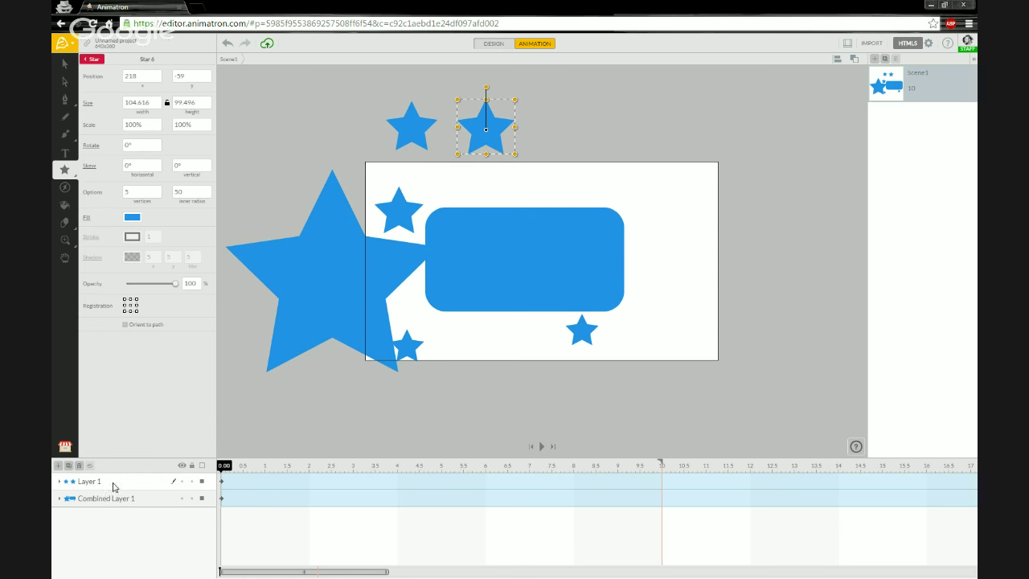
Step: Move Star 5 and Star 6 to the top level and delete the empty Layer 1
click(59, 482)
click(104, 515)
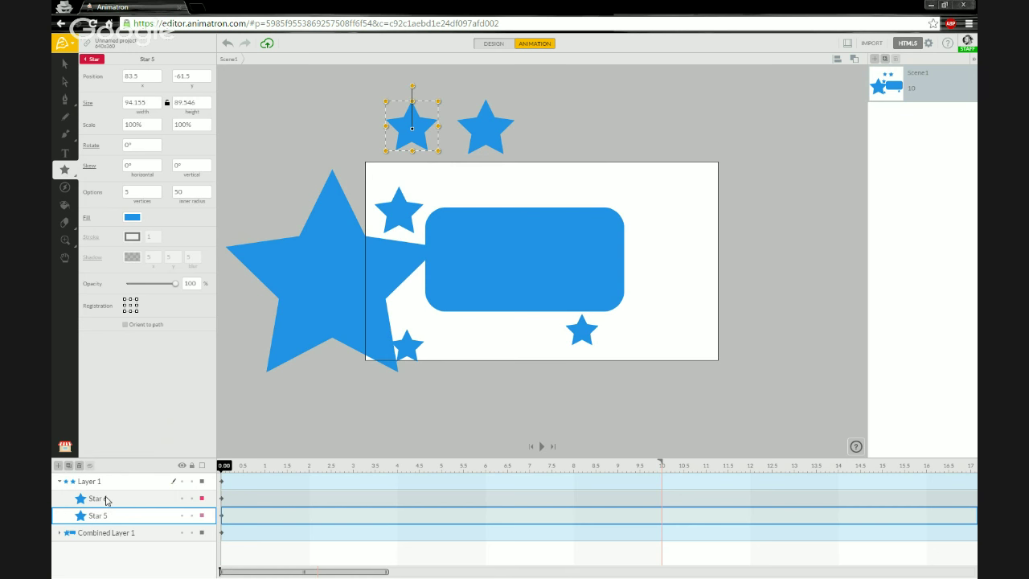
shift+click(106, 500)
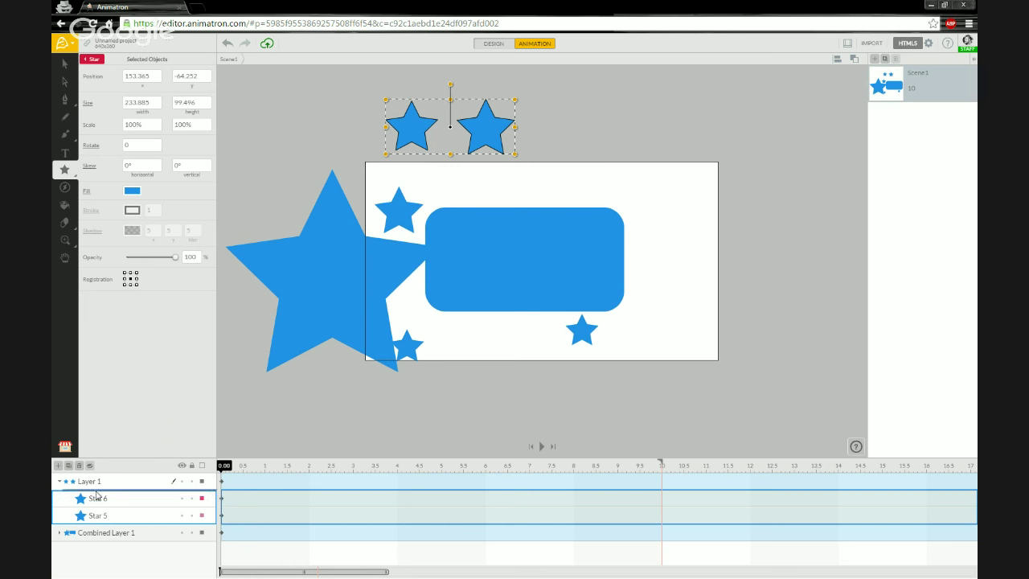
drag(95, 478, 96, 479)
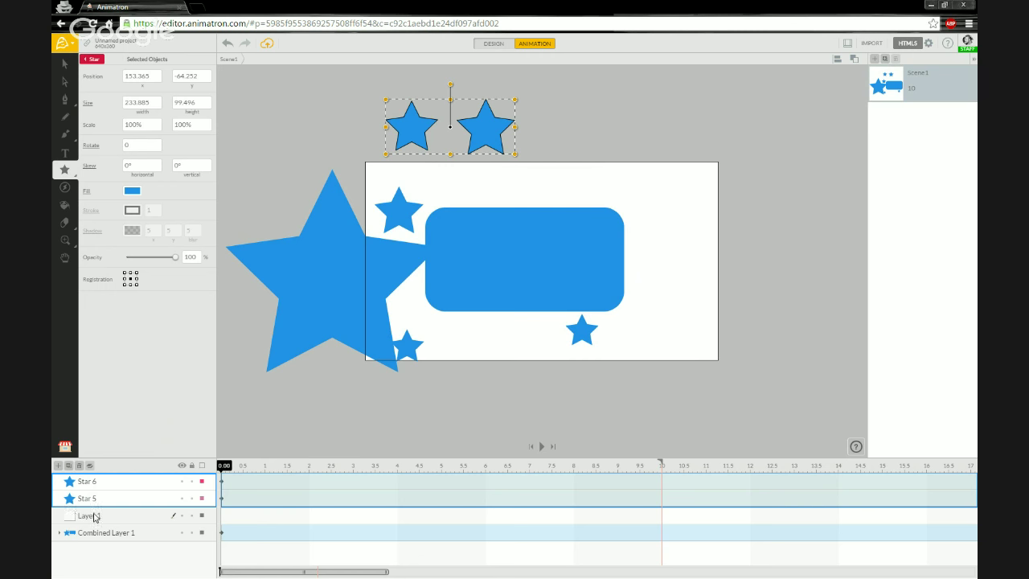
click(94, 515)
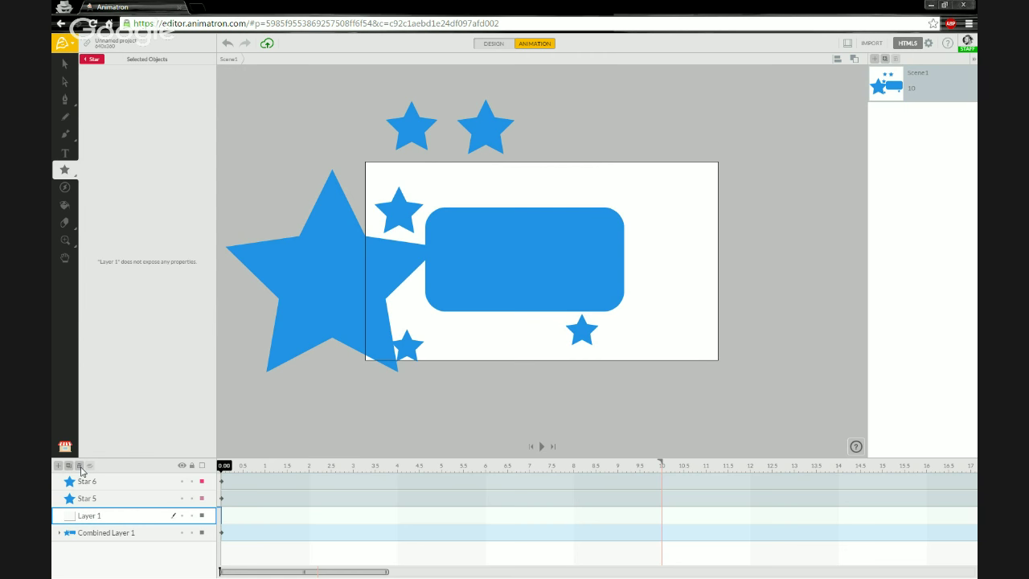
click(80, 466)
click(135, 482)
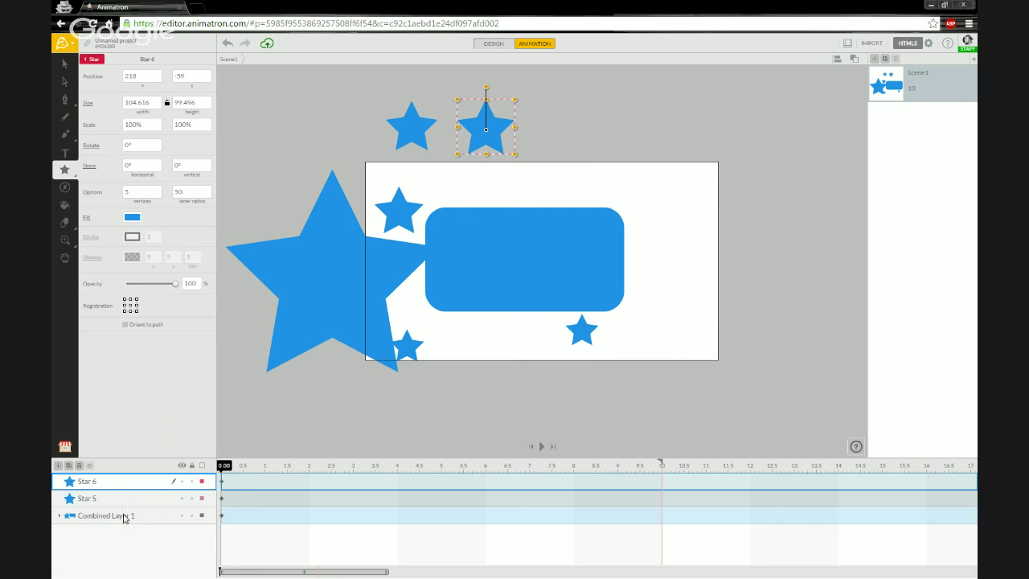
Step: Draw three off-stage stars: one at the upper left and two below the stage
click(97, 517)
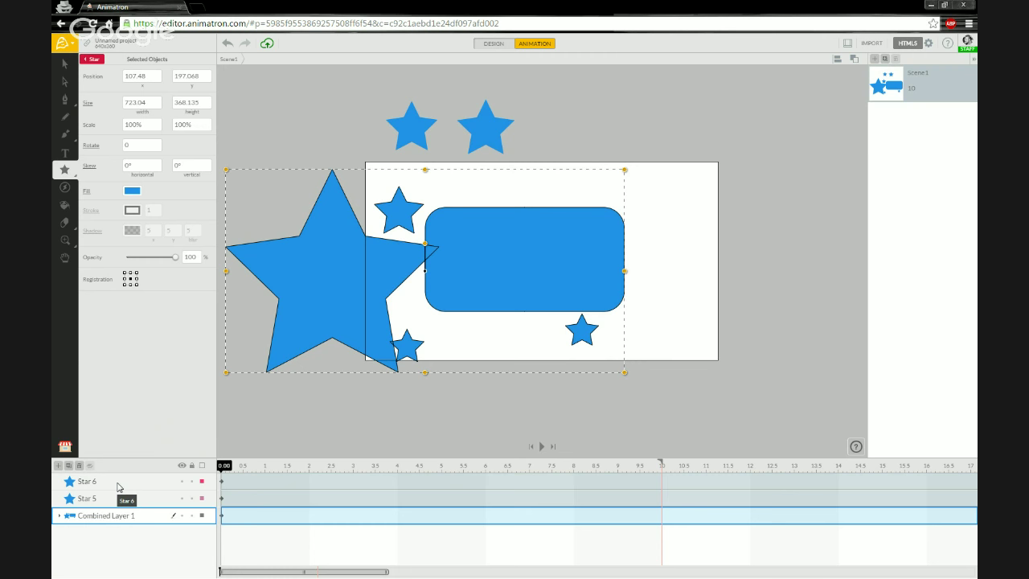
click(119, 486)
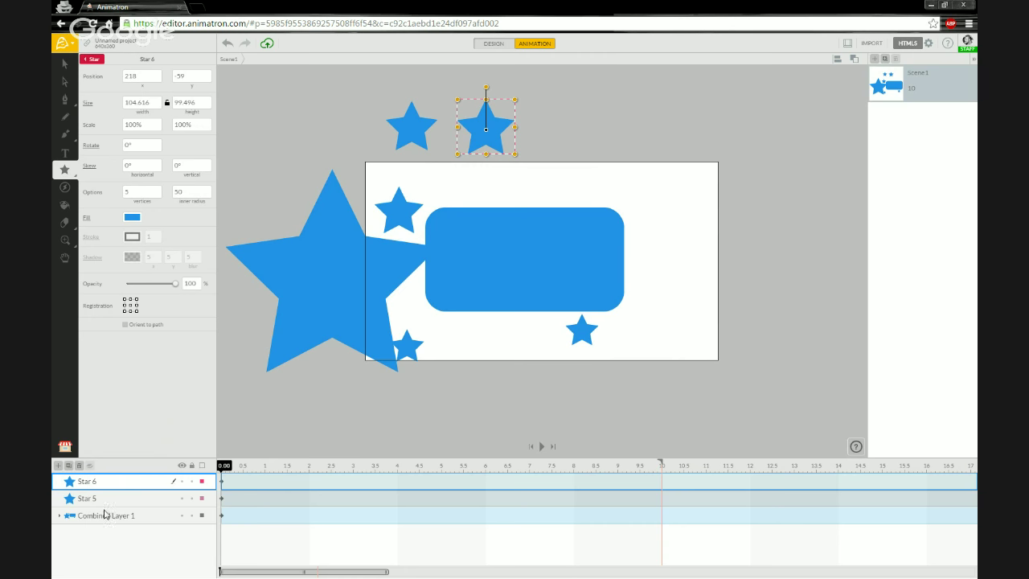
drag(291, 126, 292, 173)
drag(272, 389, 296, 407)
drag(362, 401, 395, 430)
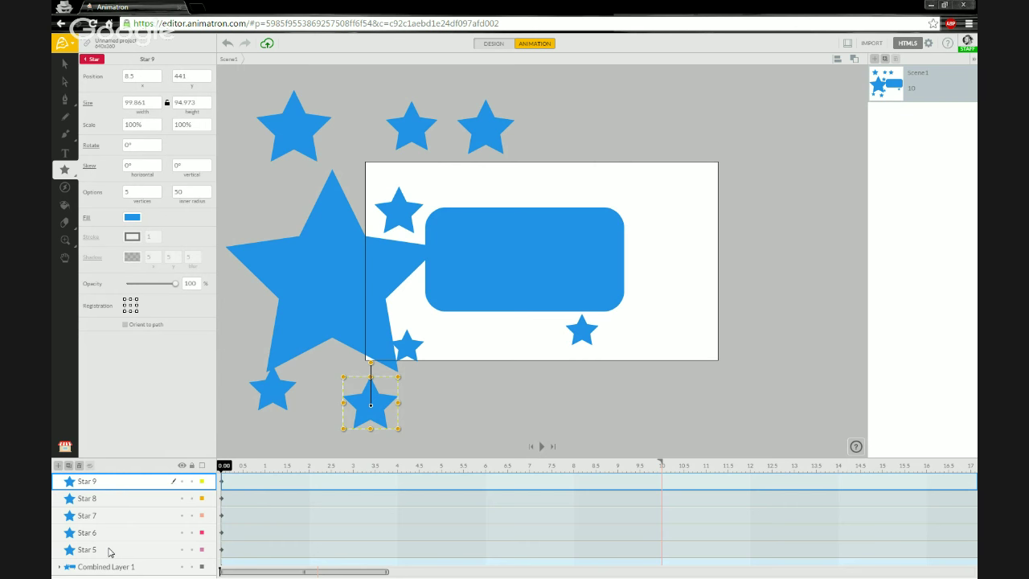
Step: Select the five star layers Star 5 through Star 9 together
click(111, 552)
click(129, 483)
shift+click(121, 553)
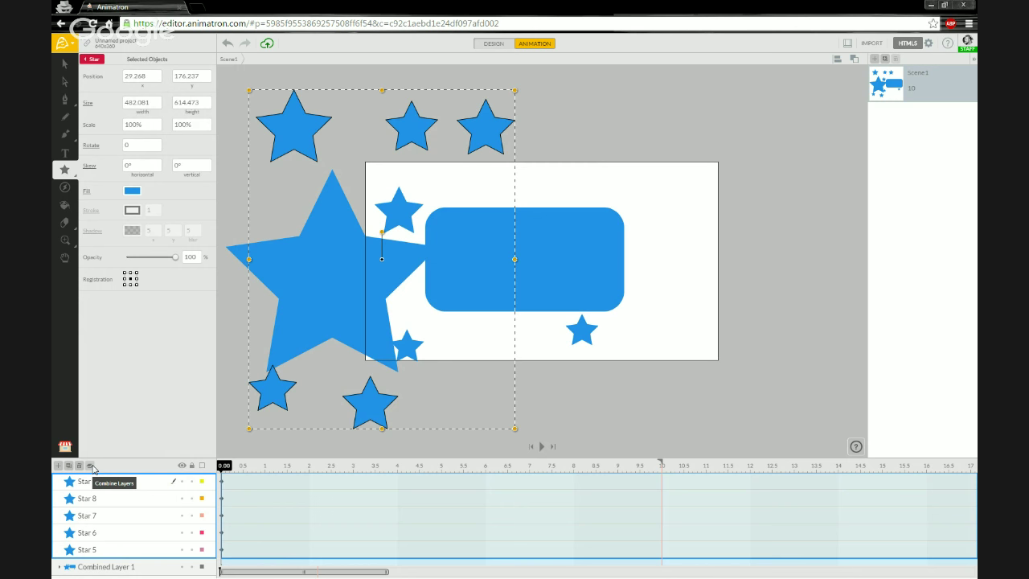
Step: Combine the selected Star 5–Star 9 layers into a new Layer 1, then expand and collapse it
click(91, 466)
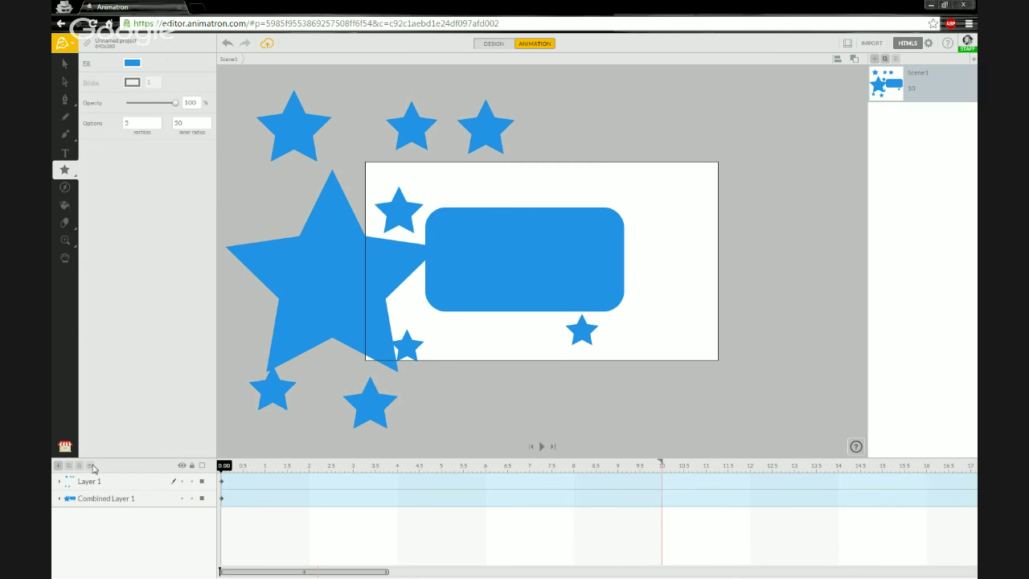
click(60, 481)
scroll(113, 513, down, 1)
scroll(113, 513, up, 1)
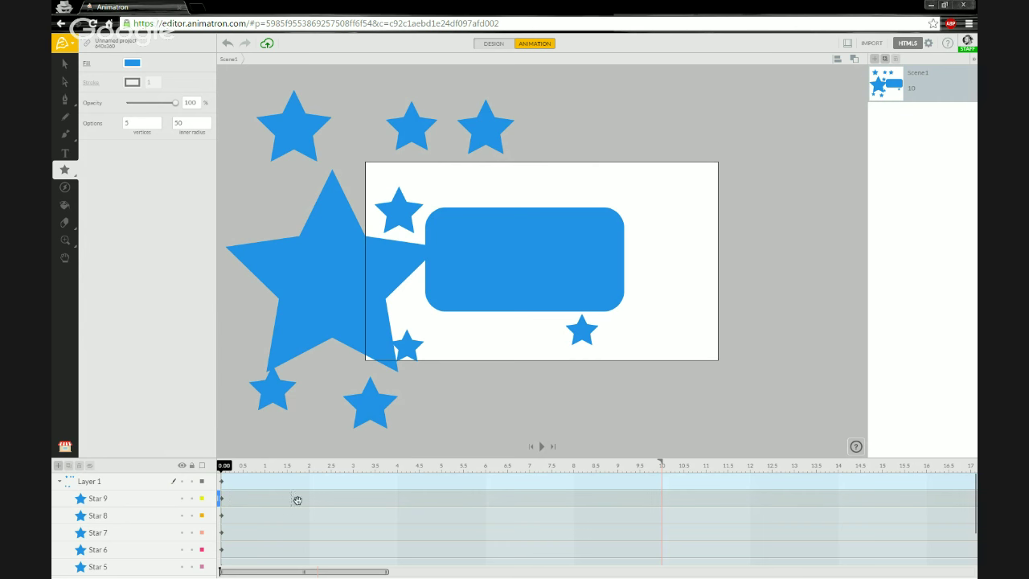
click(60, 481)
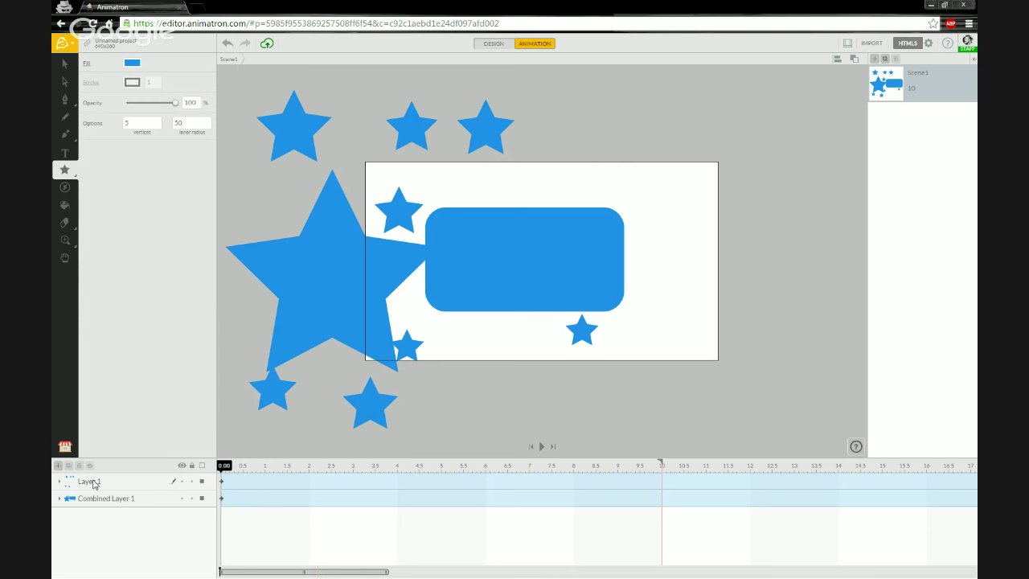
Step: Select and expand Layer 1, then ungroup it into top-level layers Star 9 to Star 5
click(94, 482)
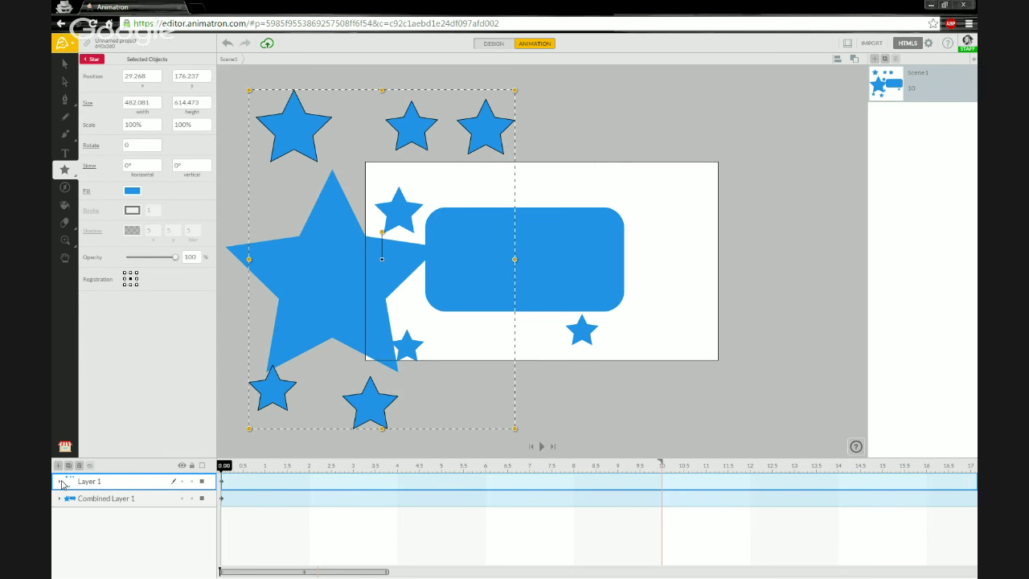
click(61, 483)
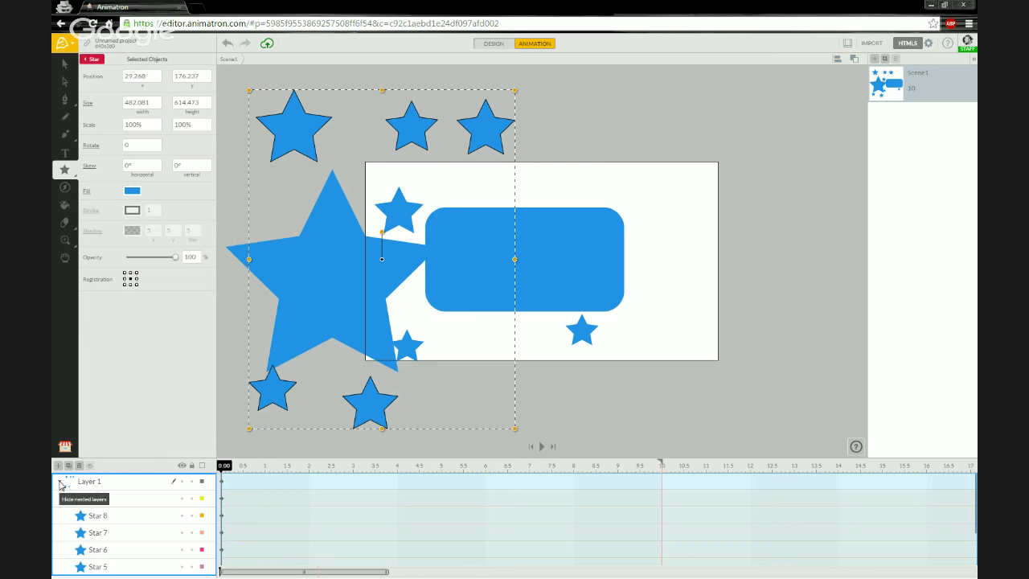
click(64, 483)
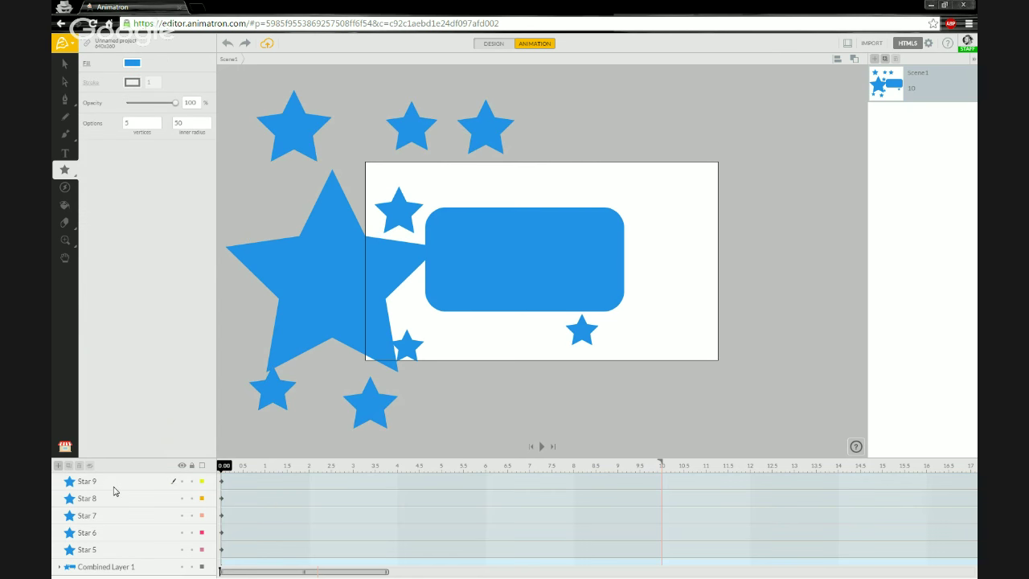
Step: Select the star layers from Star 9 down to Star 5 as one range
click(102, 482)
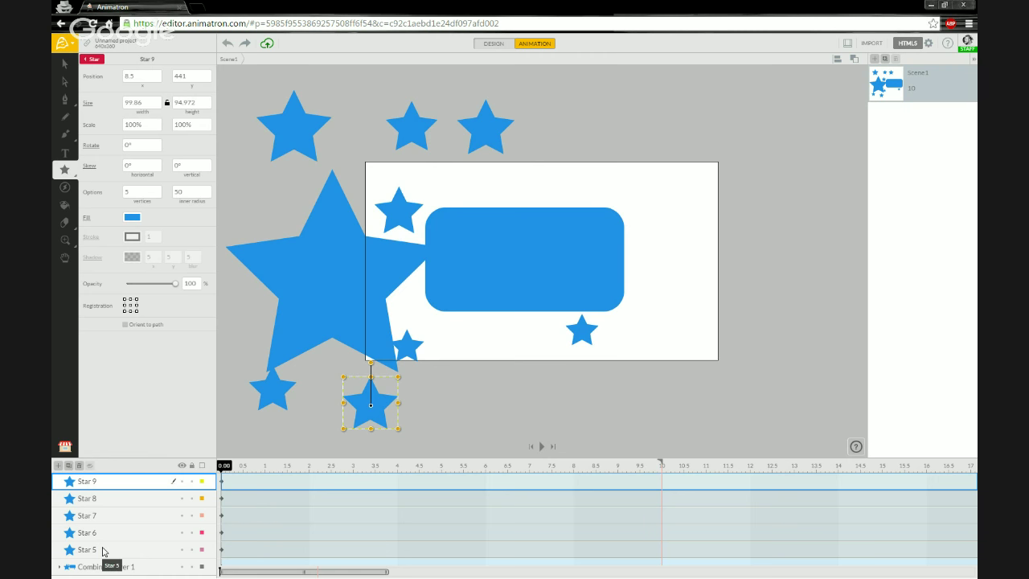
shift+click(102, 550)
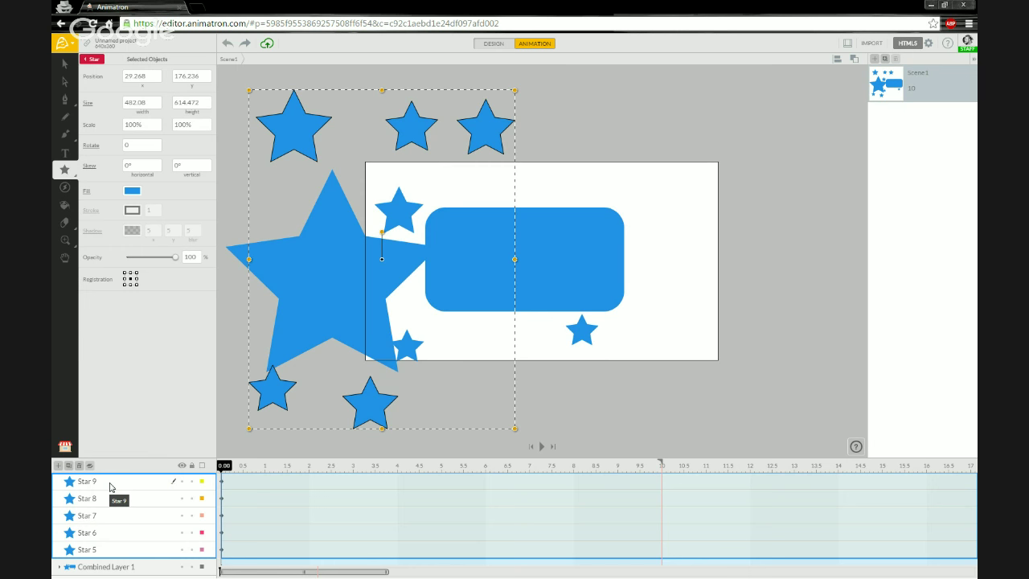
Step: Group the five selected star layers using the context menu's Group command
right_click(111, 487)
key(Down)
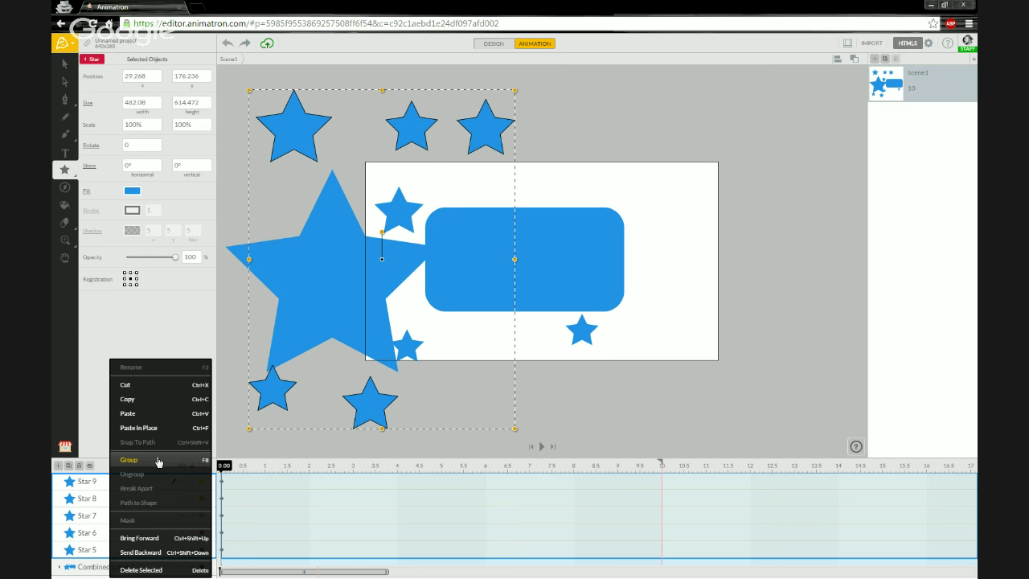
click(158, 463)
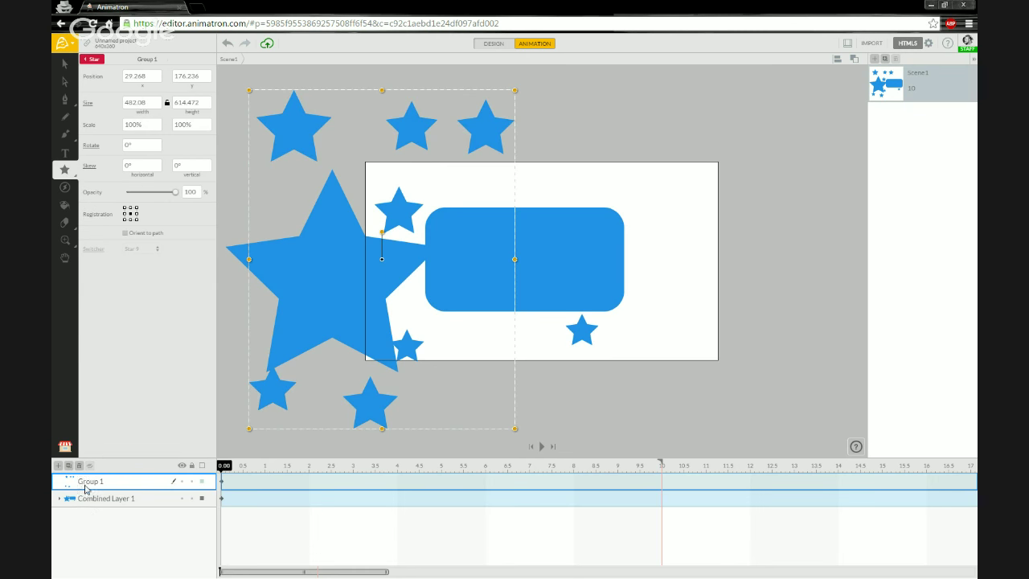
Step: Rename the Group 1 layer to 'Group Layer 1' and open the group for editing
double_click(89, 485)
click(97, 481)
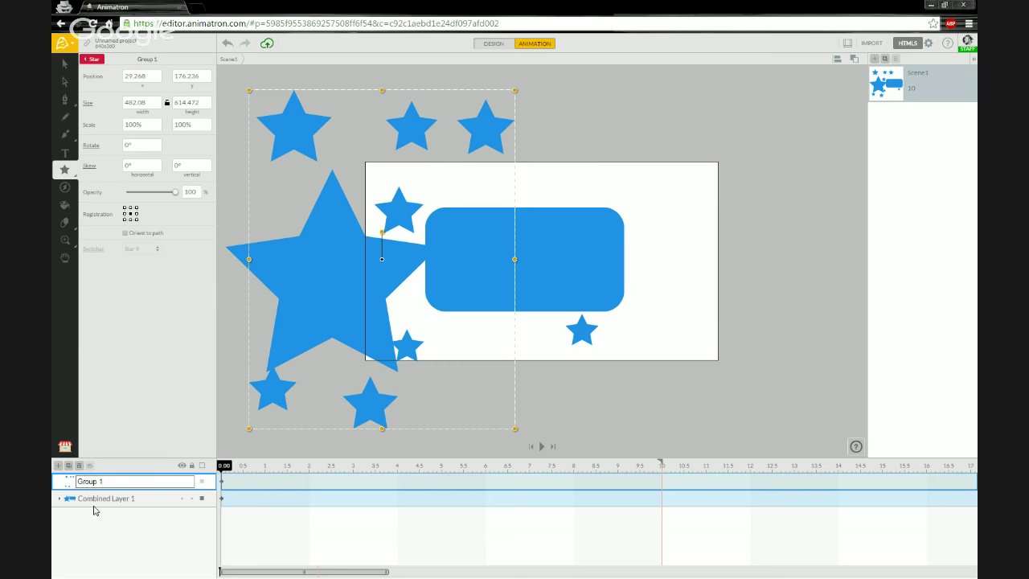
text(L)
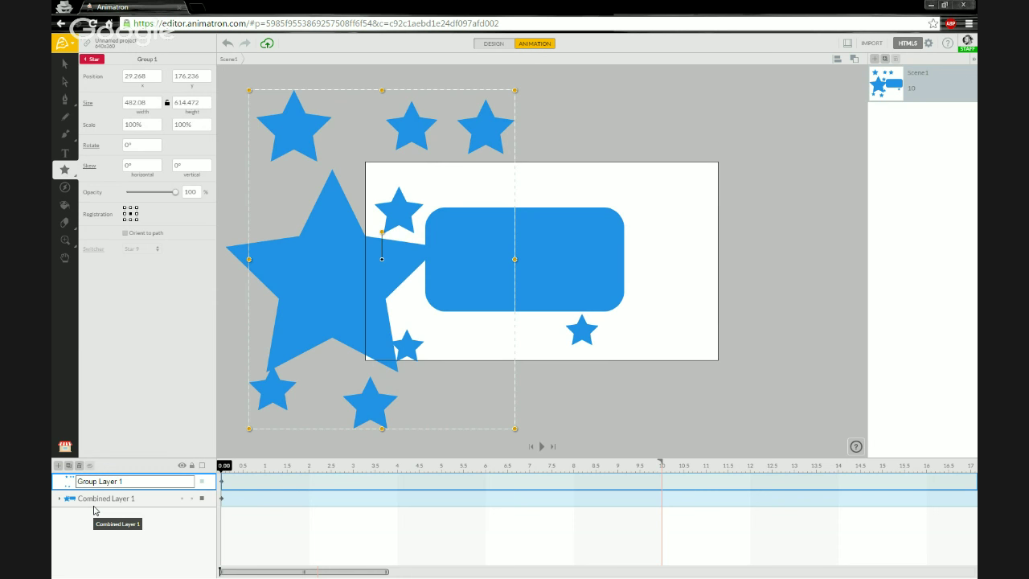
text(ayer)
key(Return)
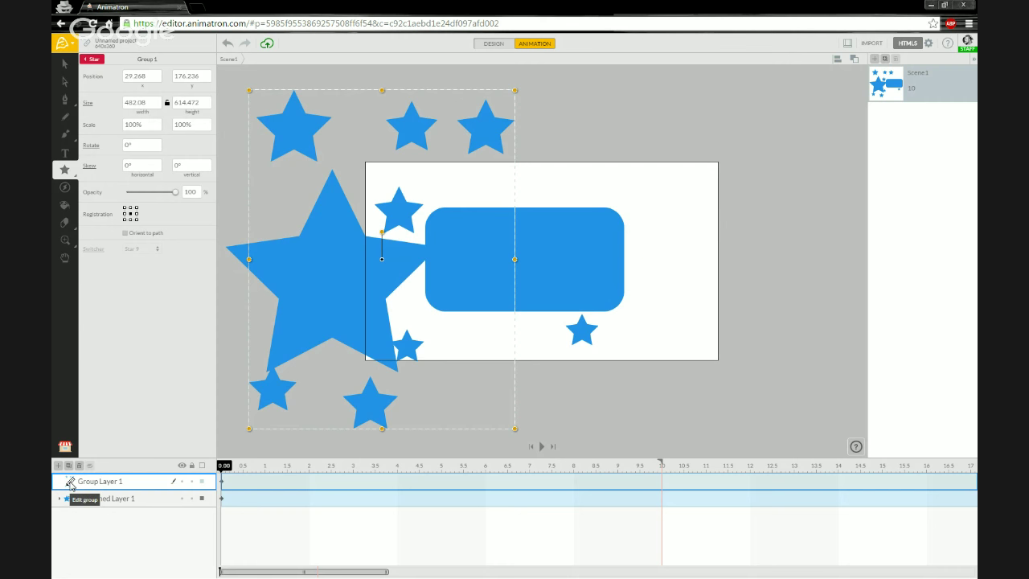
click(70, 482)
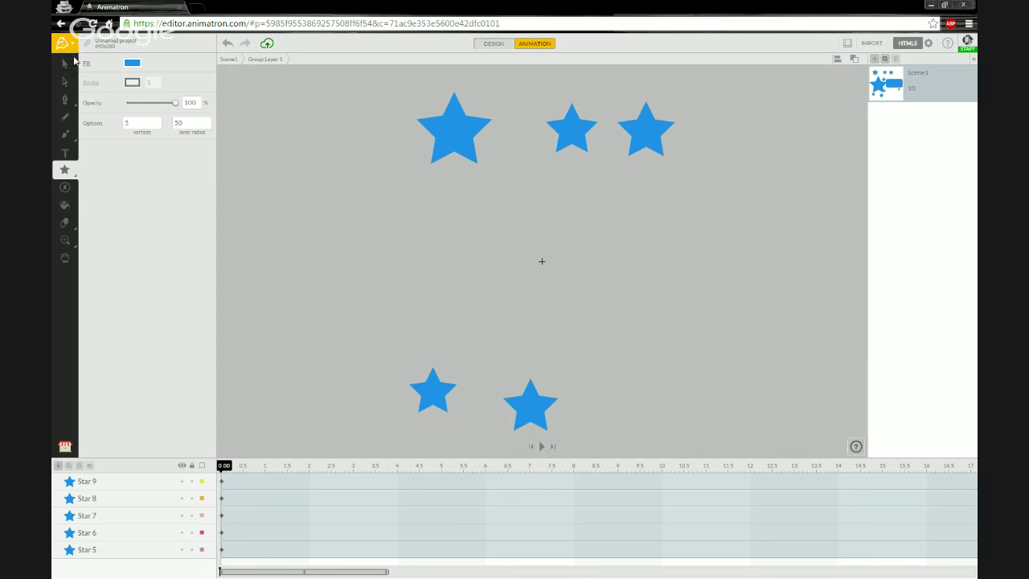
Step: Drag the lower-left, bottom, top-middle and top-right stars onto the top-left star to form a cluster
click(64, 64)
drag(432, 391, 433, 155)
drag(532, 410, 449, 193)
drag(588, 133, 417, 155)
drag(648, 147, 379, 187)
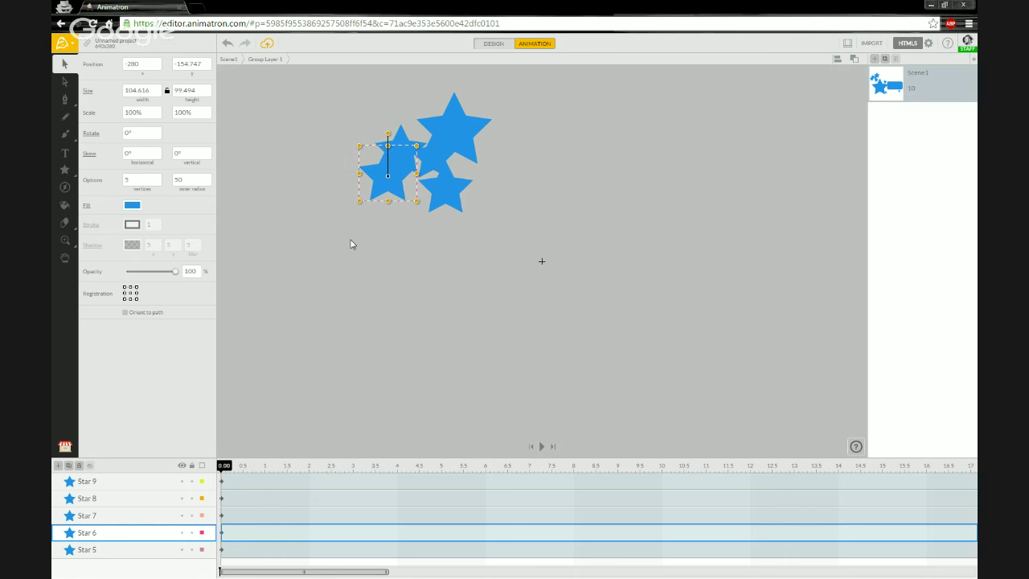
click(256, 182)
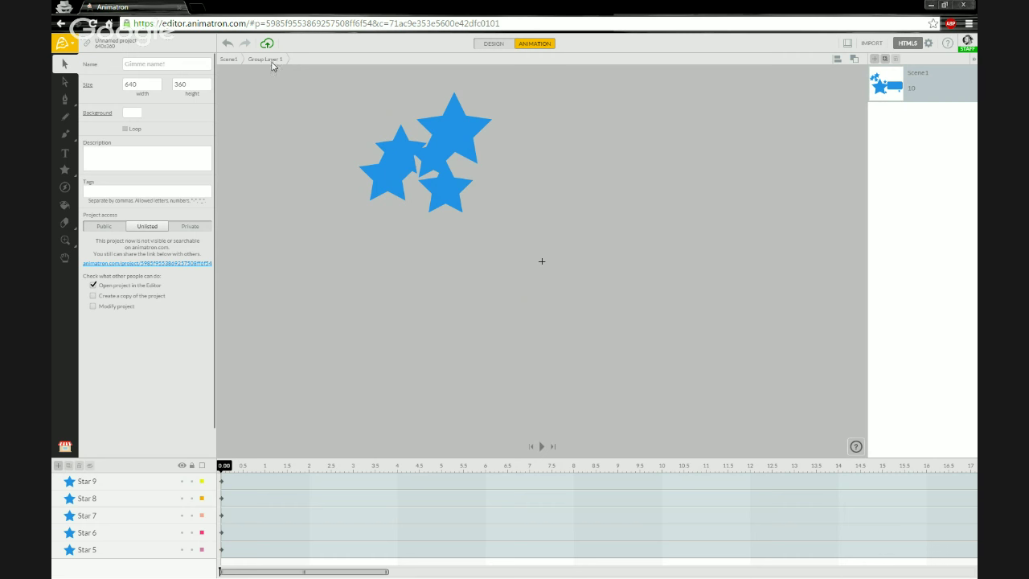
Step: Return to Scene1 and move the star group, with centre registration, onto the stage's right edge
click(229, 60)
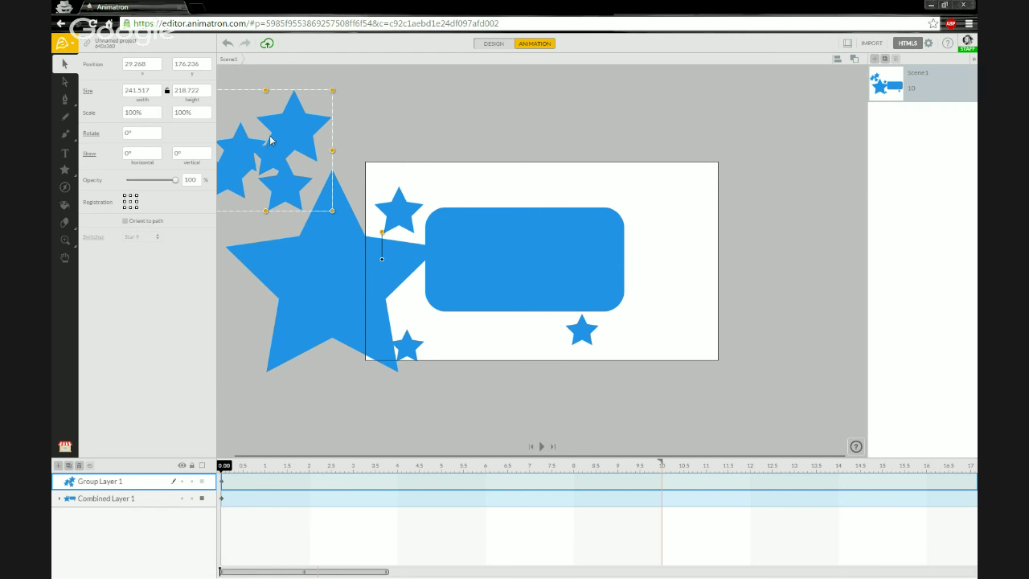
drag(290, 136, 728, 137)
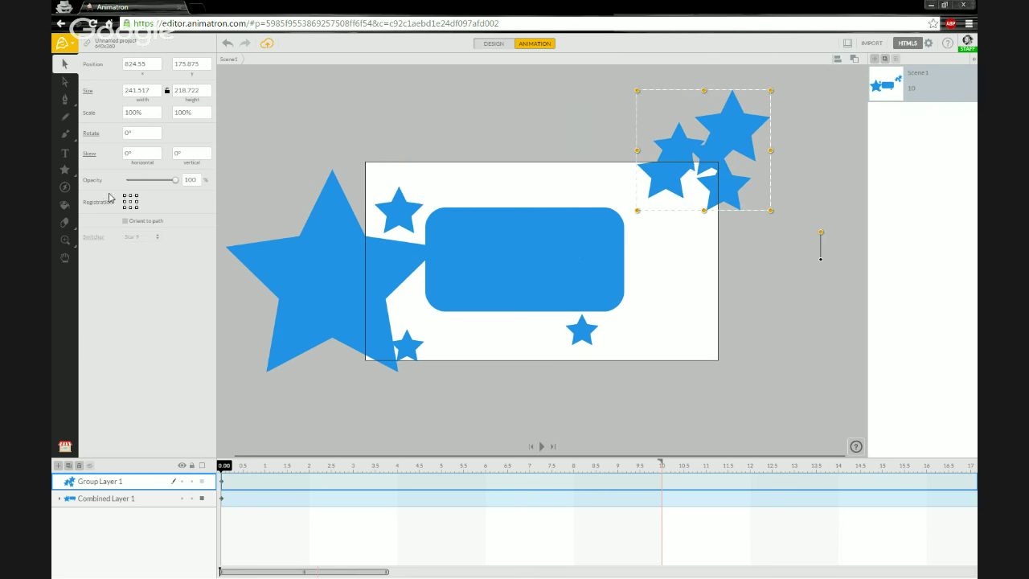
click(131, 202)
drag(736, 143, 786, 239)
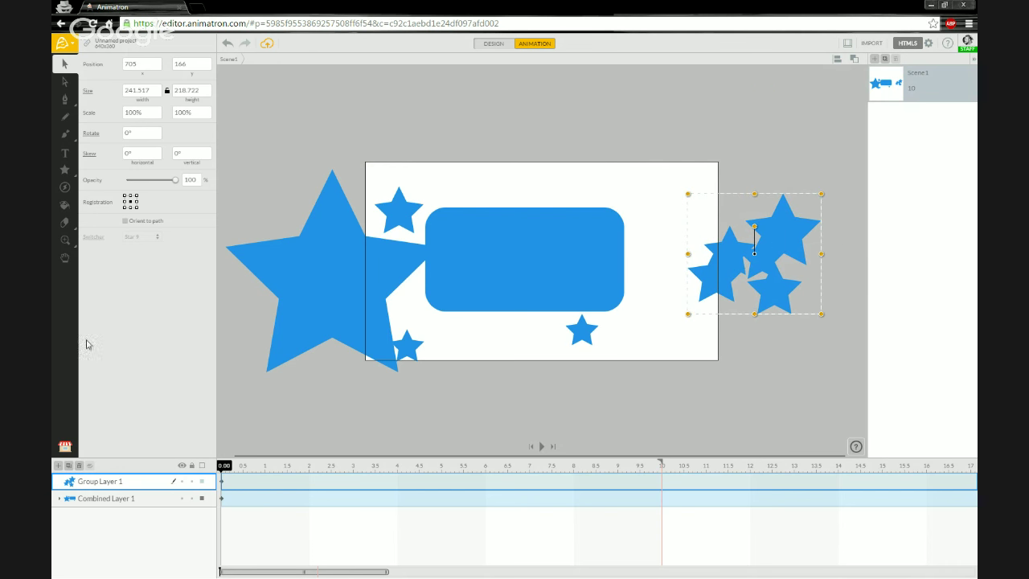
click(65, 447)
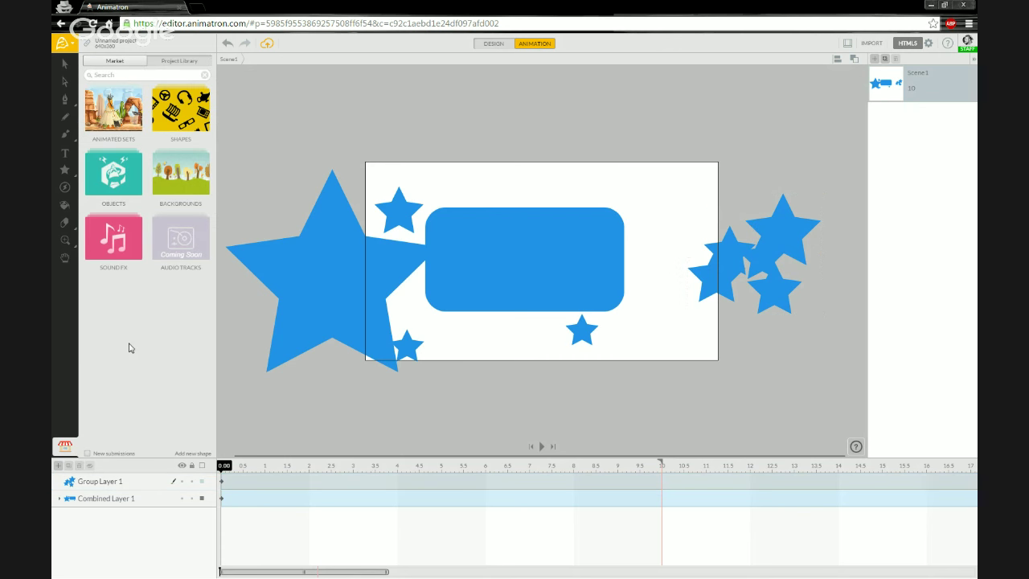
Step: Place the red cat-couple shape from Market's Valentine's Day shapes above the stage's top centre
click(189, 121)
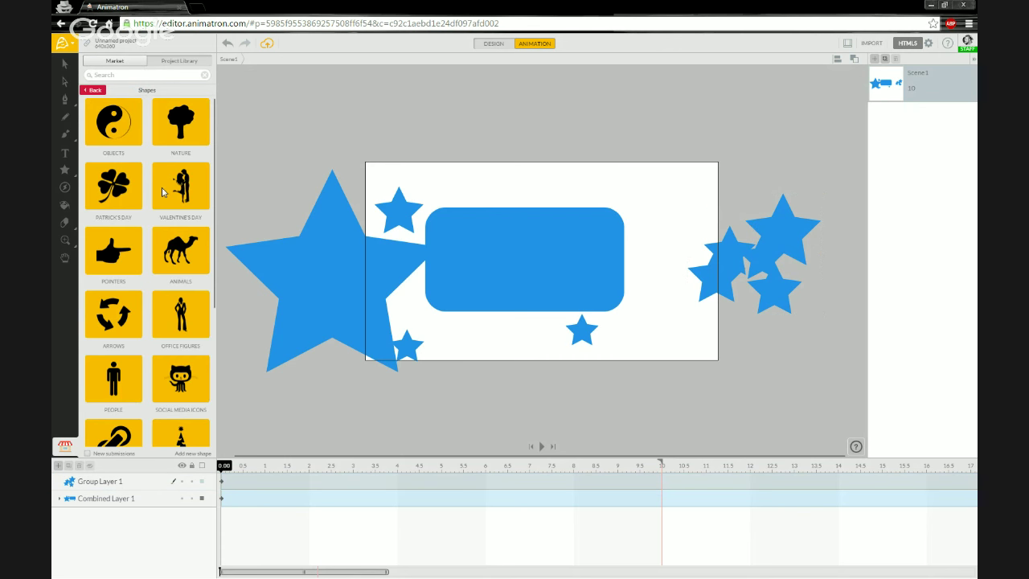
click(165, 201)
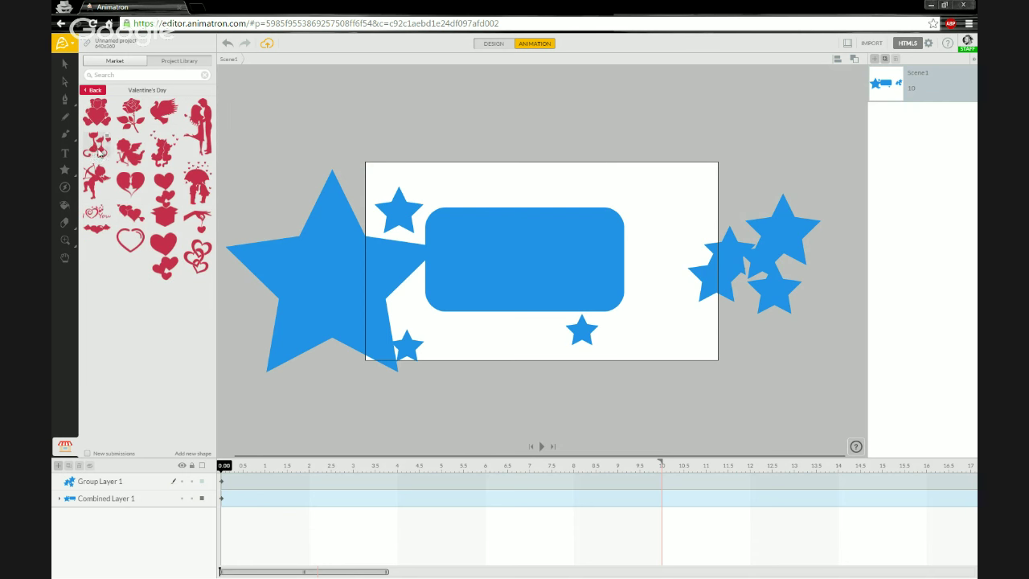
drag(98, 151, 537, 149)
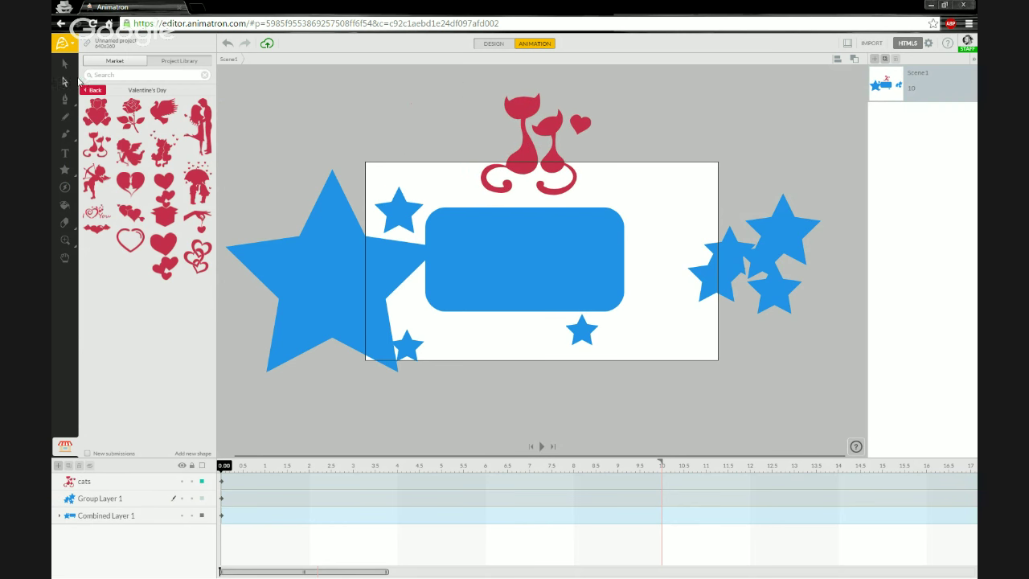
click(65, 64)
Step: Drag the cats shape to 336.991, -39.007 so its tails overlap the stage's top edge
click(528, 173)
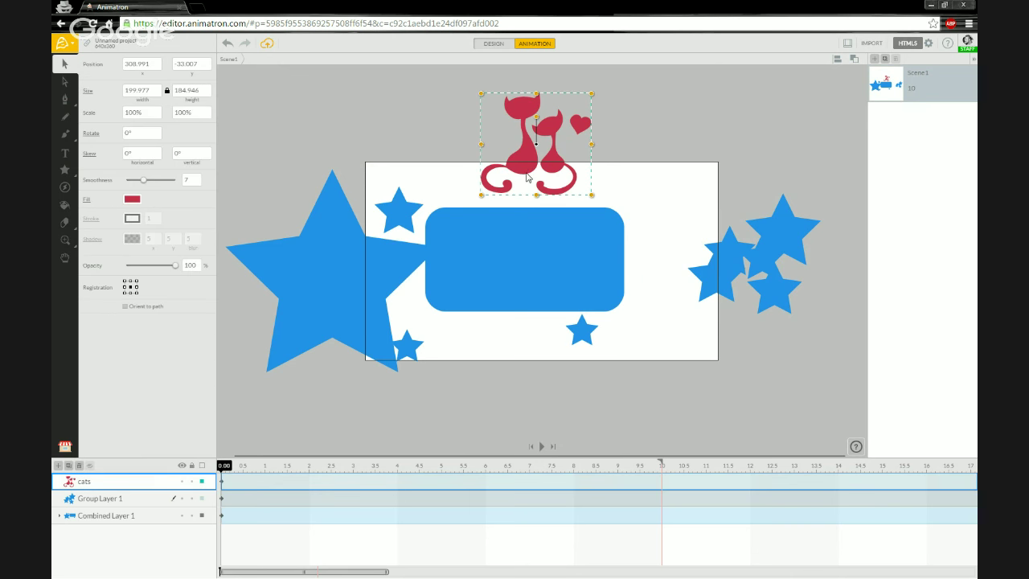
drag(527, 167, 559, 154)
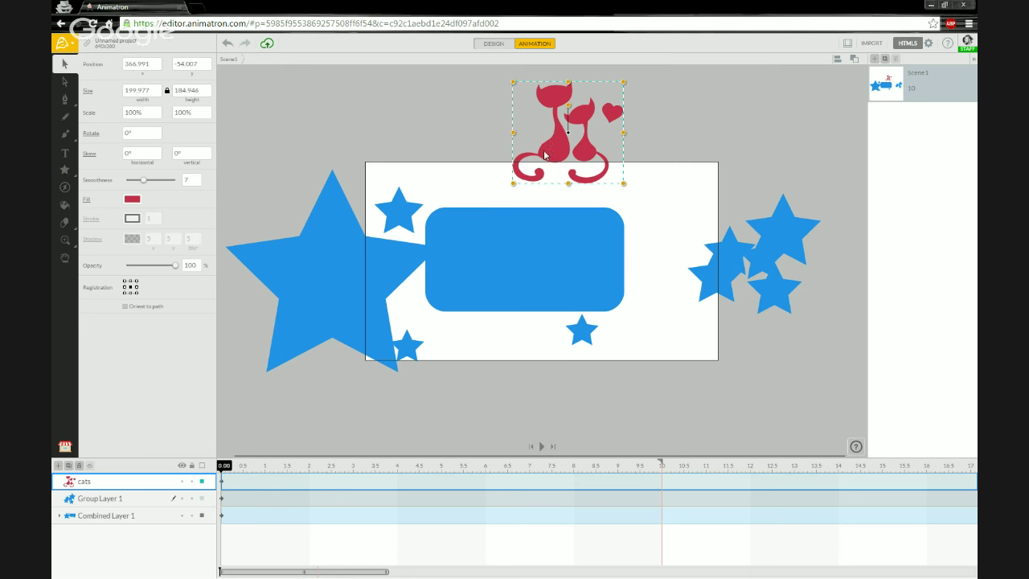
drag(556, 154, 539, 162)
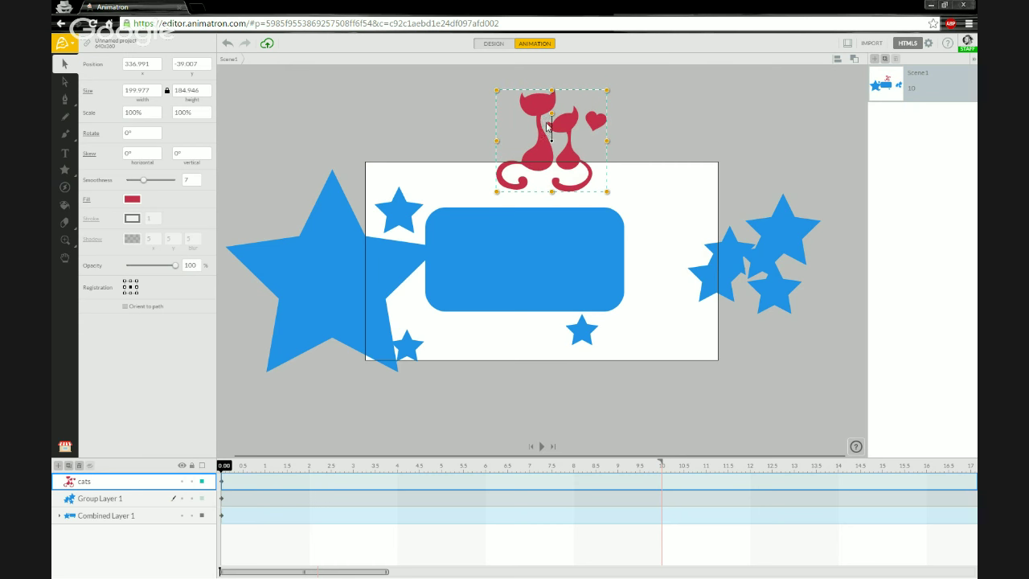
Step: Break the cats shape apart into separate pieces from its context menu
right_click(528, 155)
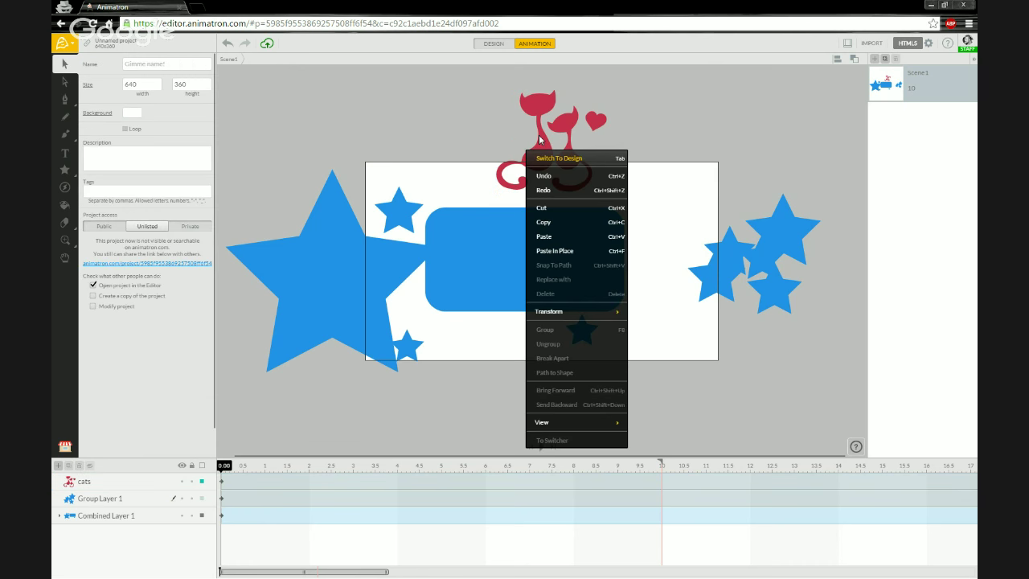
click(538, 132)
click(542, 154)
right_click(541, 151)
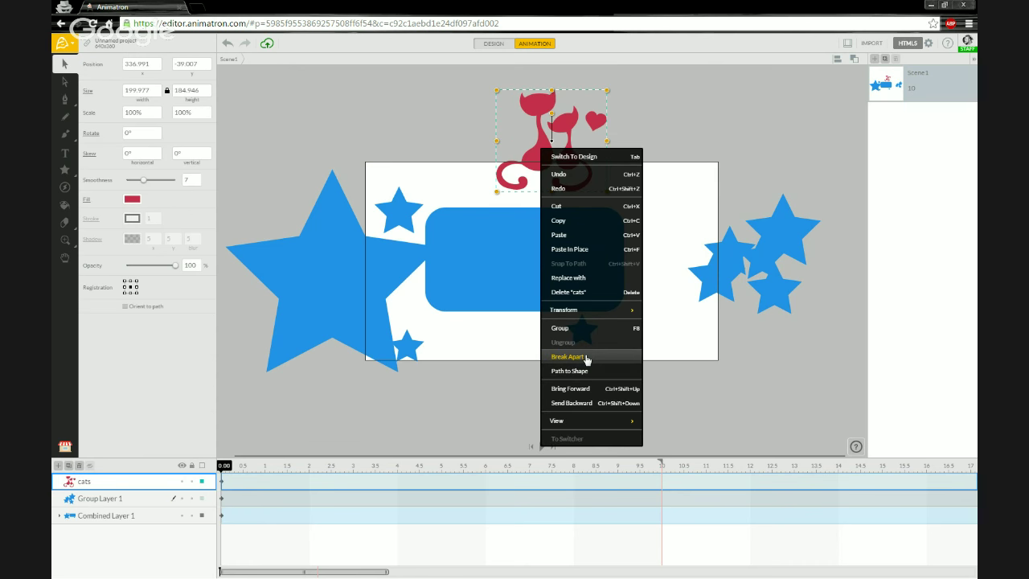
click(585, 357)
Step: Pull the two cats apart, then move the right cat back beside the heart
drag(543, 157, 513, 150)
click(570, 159)
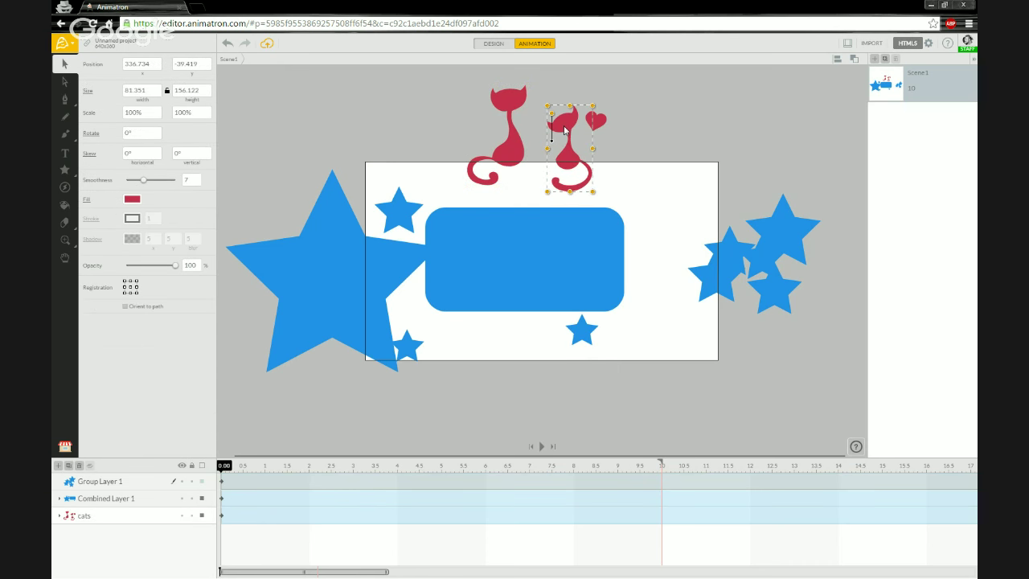
drag(564, 123, 545, 139)
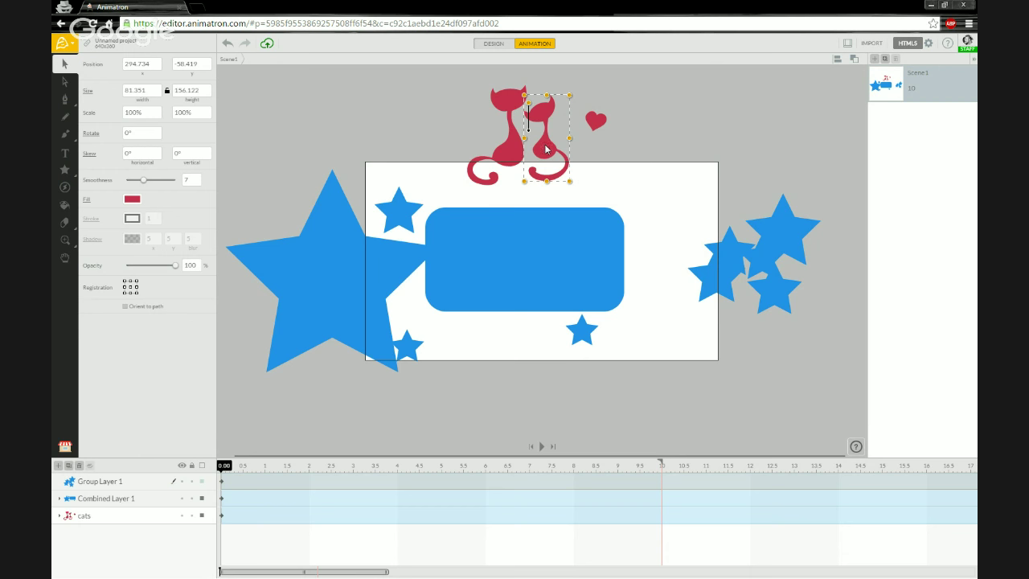
drag(546, 150, 539, 166)
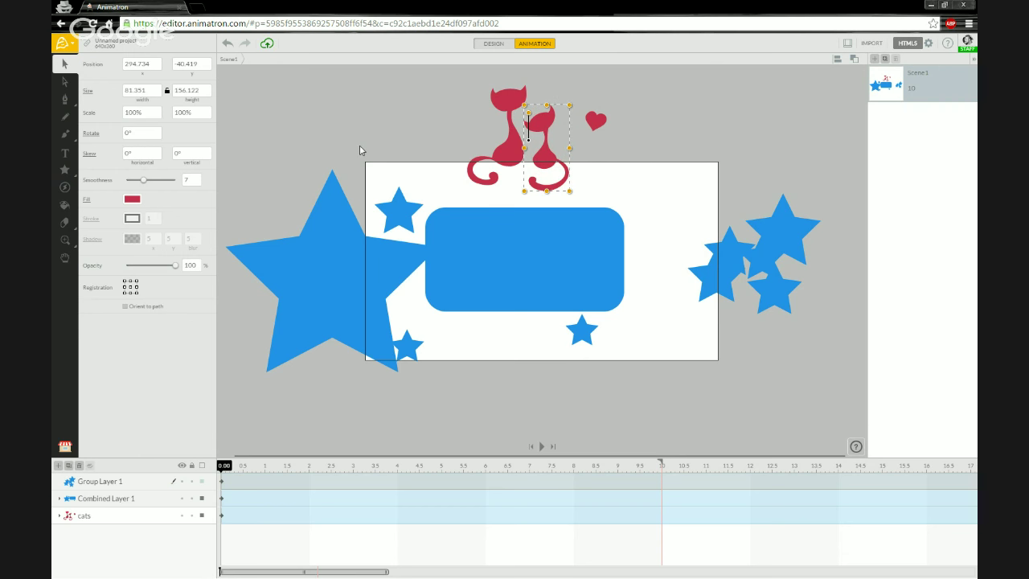
drag(361, 148, 438, 149)
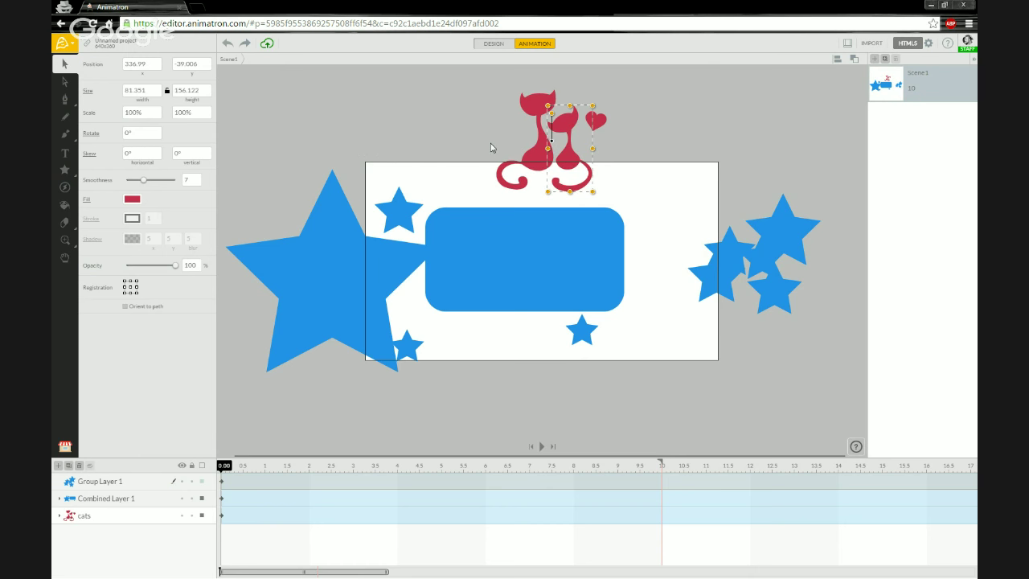
click(513, 154)
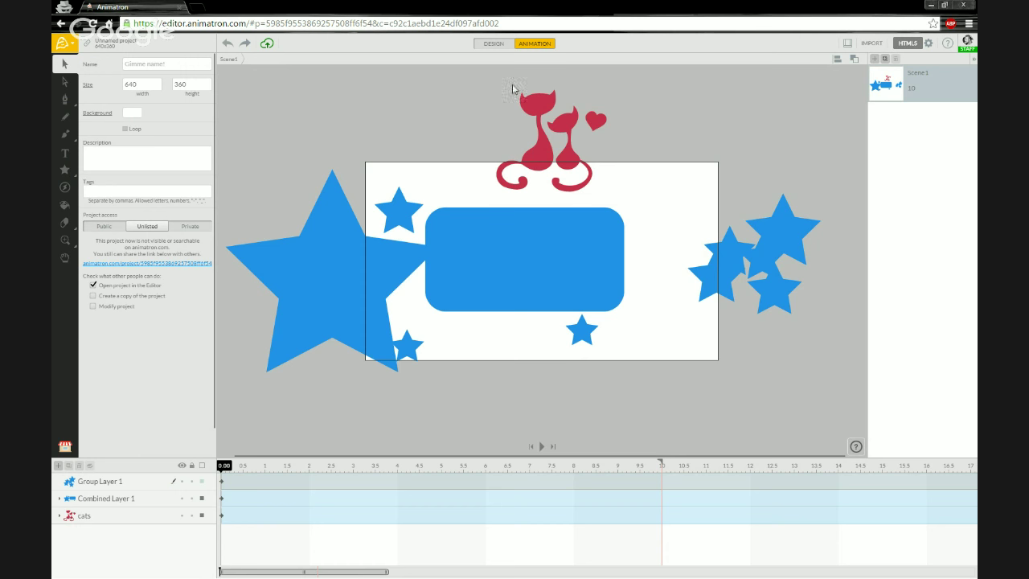
Step: Reselect the whole cats graphic, inspect its small cat and heart, and bring it to the front
drag(491, 88, 613, 196)
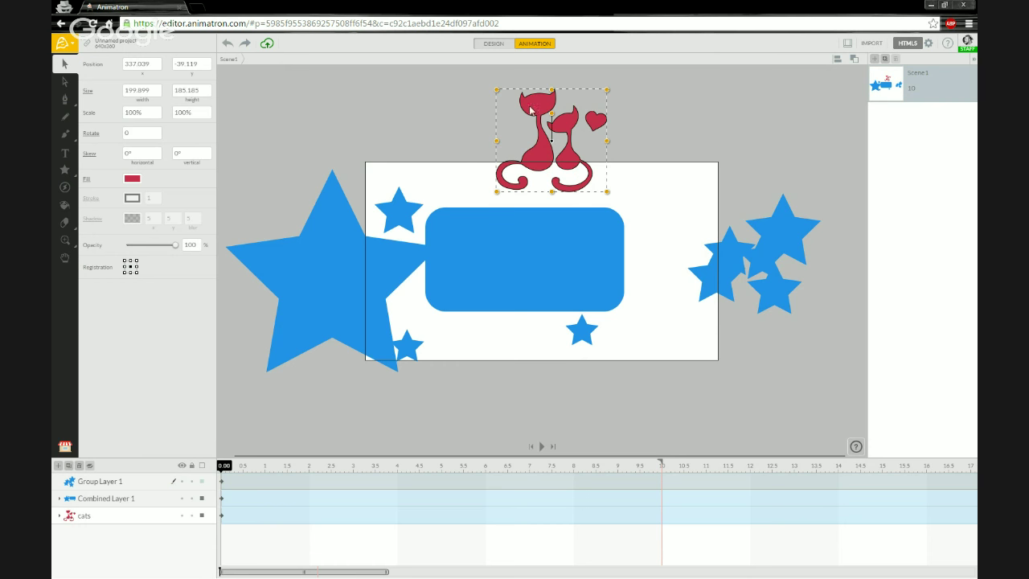
click(472, 129)
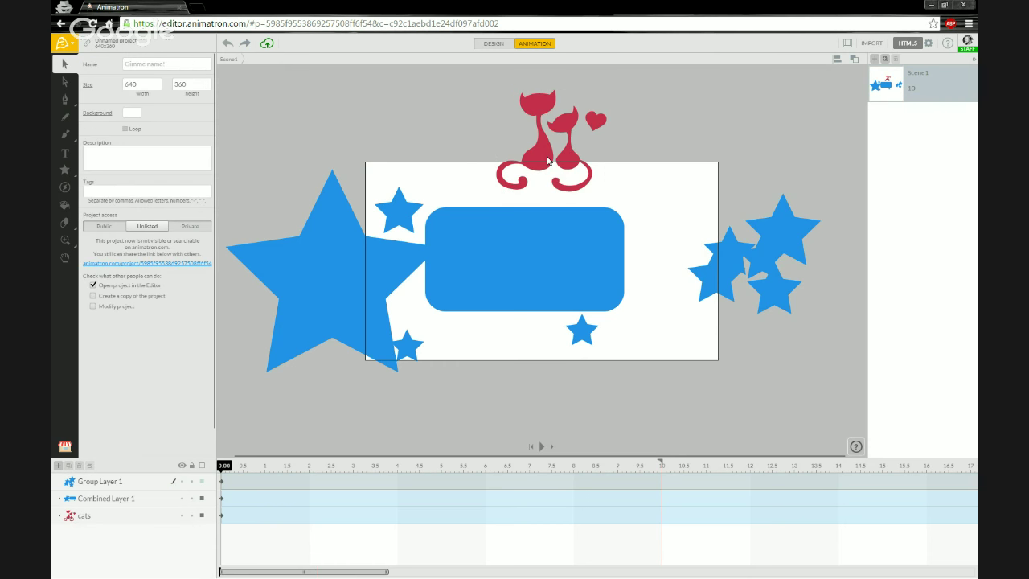
click(547, 161)
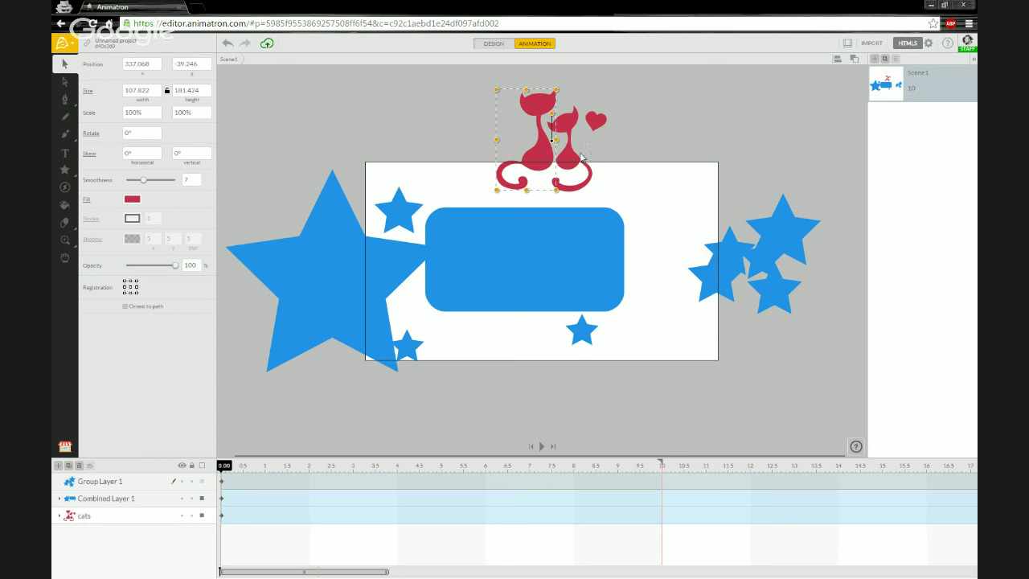
double_click(597, 123)
double_click(597, 123)
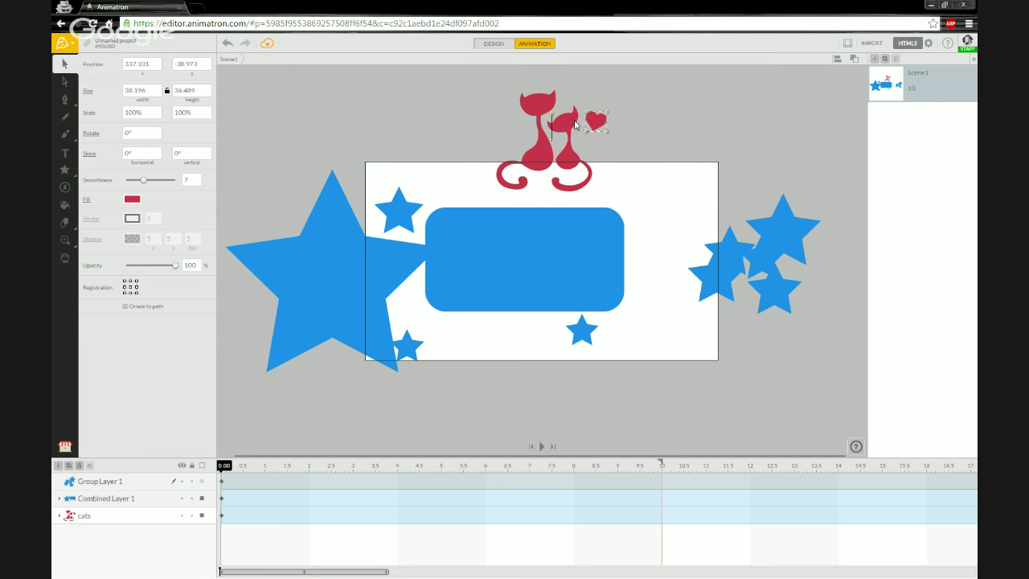
click(494, 115)
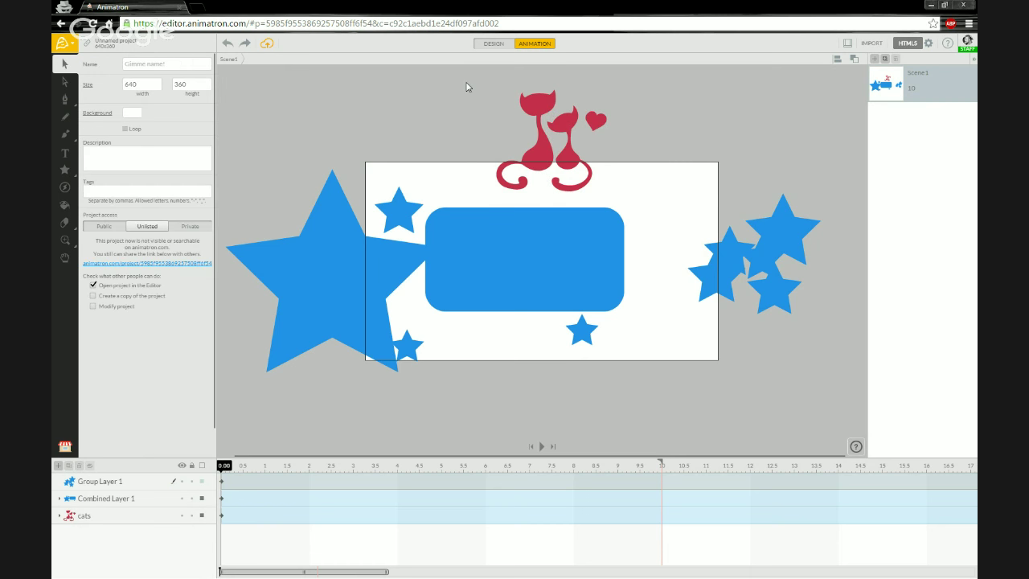
click(541, 112)
key(ctrl+z)
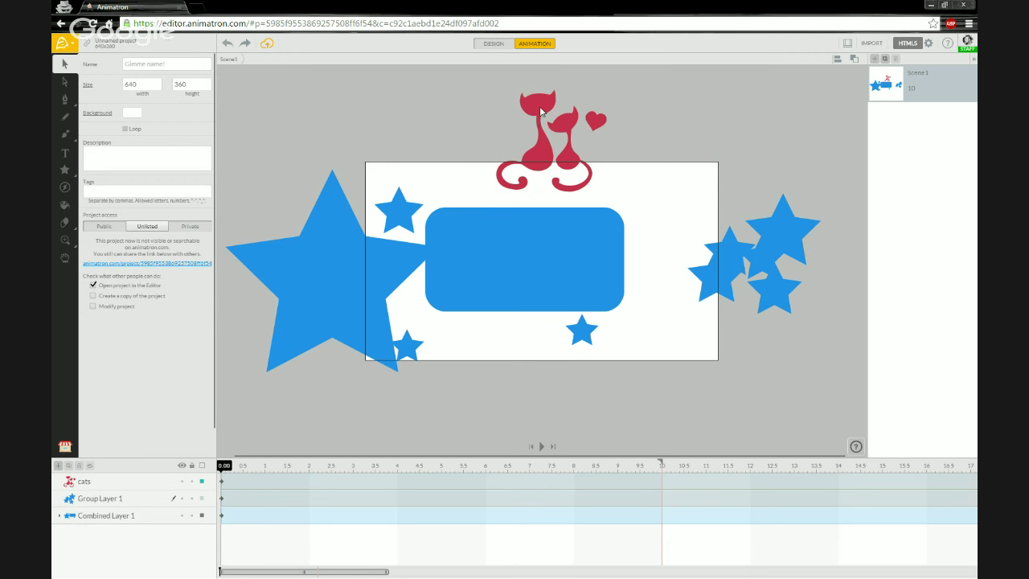
Step: Nudge the cats graphic slightly down and move the star cluster up to the top right
key(ctrl+z)
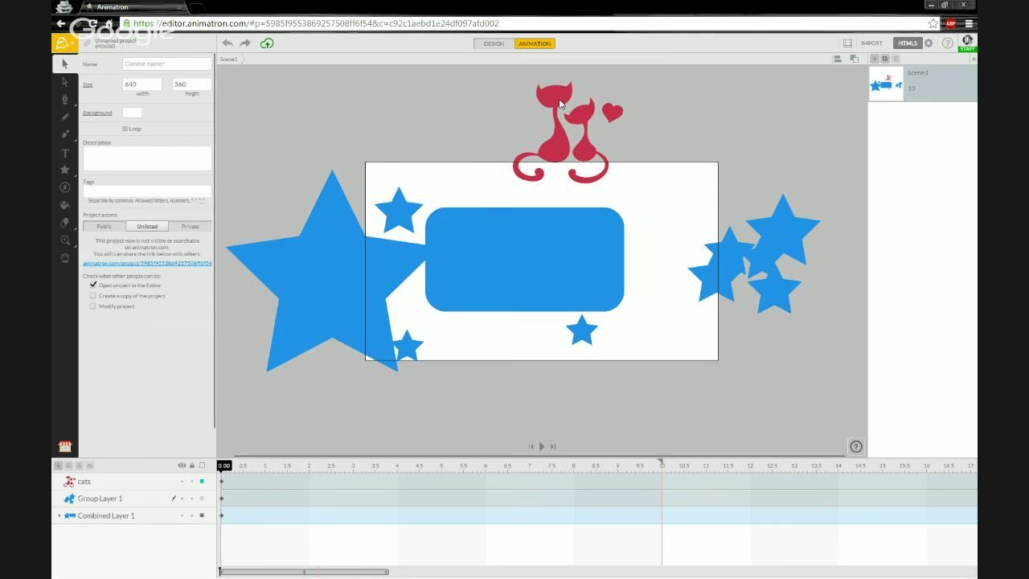
click(560, 104)
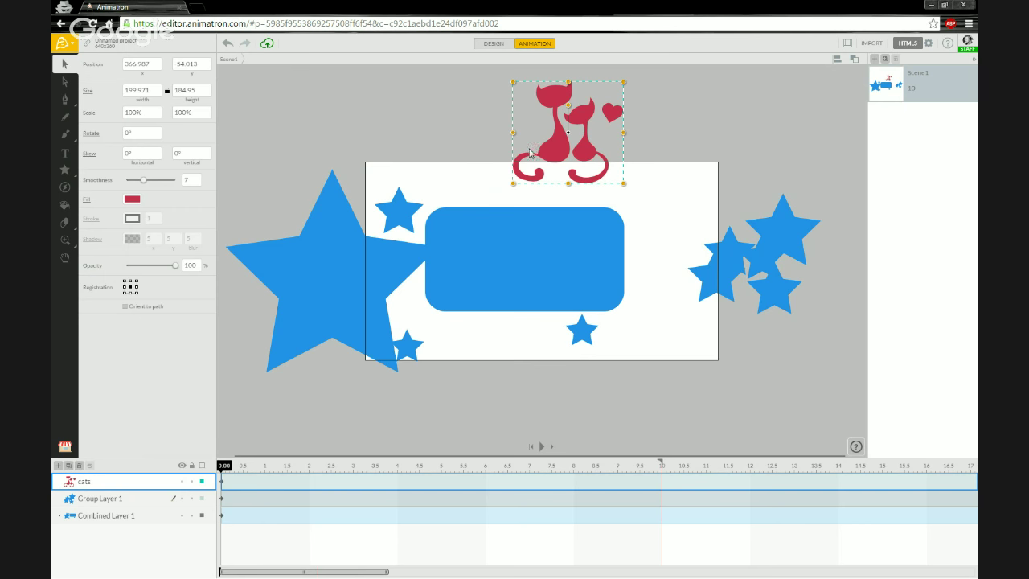
drag(558, 102, 554, 115)
drag(715, 224, 728, 161)
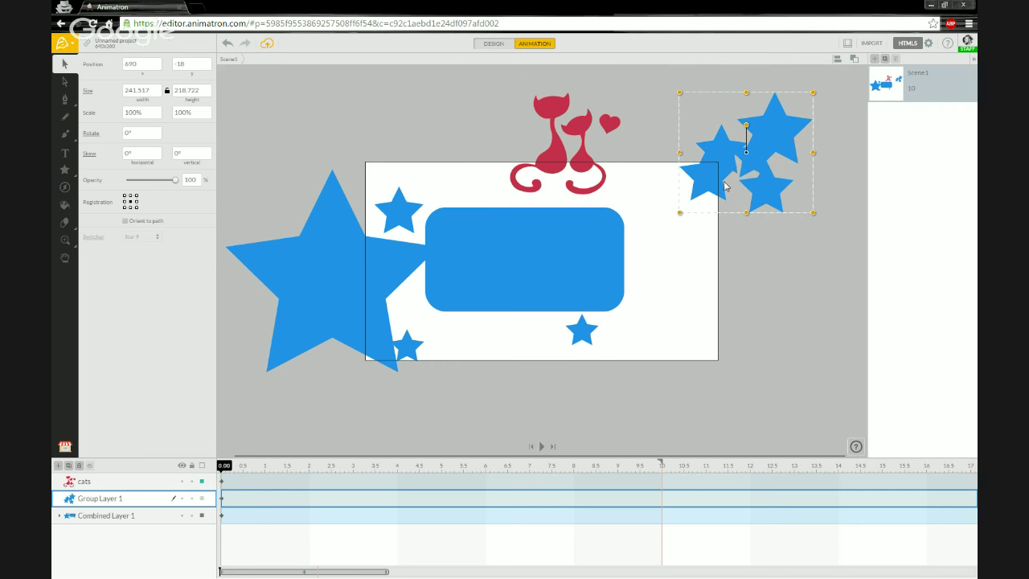
Step: Select Group Layer 1 in the timeline and enter the group to edit its stars
click(86, 484)
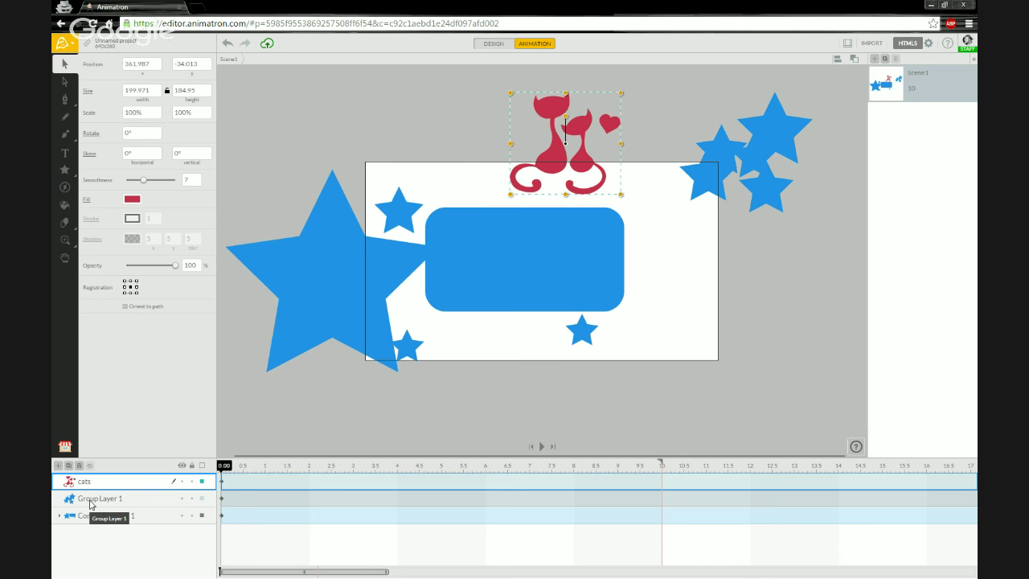
click(90, 502)
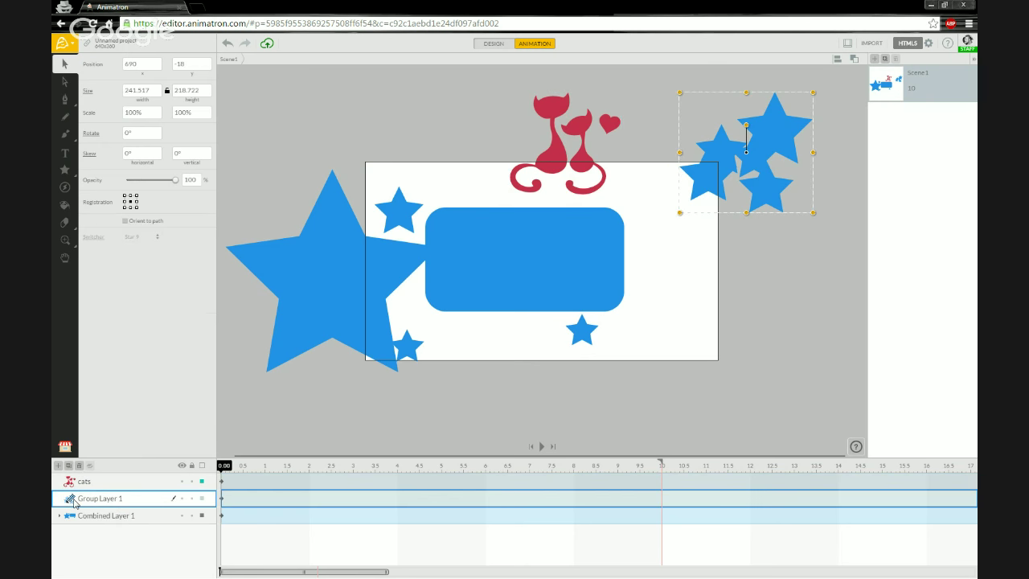
double_click(70, 502)
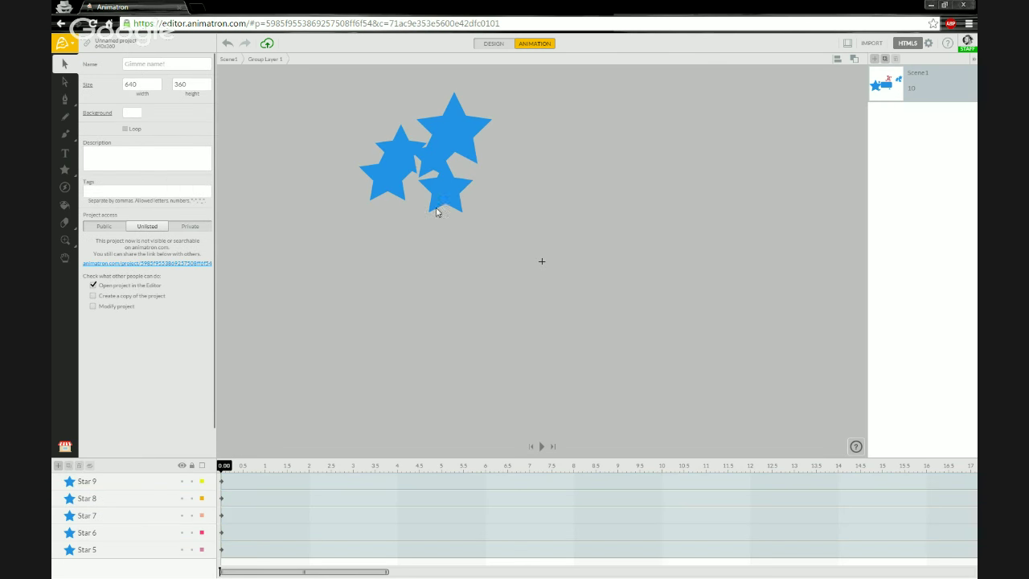
Step: Shift Star 9 within the group, exit to Scene1, and drop the cluster on the stage's lower-right edge
drag(462, 193, 397, 216)
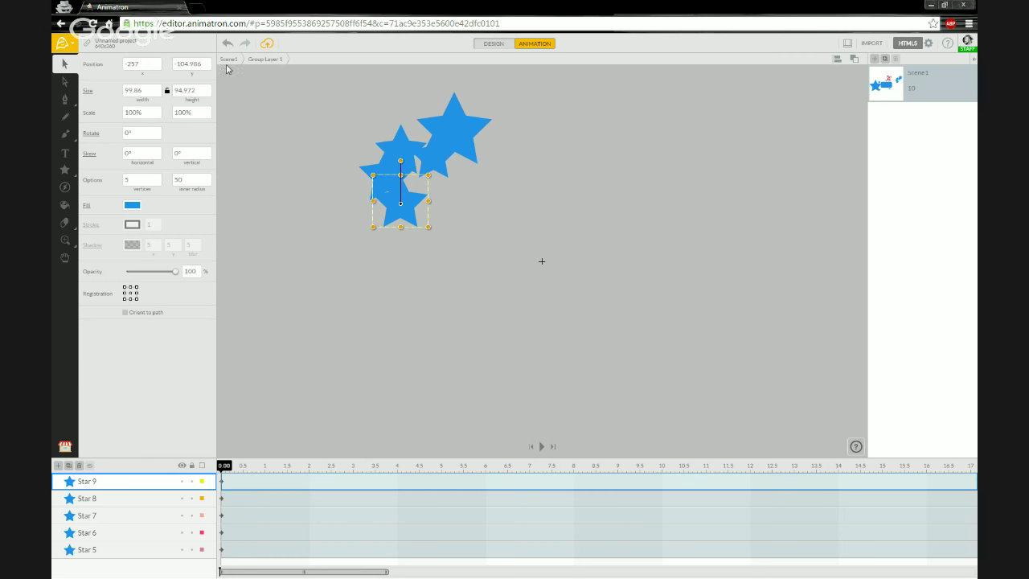
double_click(282, 244)
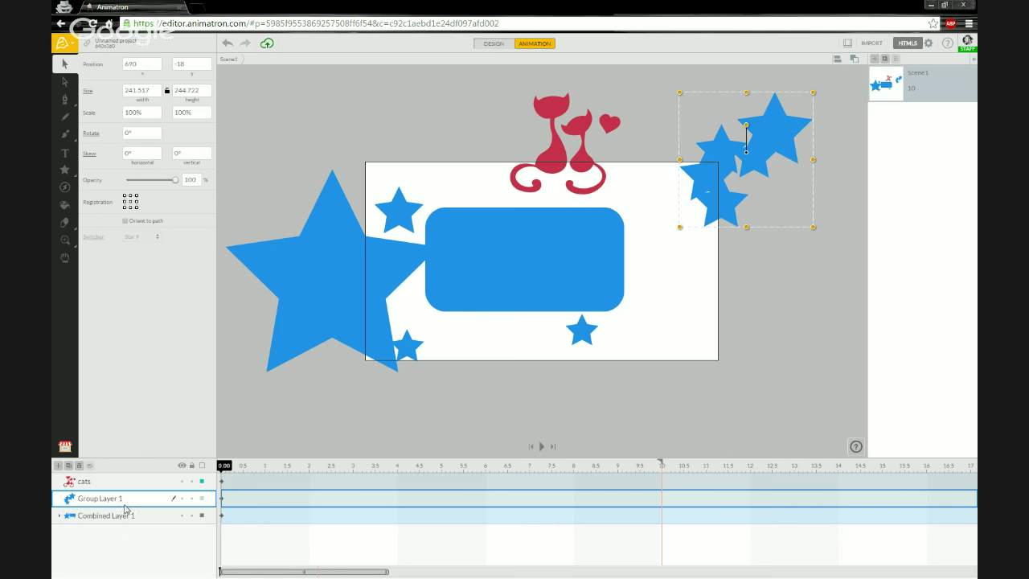
drag(729, 209, 743, 318)
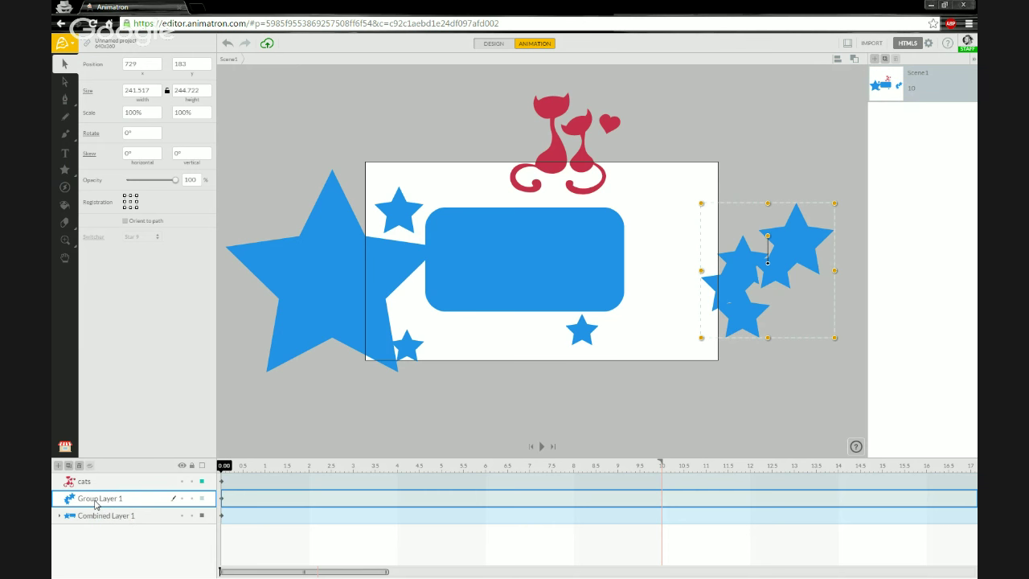
double_click(91, 499)
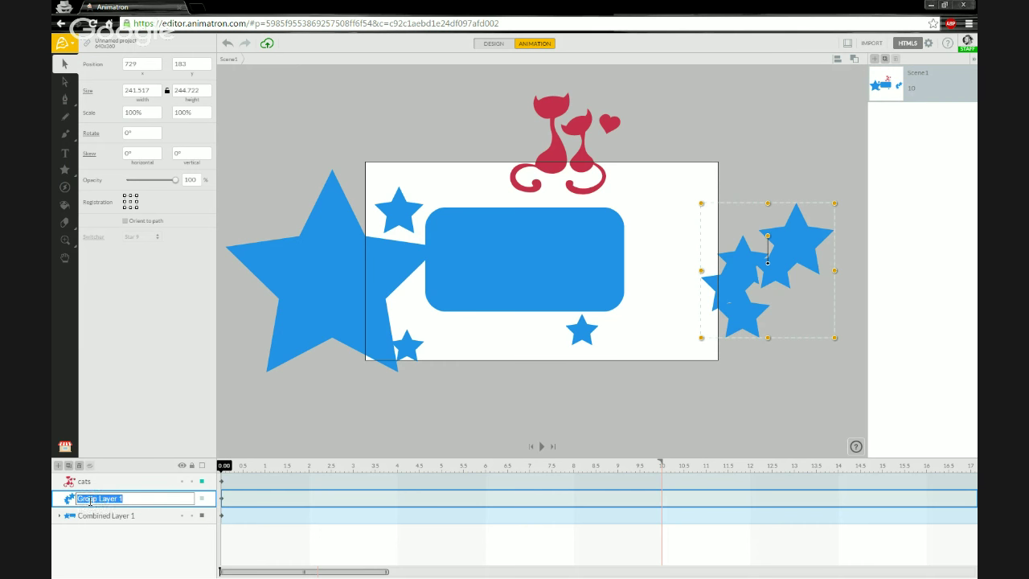
Step: Replace the Group Layer 1 name in the timeline with 'Stars Group'
click(99, 498)
drag(127, 501, 84, 500)
text(A)
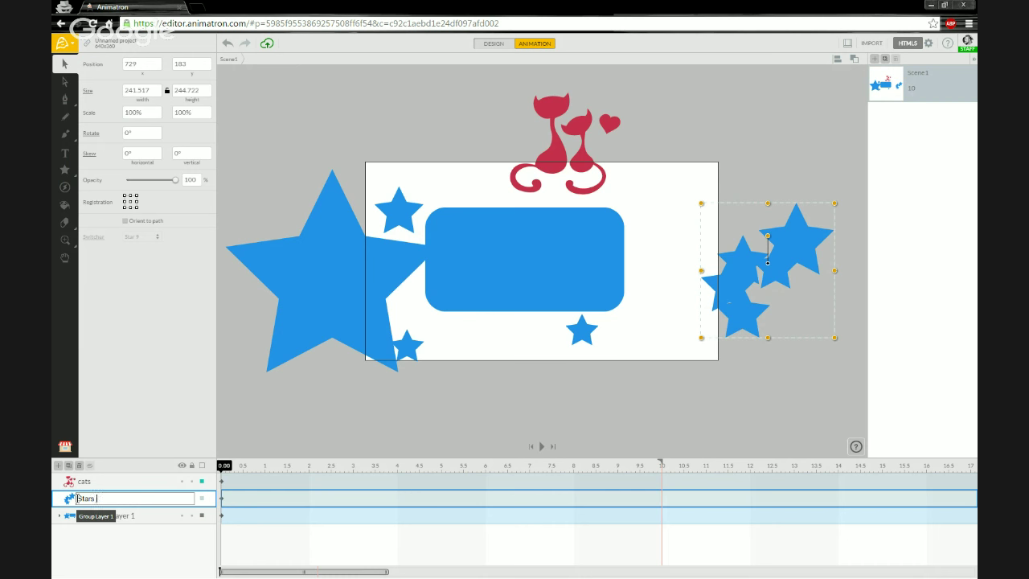
key(Return)
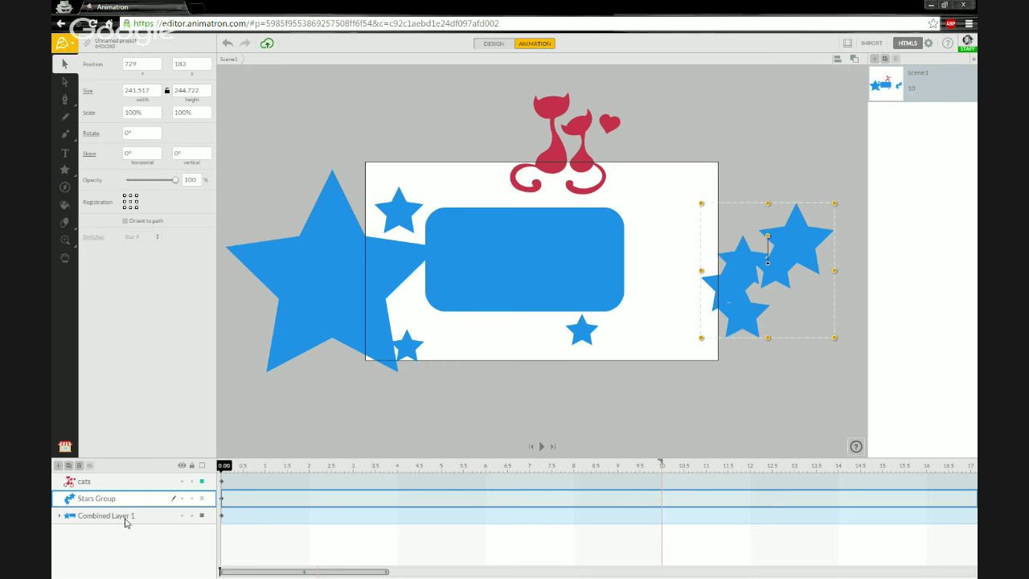
click(94, 519)
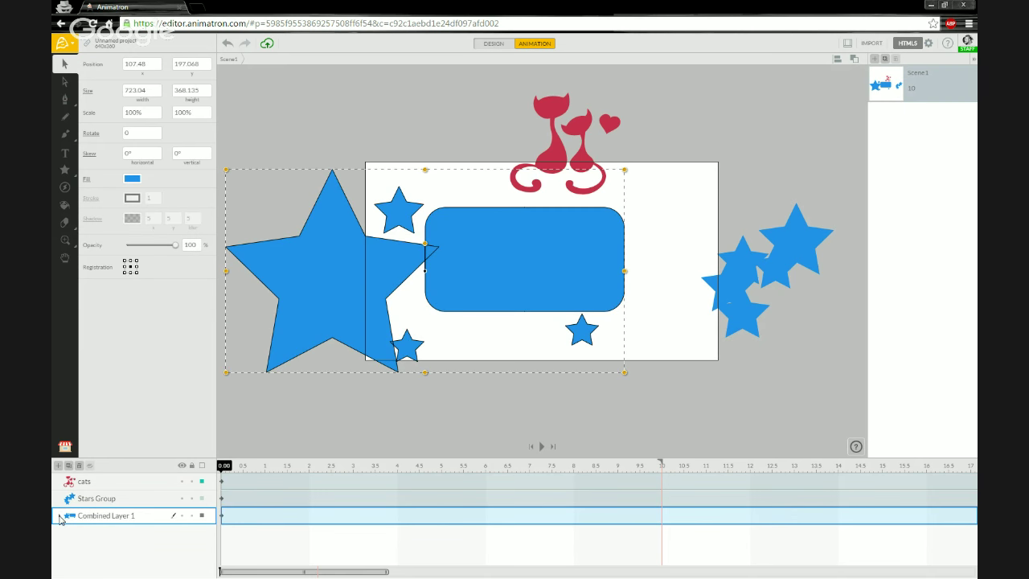
click(60, 516)
click(60, 517)
click(102, 502)
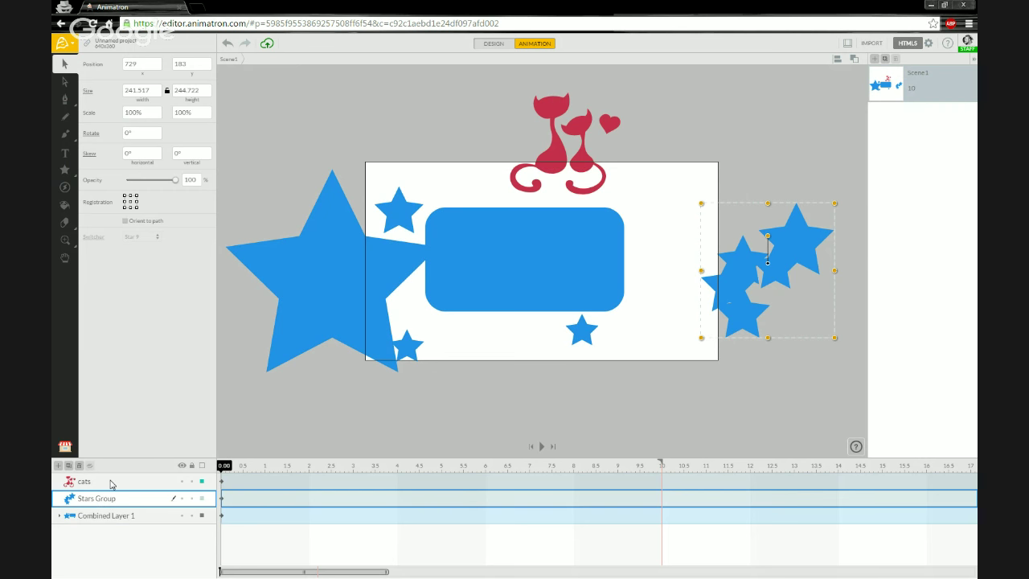
click(111, 484)
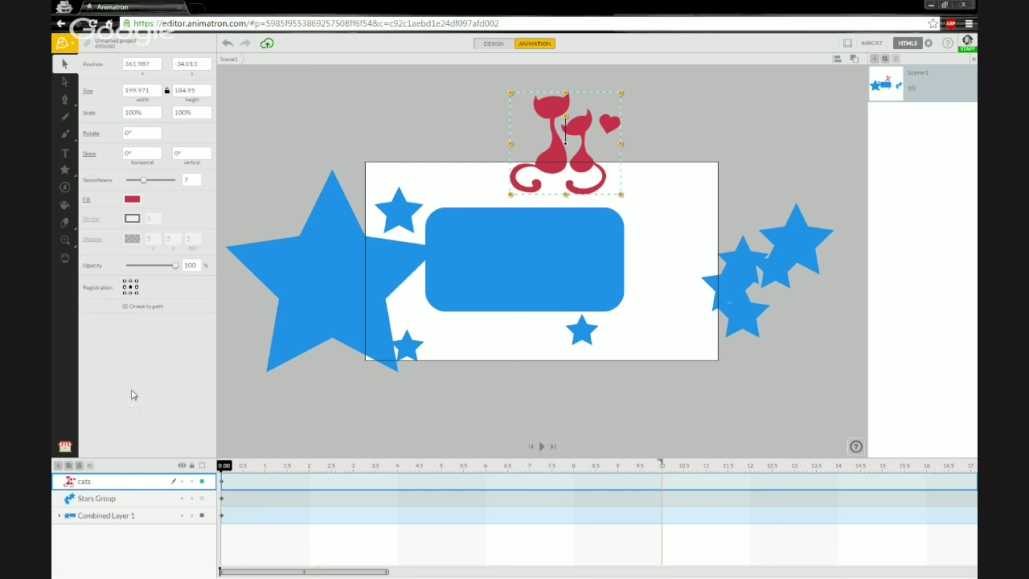
Step: Drag the hugging-cats-with-hearts shape from Market above the stage's upper left, nudged to 172.974, -49.985
click(70, 449)
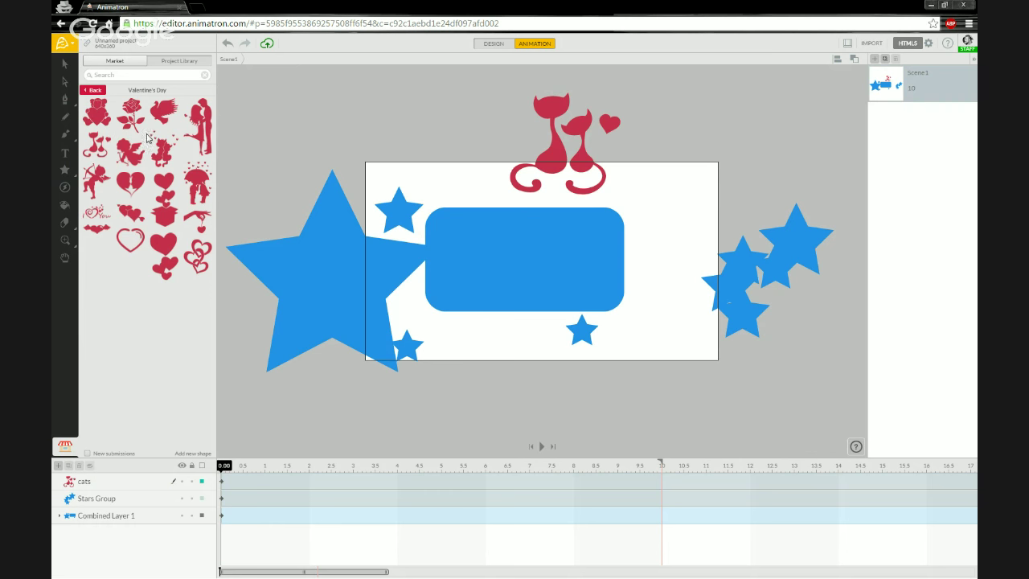
drag(163, 161, 465, 133)
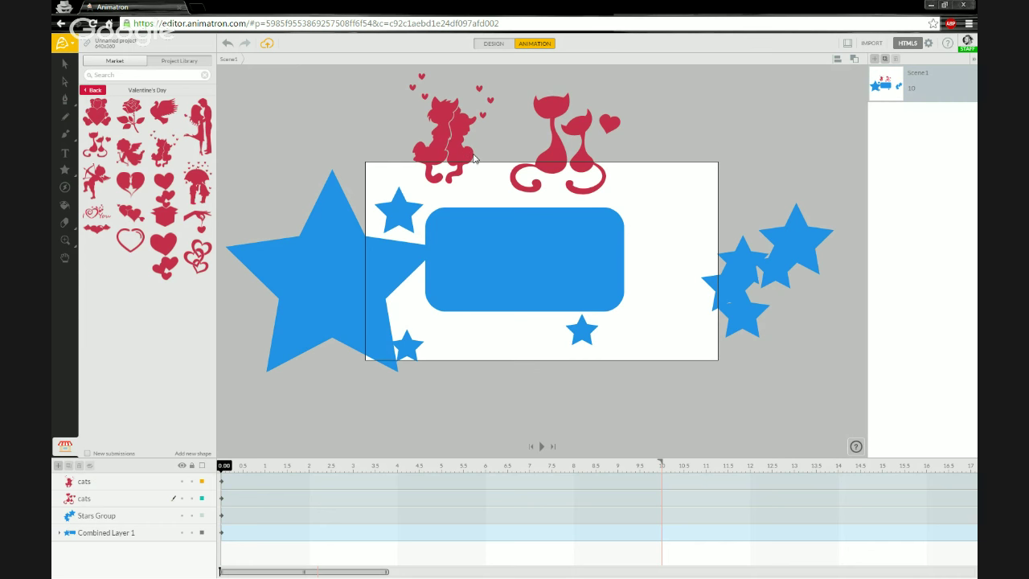
click(475, 159)
drag(474, 159, 481, 166)
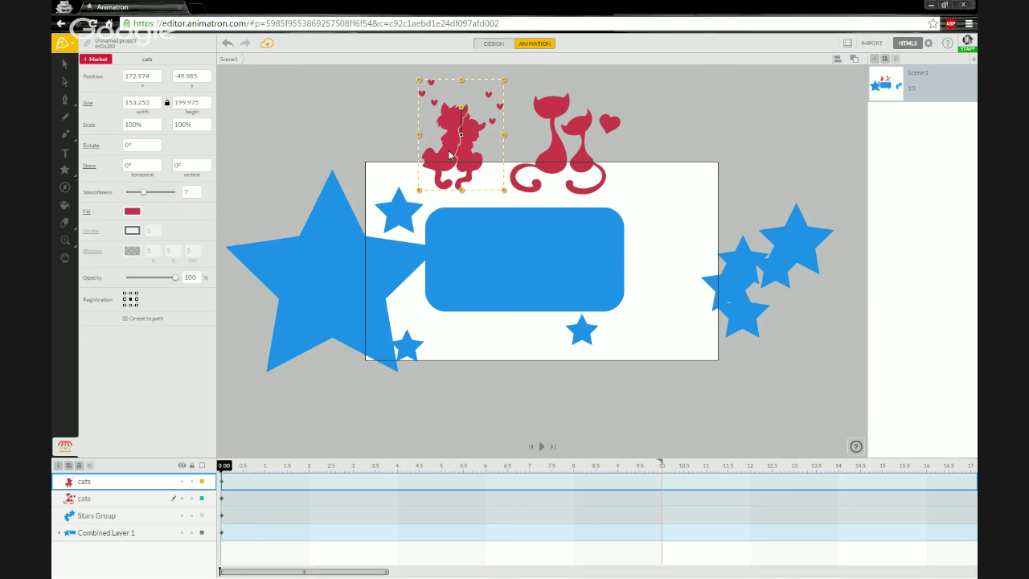
Step: Break apart the new cats shape and move its two cats up-left above the stage
right_click(449, 153)
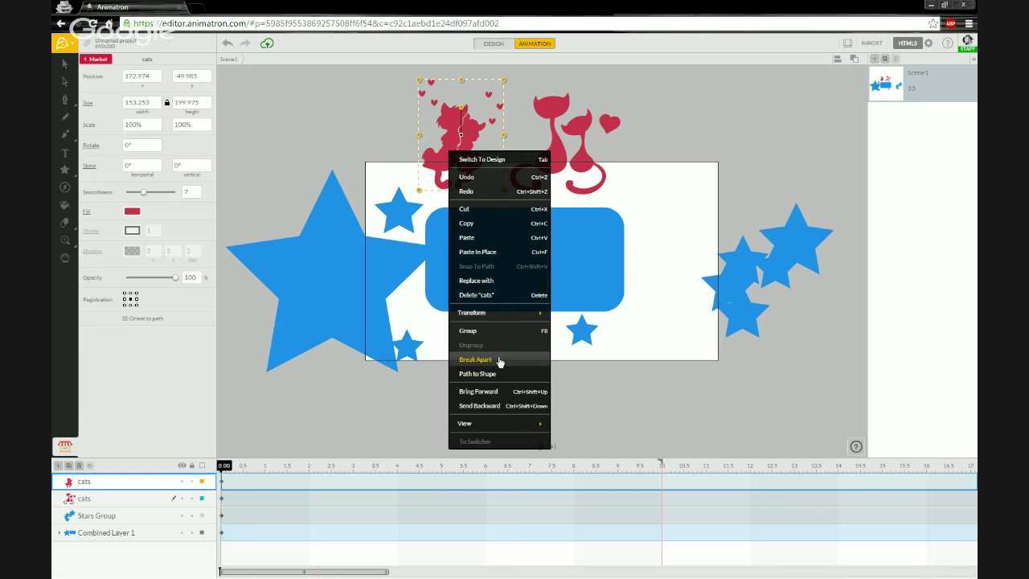
click(499, 360)
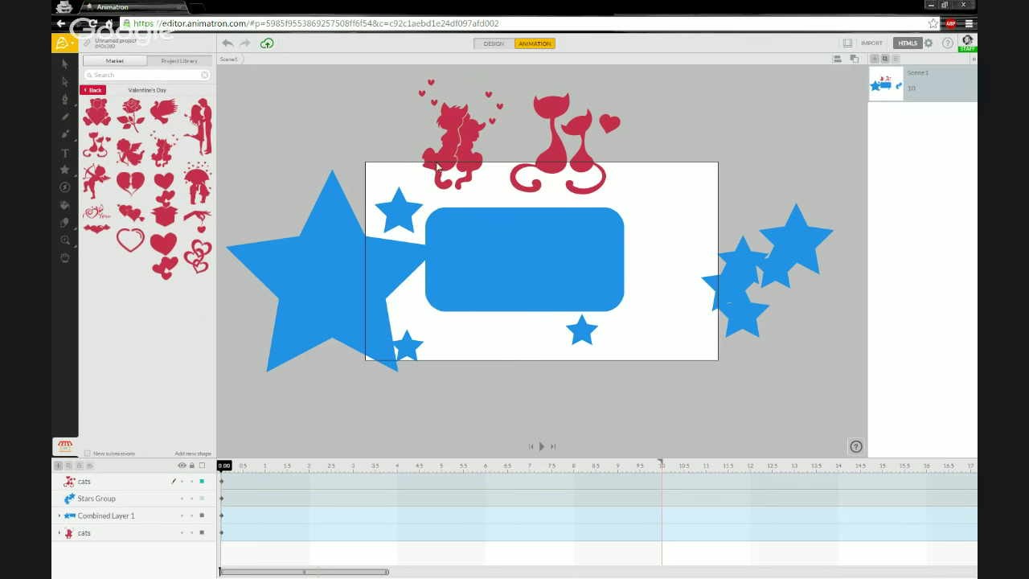
drag(437, 166, 351, 150)
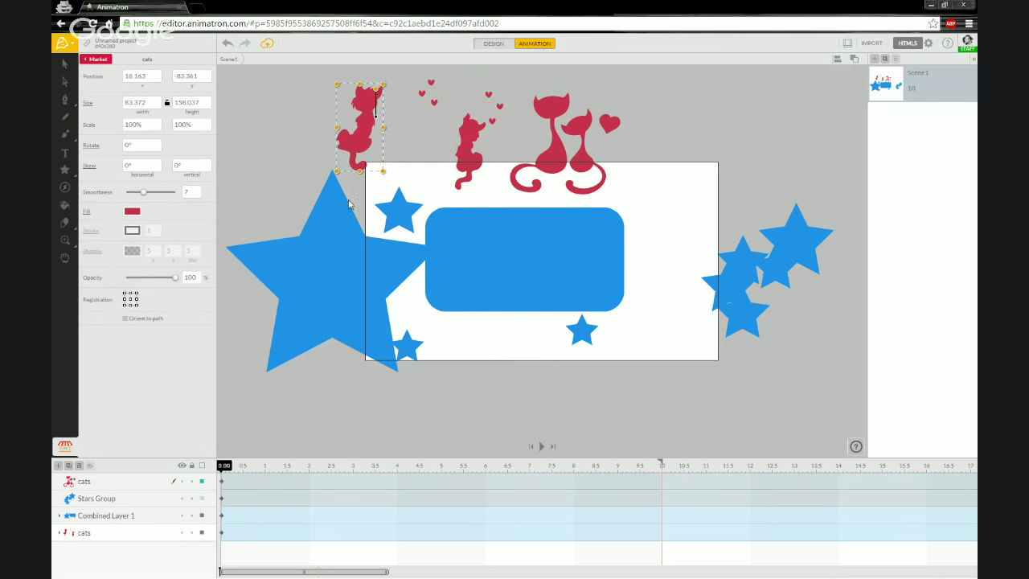
drag(469, 155, 405, 153)
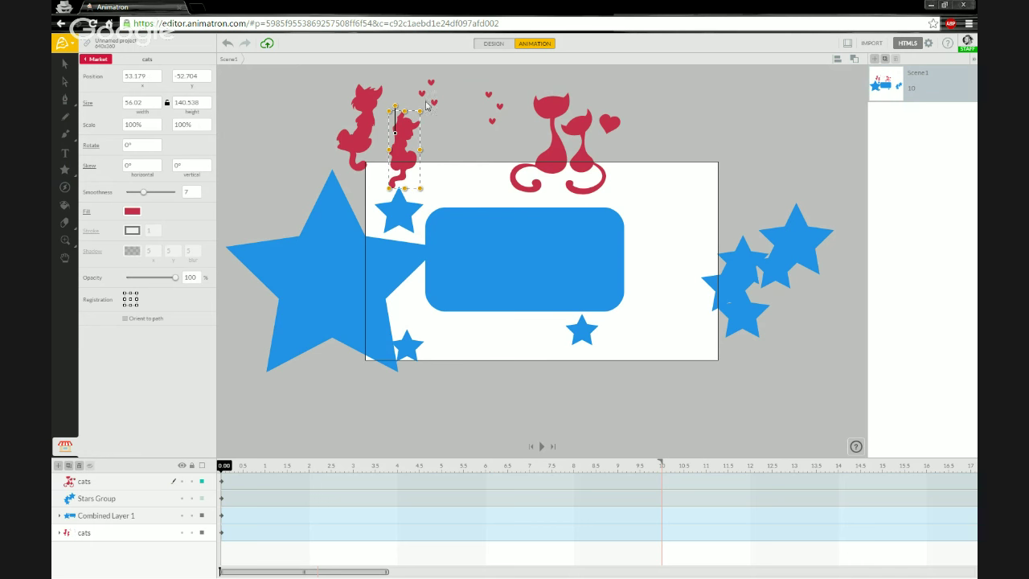
Step: Shift two small hearts left, then select the separated pieces and the original cats pair
drag(422, 94, 311, 101)
drag(434, 103, 400, 101)
drag(299, 74, 508, 153)
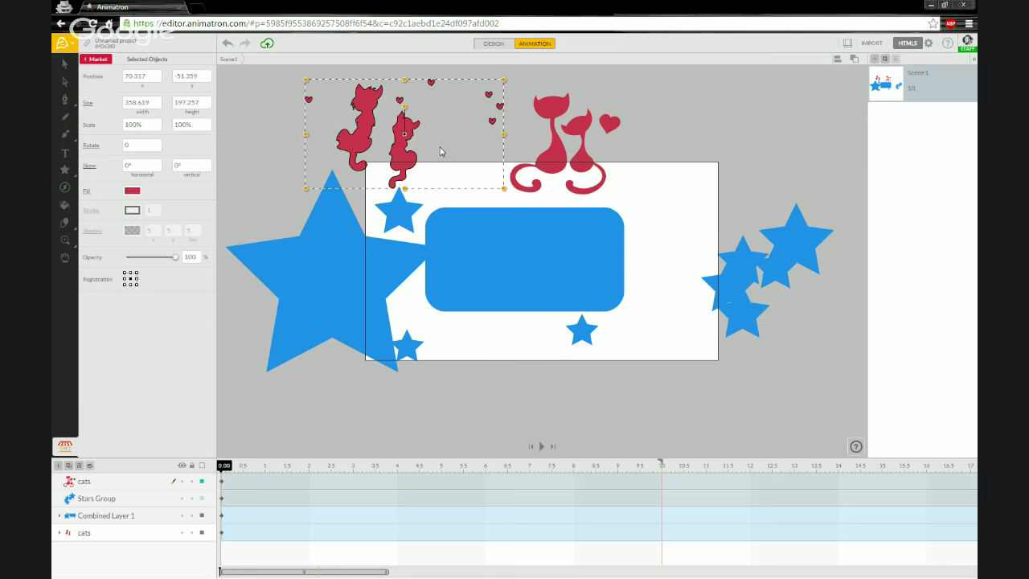
click(560, 165)
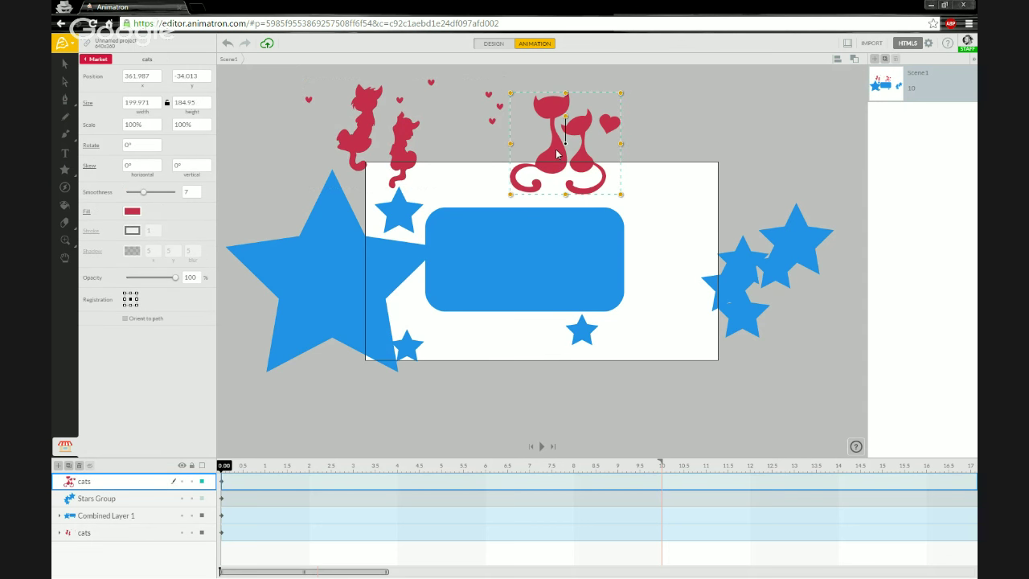
Step: Break apart the original cats pair, pull one cat out, move the heart right, and select everything
right_click(557, 152)
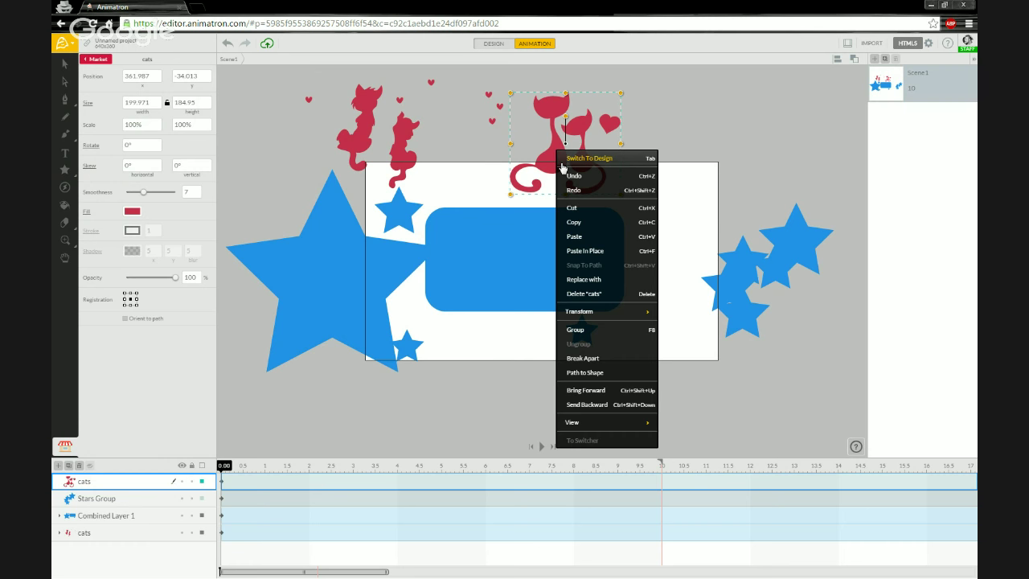
click(607, 357)
drag(551, 120, 528, 141)
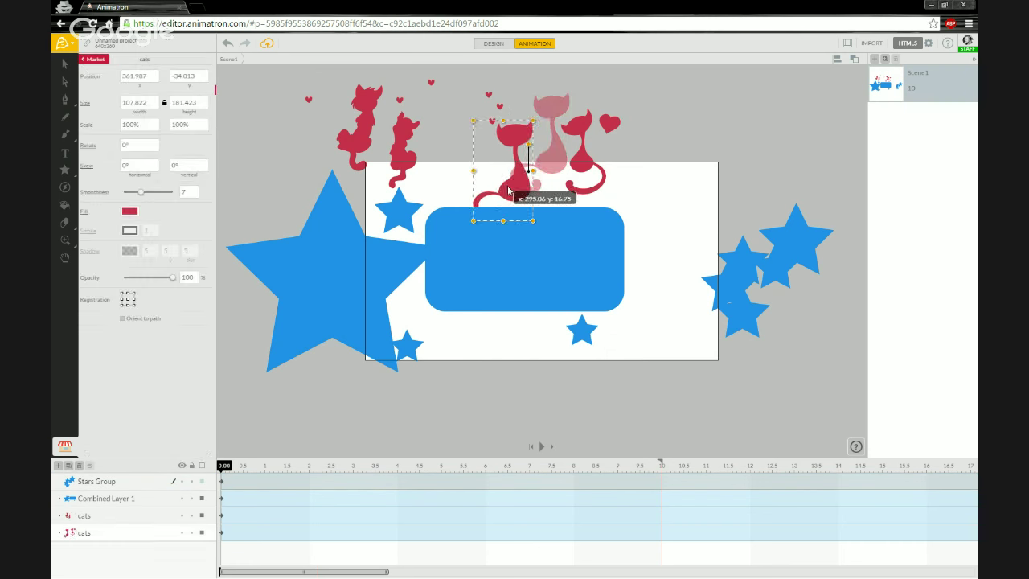
drag(580, 155, 629, 132)
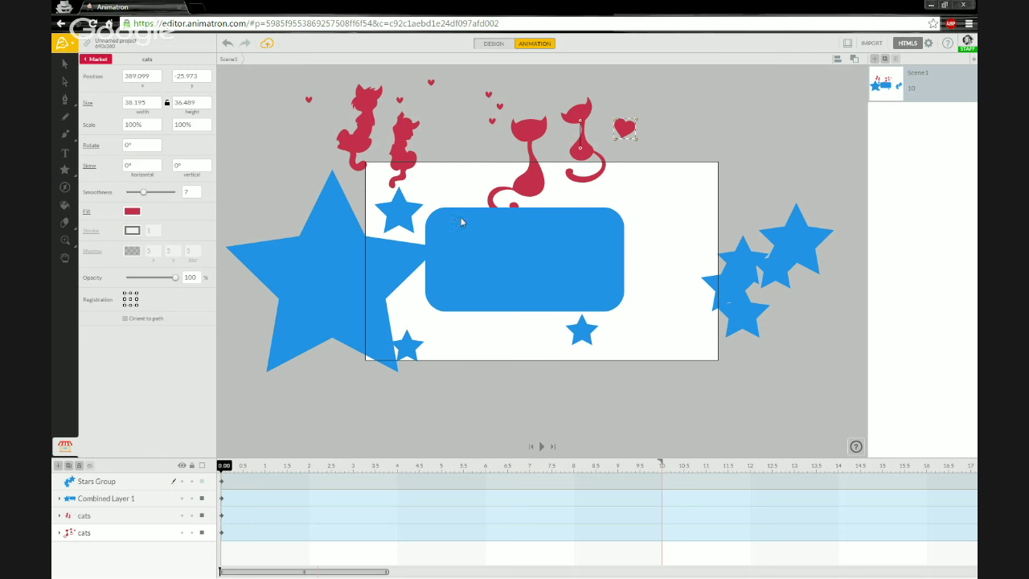
drag(286, 77, 641, 166)
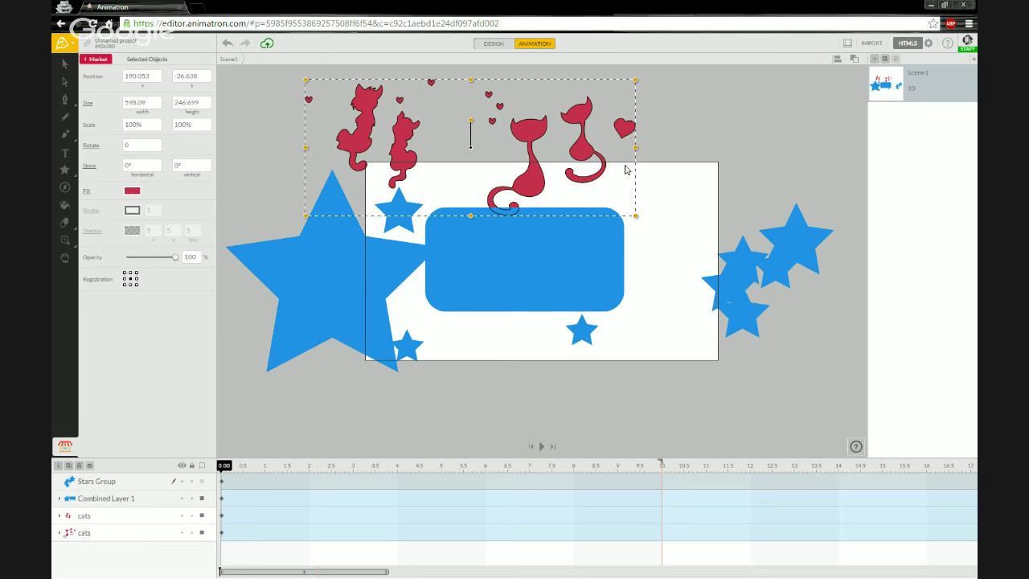
Step: Delete the selected cats and hearts, the big star cluster and the Stars Group
key(Delete)
drag(274, 152, 415, 413)
key(Delete)
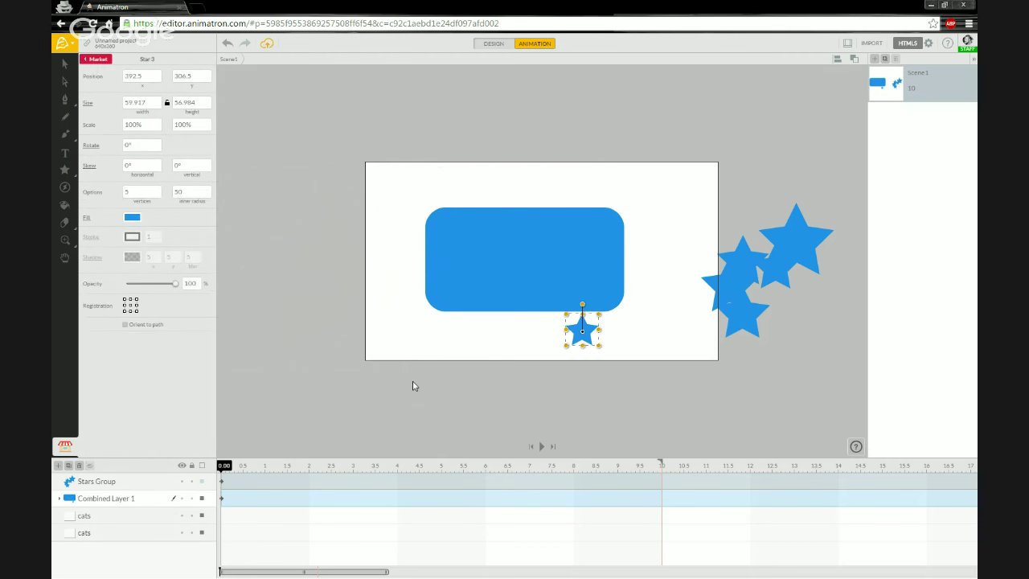
drag(553, 415, 823, 322)
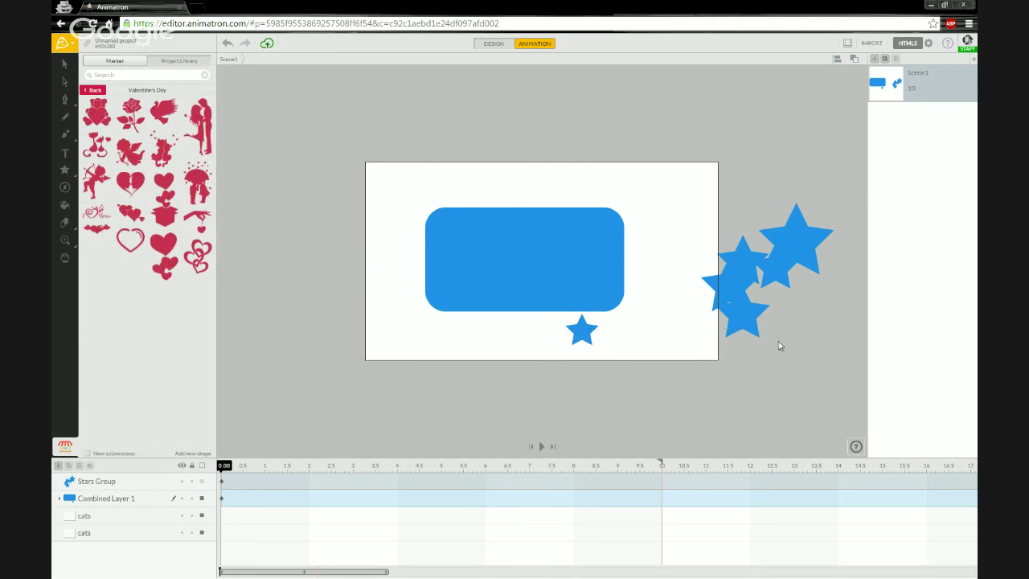
drag(769, 400, 538, 333)
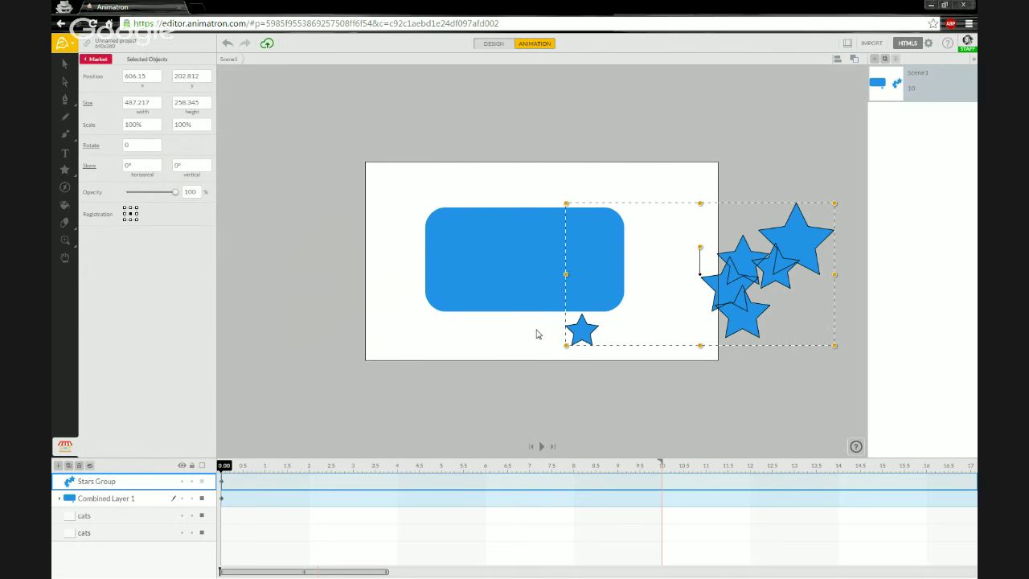
key(Delete)
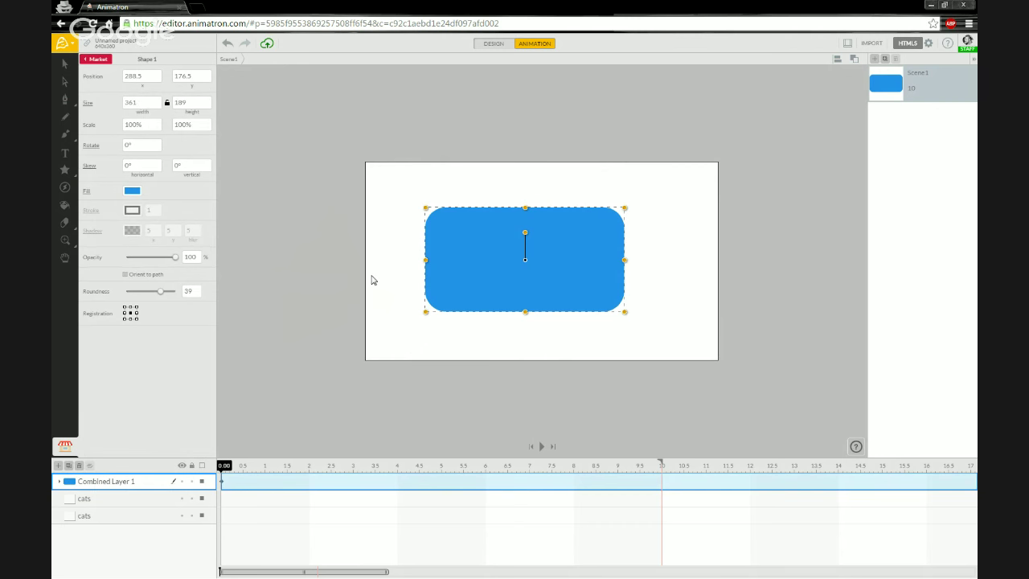
Step: Remove the leftover empty cats layers, leaving Combined Layer 1 alone in the timeline
click(134, 500)
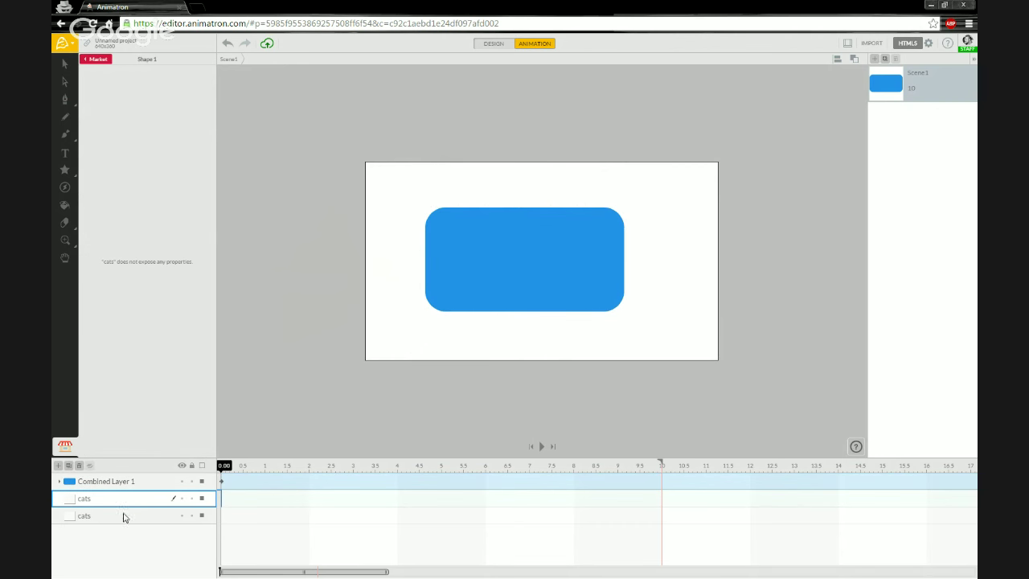
click(80, 465)
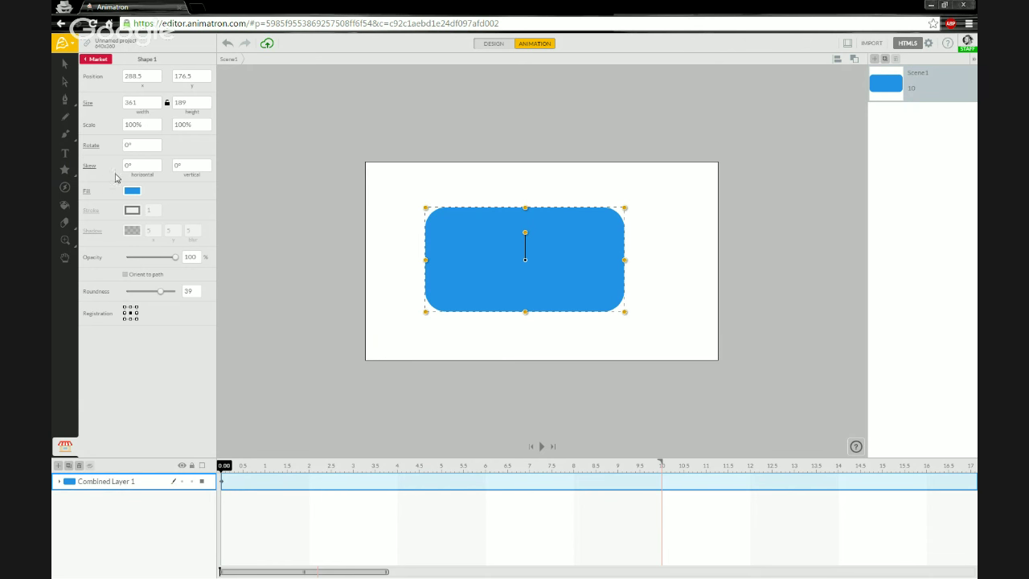
mouse_move(67, 175)
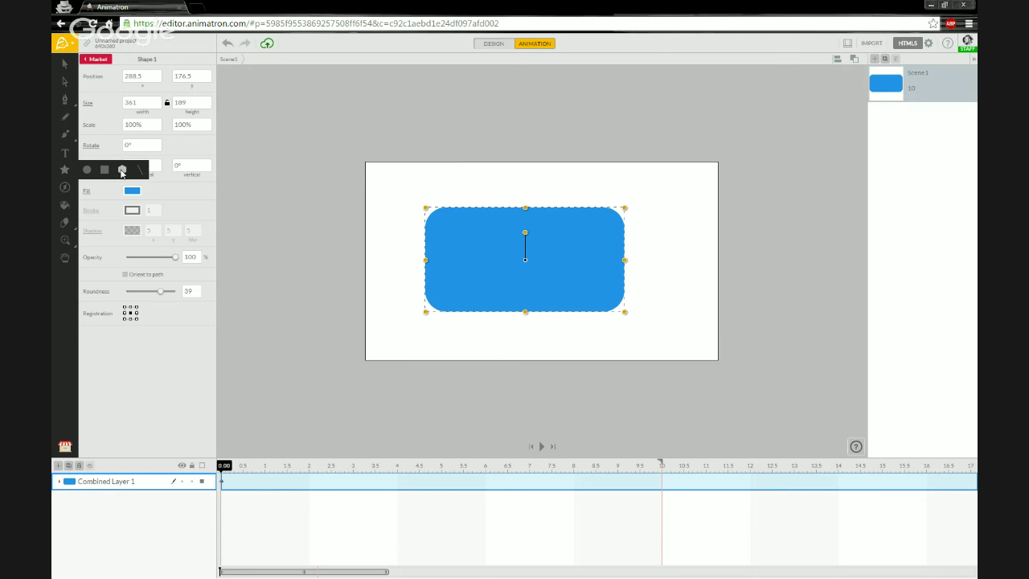
Step: Pick the Polygon tool and draw a blue pentagon left of the stage
click(122, 171)
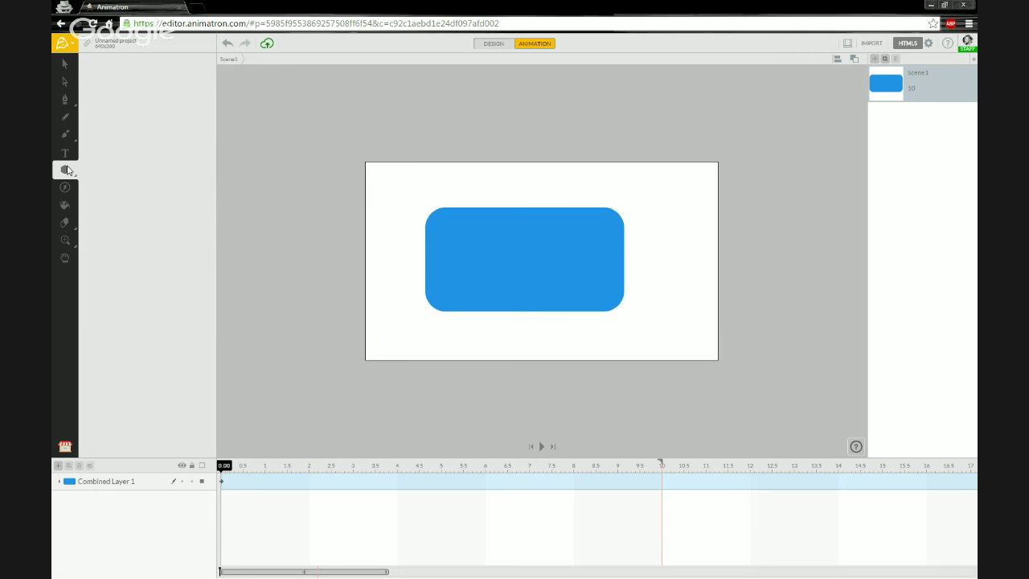
drag(354, 169, 256, 264)
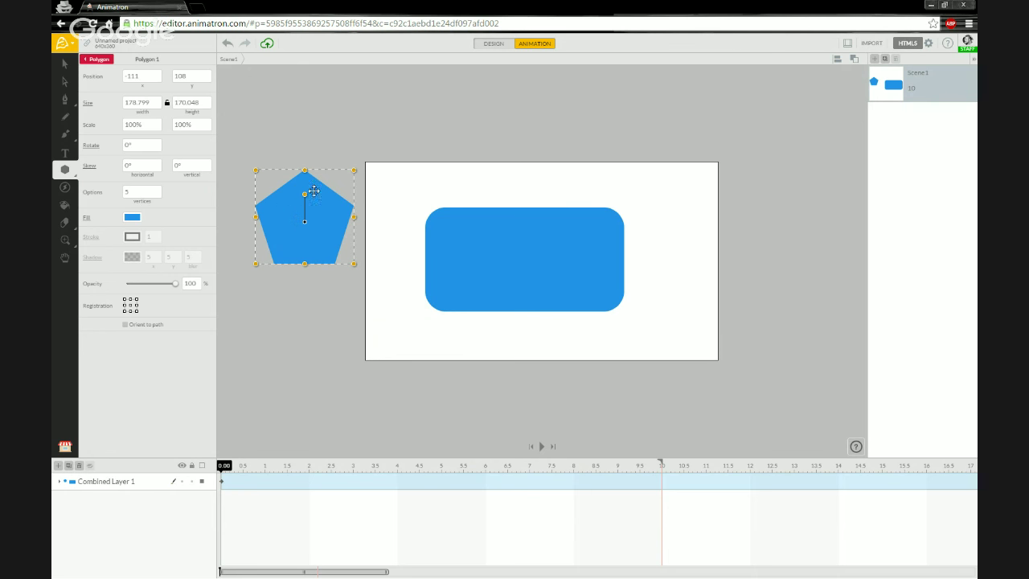
Step: Move the pentagon down, set it to 3 vertices, and rotate the triangle to -90°
drag(290, 219, 287, 313)
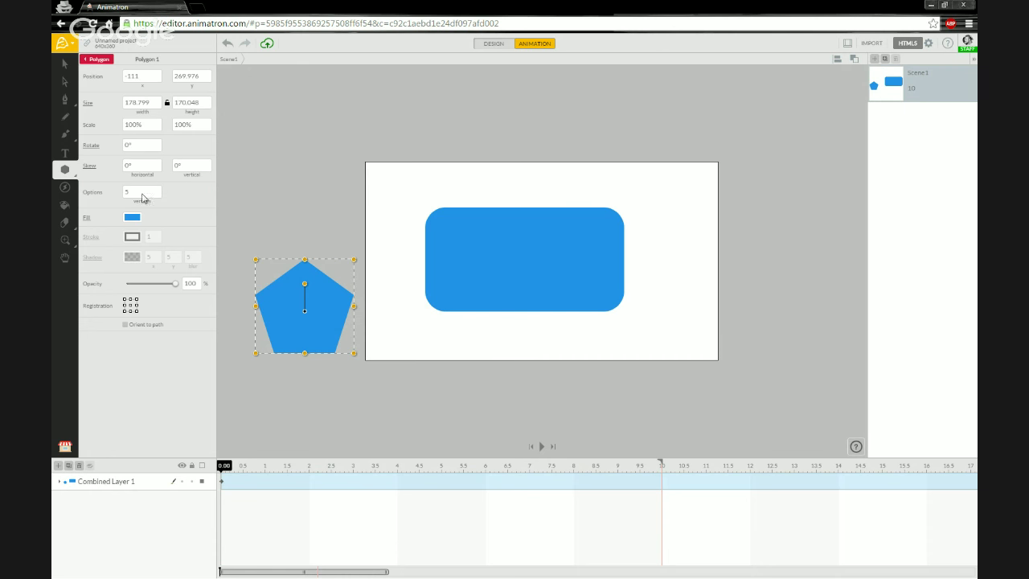
click(153, 194)
key(Return)
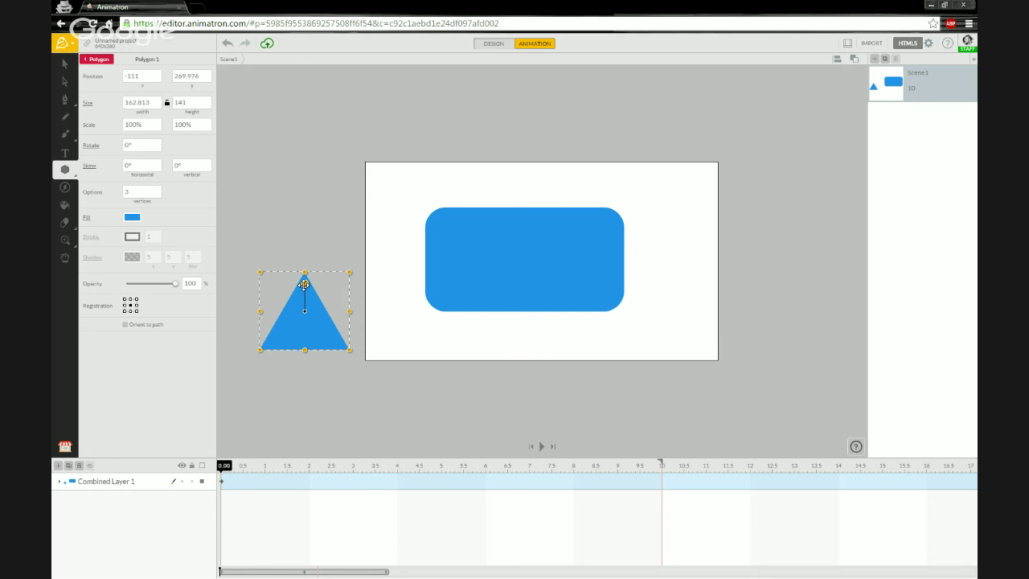
drag(303, 285, 409, 265)
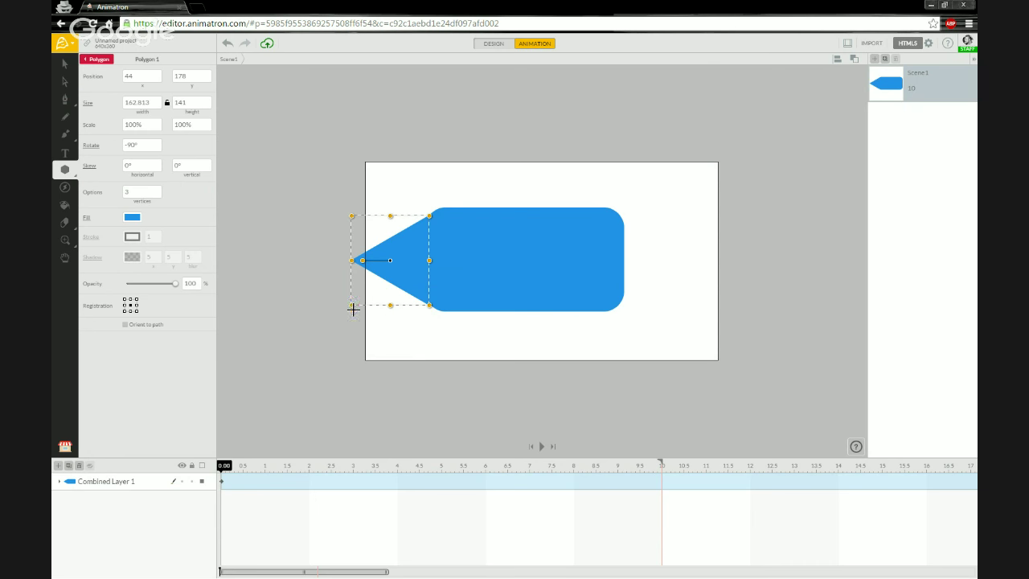
Step: Scale the triangle down into a slim point on the rectangle's left edge
drag(352, 305, 418, 242)
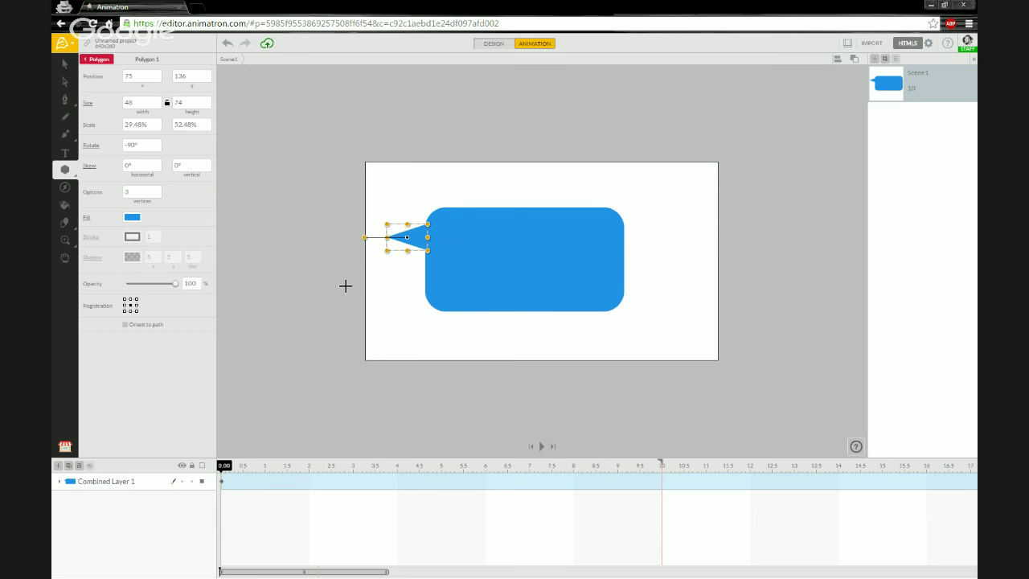
click(346, 287)
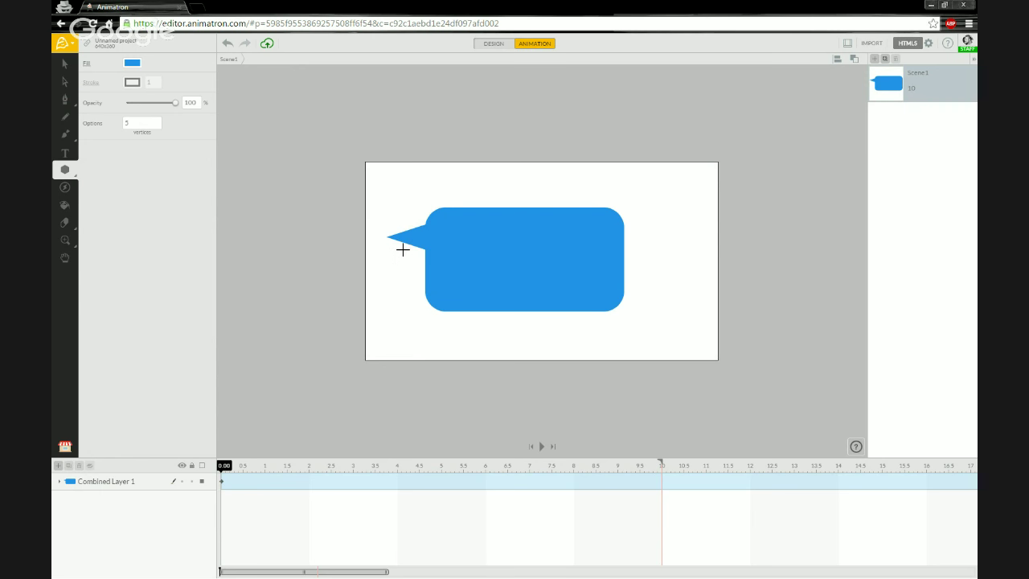
click(65, 63)
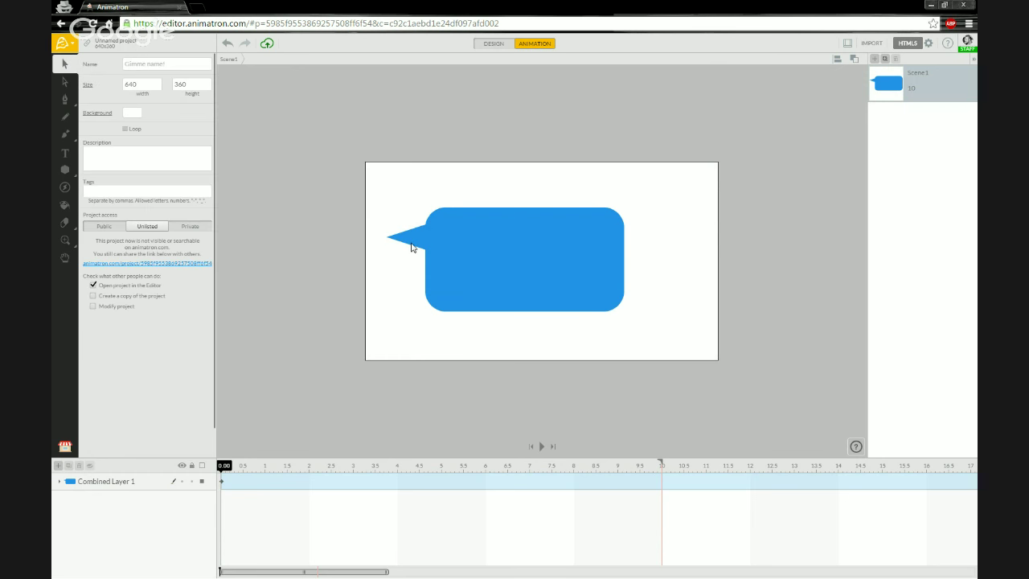
Step: Drag the triangle tail onto the rectangle's top-left edge and fine-tune its position
click(411, 243)
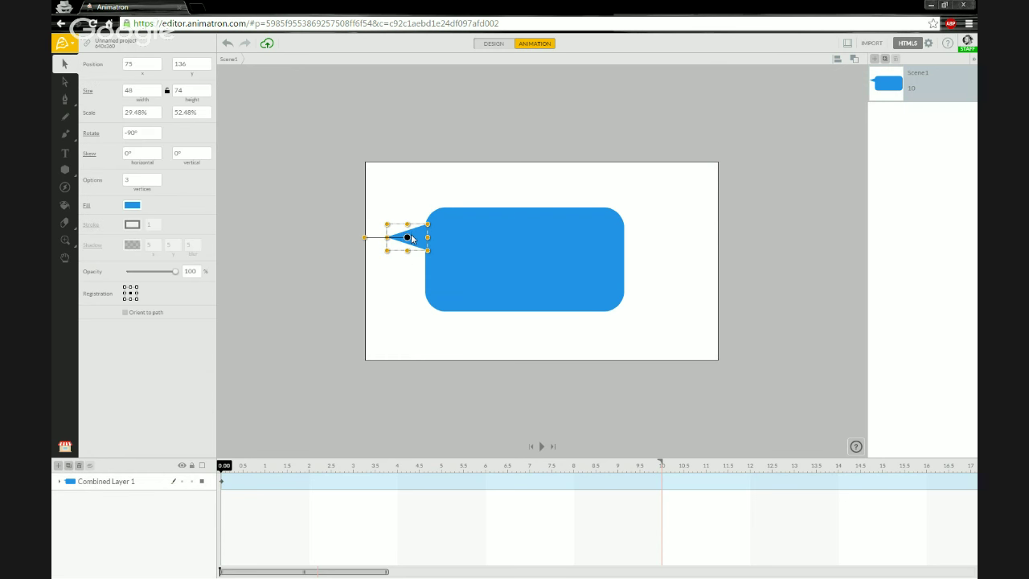
drag(411, 238, 443, 170)
drag(437, 222, 451, 205)
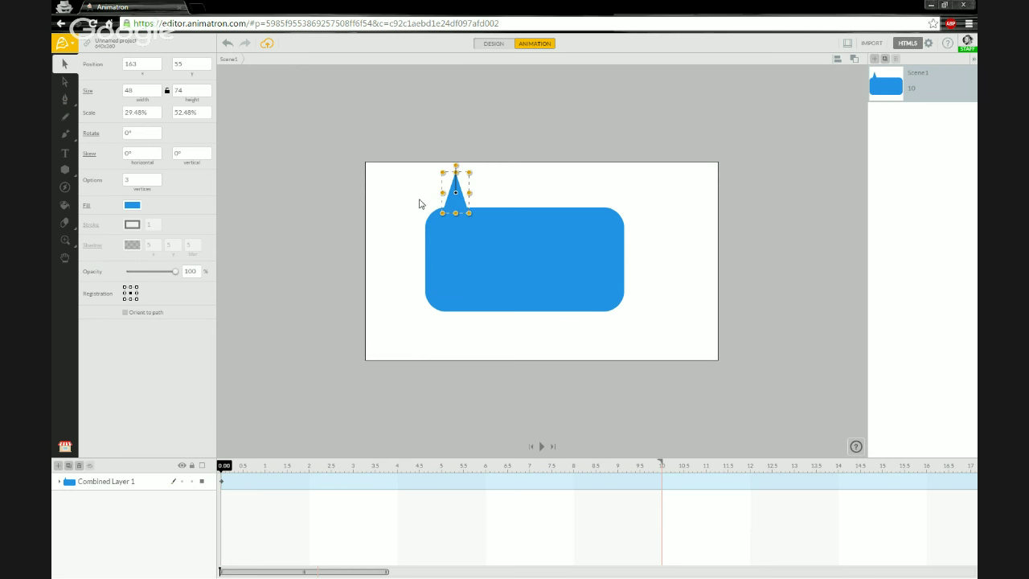
click(419, 204)
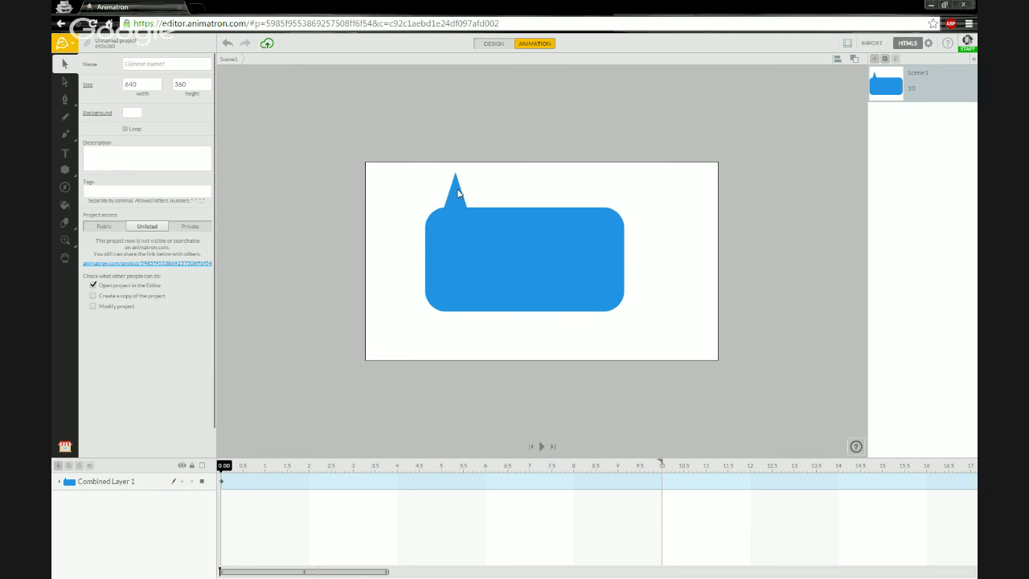
click(457, 193)
drag(458, 193, 458, 190)
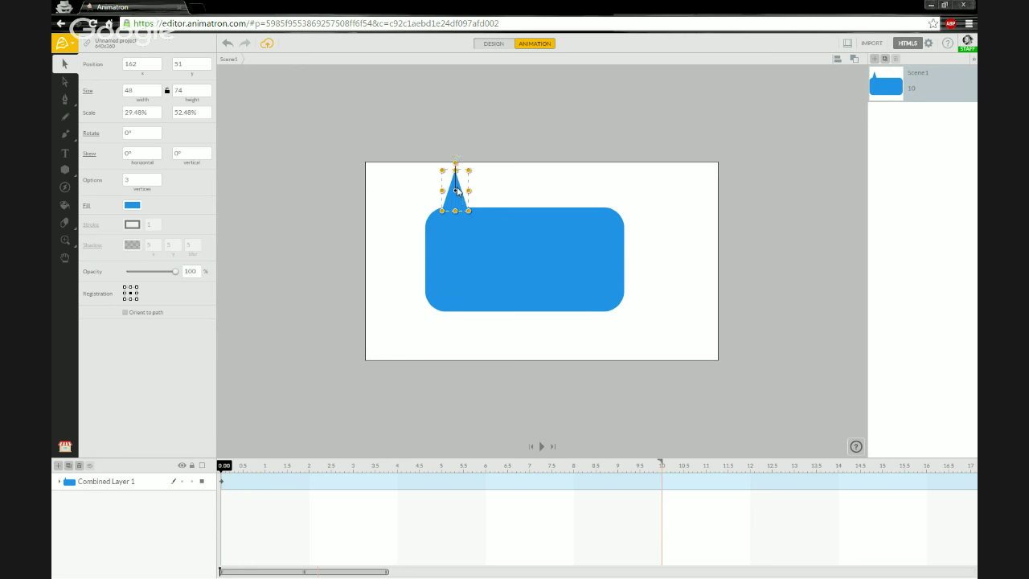
click(387, 207)
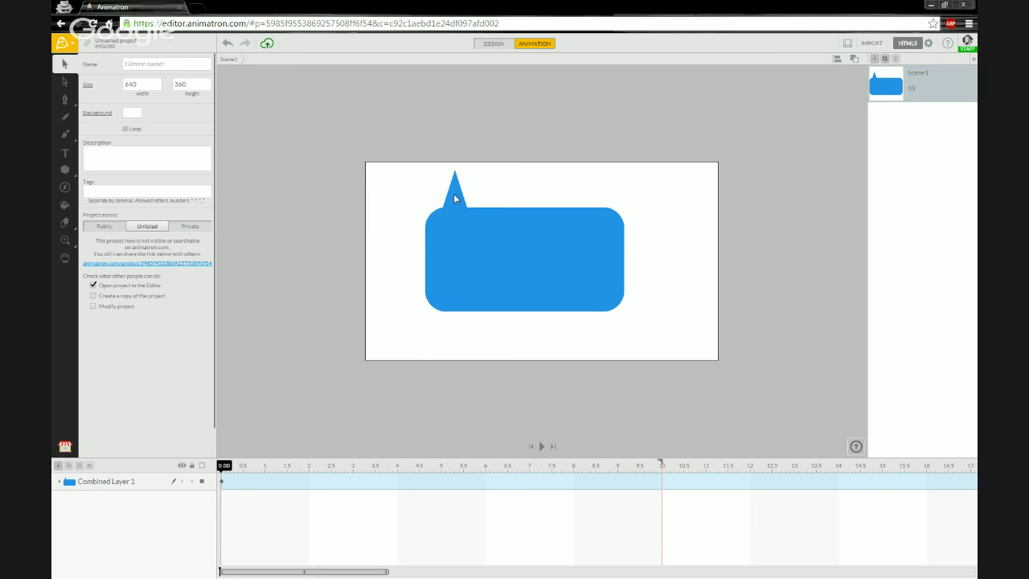
Step: Rotate the tail to about -166° and hang it below the bubble's lower left at 146, 292
drag(464, 197, 411, 321)
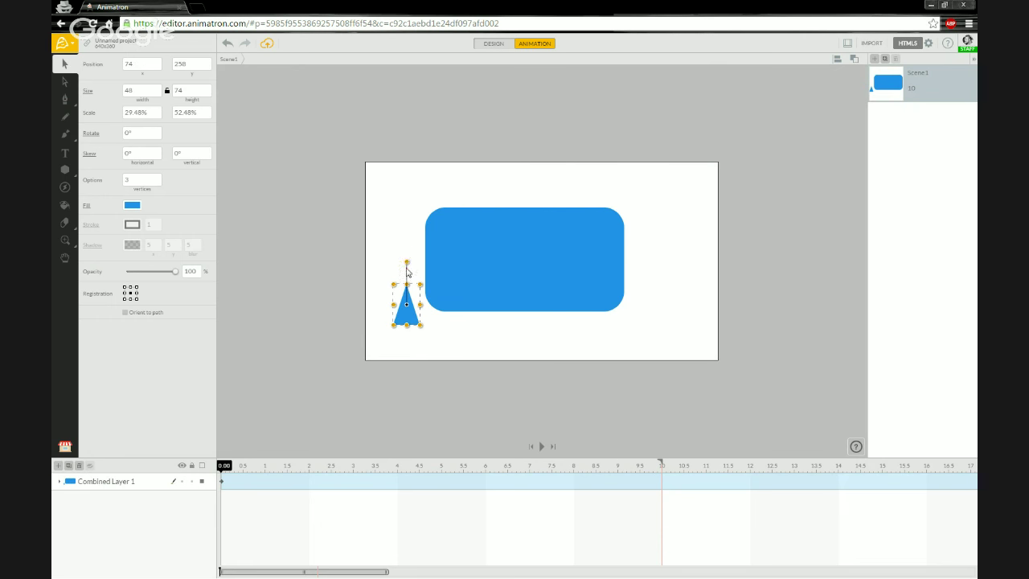
drag(407, 264, 391, 344)
drag(411, 301, 446, 325)
click(373, 299)
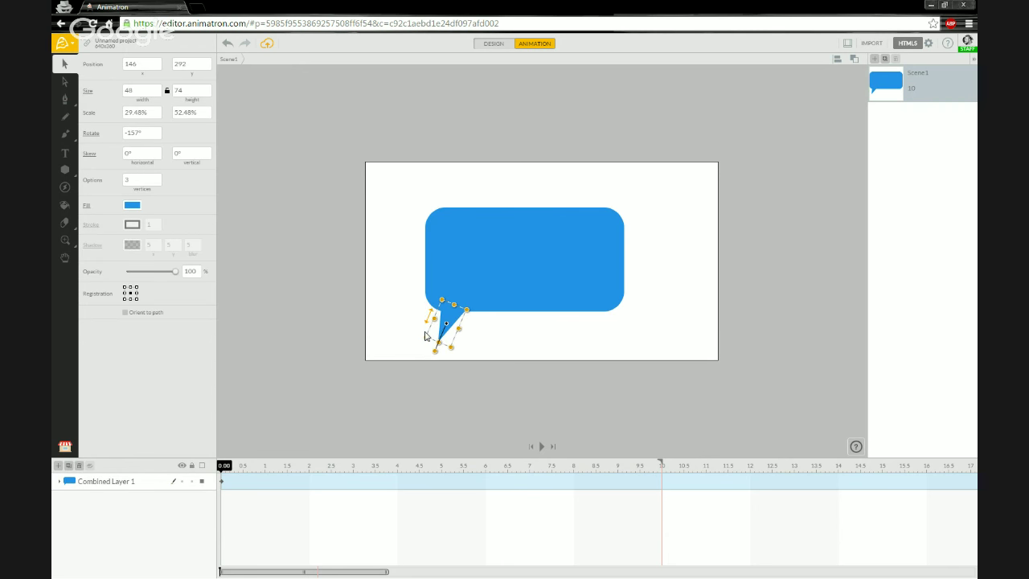
drag(441, 369, 442, 374)
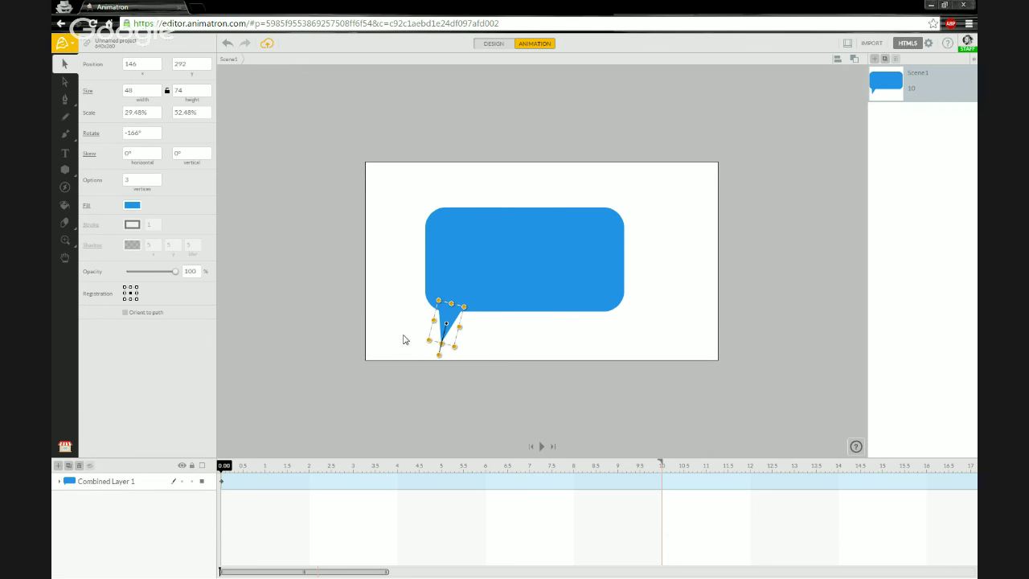
click(383, 280)
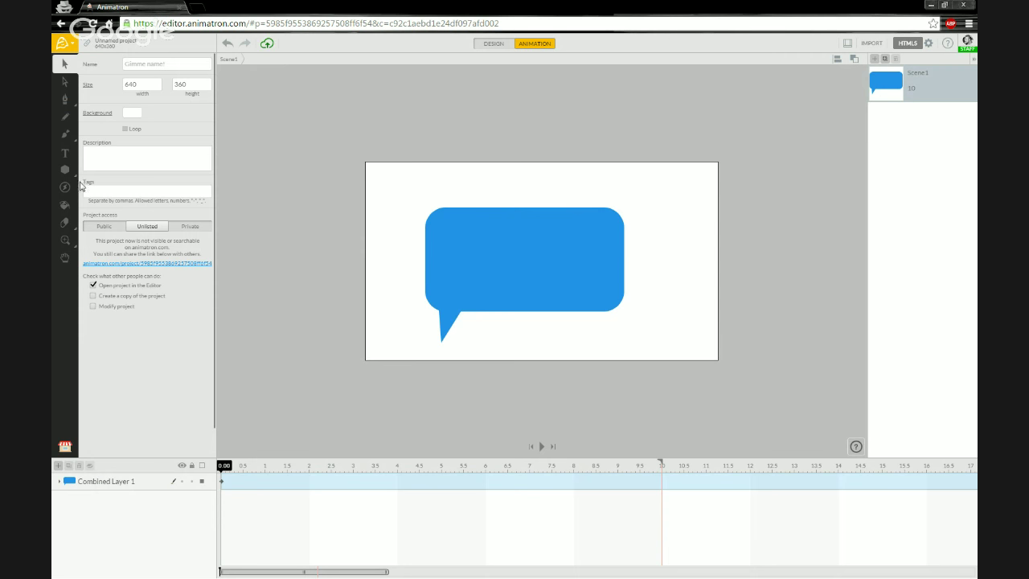
click(66, 449)
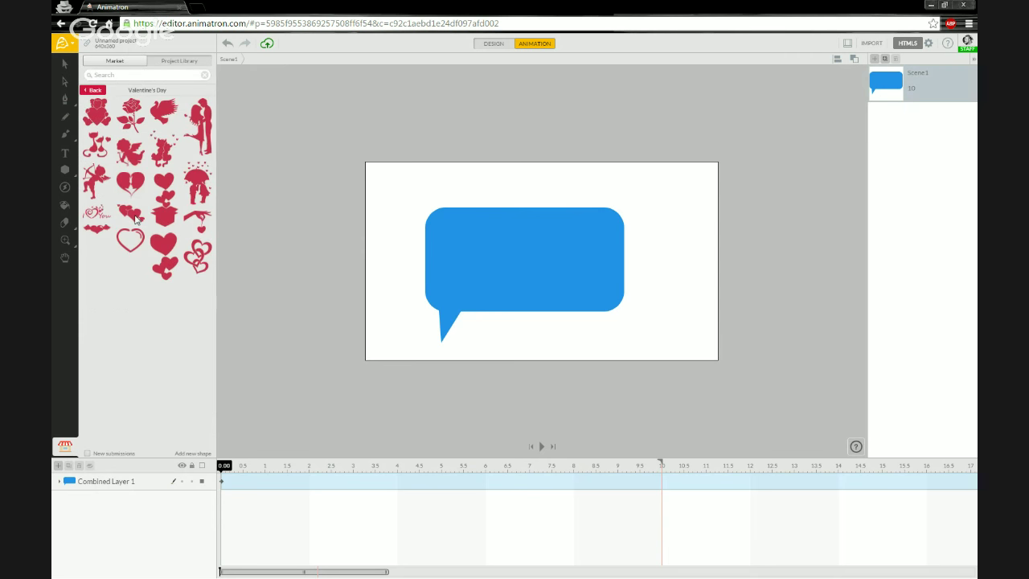
Step: Return to the Shapes categories and open the Office Figures collection
click(103, 92)
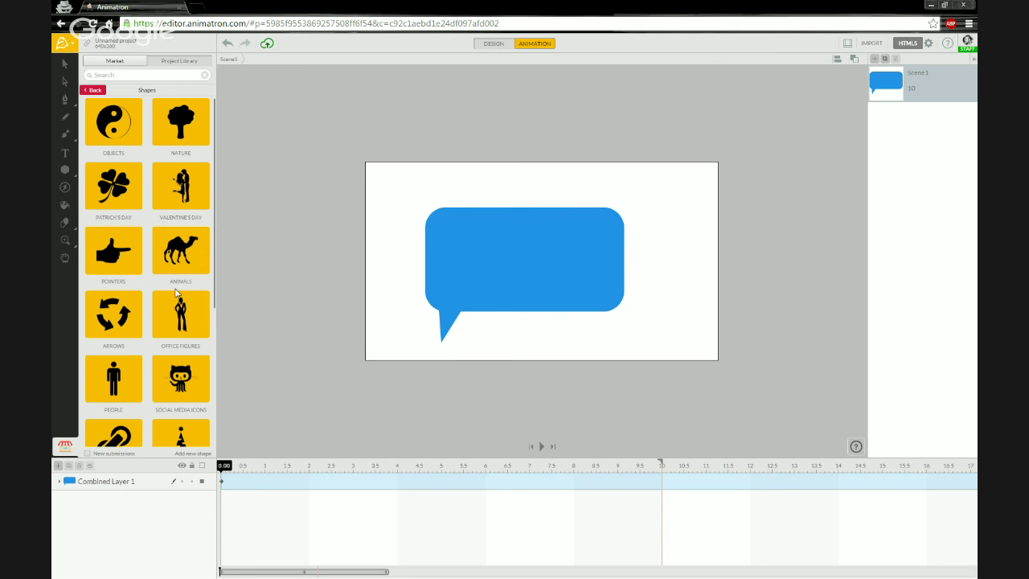
click(182, 326)
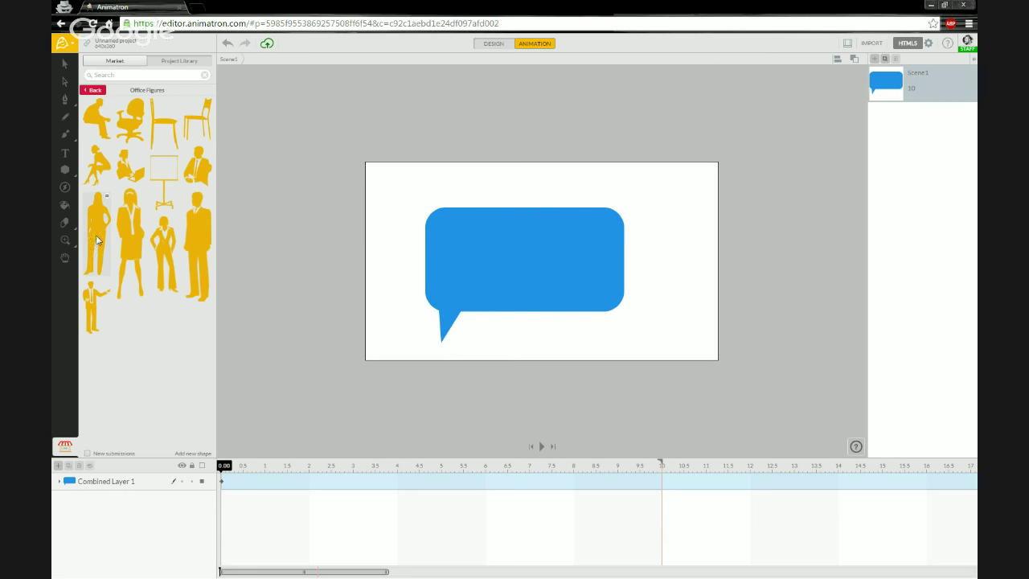
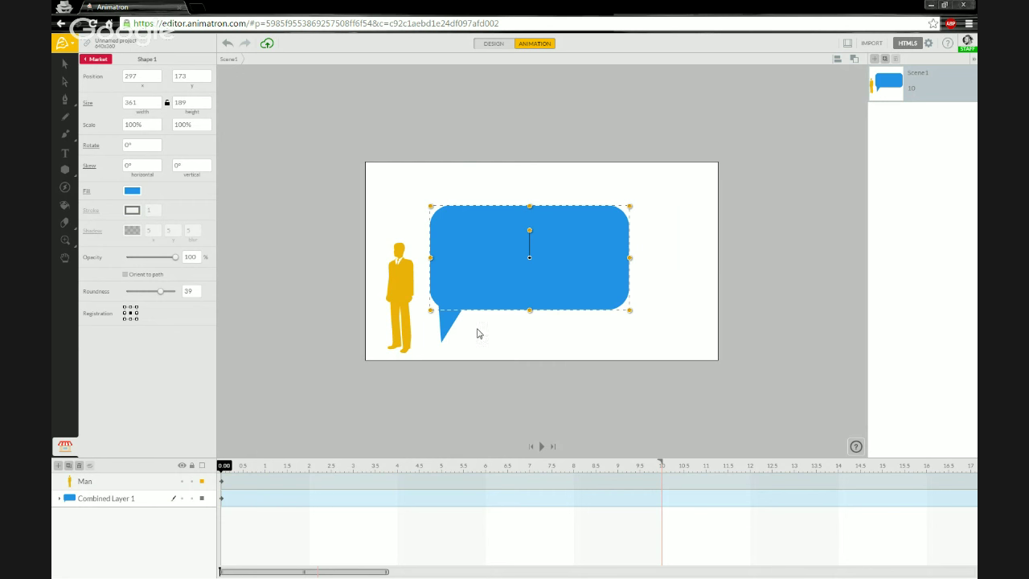
Step: Move the combined speech bubble up beside the man and undo the accidental stretch
click(117, 499)
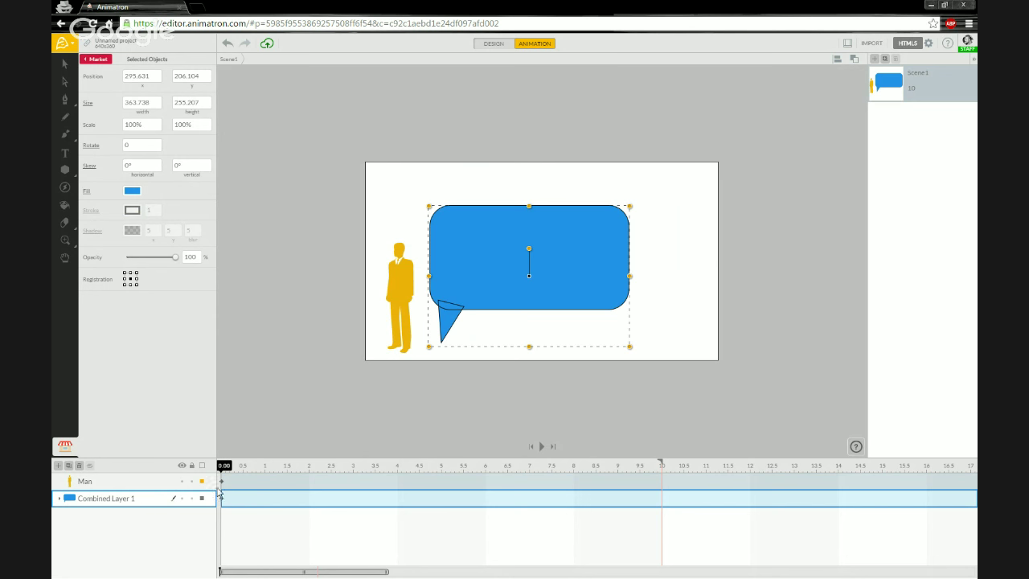
drag(485, 286, 446, 182)
drag(589, 106, 605, 126)
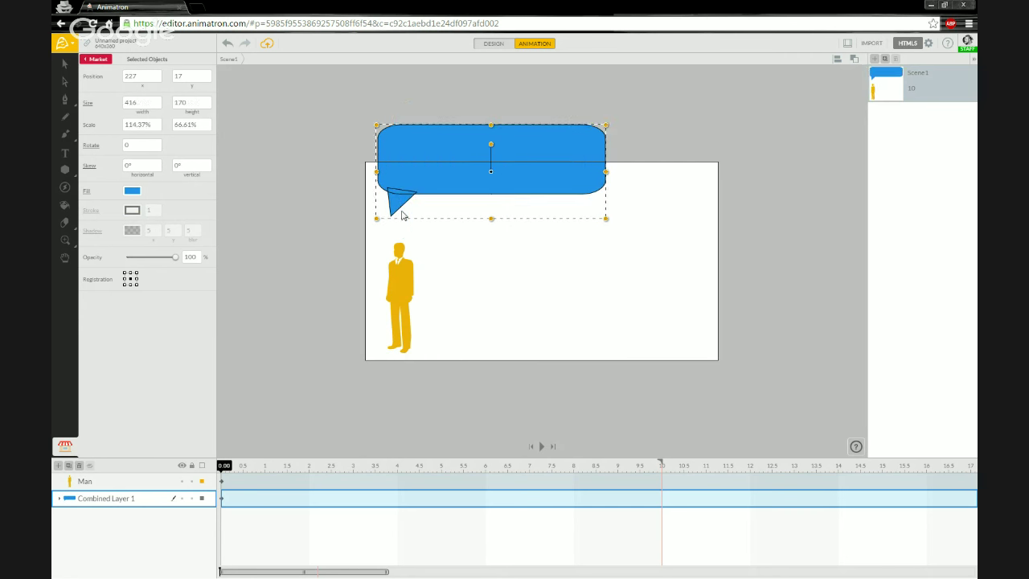
drag(451, 176, 468, 202)
click(367, 245)
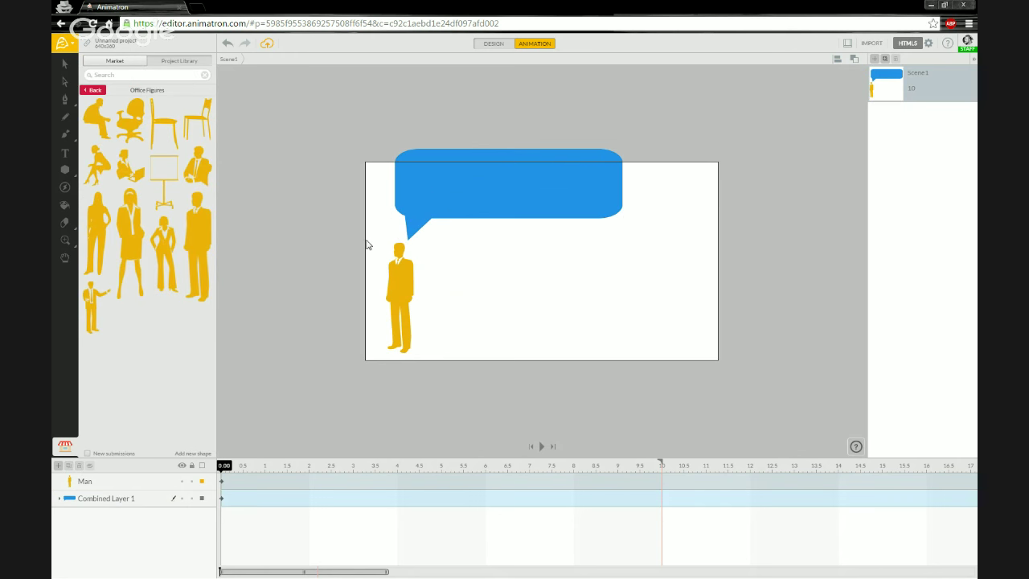
click(450, 202)
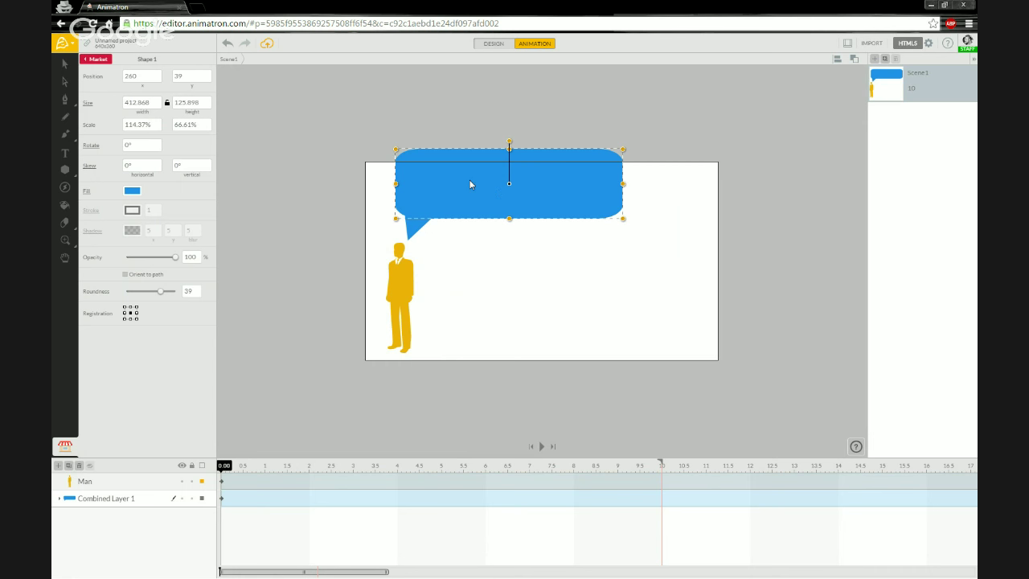
key(ctrl+z)
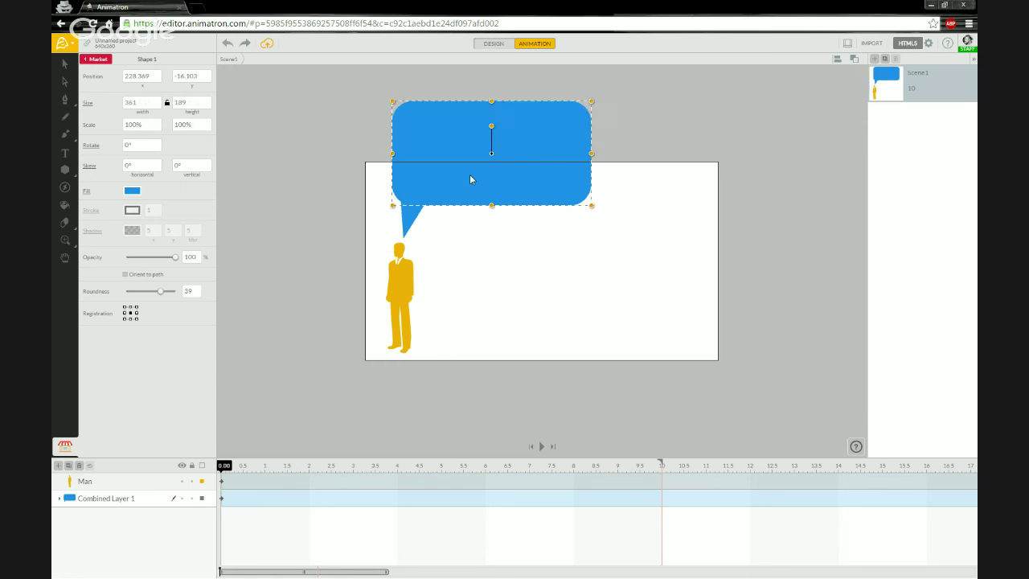
click(367, 174)
click(419, 157)
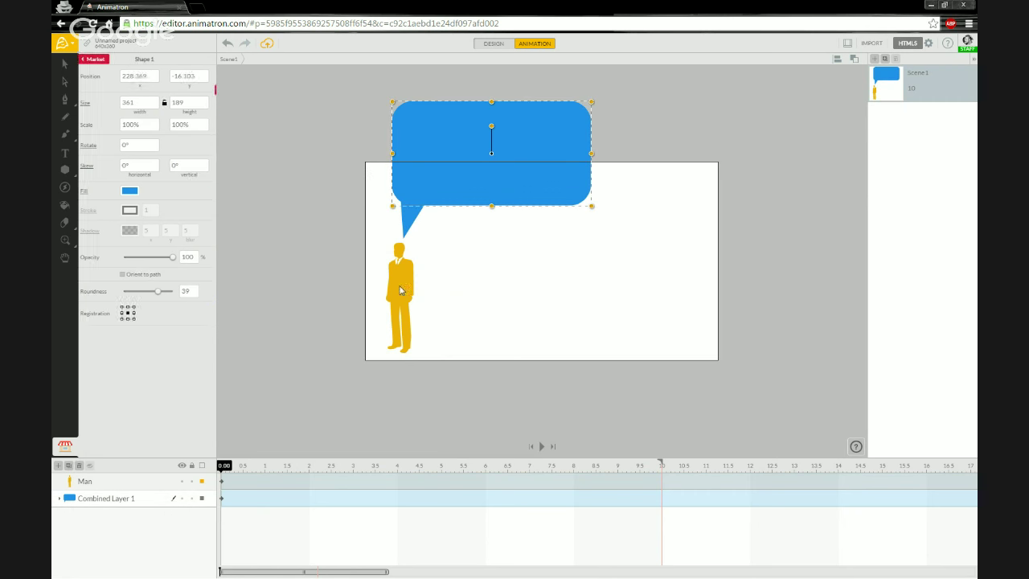
Step: Select the bubble's rectangle and tail together and scale them down to about 52.5%
double_click(422, 231)
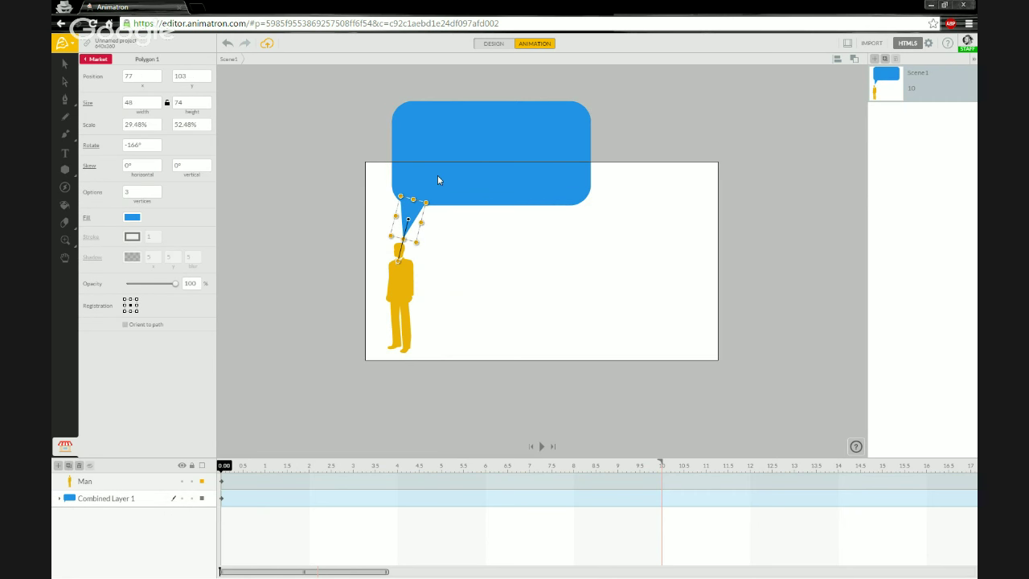
click(438, 177)
shift+click(408, 223)
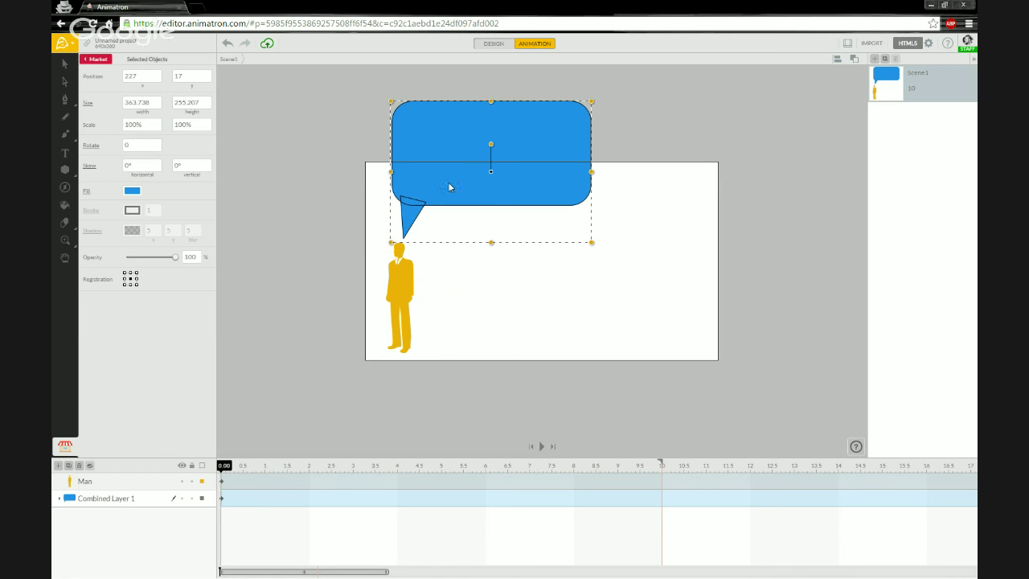
drag(450, 187, 460, 207)
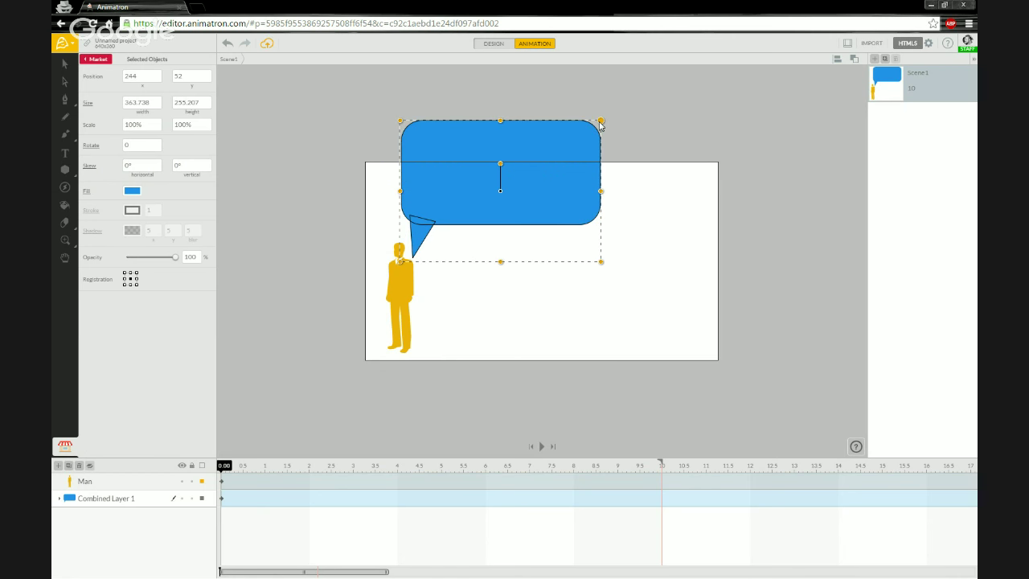
drag(601, 122, 458, 202)
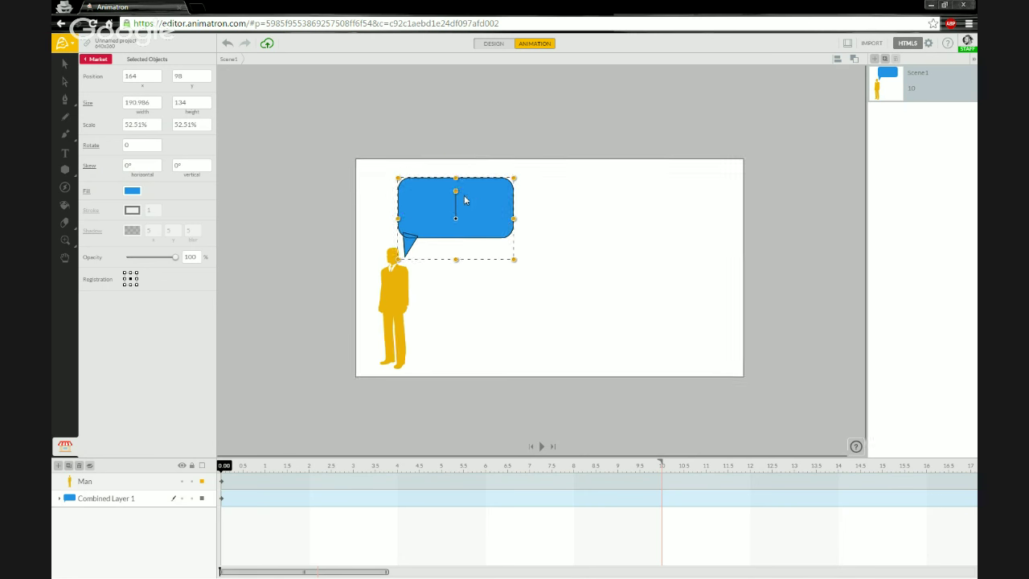
Step: Shift the bubble's rounded rectangle right and rotate the tail to point at the man's head
click(475, 306)
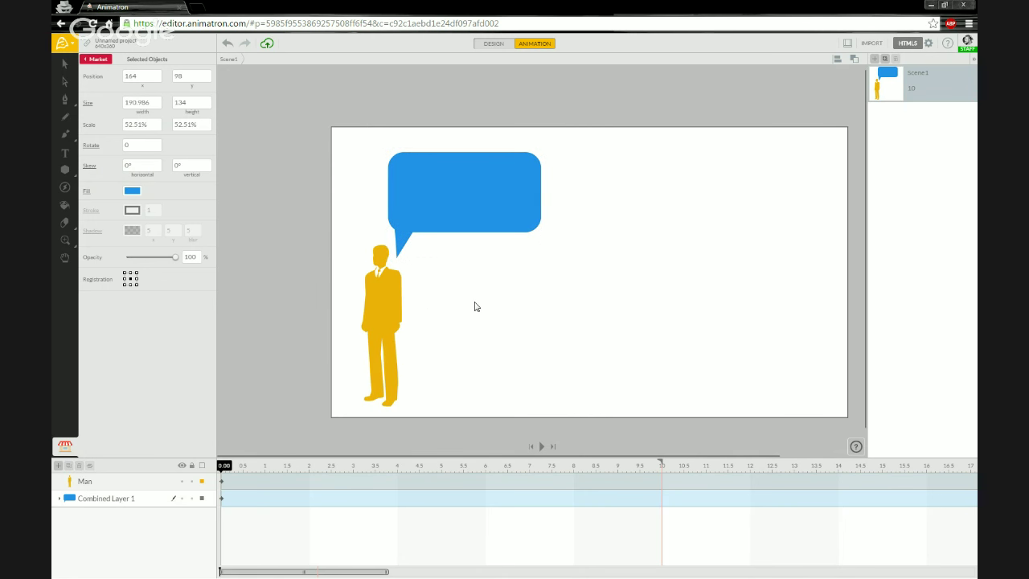
click(432, 199)
drag(427, 202, 449, 201)
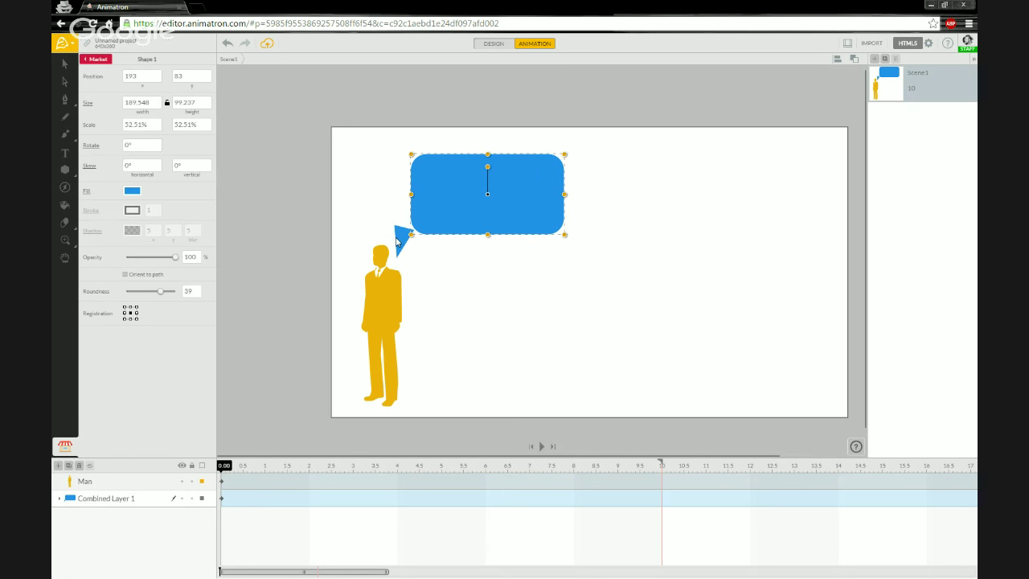
click(396, 241)
drag(394, 275, 415, 235)
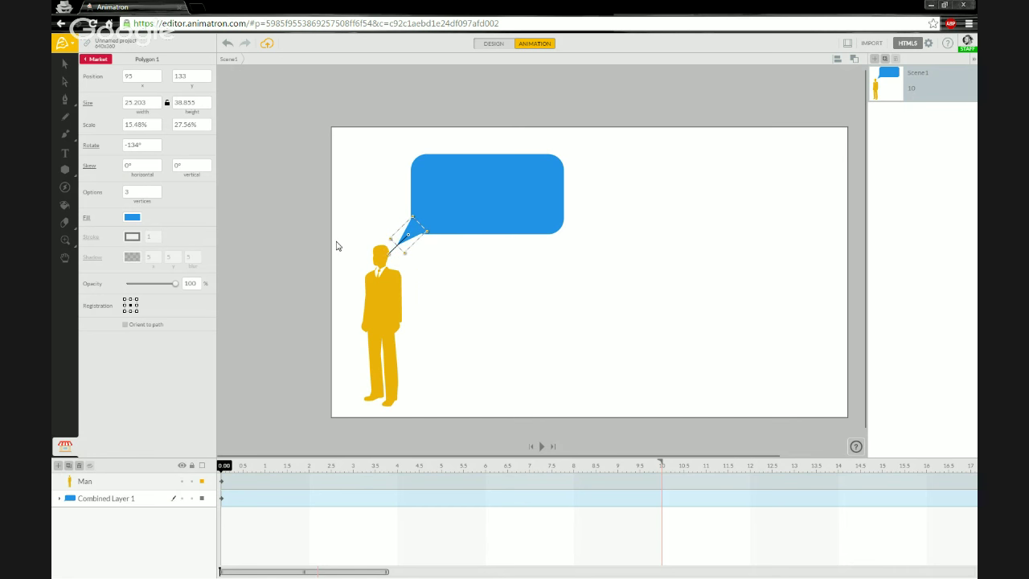
click(338, 246)
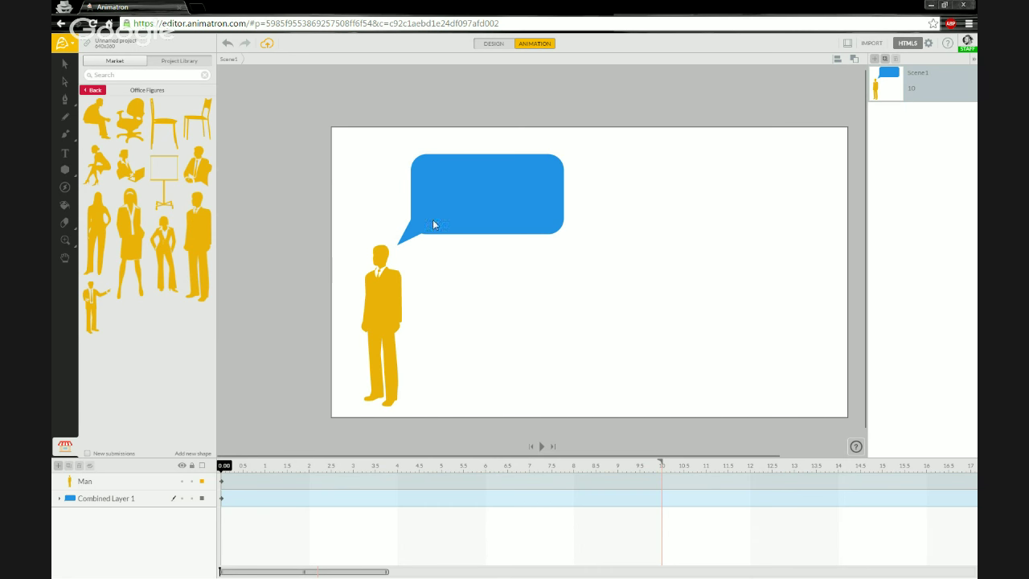
Step: Inspect Combined Layer 1's parts in the timeline, keeping the man in place, and reselect the layer
click(122, 500)
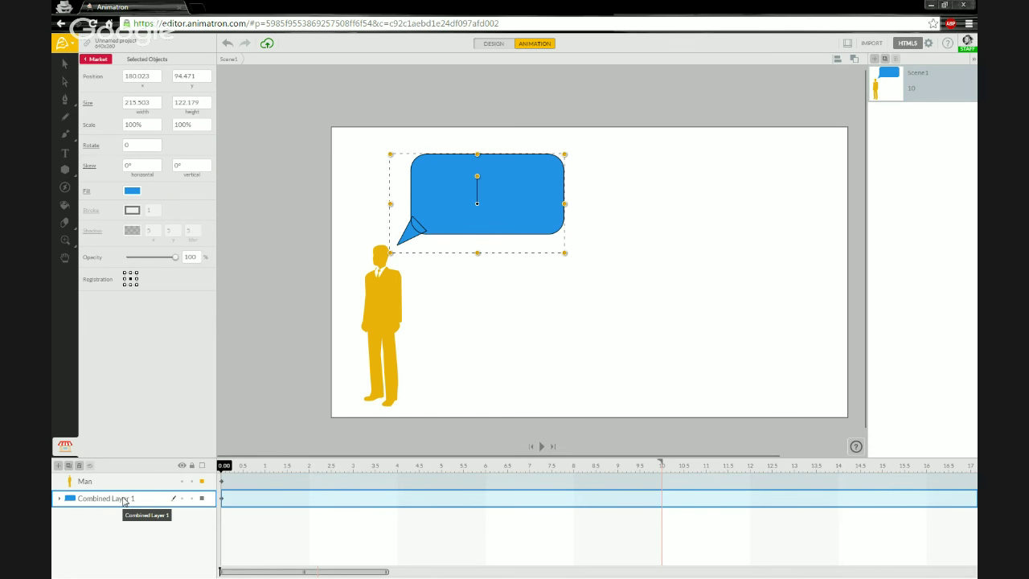
click(59, 498)
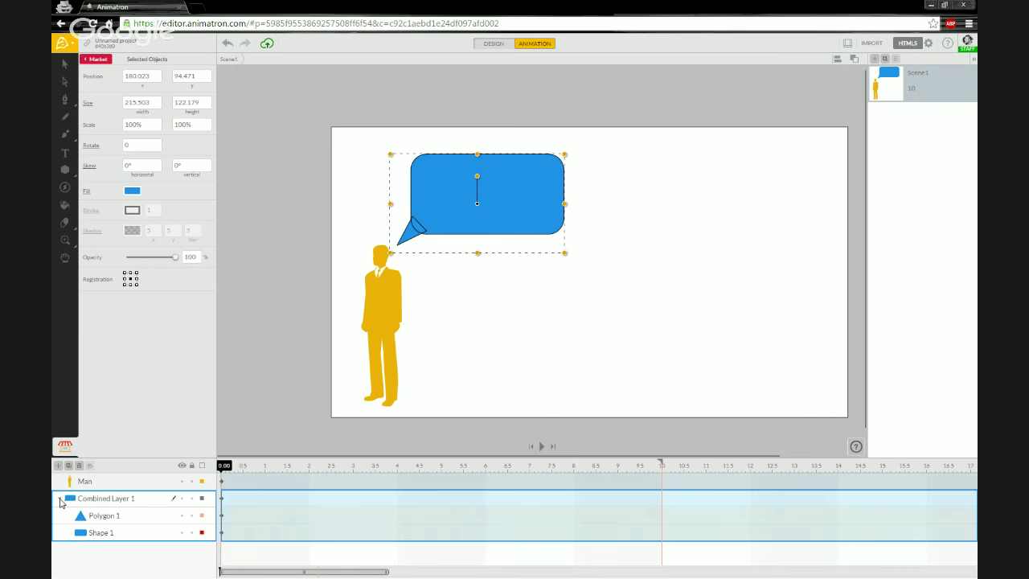
click(60, 499)
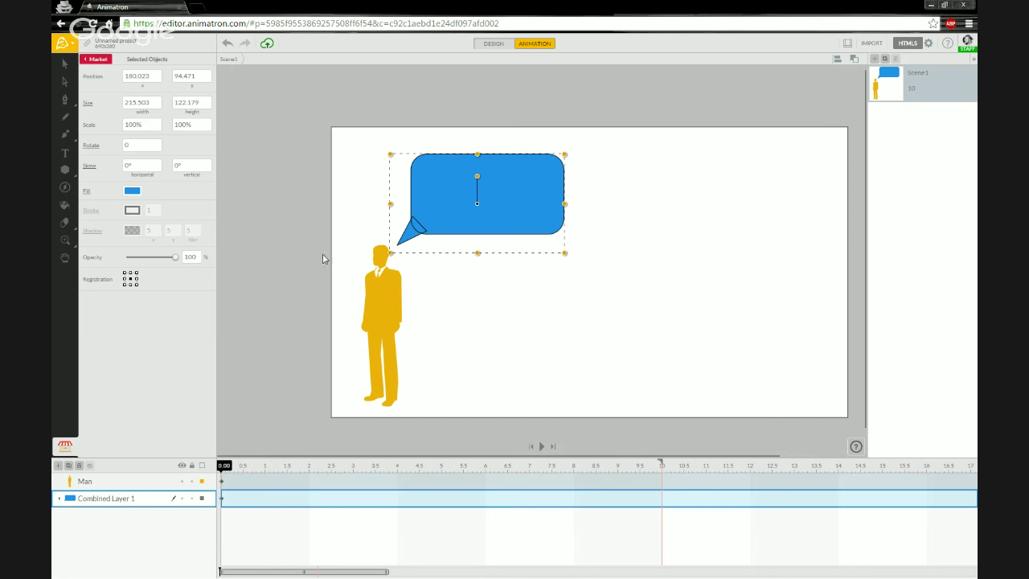
click(348, 222)
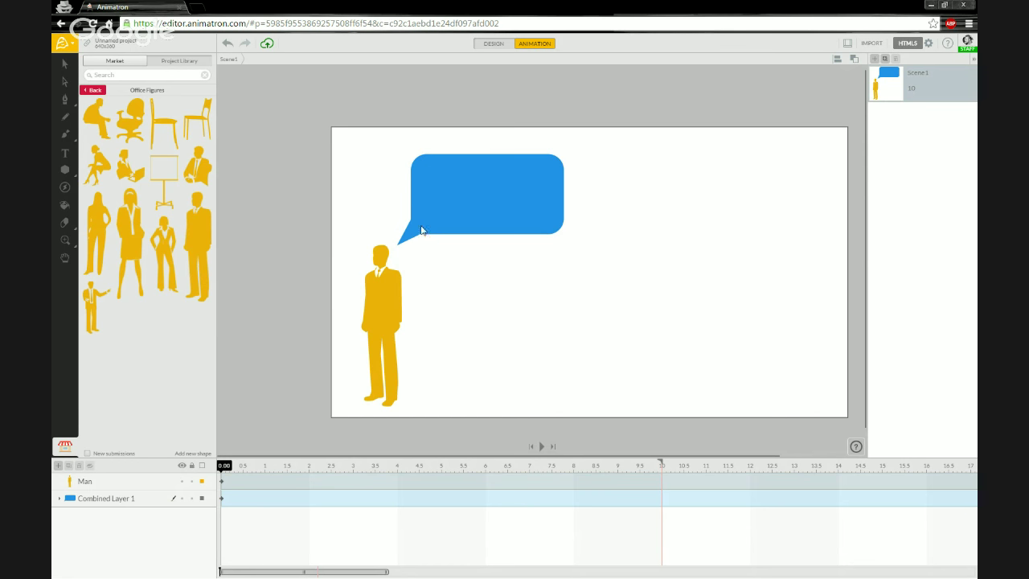
drag(408, 139, 566, 256)
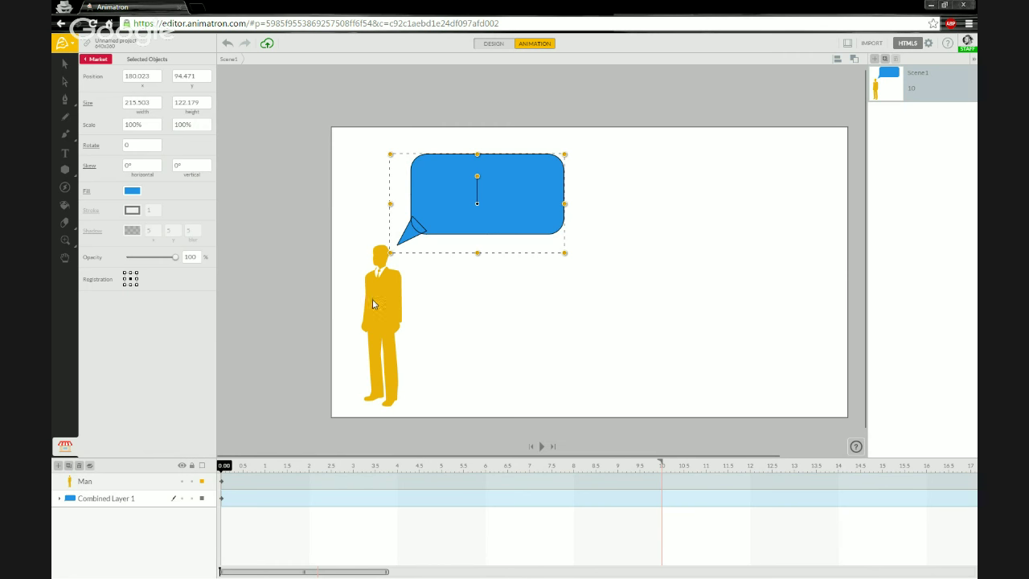
drag(372, 304, 372, 307)
drag(404, 150, 483, 256)
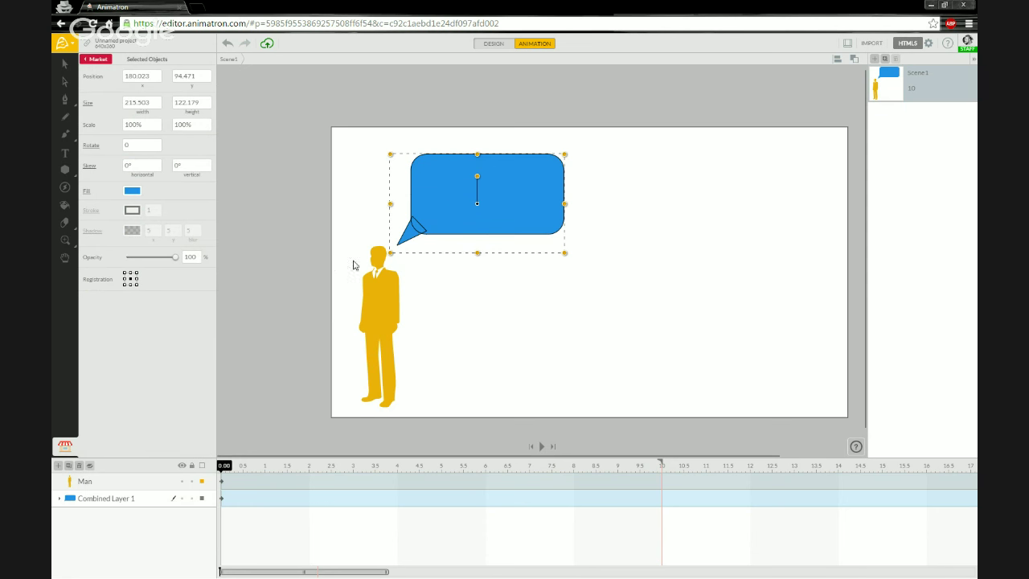
click(140, 501)
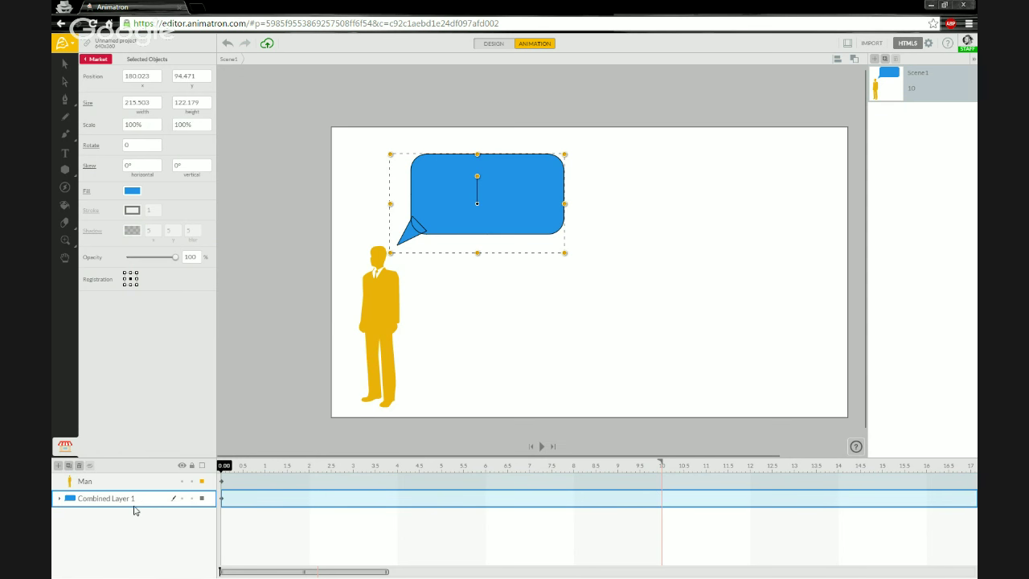
Step: Group the bubble and tail, renaming the layer to 'Group Layer 1'
right_click(140, 504)
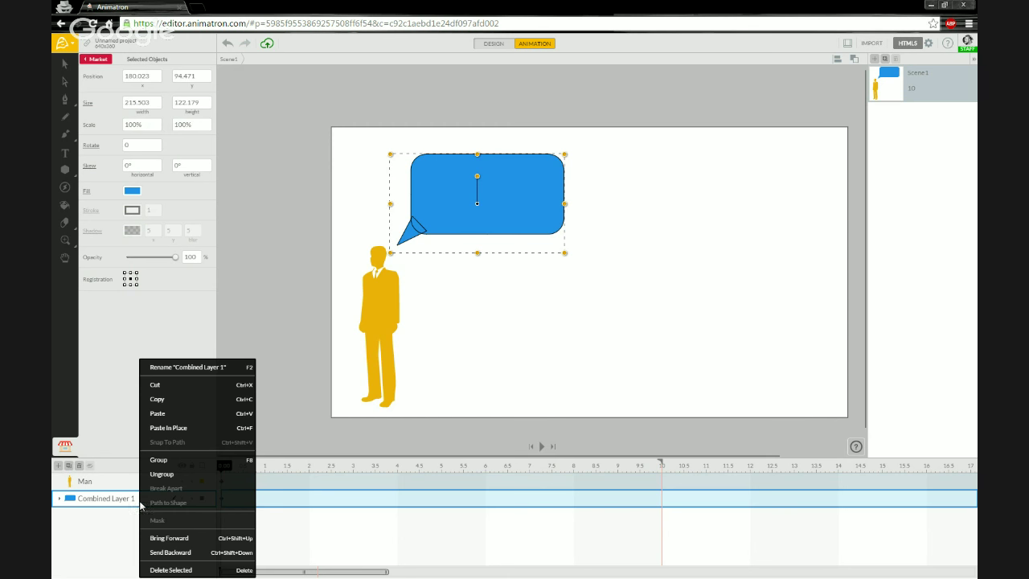
click(178, 467)
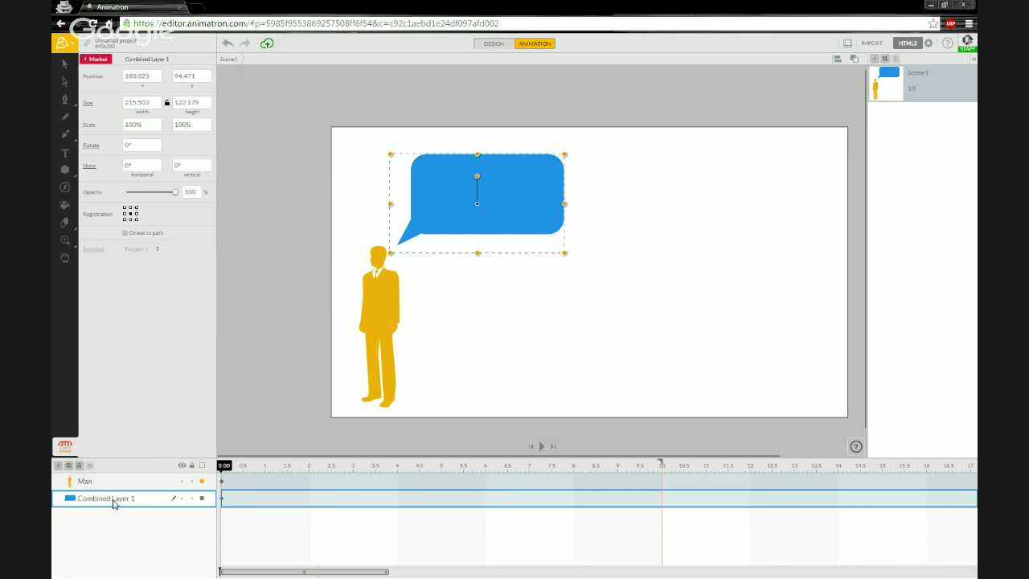
double_click(113, 499)
click(111, 499)
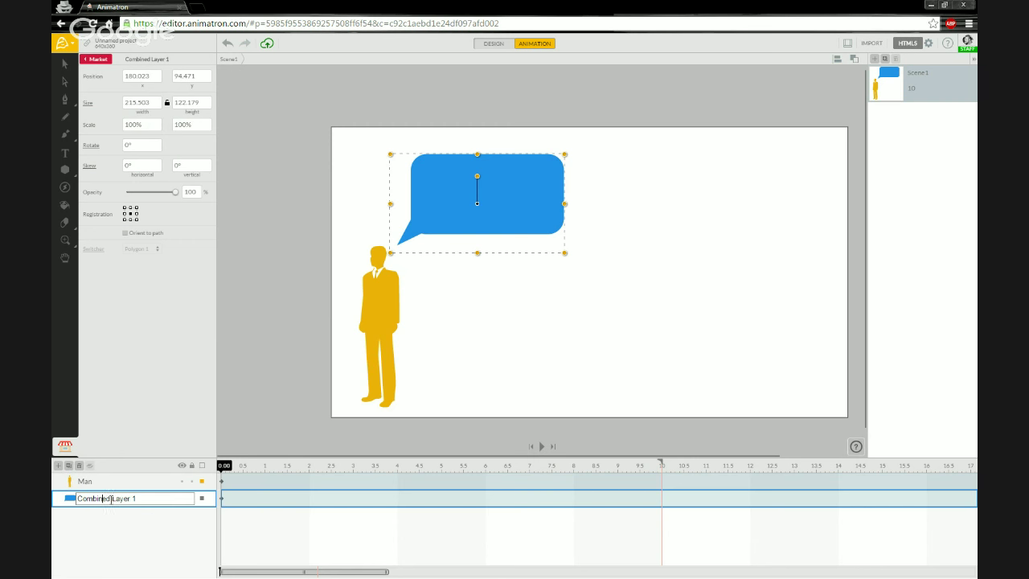
double_click(111, 498)
text(Group)
key(Return)
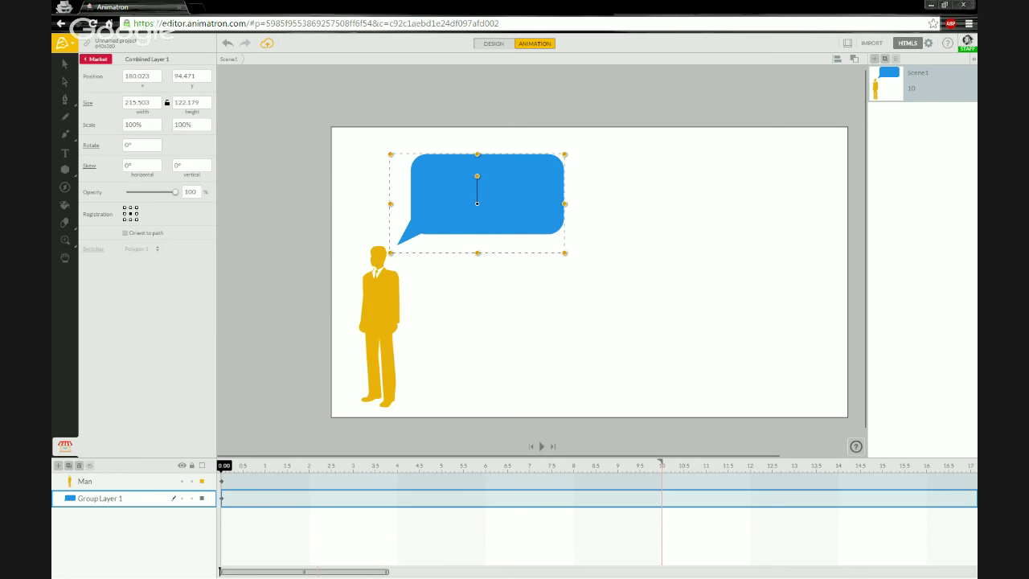
Step: Rename the group to 'Speech Bubble Group' and check it moves as one piece
double_click(94, 499)
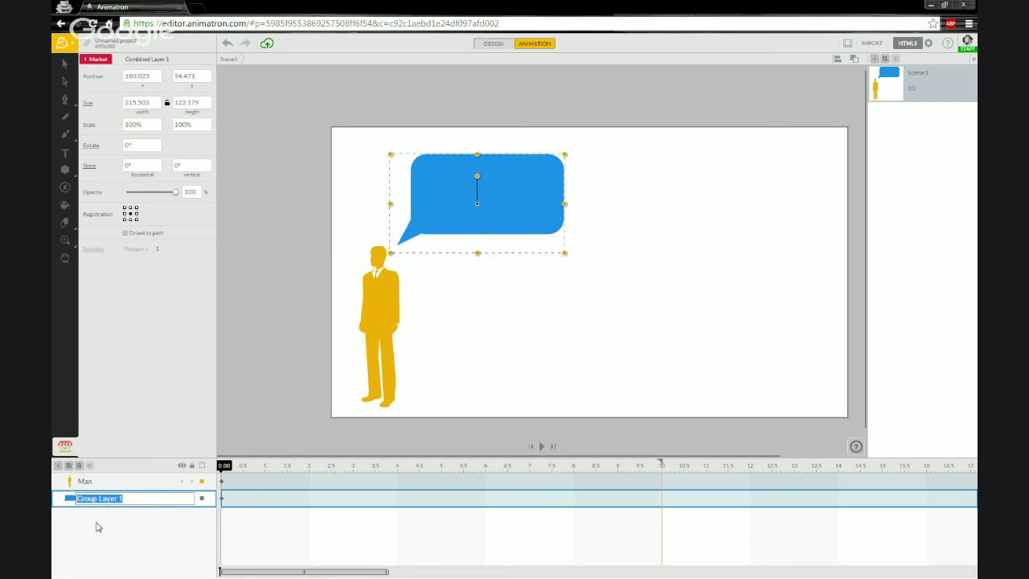
text(S)
key(Return)
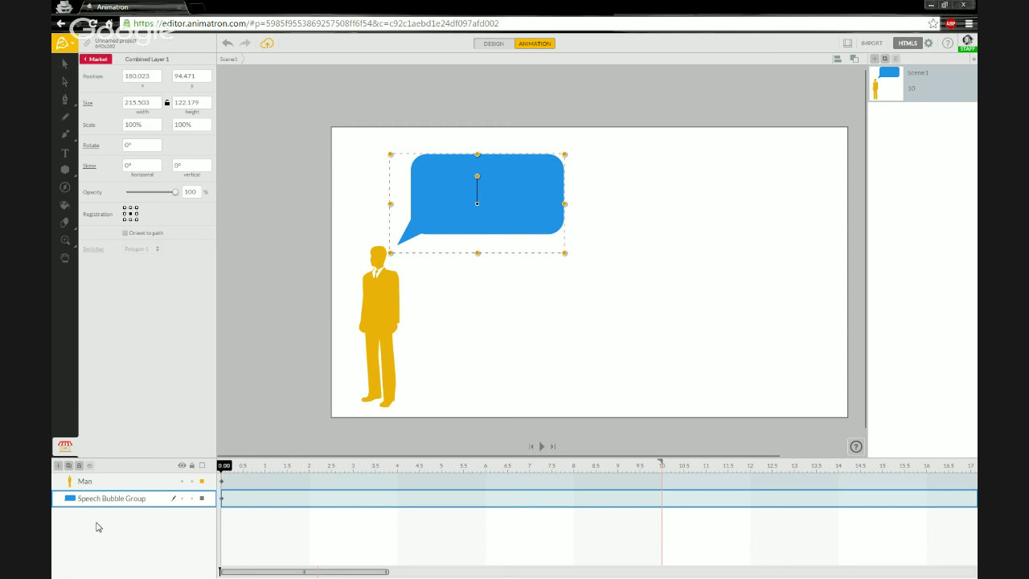
click(360, 222)
drag(445, 204, 447, 212)
Step: Enter Speech Bubble Group and select its Polygon 1 tail and Shape 1 rectangle layers
click(333, 281)
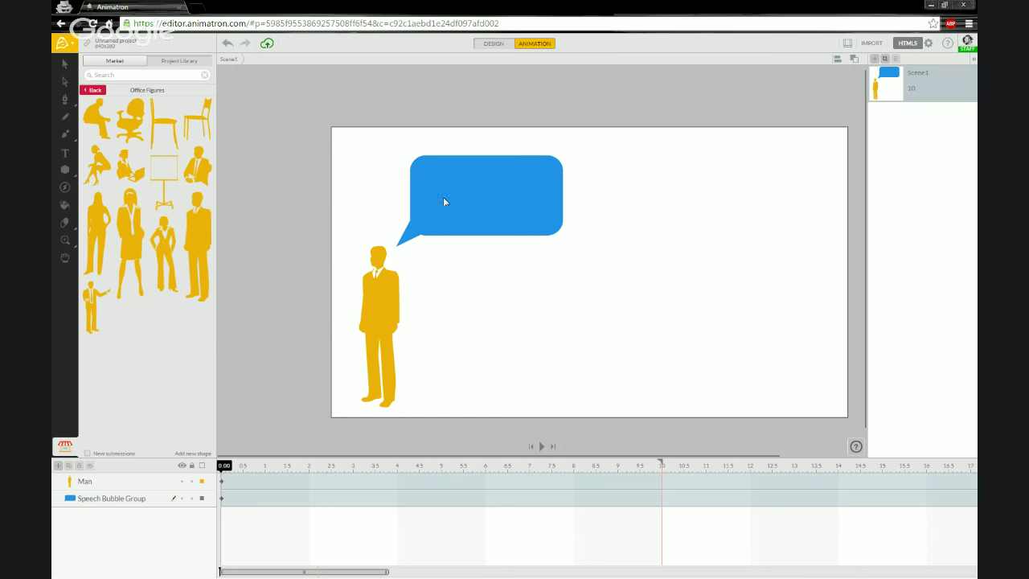
drag(450, 200, 452, 199)
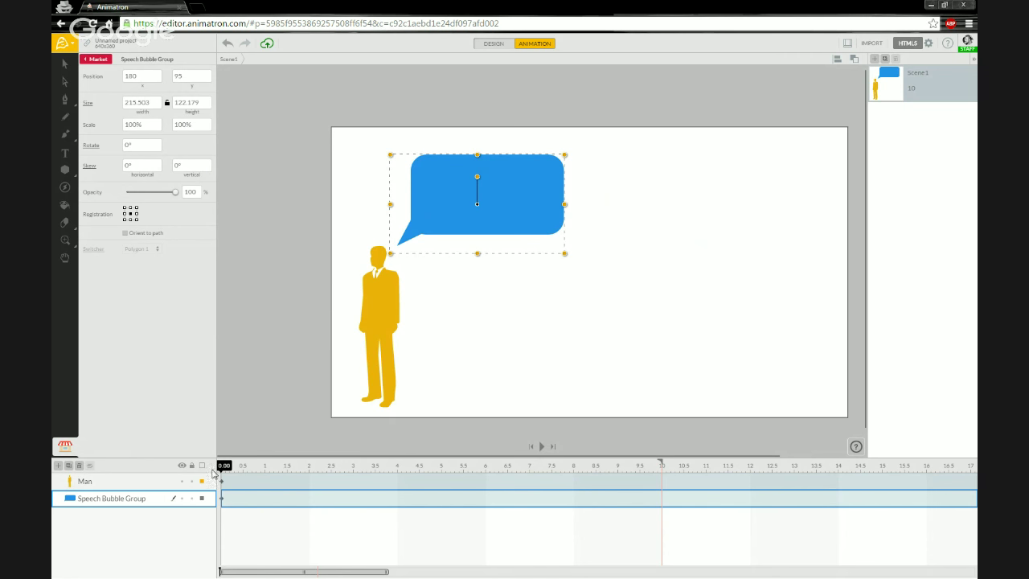
drag(222, 467, 223, 471)
click(71, 500)
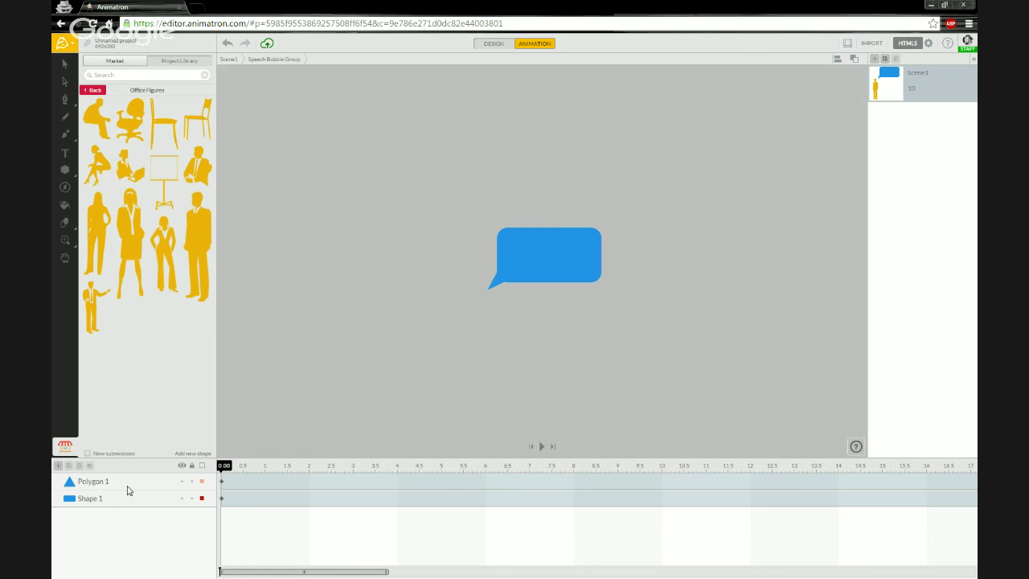
click(128, 487)
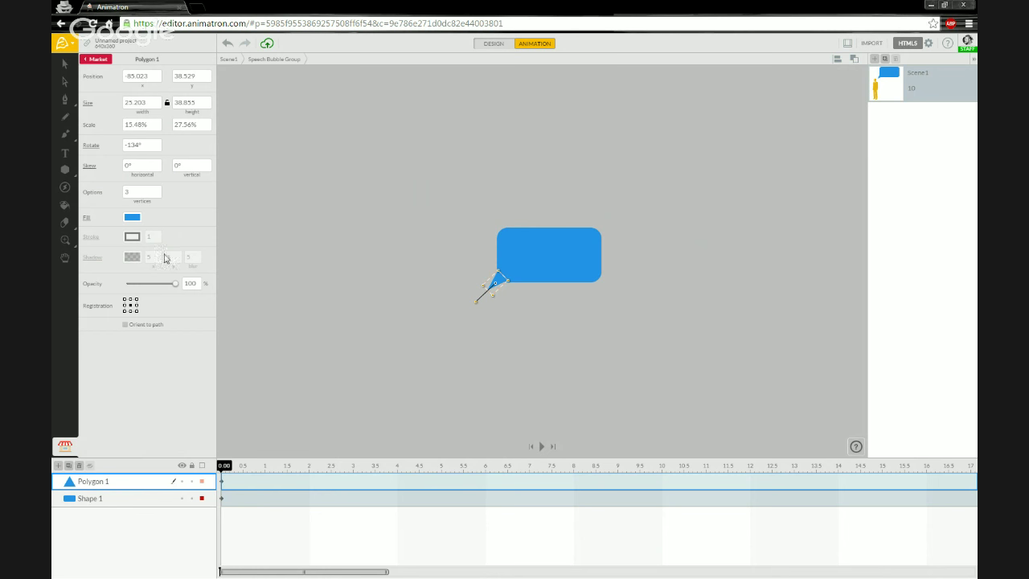
click(66, 157)
click(510, 259)
click(507, 258)
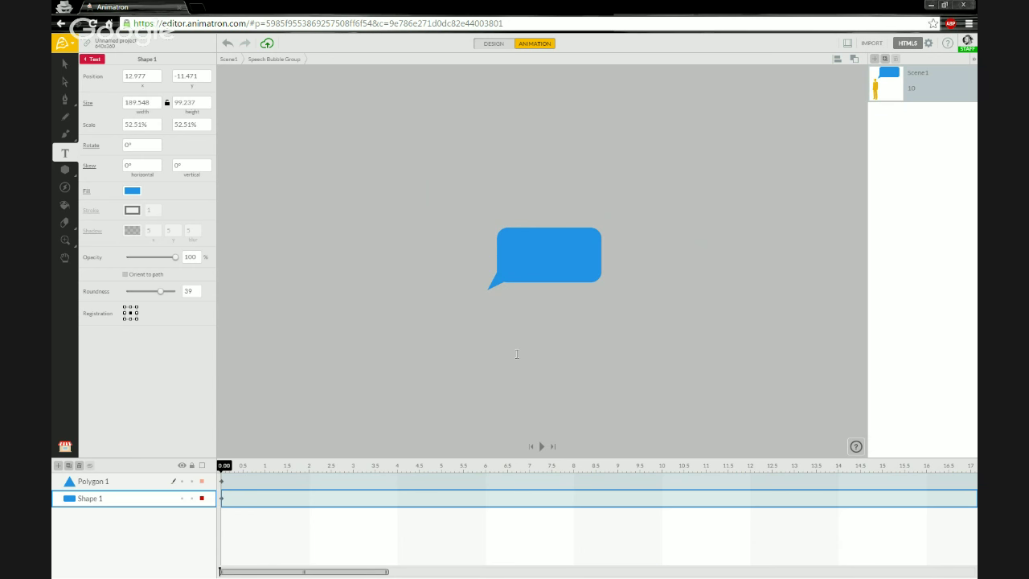
Step: Add the text 'Speech Bubble' on the canvas, broken onto two lines
click(403, 231)
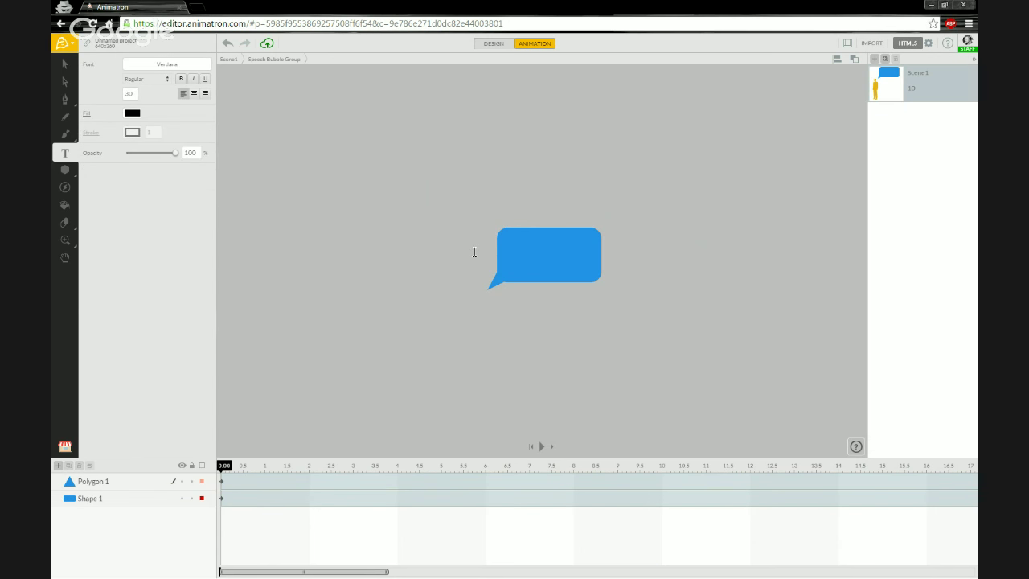
click(513, 256)
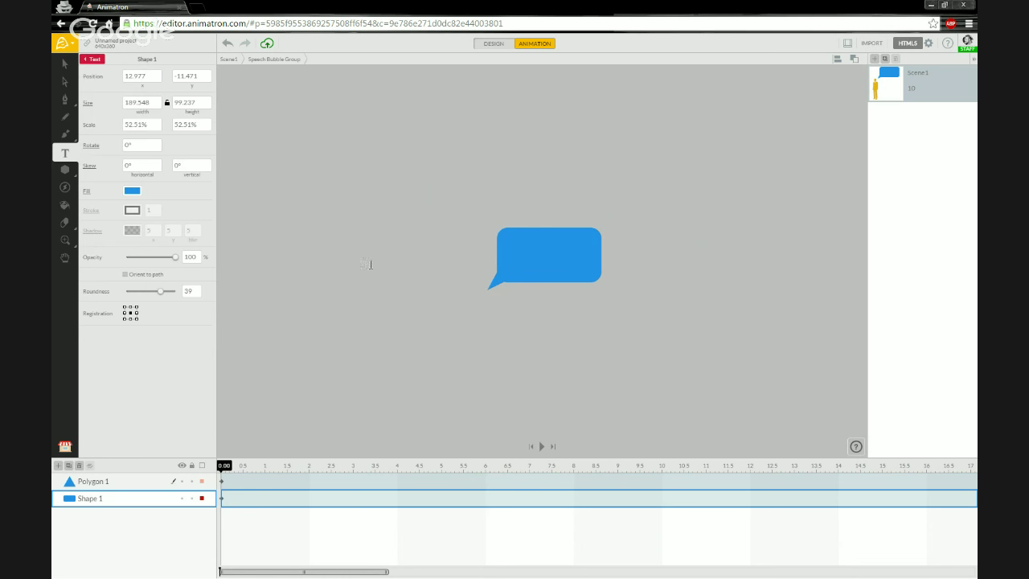
click(128, 486)
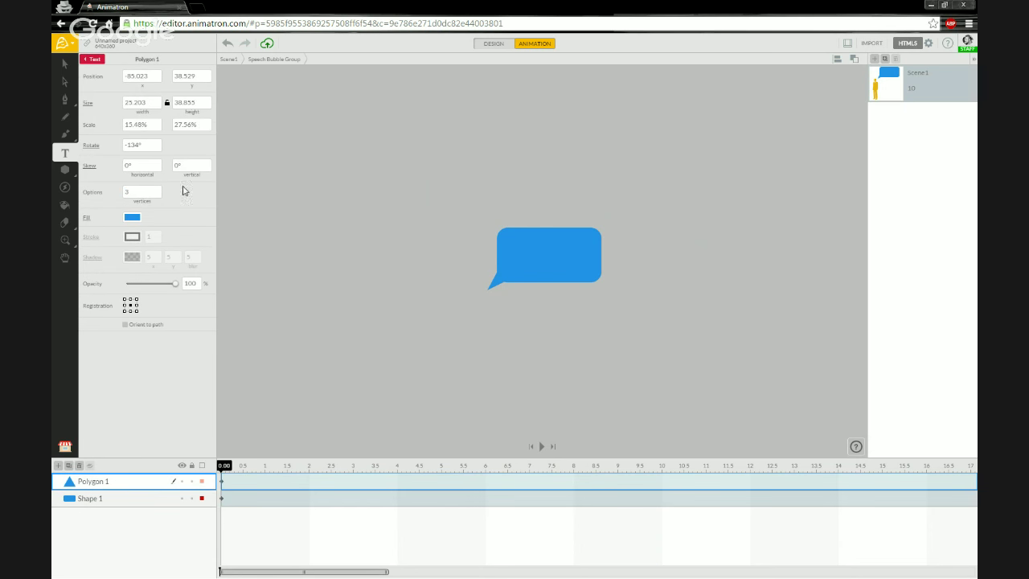
click(440, 233)
text(Speech Bubble)
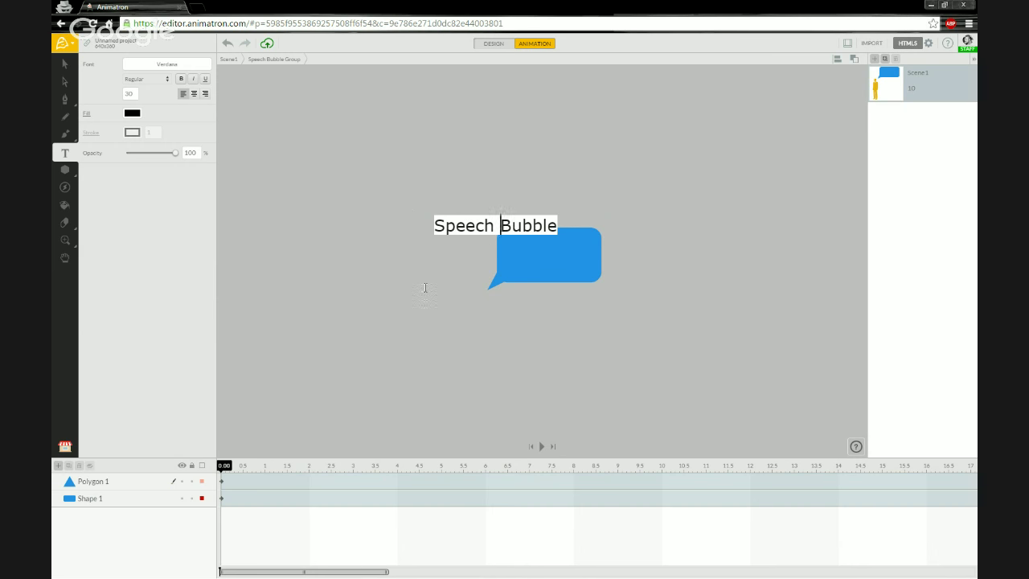
key(Left)
key(Left)
key(Left)
key(Left)
key(Left)
key(Left)
key(Return)
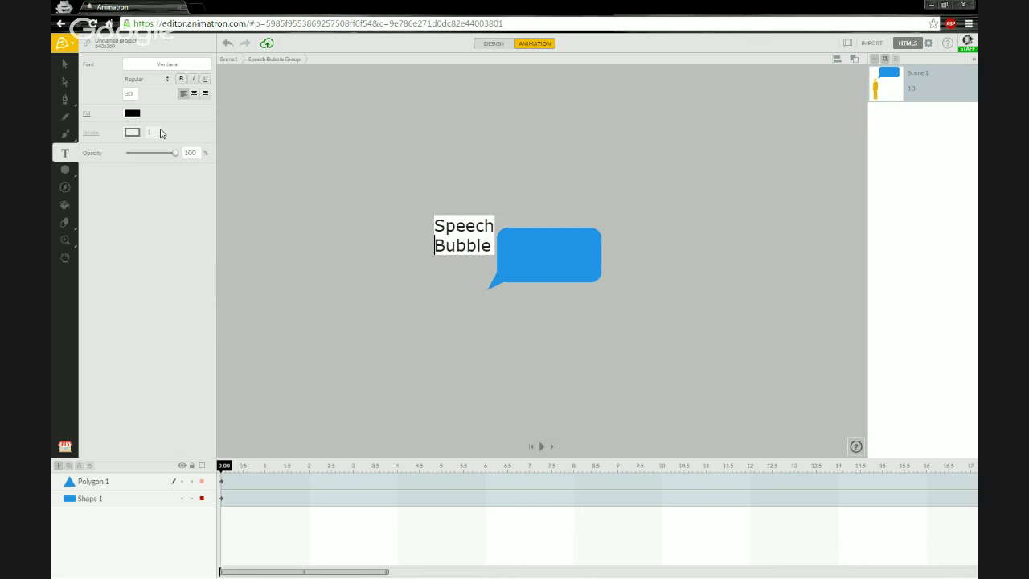
key(Escape)
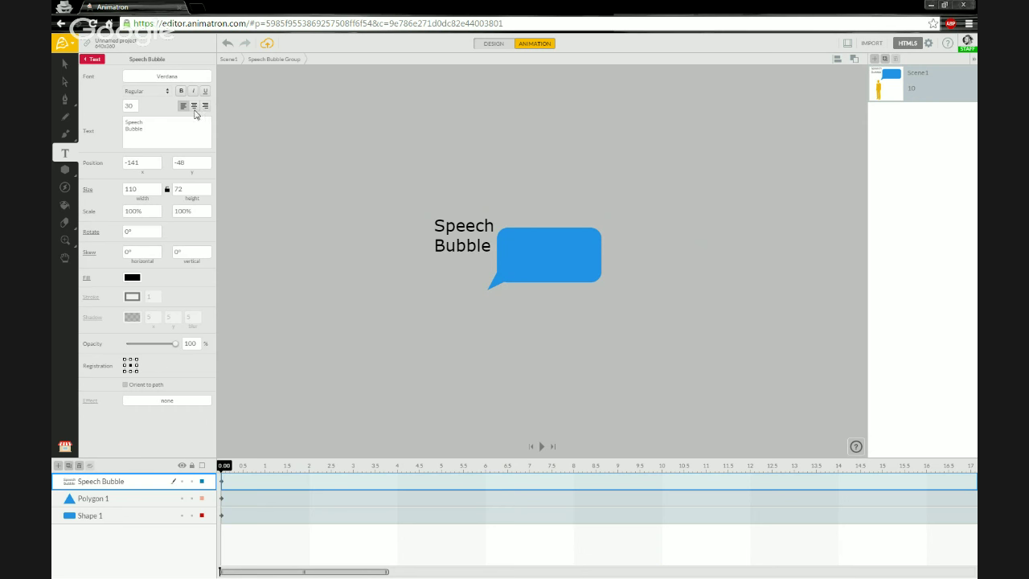
Step: Centre-align the text, set it to Unkempt Bold, and move it inside the blue bubble
click(193, 106)
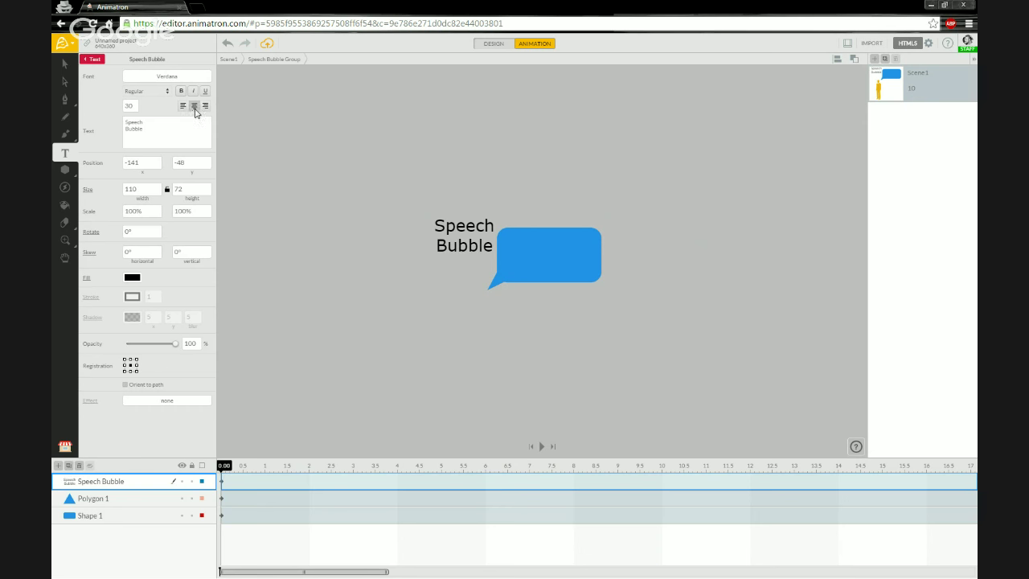
click(155, 80)
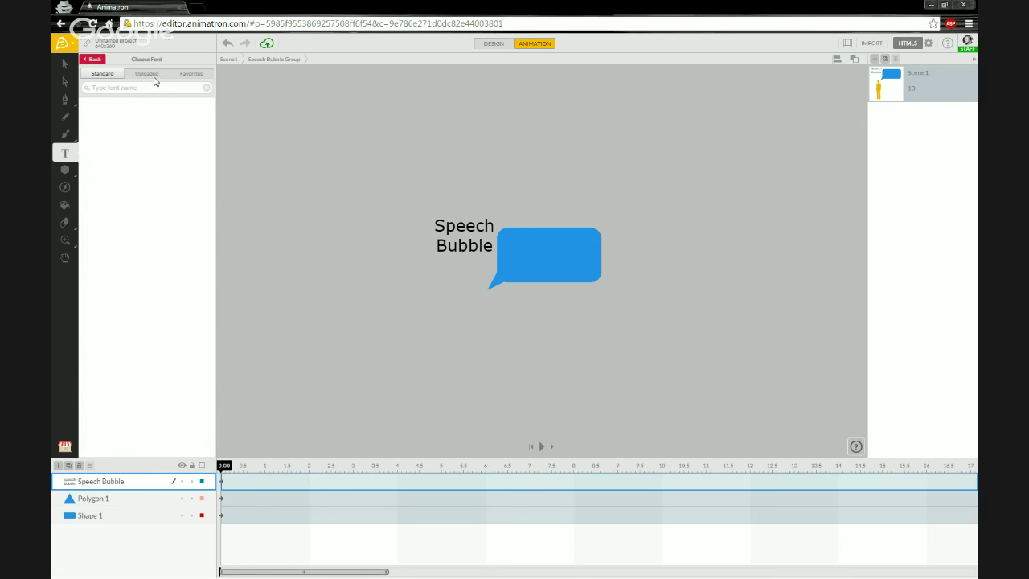
click(137, 195)
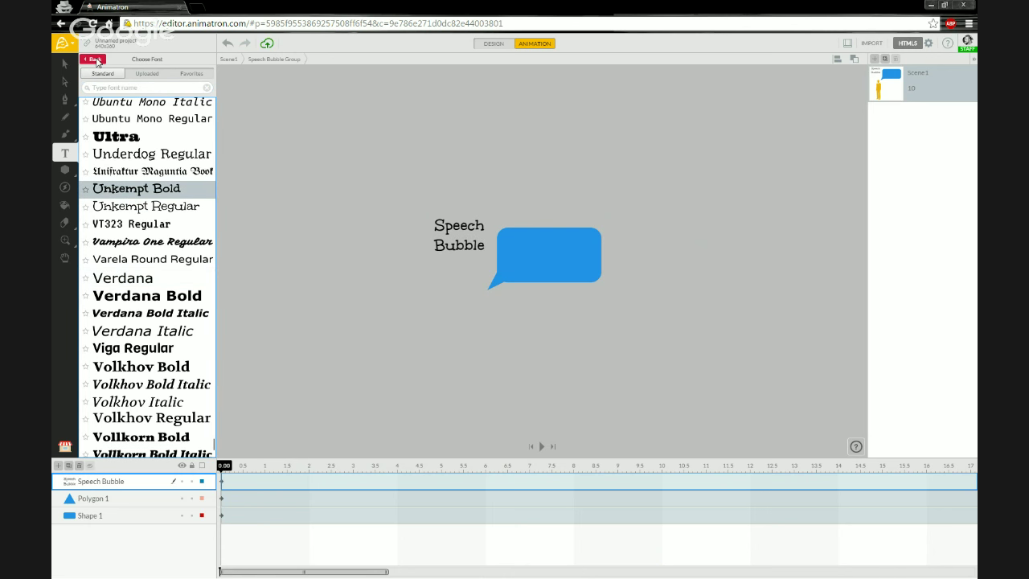
click(95, 59)
click(63, 68)
drag(443, 233, 474, 247)
click(377, 284)
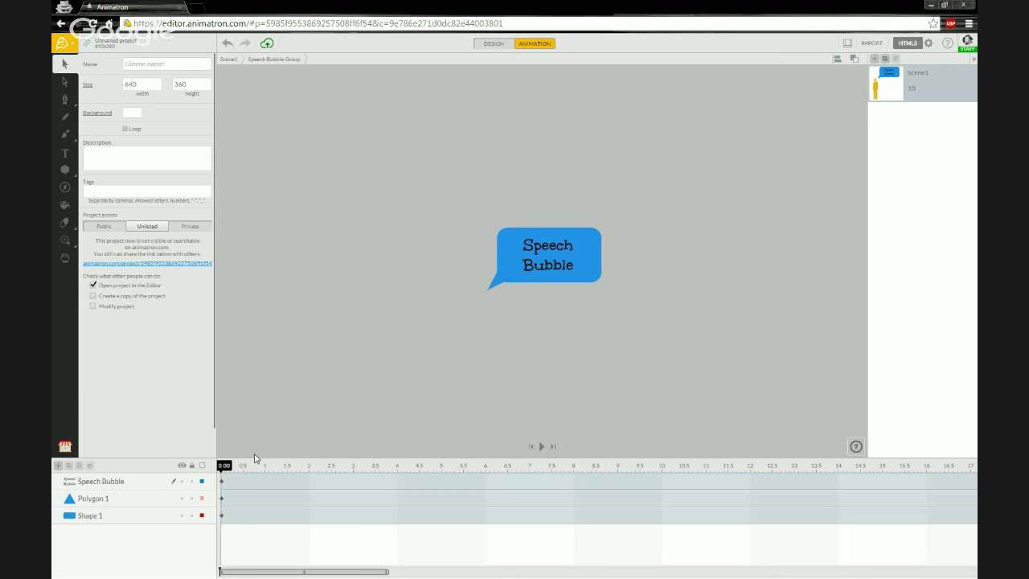
Step: Select only the Polygon 1 tail and show its fill colour swatches
click(124, 500)
shift+click(122, 517)
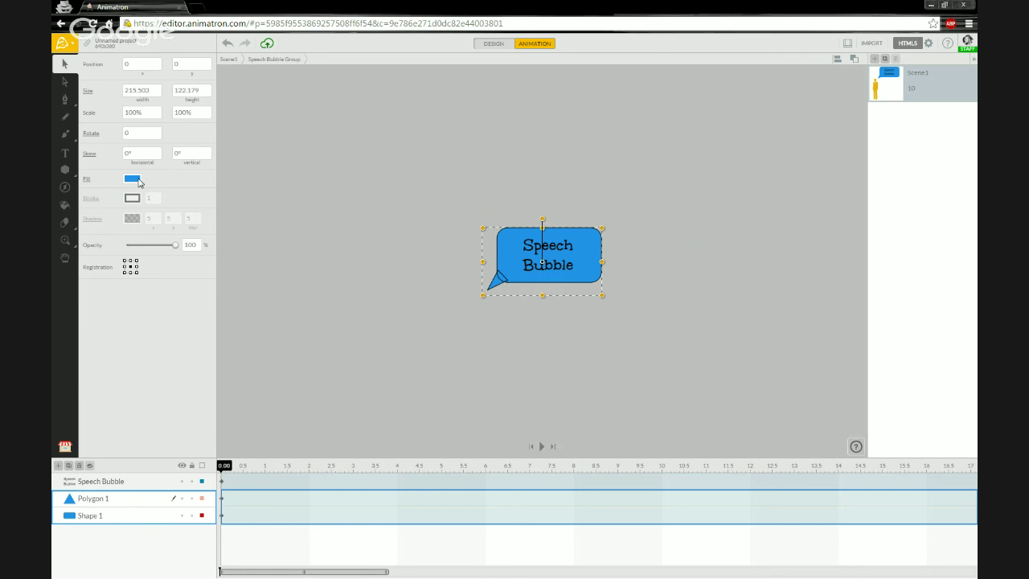
click(137, 500)
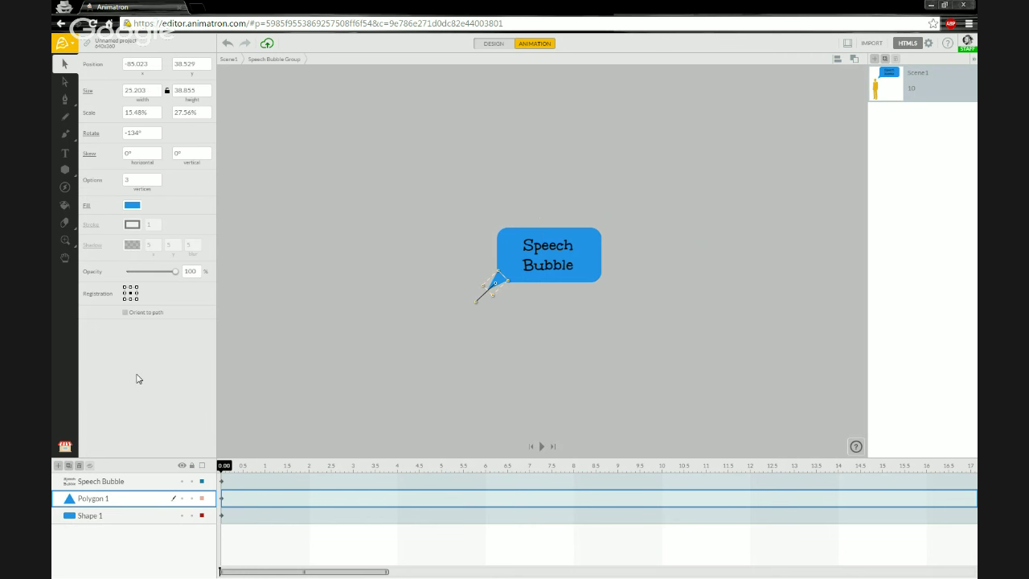
click(140, 206)
Step: After briefly colouring the tail pink, fill both bubble body and tail white (FFFFFF)
click(147, 233)
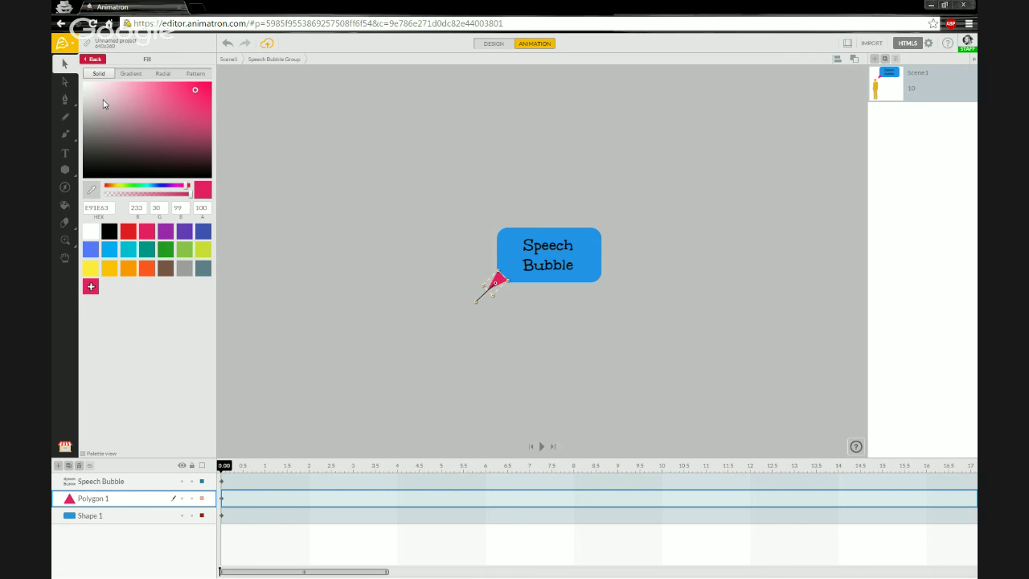
click(95, 59)
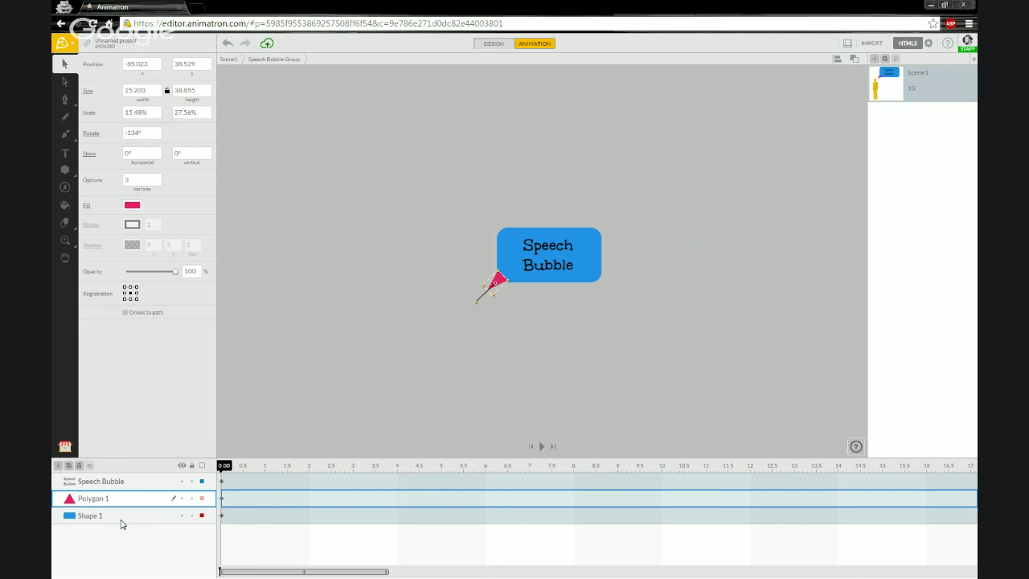
click(124, 515)
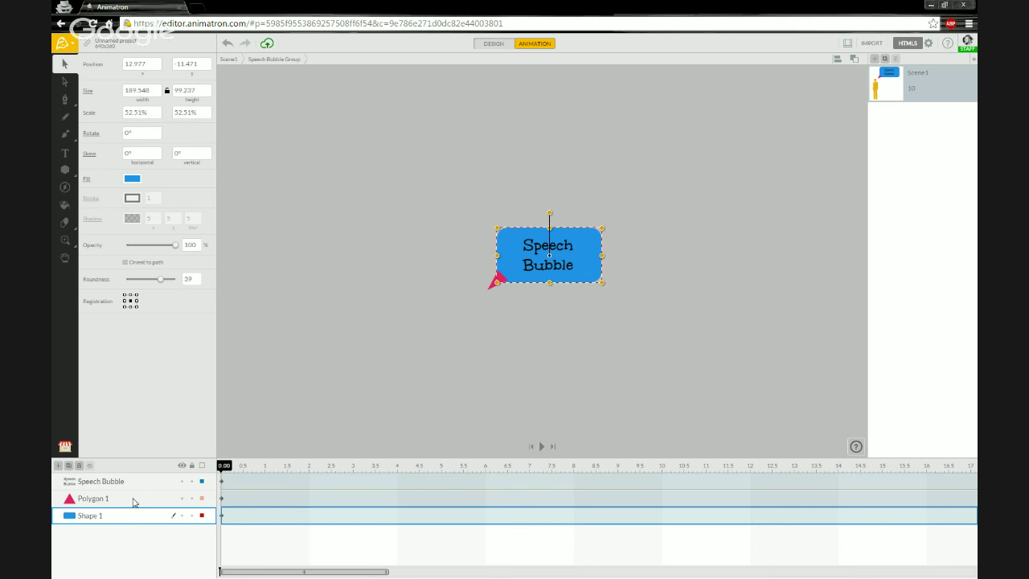
shift+click(133, 500)
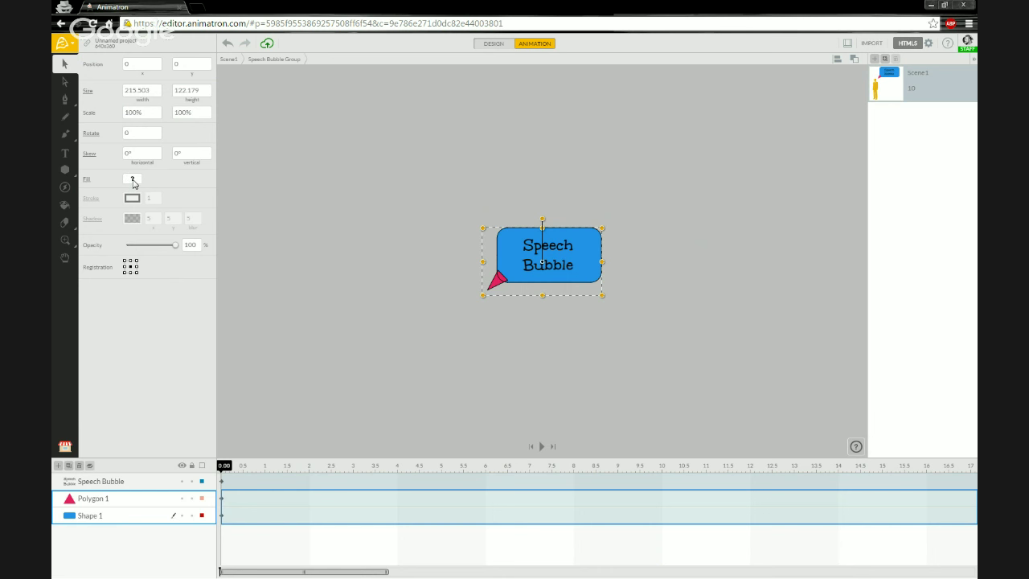
click(133, 180)
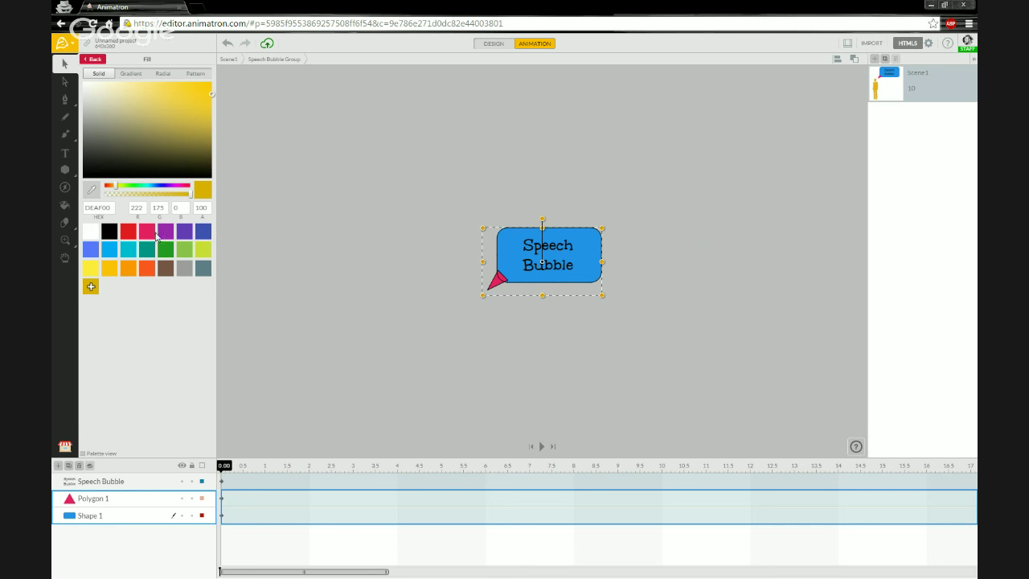
click(90, 233)
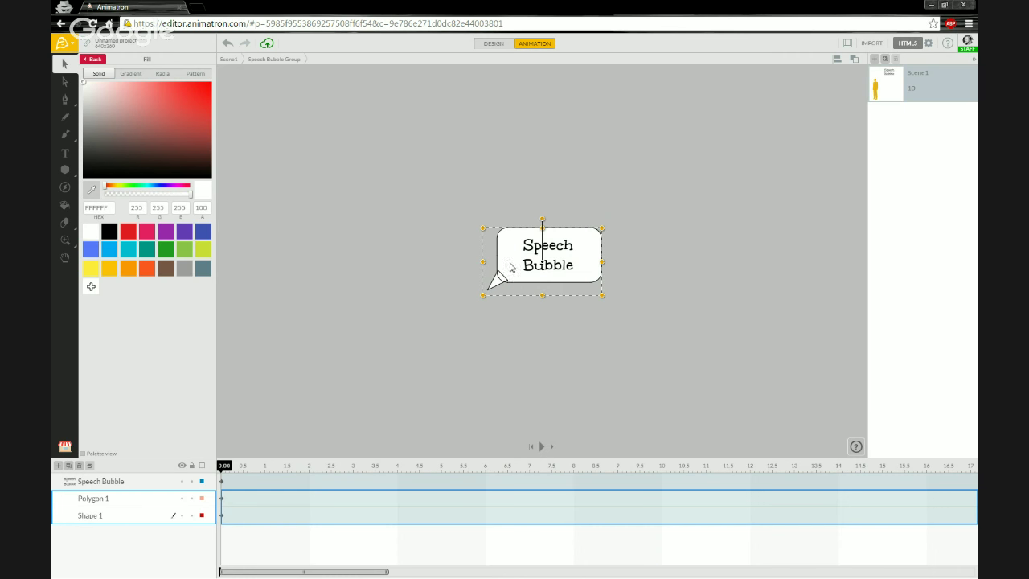
click(340, 345)
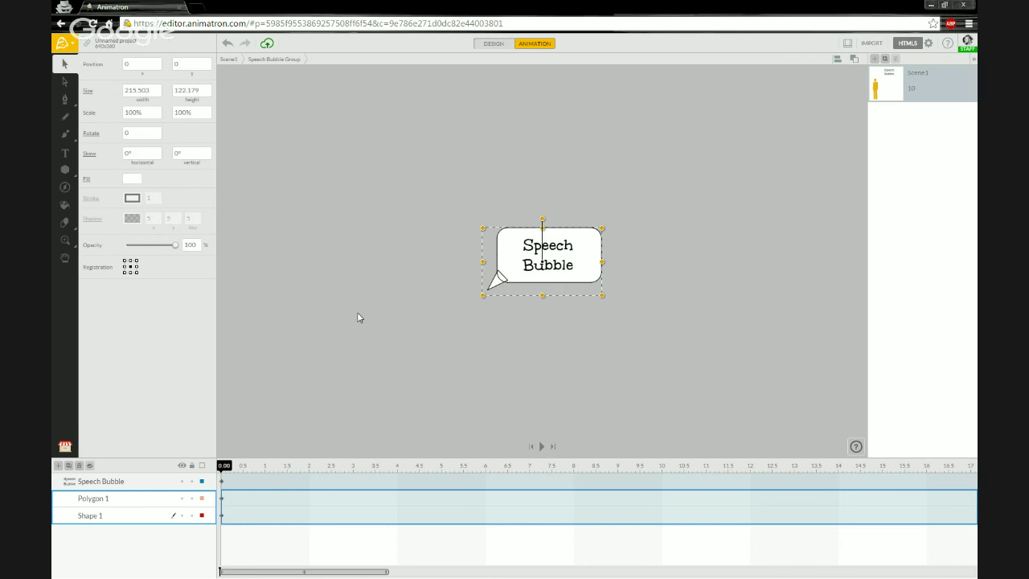
click(357, 312)
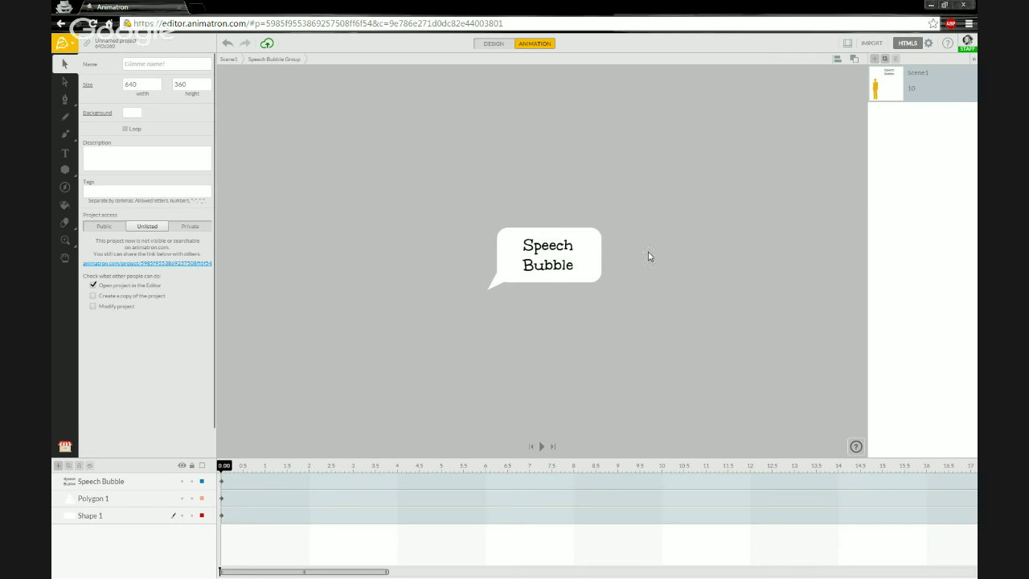
Step: Select the Polygon 1 tail and Shape 1 body layers and duplicate them
click(111, 484)
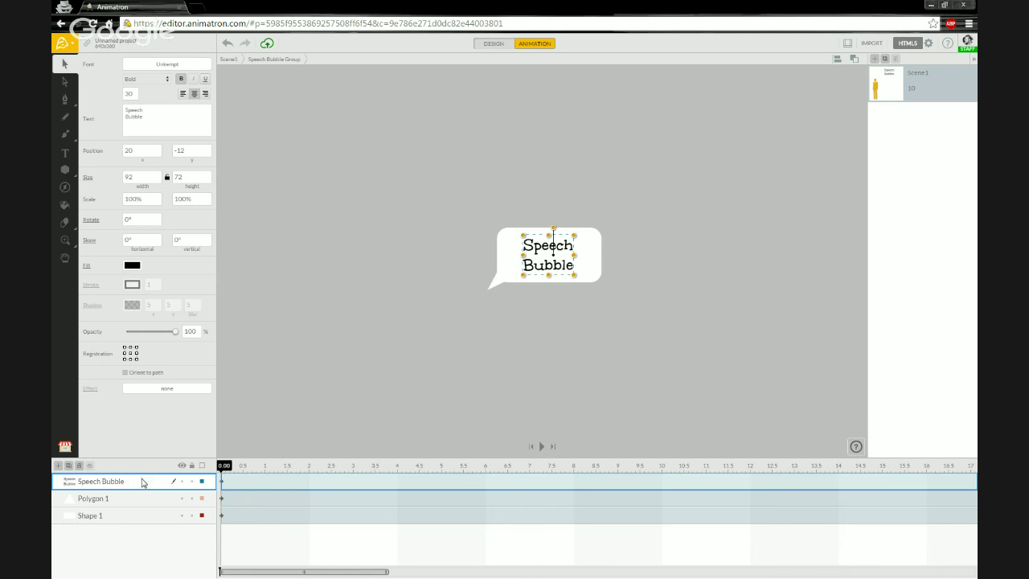
click(125, 503)
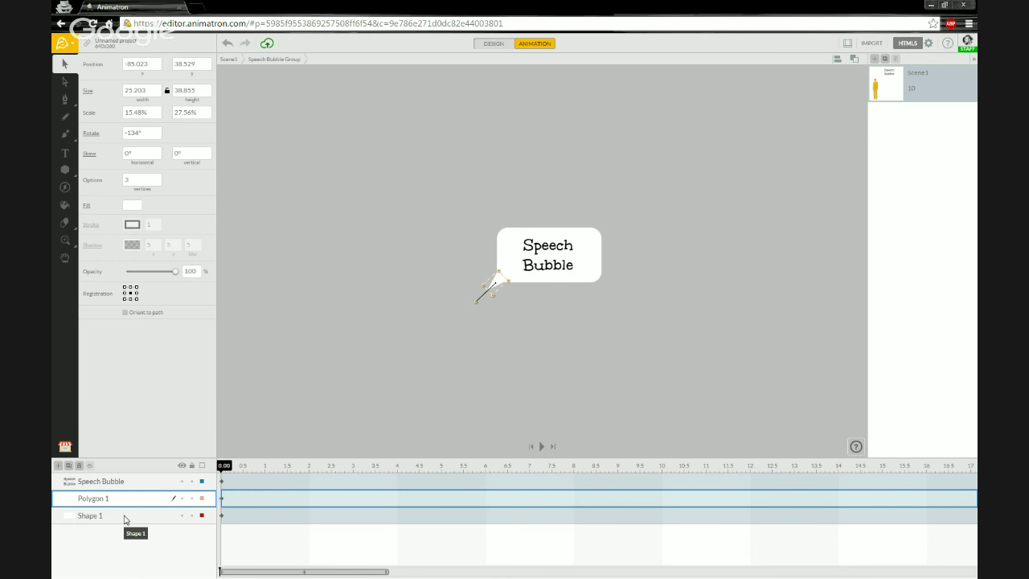
shift+click(126, 517)
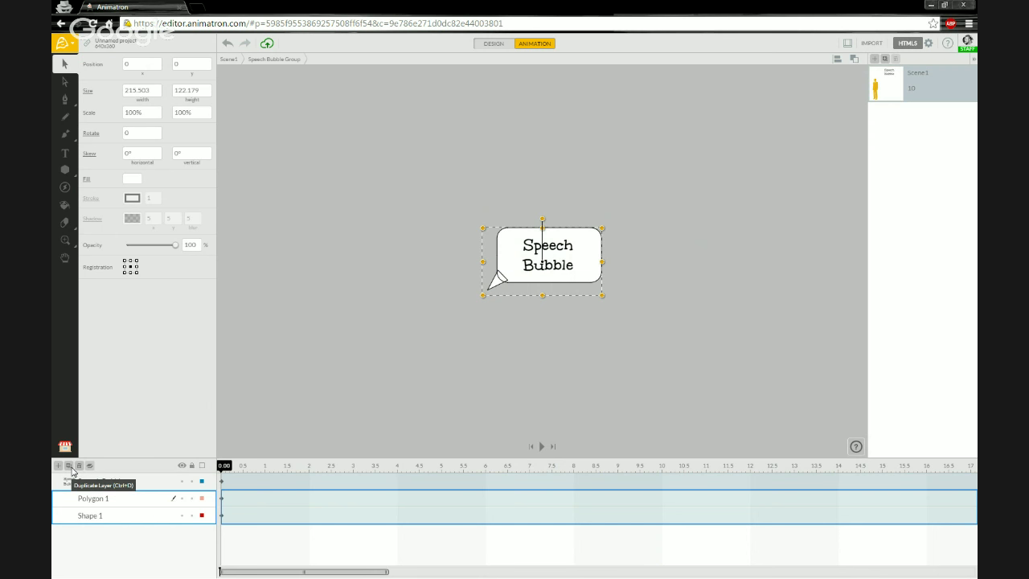
right_click(134, 505)
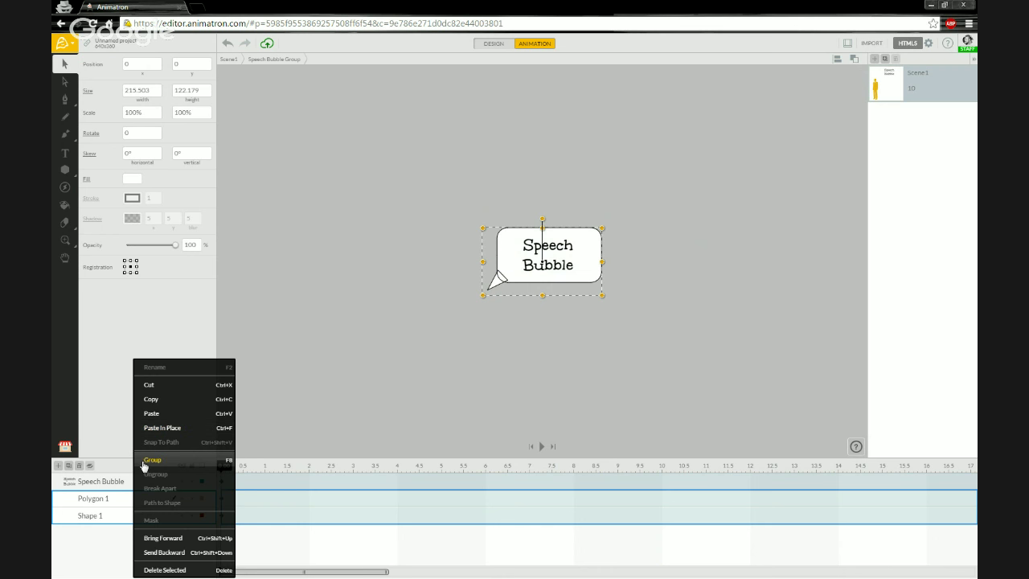
click(113, 521)
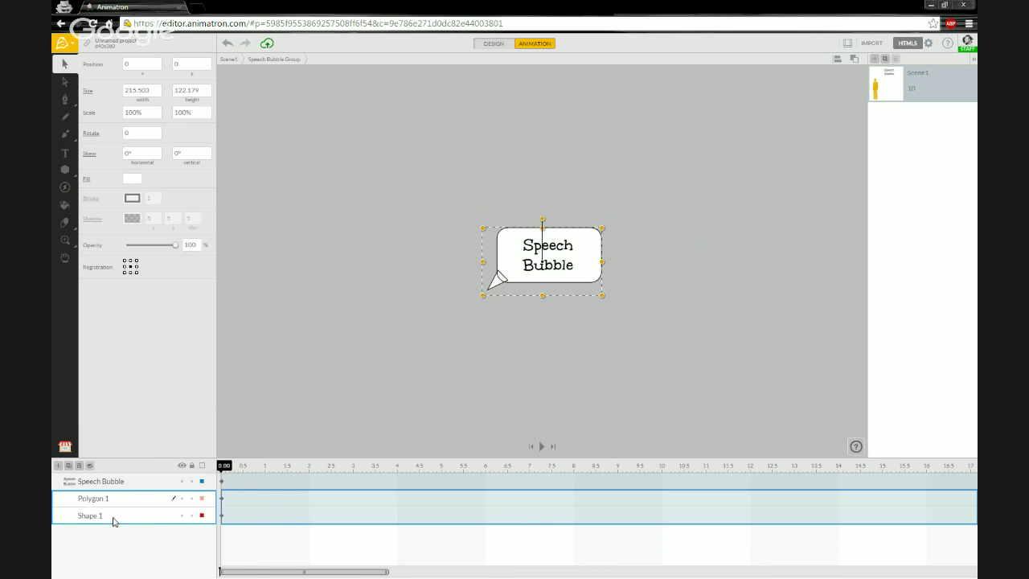
click(113, 518)
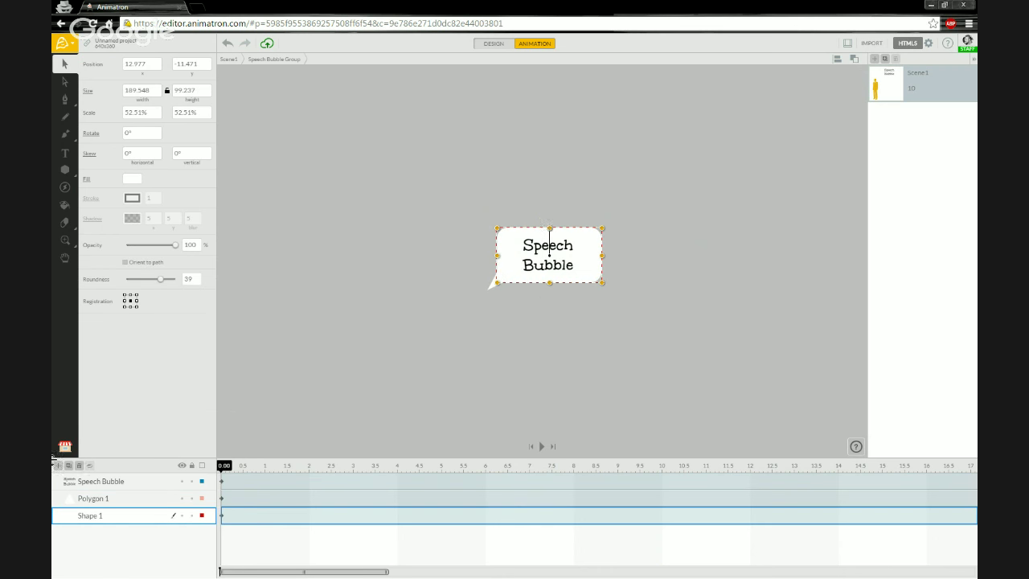
shift+click(123, 504)
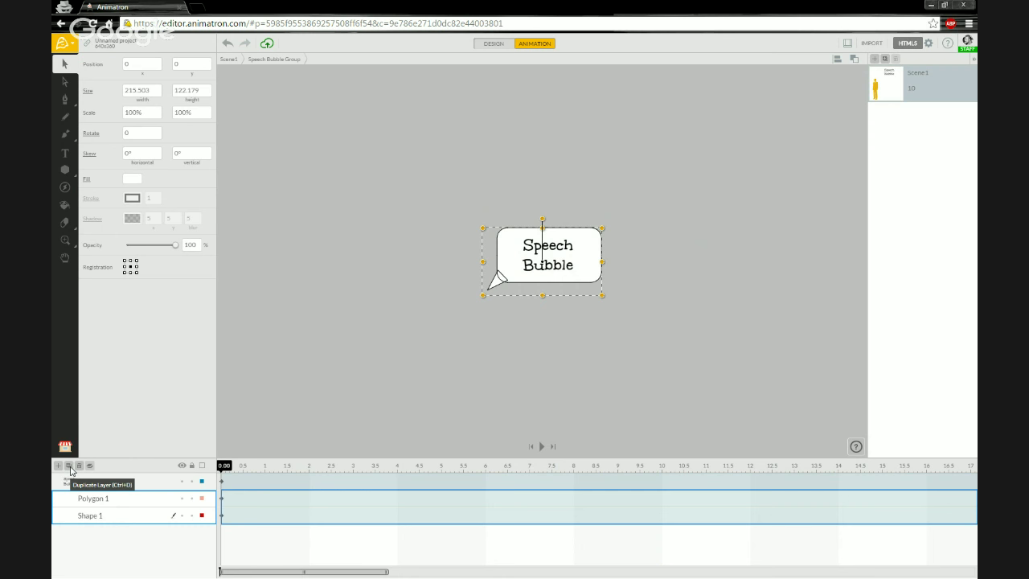
click(69, 466)
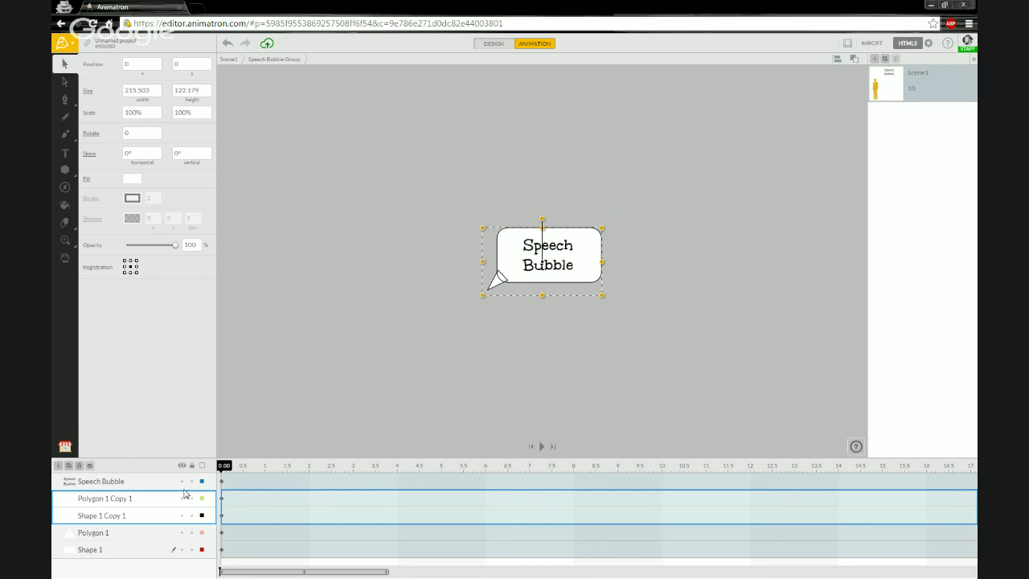
Step: Rename the Polygon 1 Copy 1 layer to 'Polygon white'
click(116, 537)
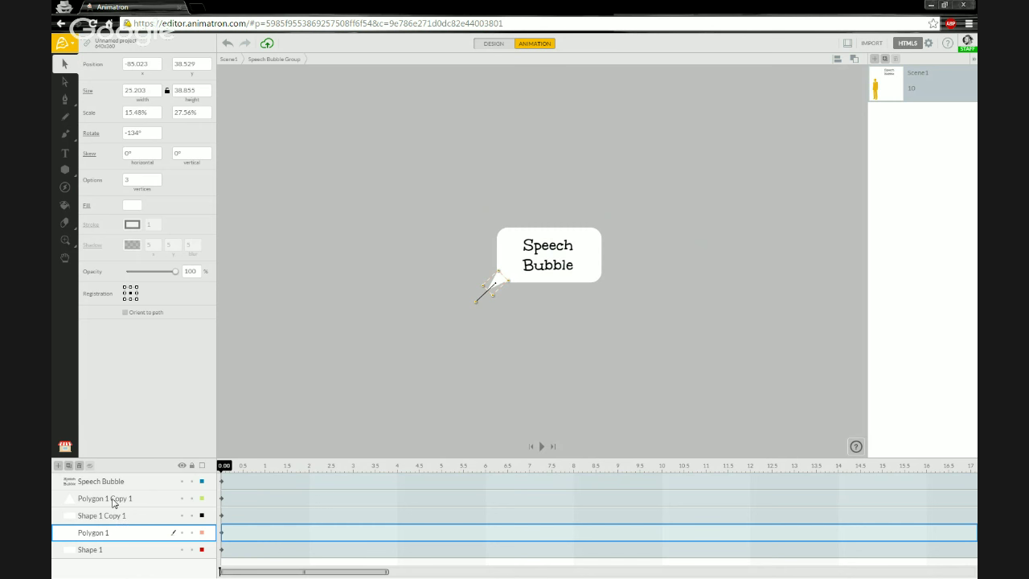
double_click(114, 500)
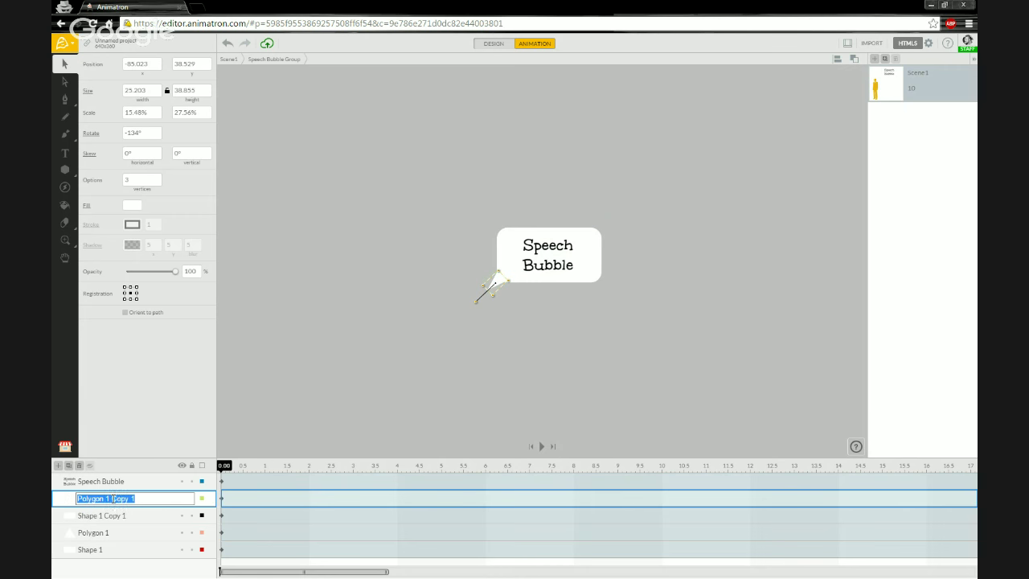
click(110, 498)
drag(107, 499, 142, 499)
text(wh)
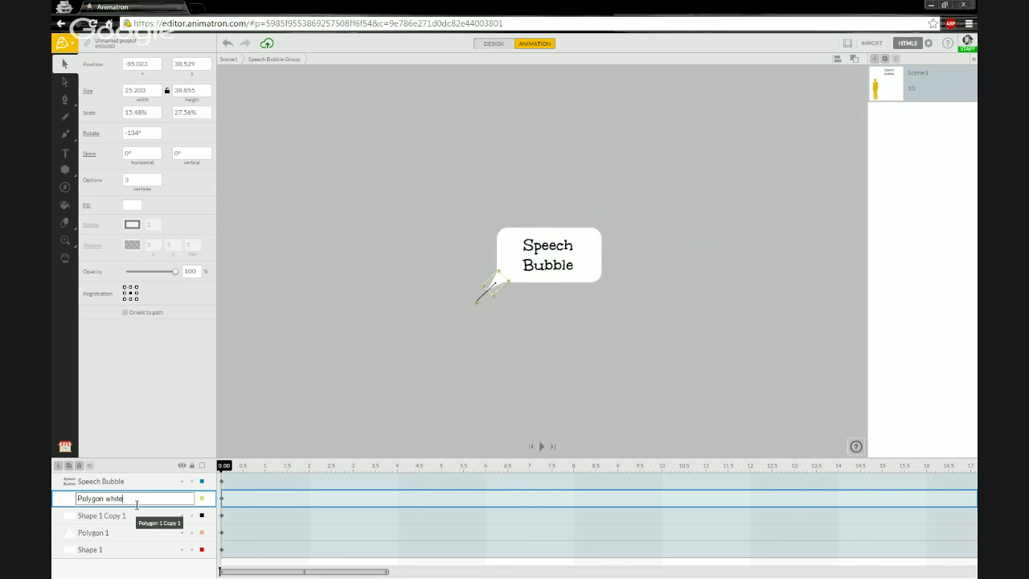
text(ite)
key(Return)
Step: Rename the Shape 1 Copy 1 layer to 'Triangle white'
double_click(114, 516)
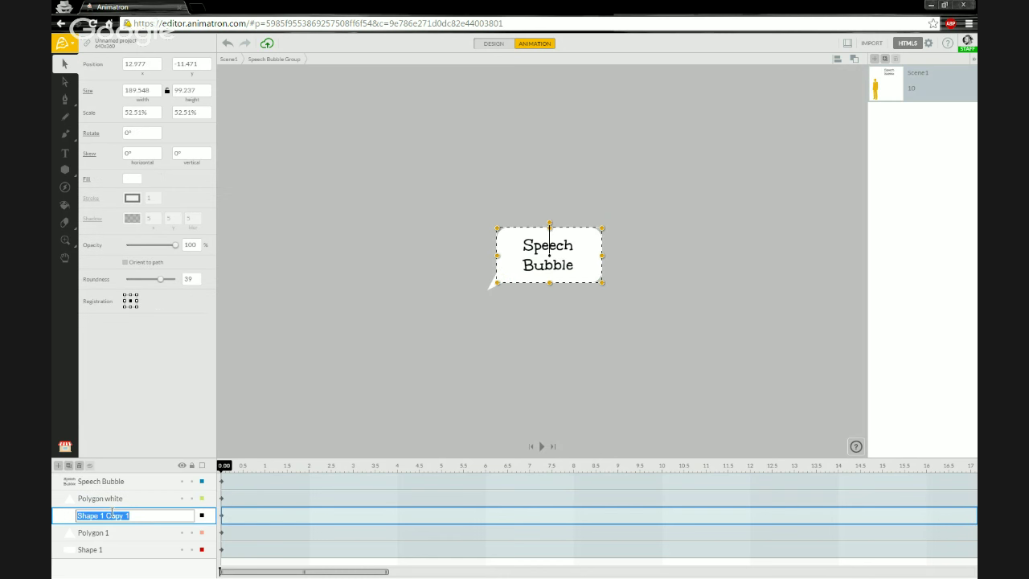
click(101, 514)
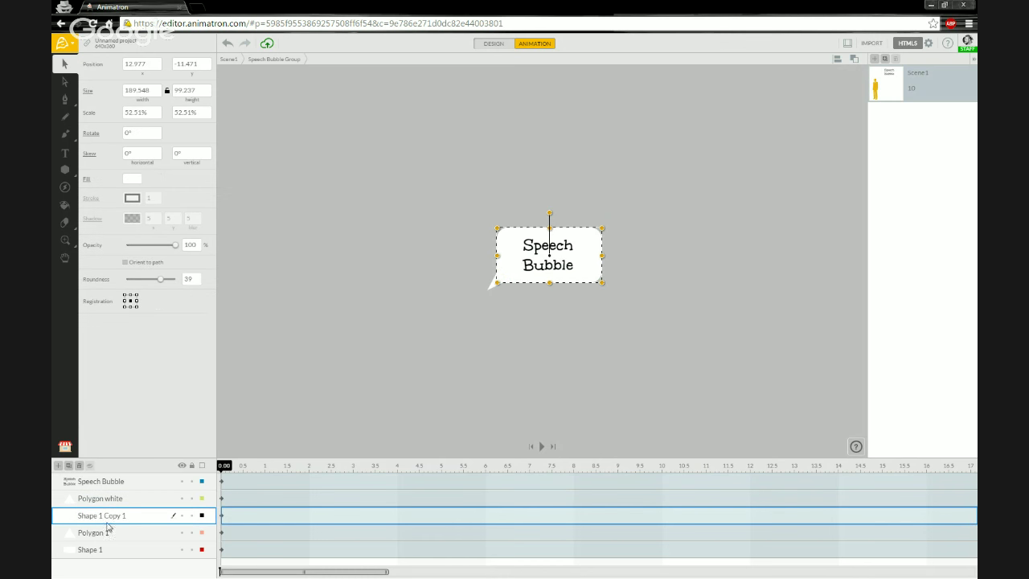
triple_click(120, 518)
click(126, 515)
drag(127, 516, 109, 516)
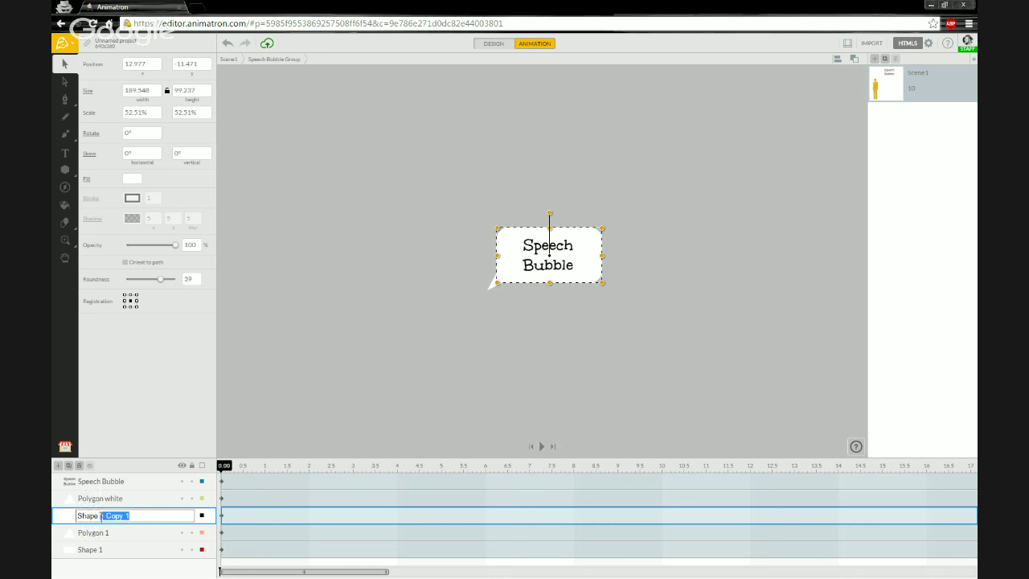
drag(102, 516, 75, 517)
text(Triangle white)
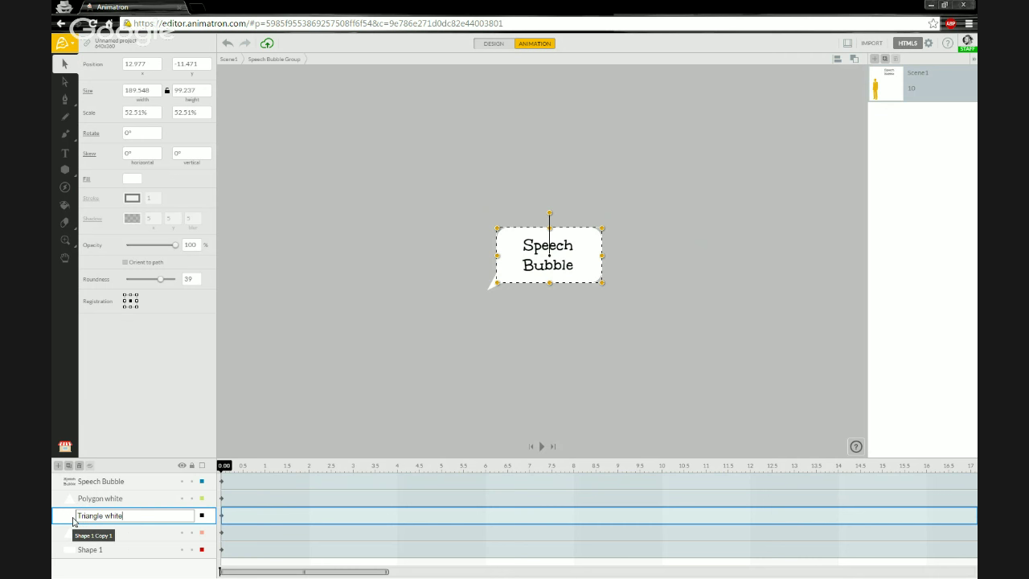
key(Return)
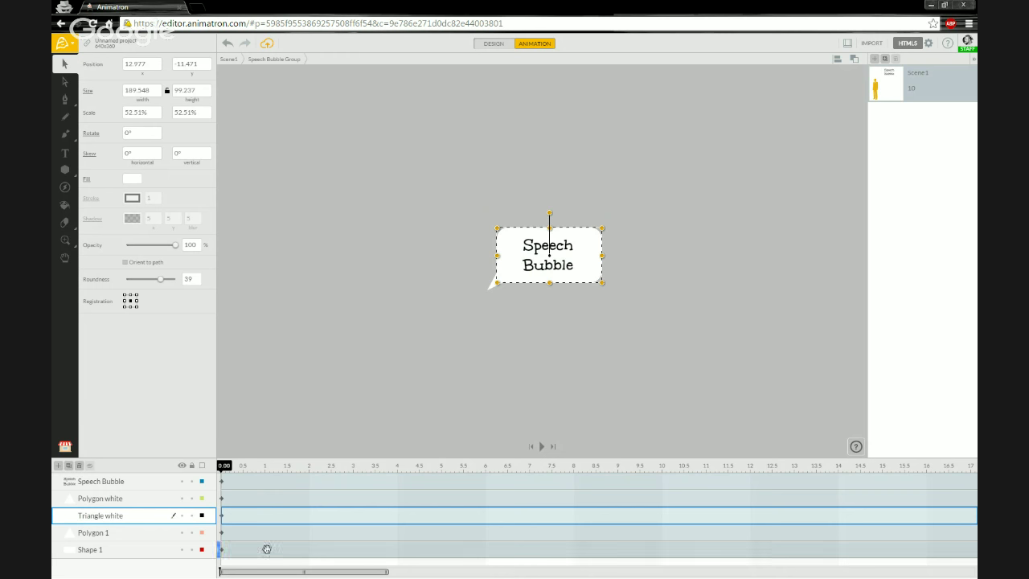
Step: Rename the Polygon 1 layer to 'Polygon Black'
click(95, 535)
click(93, 533)
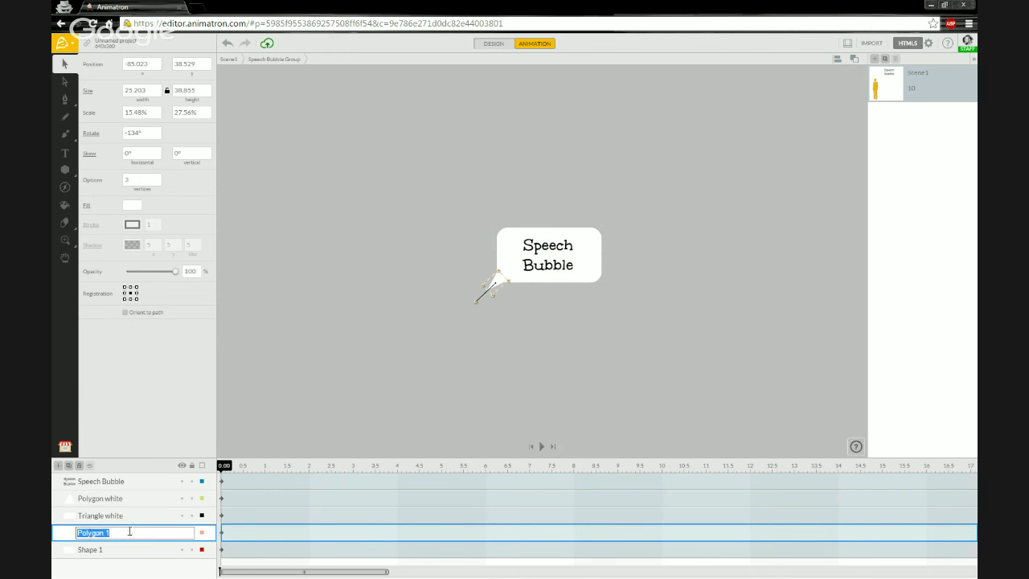
key(Right)
key(shift+Left)
key(Return)
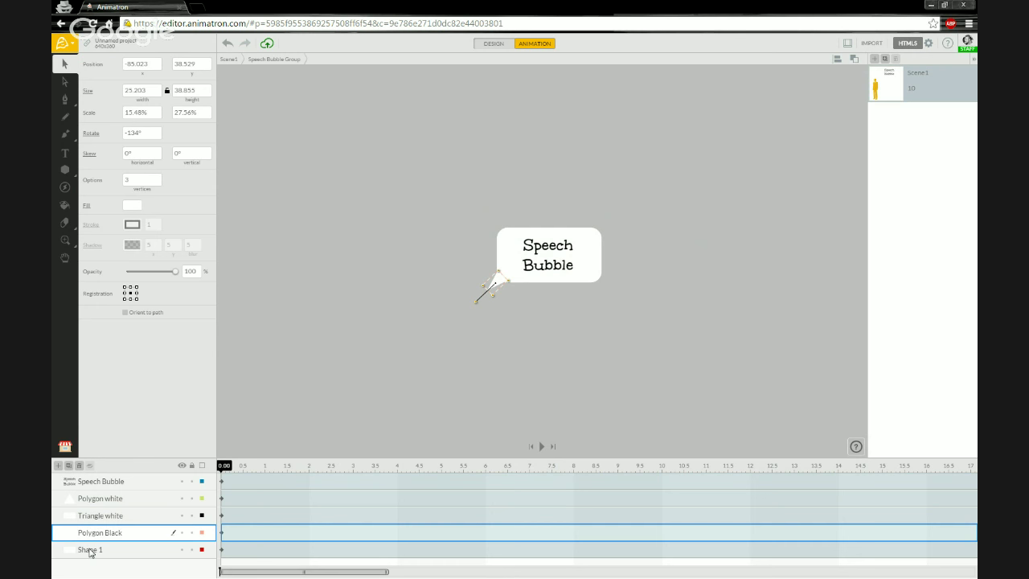
Step: Rename the Shape 1 layer to 'Shape Black', then to 'Triangle Black'
double_click(92, 550)
click(107, 550)
triple_click(91, 553)
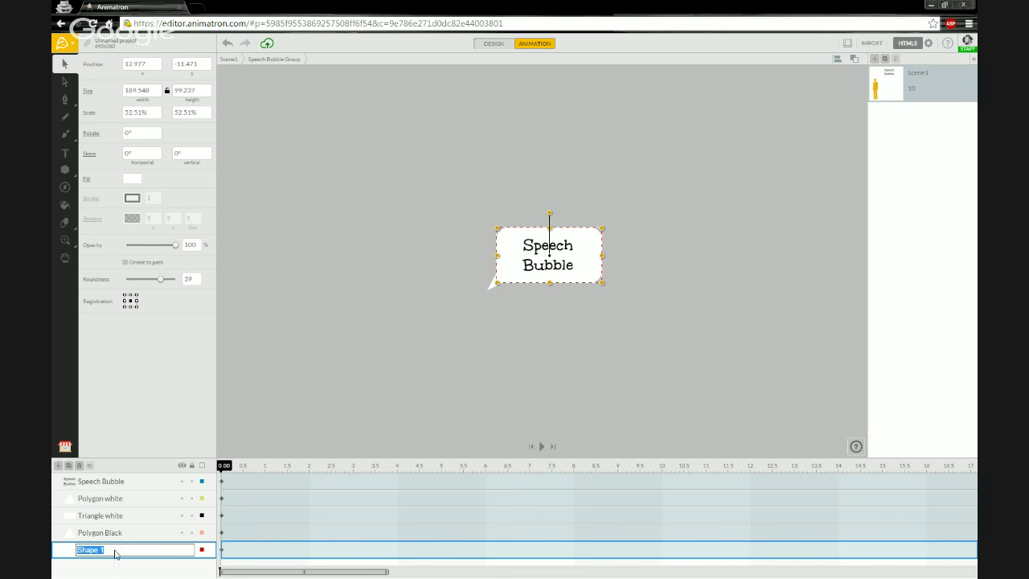
click(115, 550)
key(BackSpace)
text(Black)
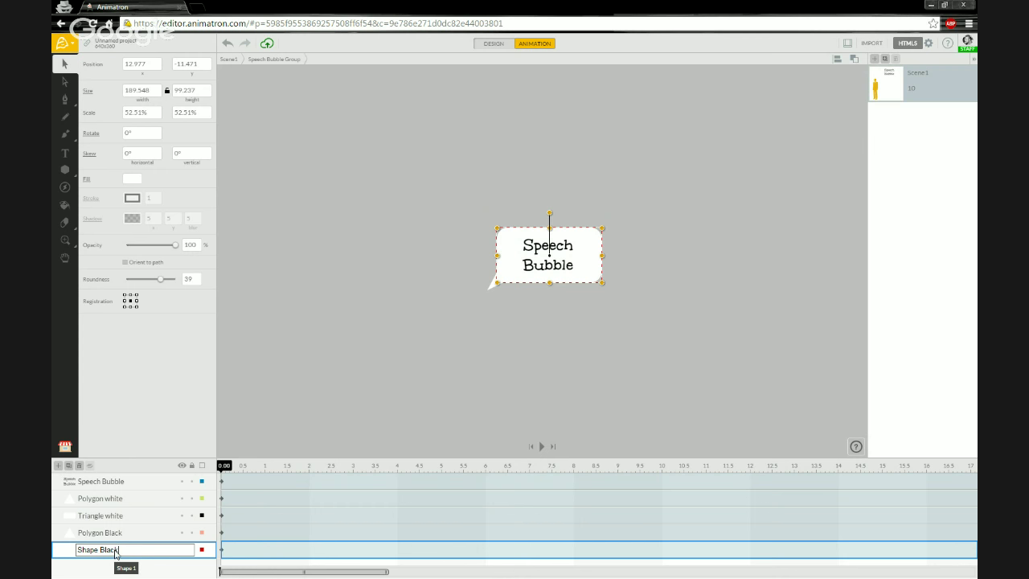
key(Return)
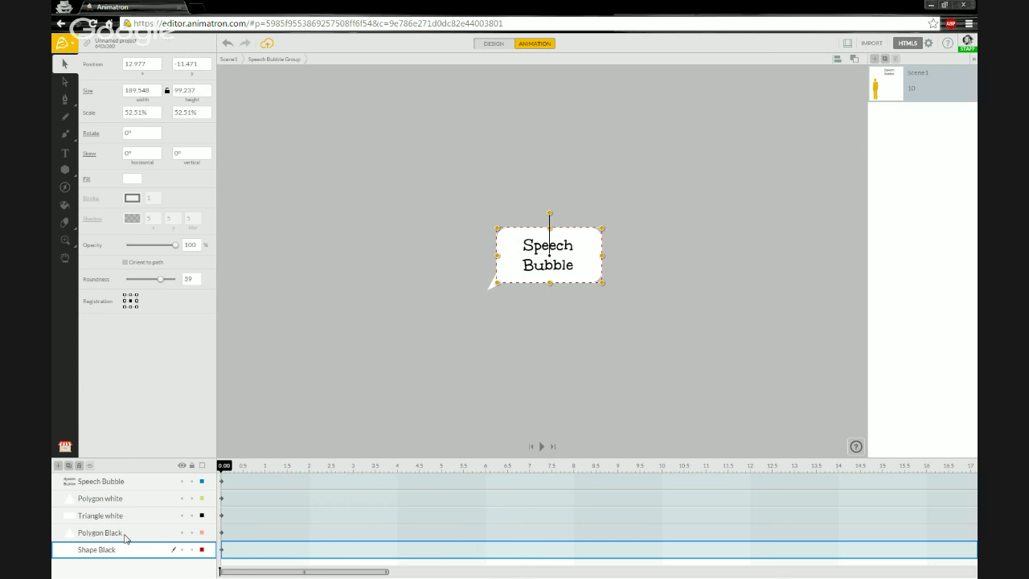
click(122, 537)
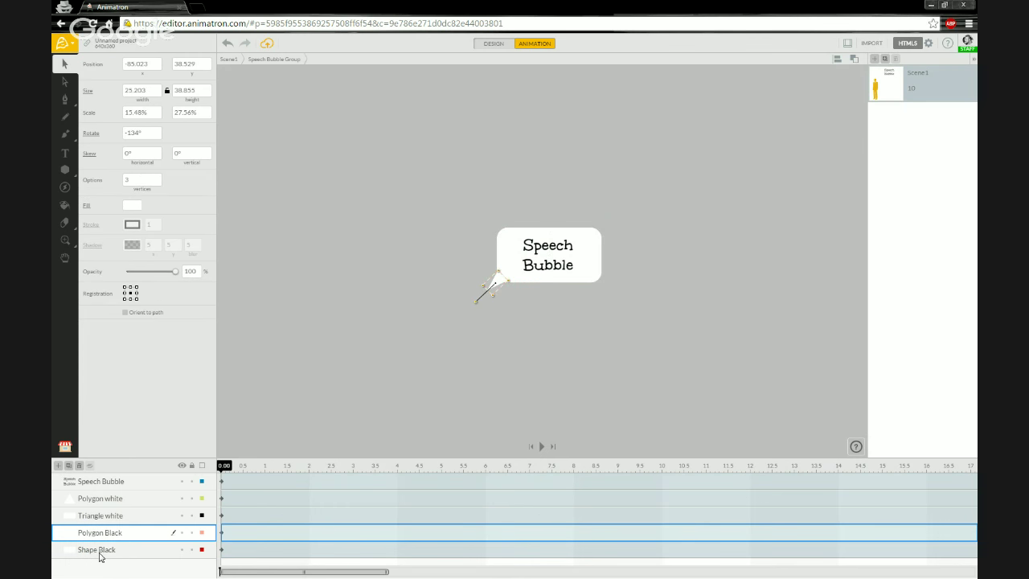
double_click(97, 551)
drag(95, 550, 77, 551)
text(Trian)
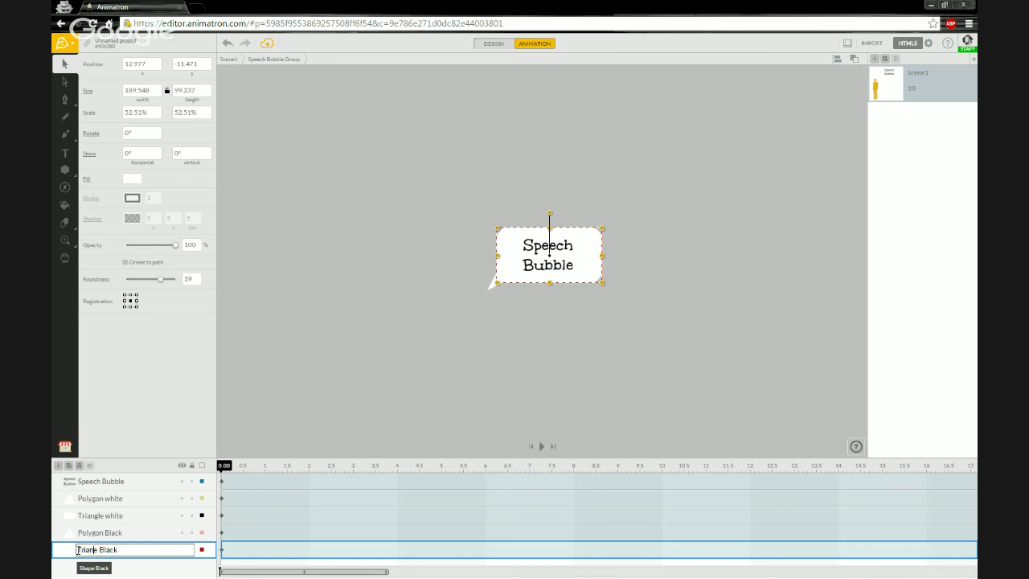
text(gl)
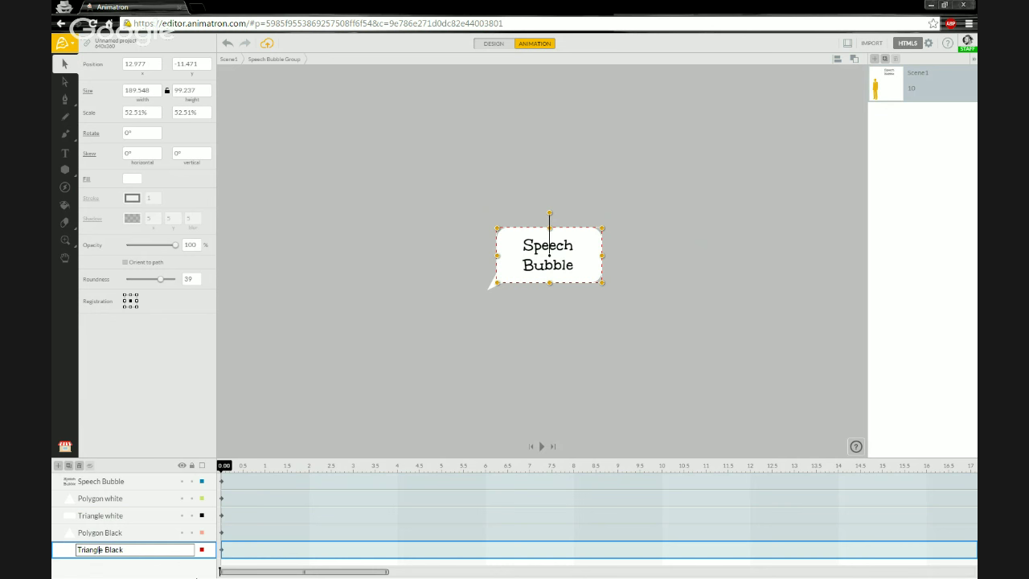
click(303, 413)
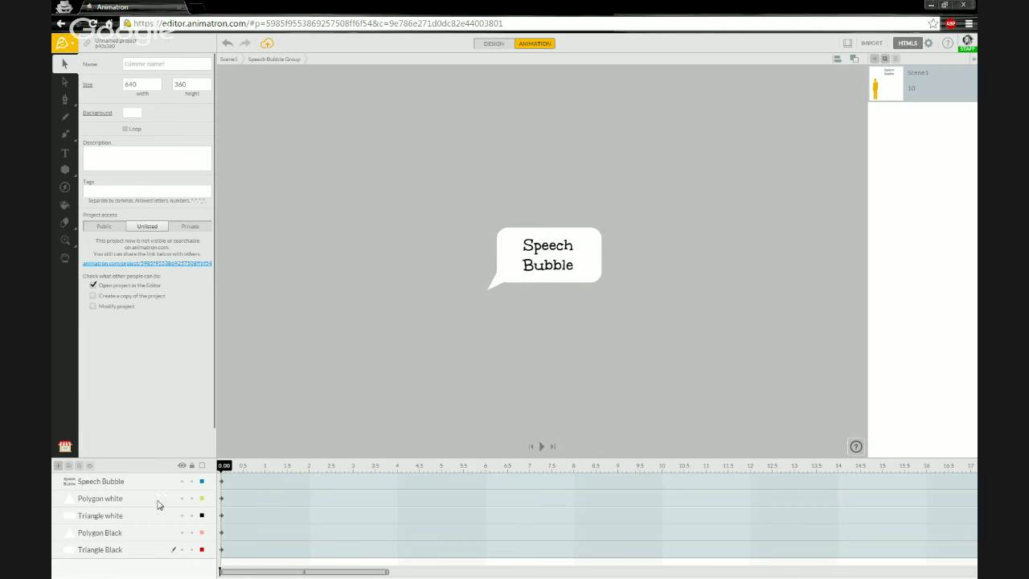
click(138, 532)
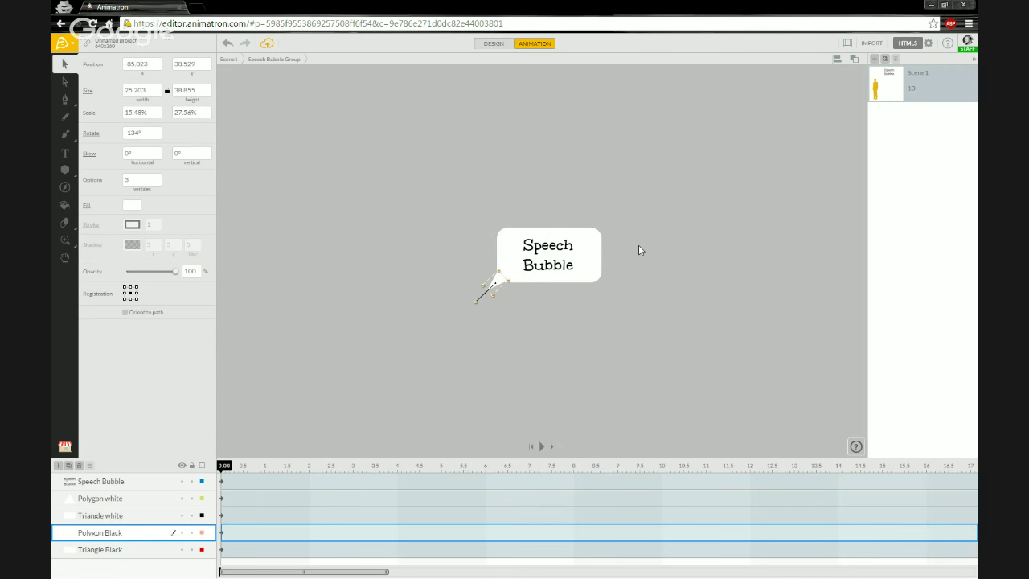
Step: Enlarge the Polygon Black tail to about 37.6×57.9, then add Triangle Black to the selection
scroll(577, 262, up, 2)
scroll(503, 268, up, 3)
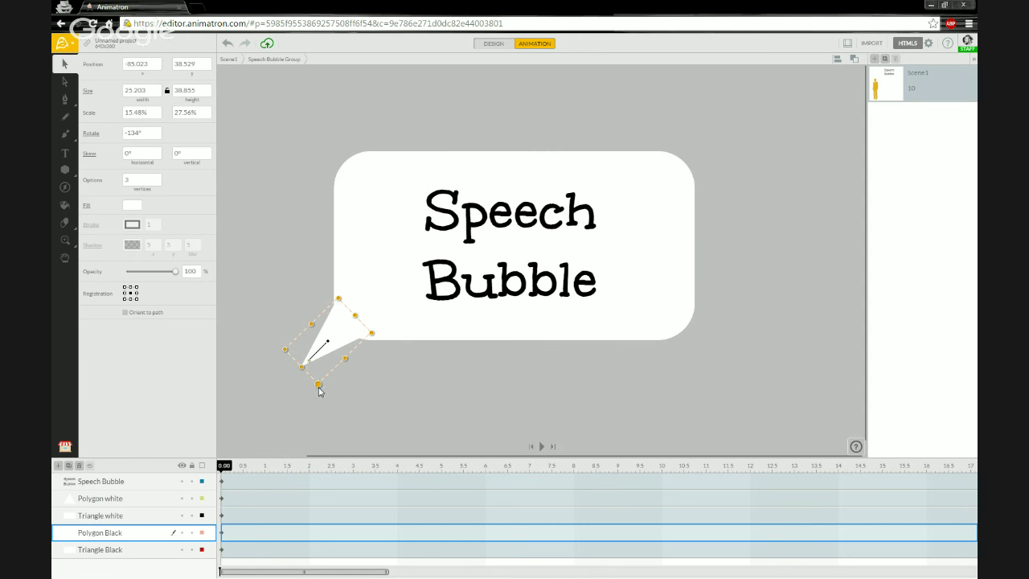
drag(318, 388, 318, 406)
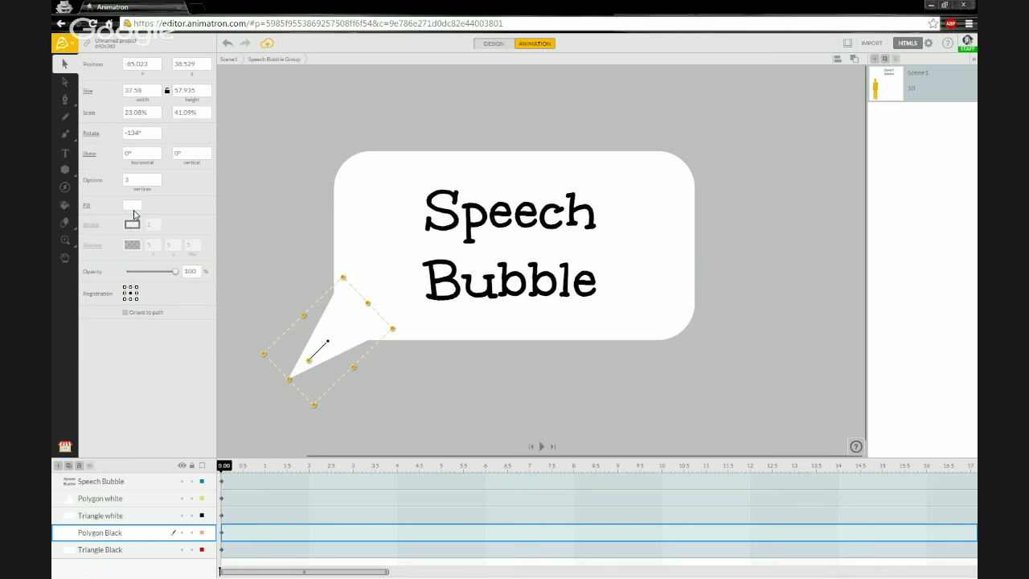
shift+click(116, 553)
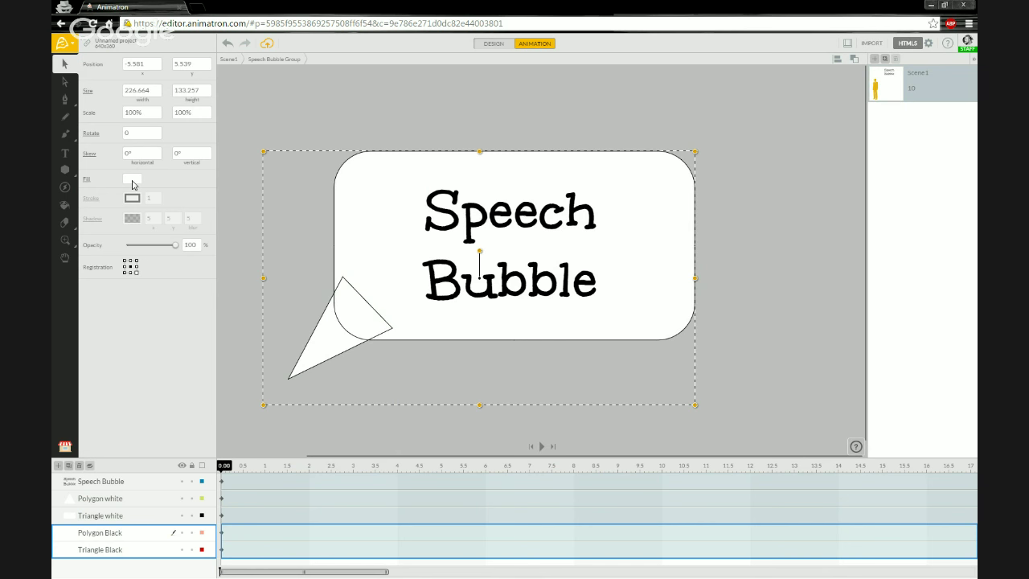
Step: Fill the Polygon Black and Triangle Black shapes solid black
click(133, 182)
click(109, 231)
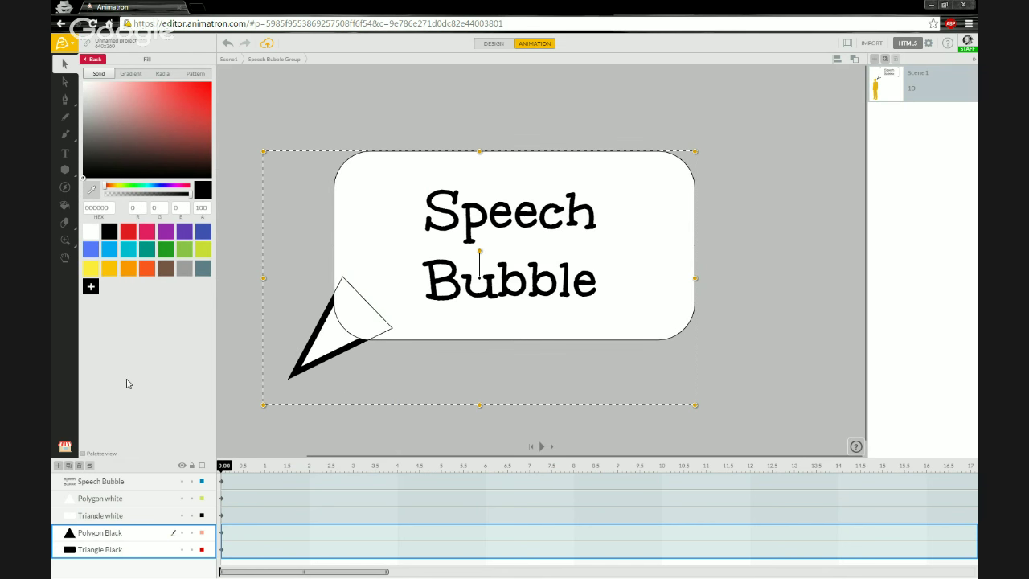
click(113, 552)
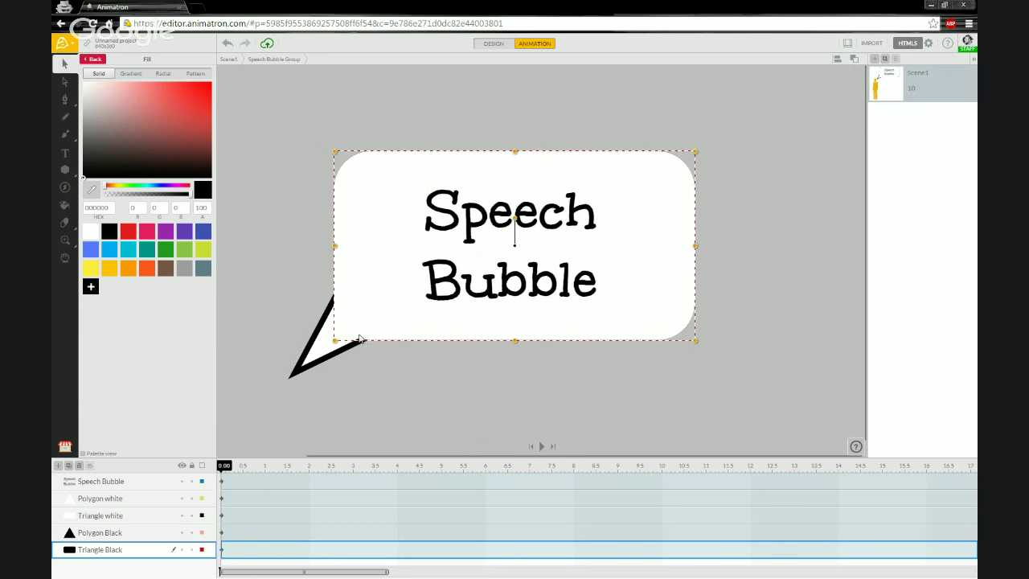
click(113, 534)
Step: Enlarge Triangle Black to about 198.7×104 so it frames the white bubble as a thick outline
click(113, 552)
click(95, 61)
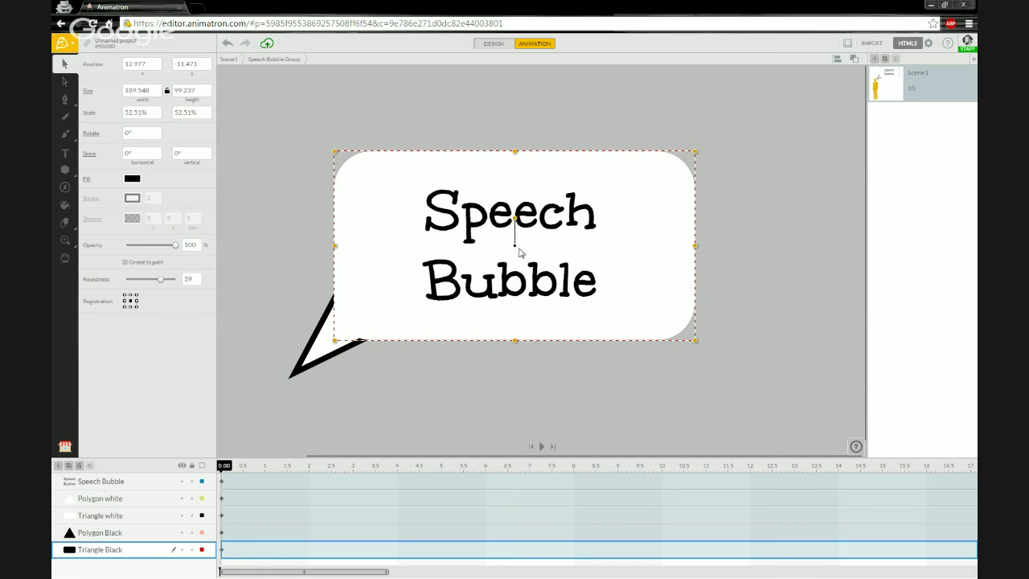
drag(334, 340, 325, 354)
click(267, 299)
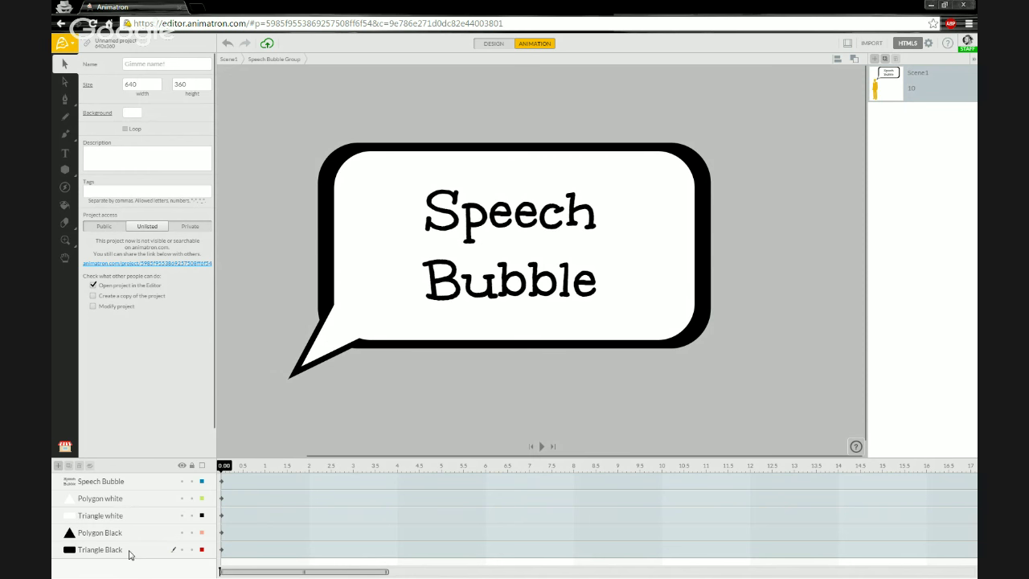
Step: Tilt the black bubble about 1° and rotate the black tail to -132°
click(129, 554)
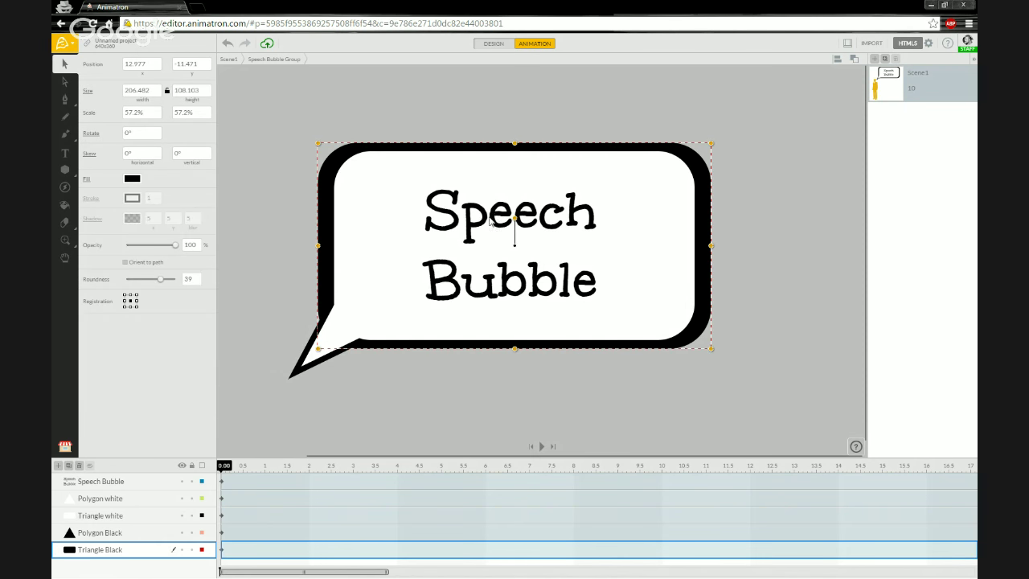
drag(515, 217, 515, 217)
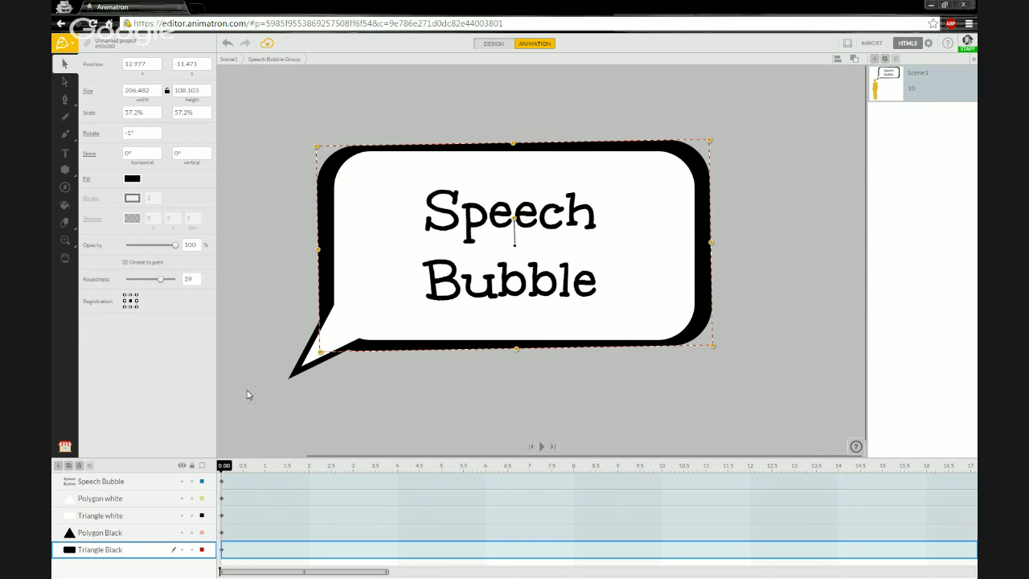
click(291, 378)
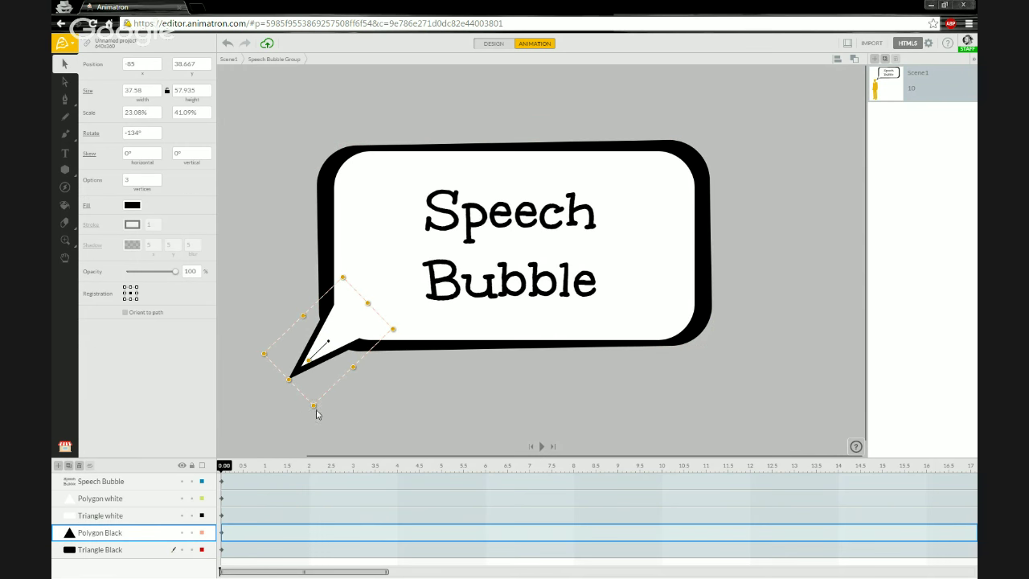
drag(308, 362, 306, 363)
click(250, 313)
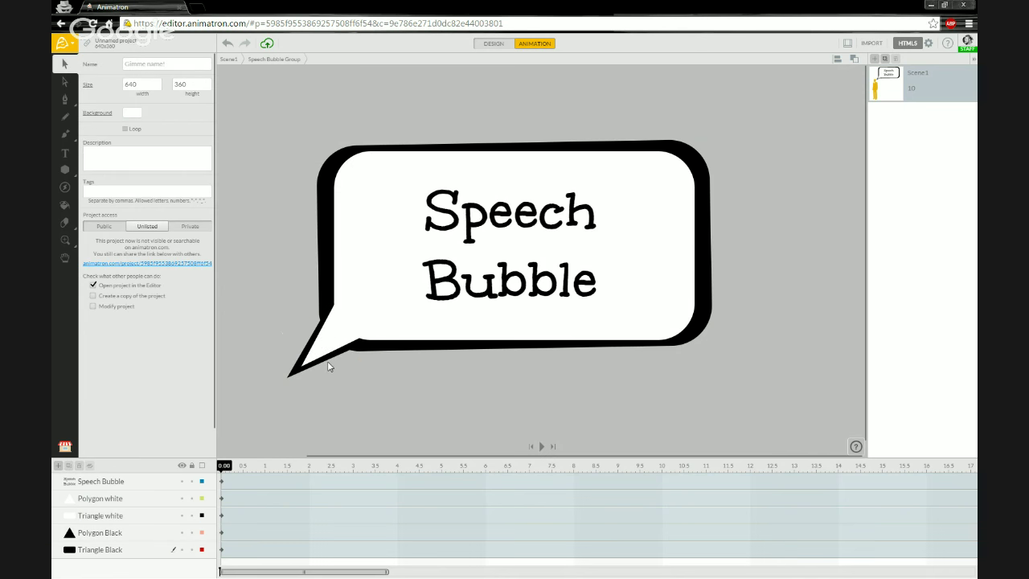
Step: Shift the black tail up-left and the black bubble slightly left and up
key(a)
click(292, 379)
key(v)
drag(294, 380, 289, 376)
click(257, 322)
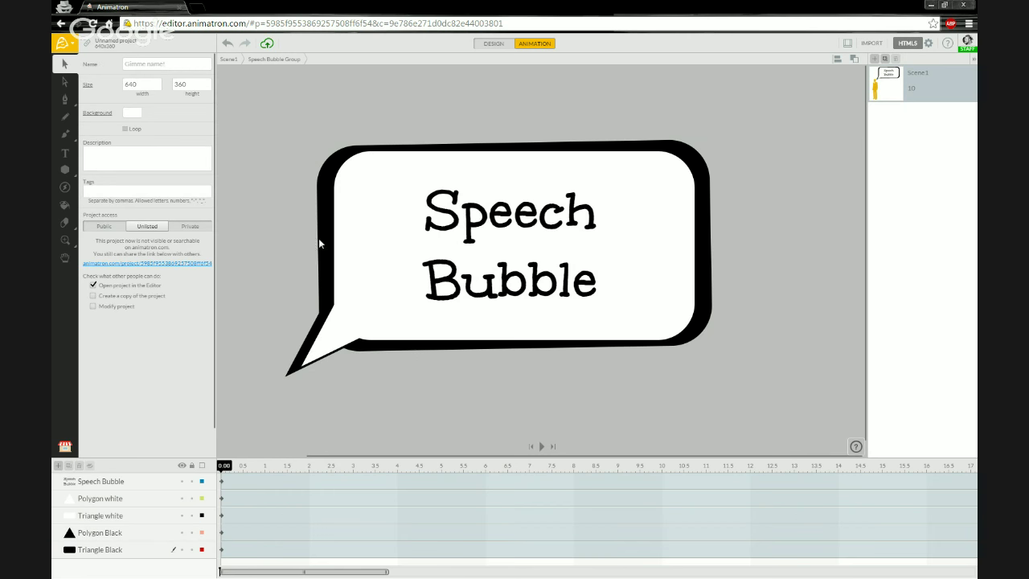
drag(322, 230, 319, 234)
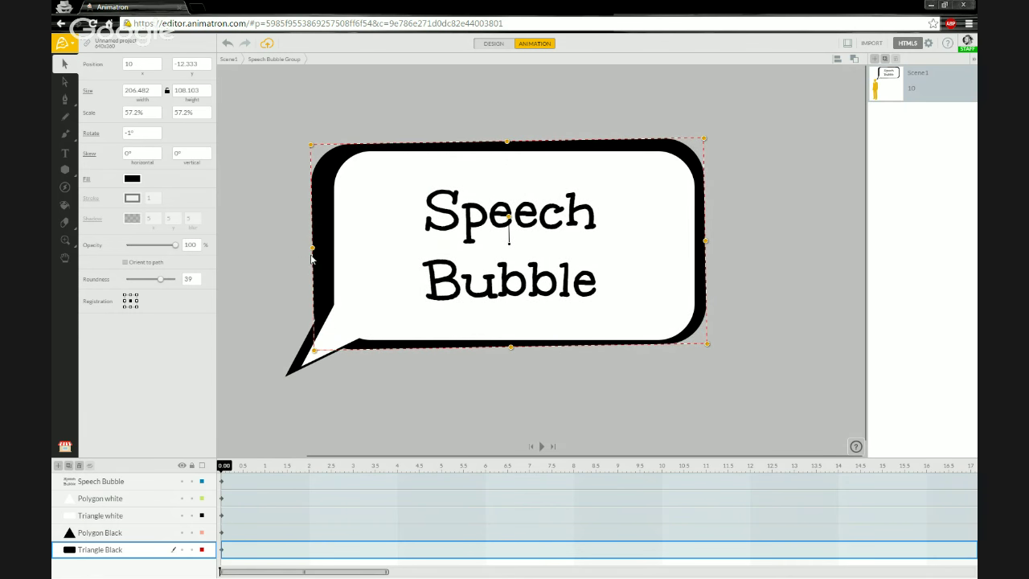
click(291, 330)
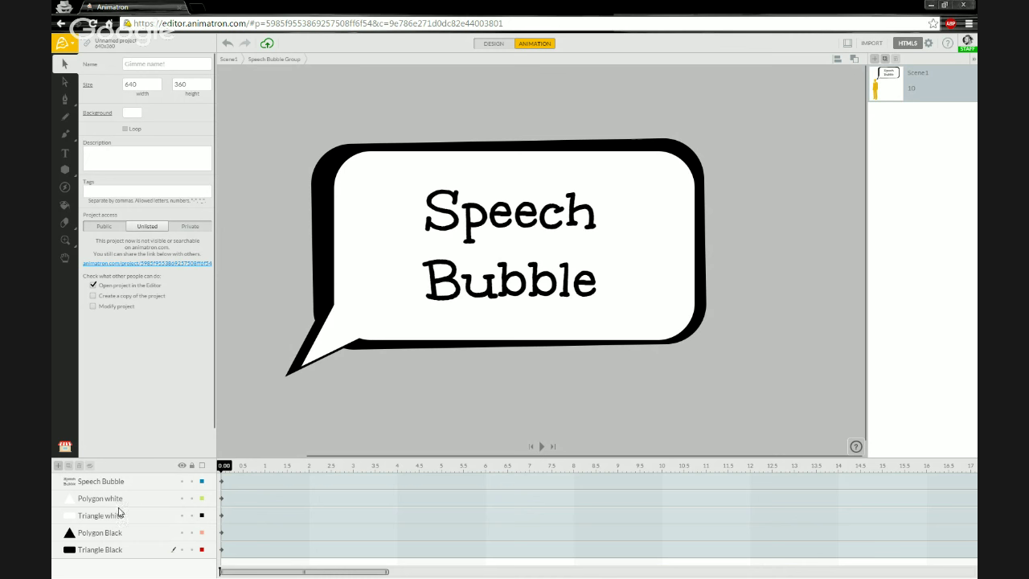
Step: Check the white polygon, white triangle and text layers, then return to Scene1
click(120, 503)
click(128, 516)
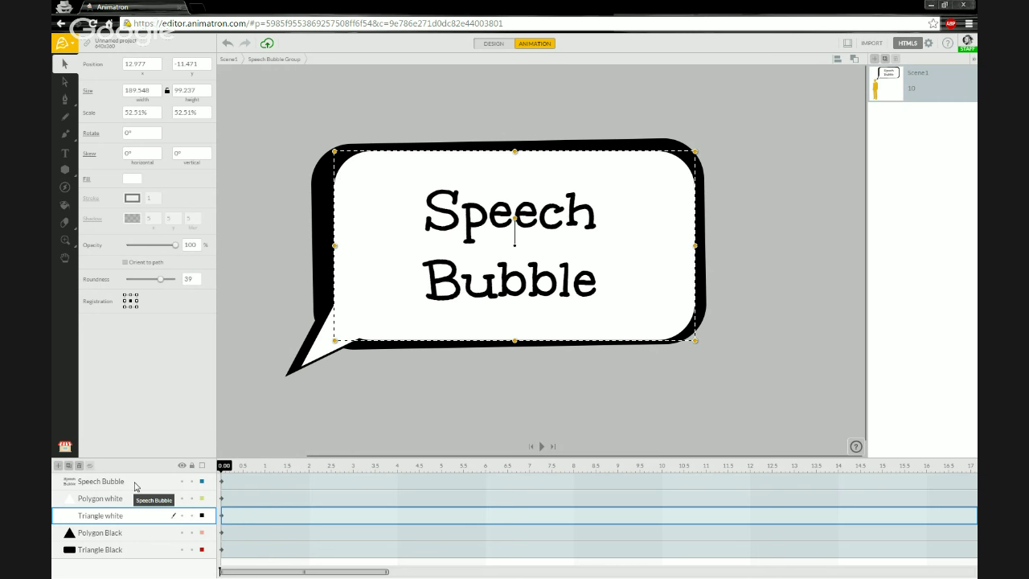
click(499, 266)
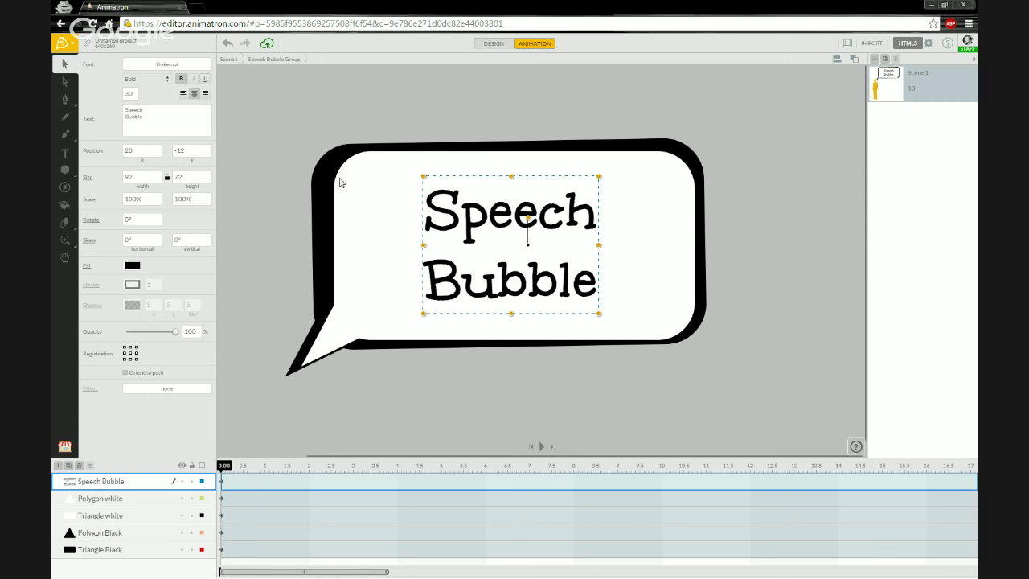
click(231, 62)
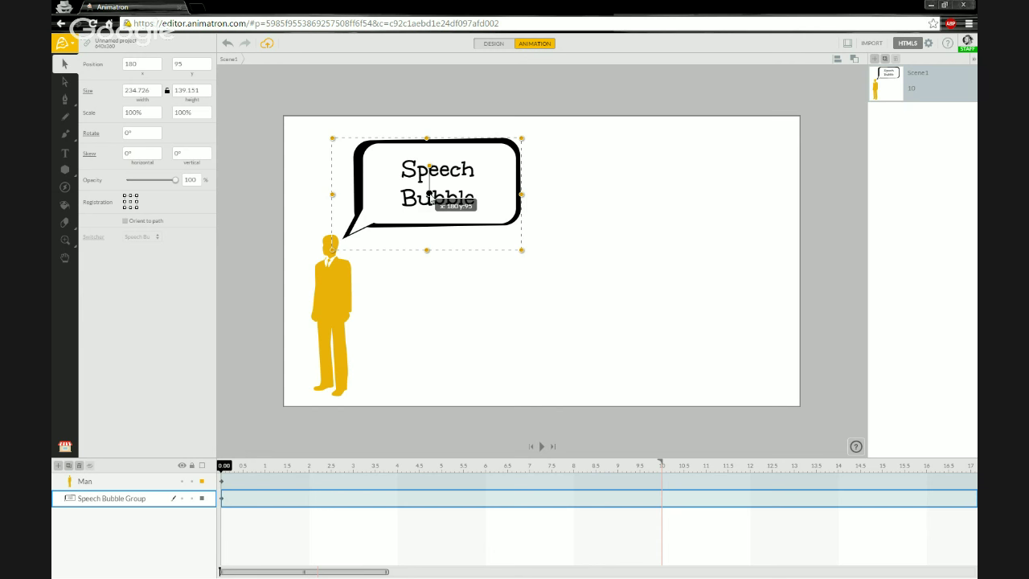
Step: Move the Speech Bubble Group's registration point to near its tail
drag(430, 199, 430, 199)
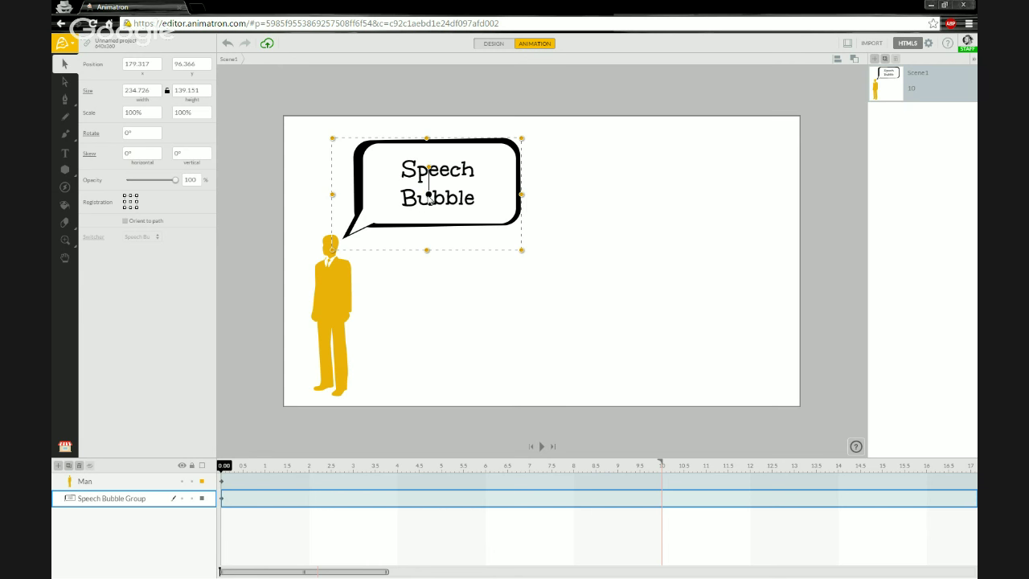
click(430, 198)
click(430, 198)
key(Tab)
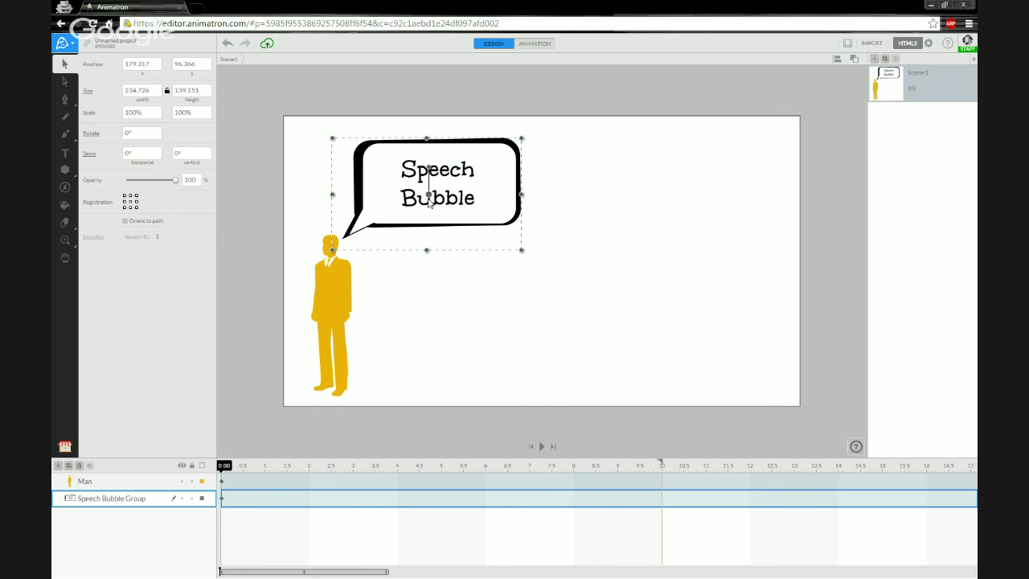
key(Tab)
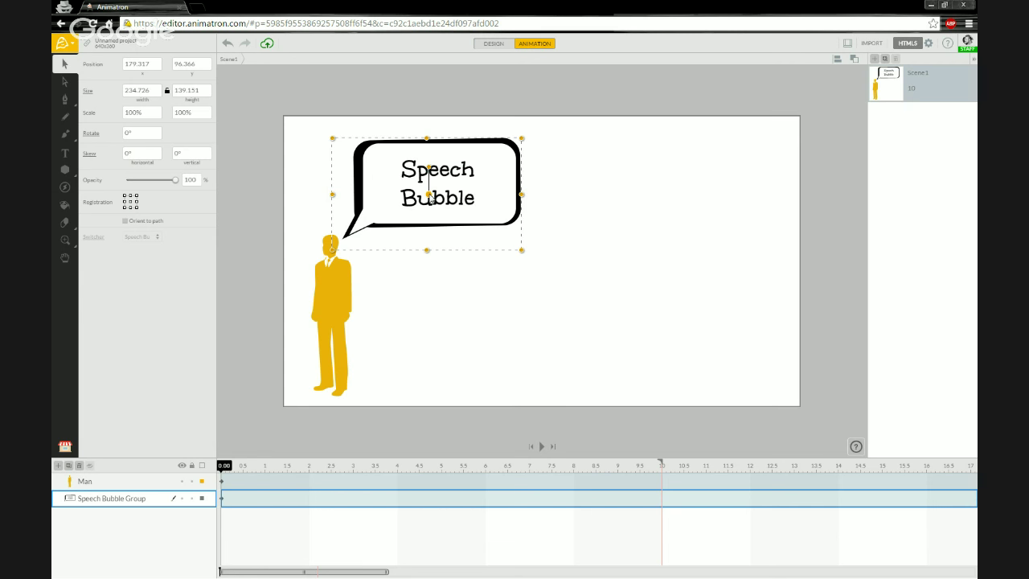
drag(430, 199, 341, 210)
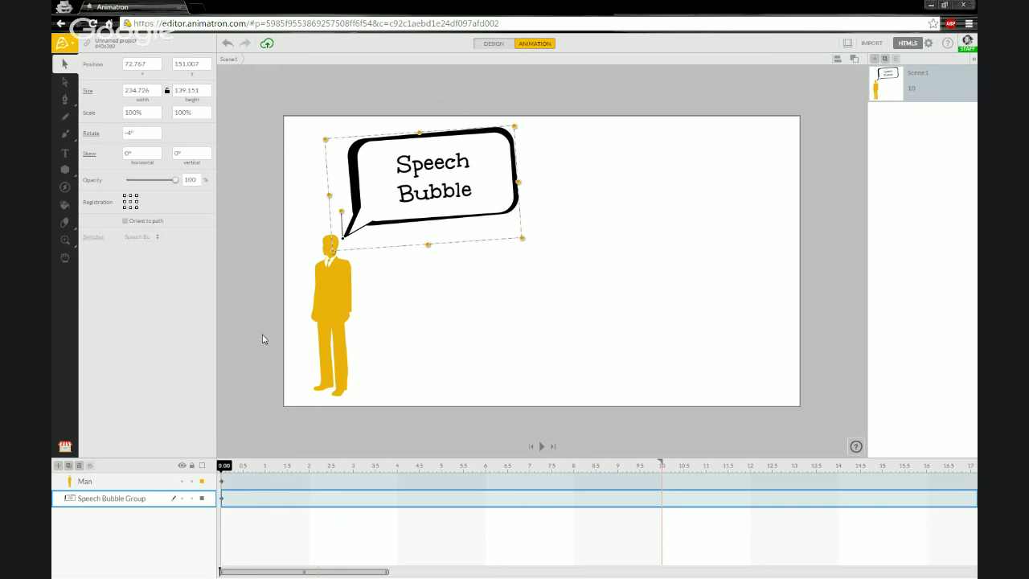
Step: Move the man and bubble right together, then tilt the bubble 10° to about 300, 149.7
shift+click(117, 485)
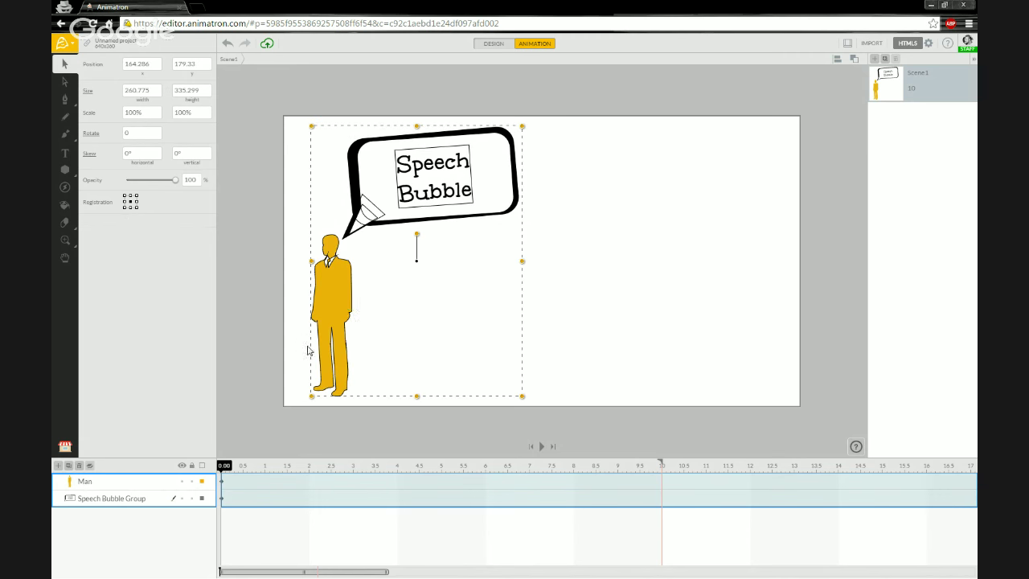
drag(338, 296, 522, 296)
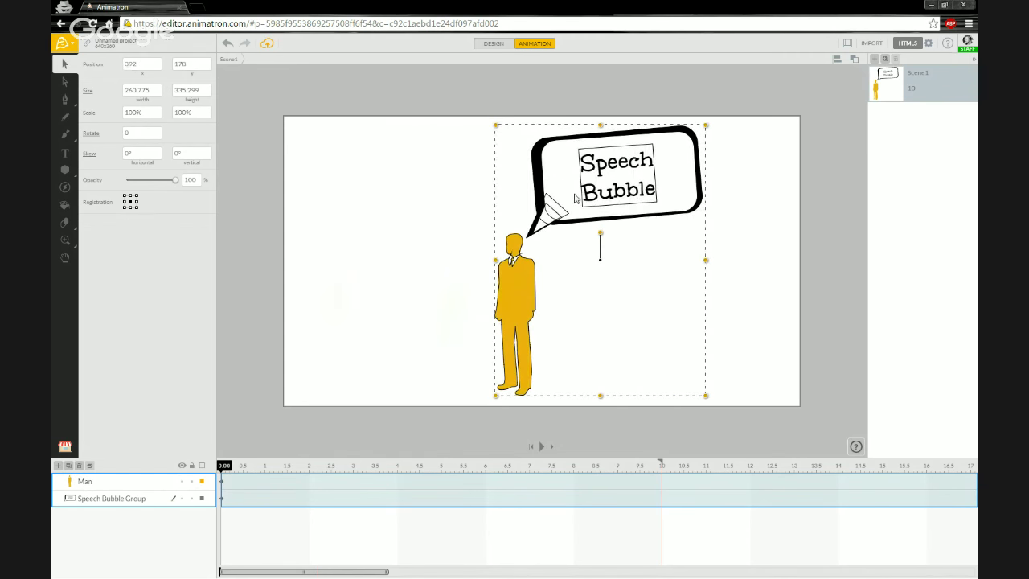
click(381, 153)
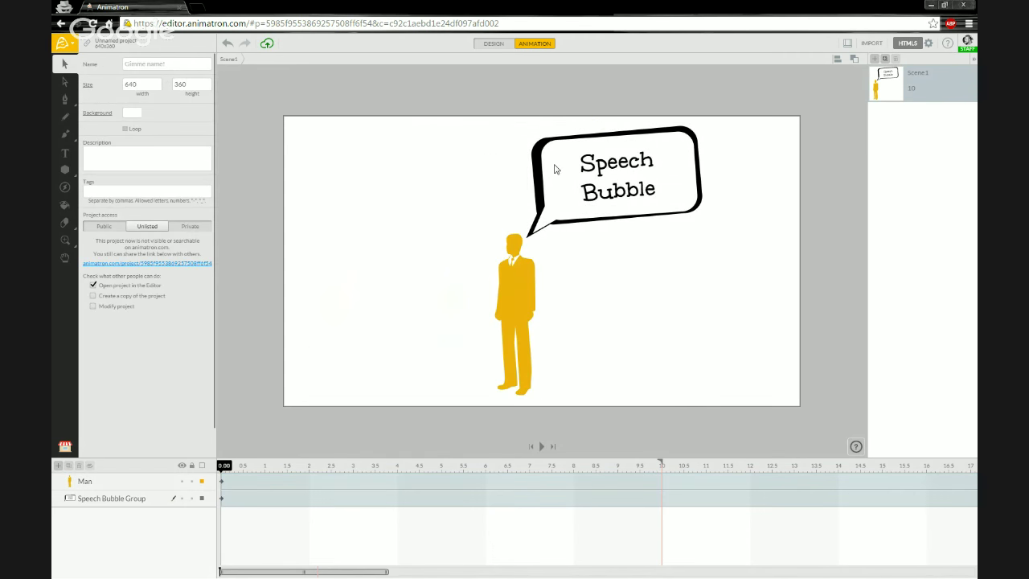
click(574, 225)
drag(527, 213, 531, 211)
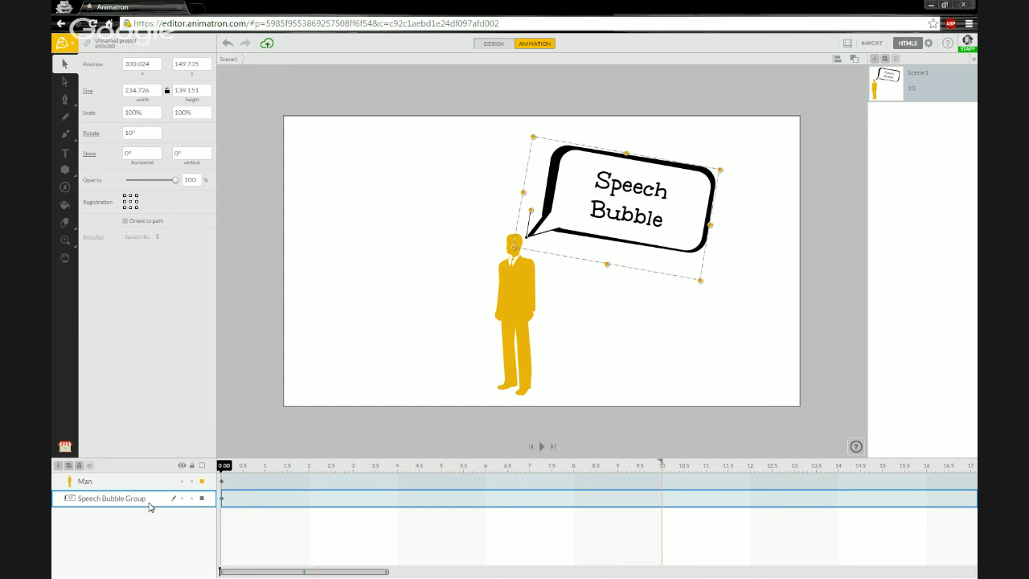
Step: Ungroup the Speech Bubble Group and delete the Man figure from the stage
right_click(148, 504)
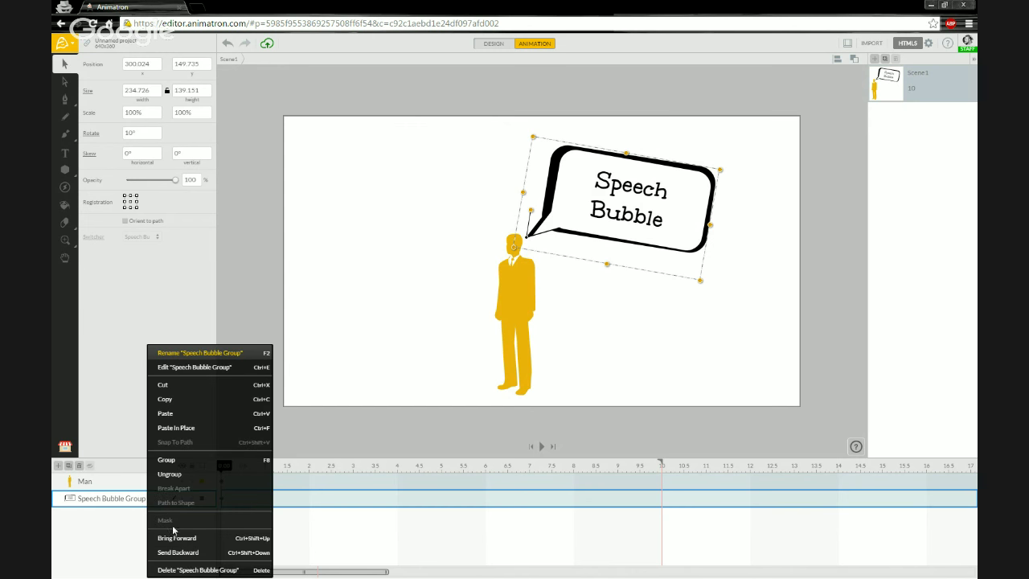
click(174, 476)
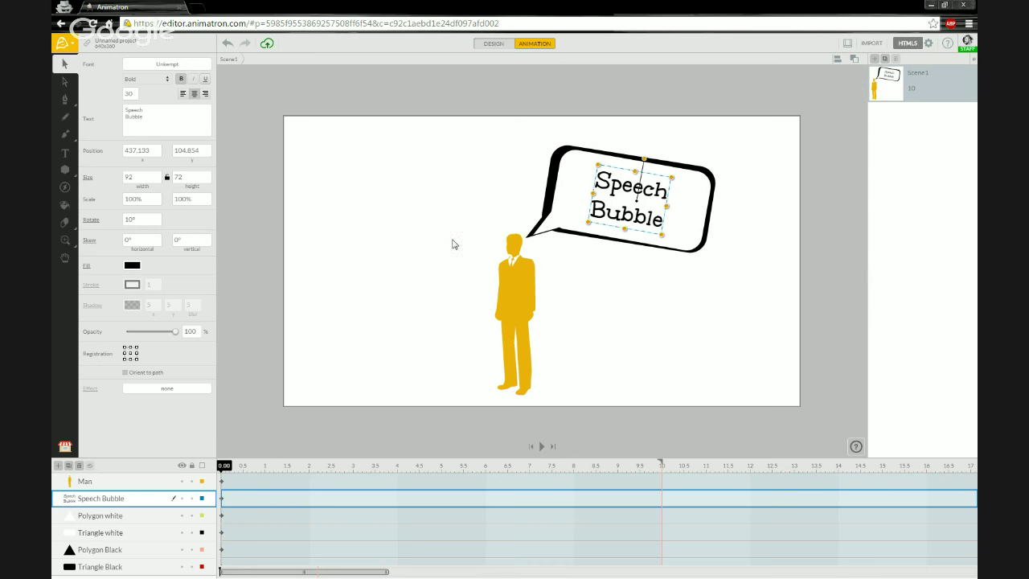
click(516, 300)
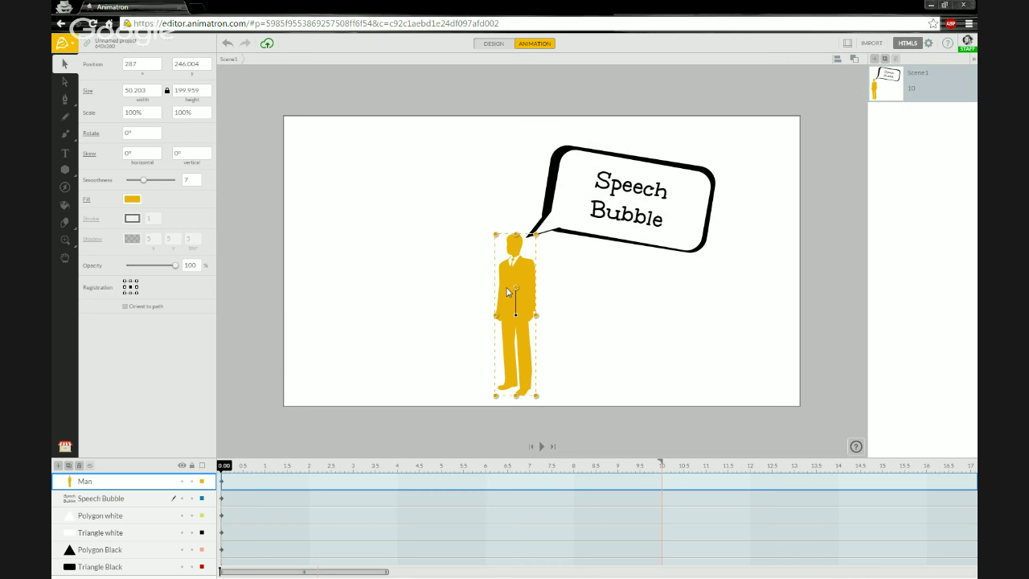
key(Delete)
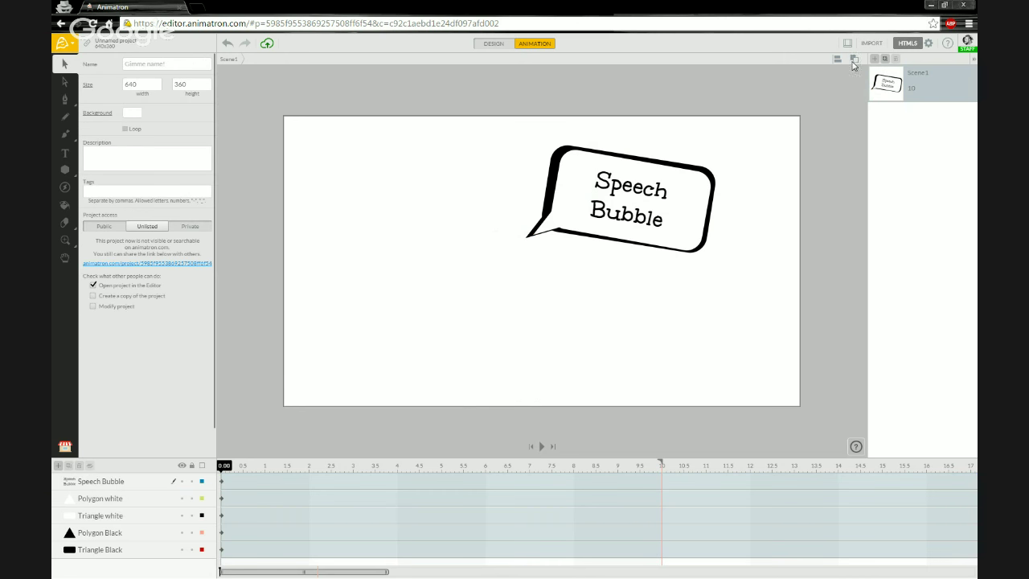
click(854, 63)
Step: Draw a blue star, an overlapping ellipse and a rectangle near the stage's upper left
mouse_move(63, 173)
click(122, 169)
drag(330, 169, 390, 241)
click(65, 170)
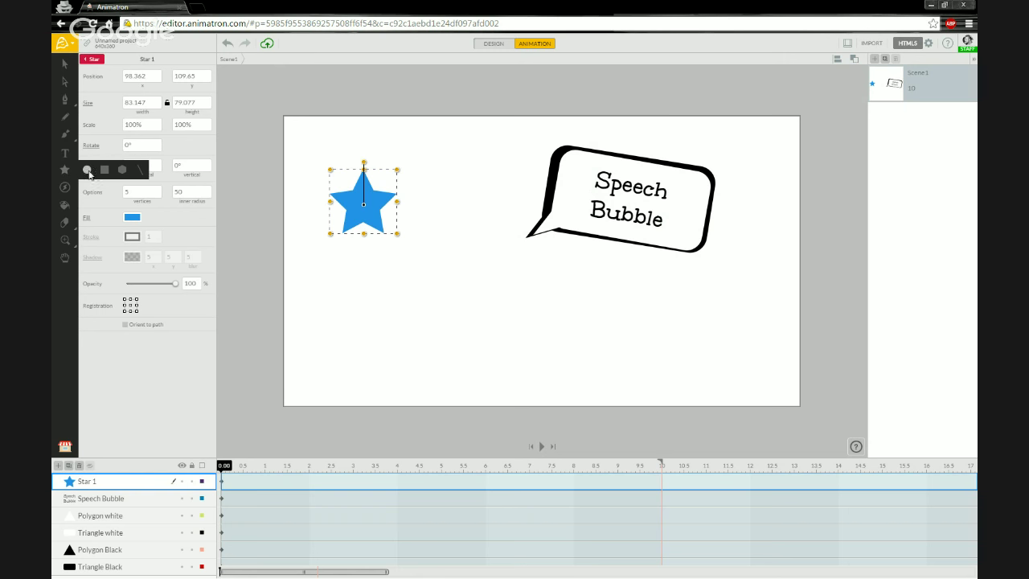
click(86, 171)
drag(303, 202, 399, 282)
mouse_move(71, 168)
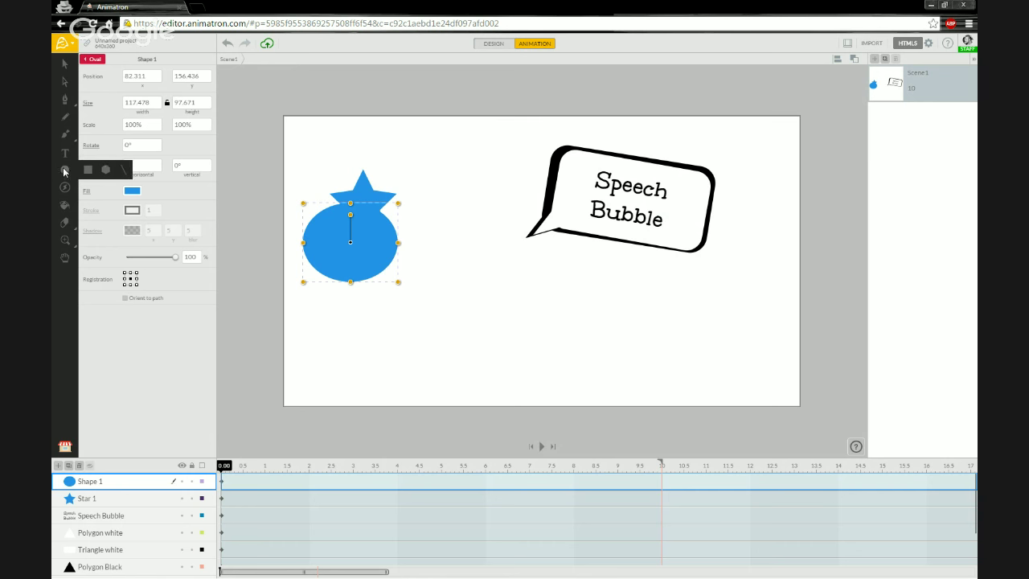
click(103, 170)
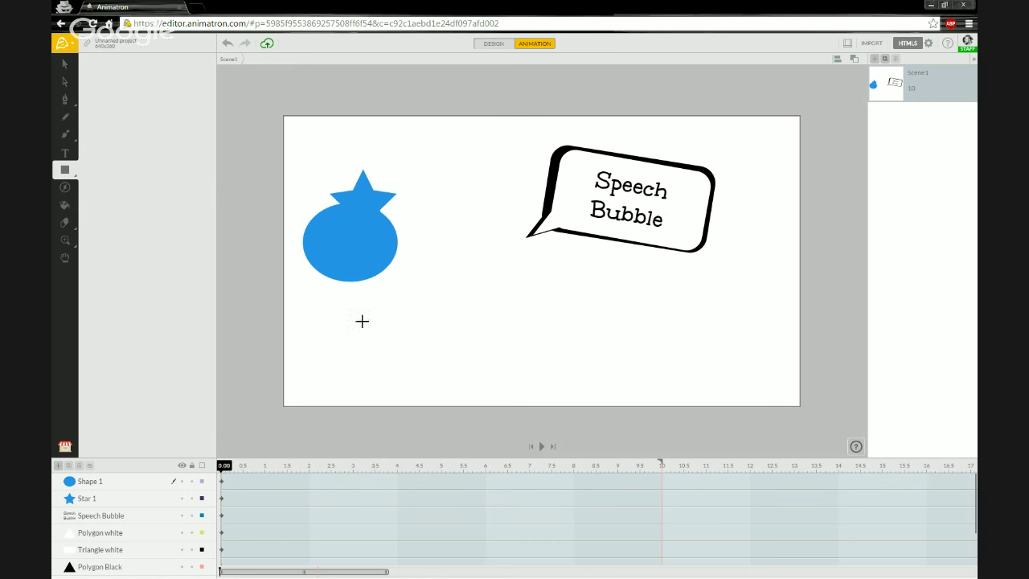
drag(434, 259, 366, 183)
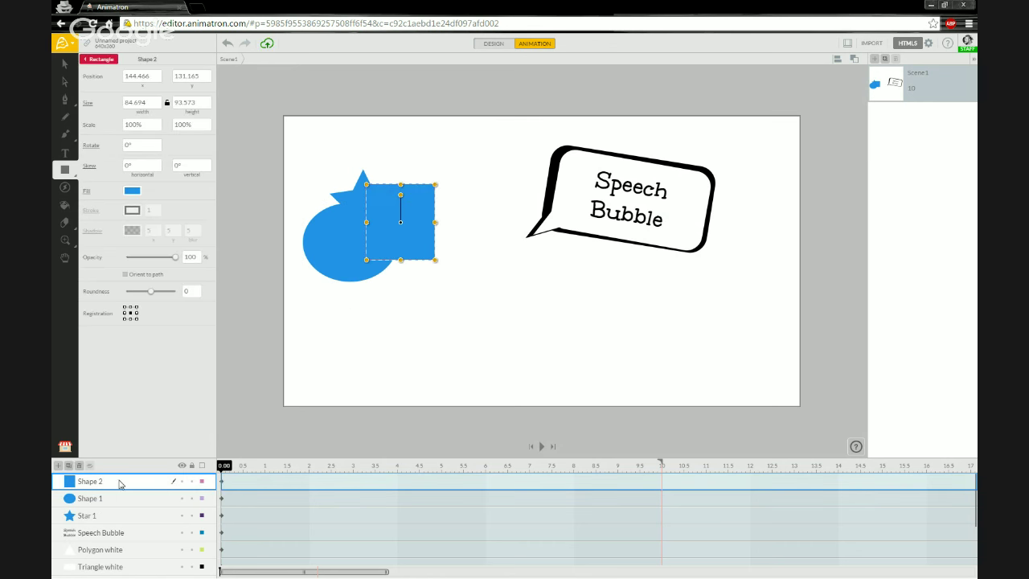
Step: Colour the rectangle red and the ellipse purple, then nudge the rectangle slightly right
click(133, 191)
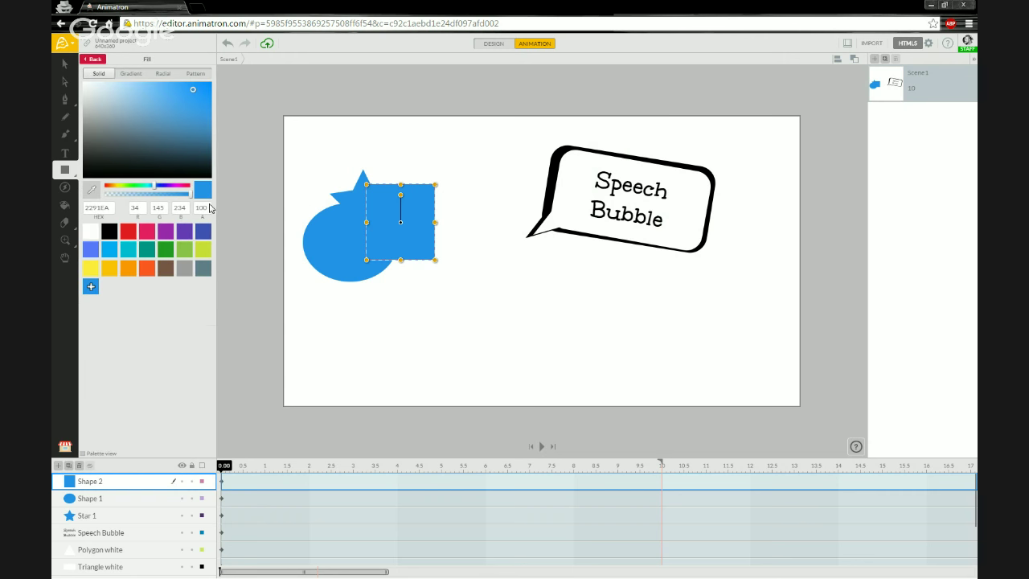
click(125, 234)
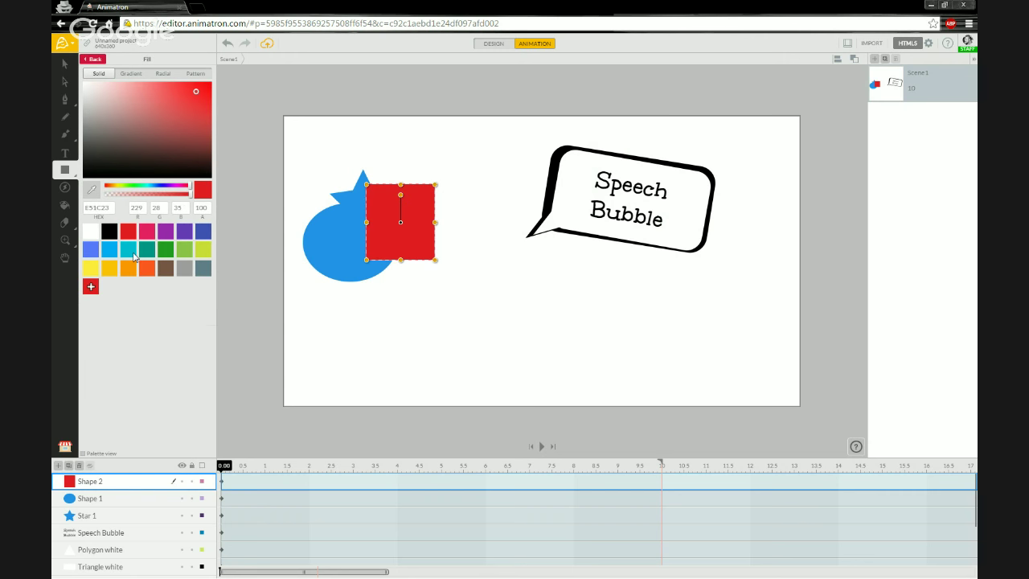
click(100, 499)
click(133, 191)
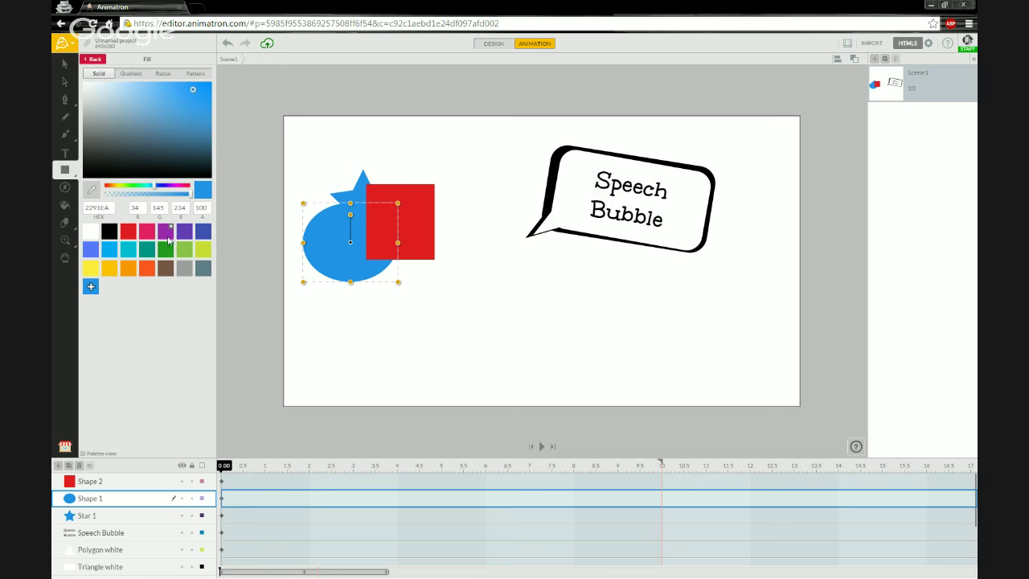
click(165, 235)
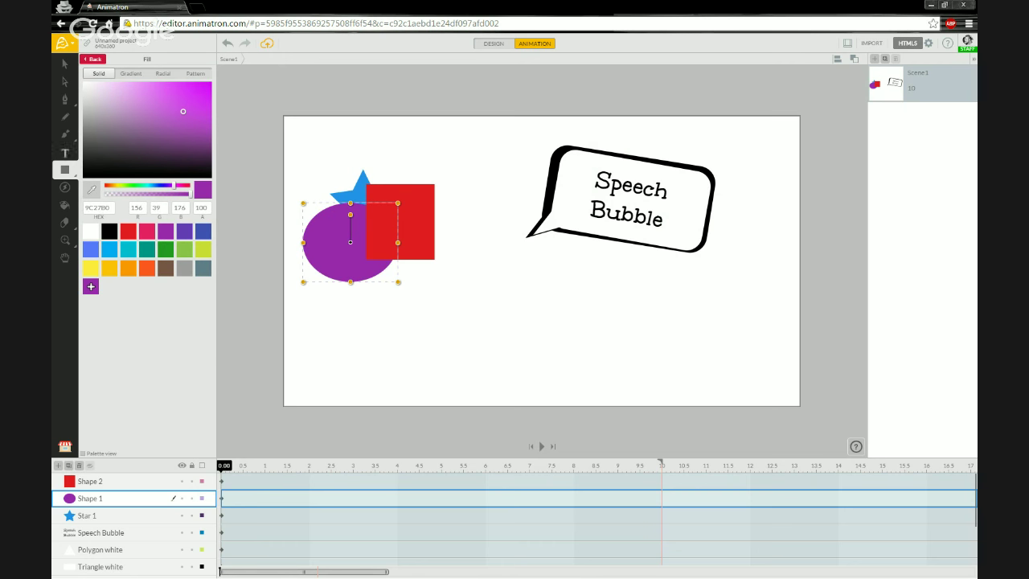
click(66, 65)
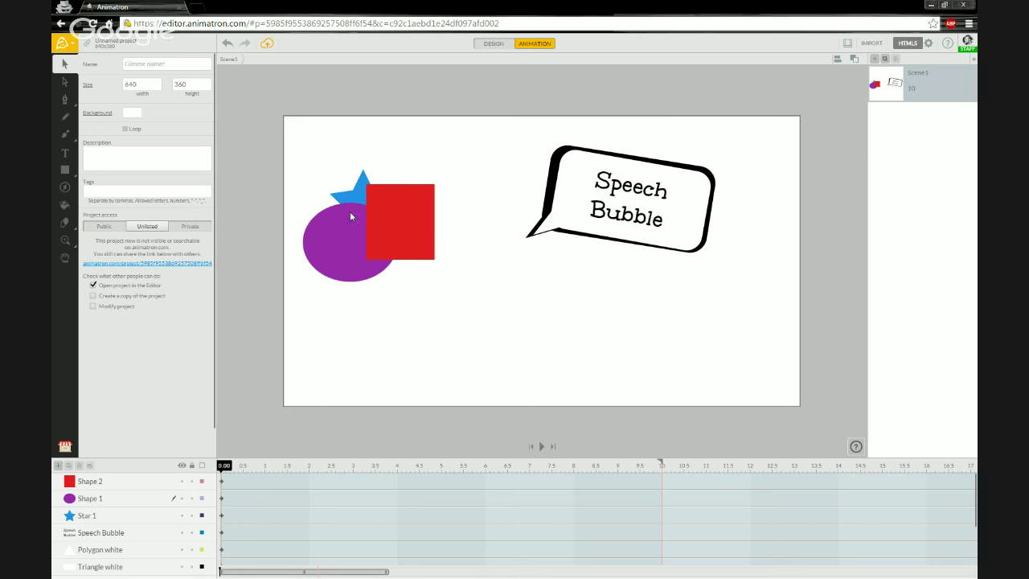
drag(394, 215, 412, 217)
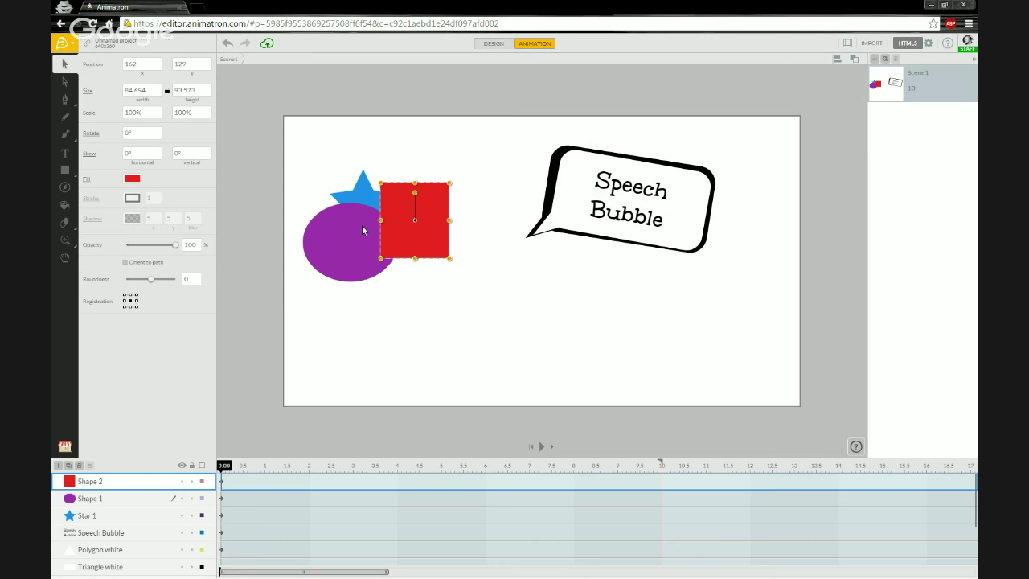
Step: Move the purple ellipse down-right and bring the star to the top, nudged over the rectangle
click(345, 239)
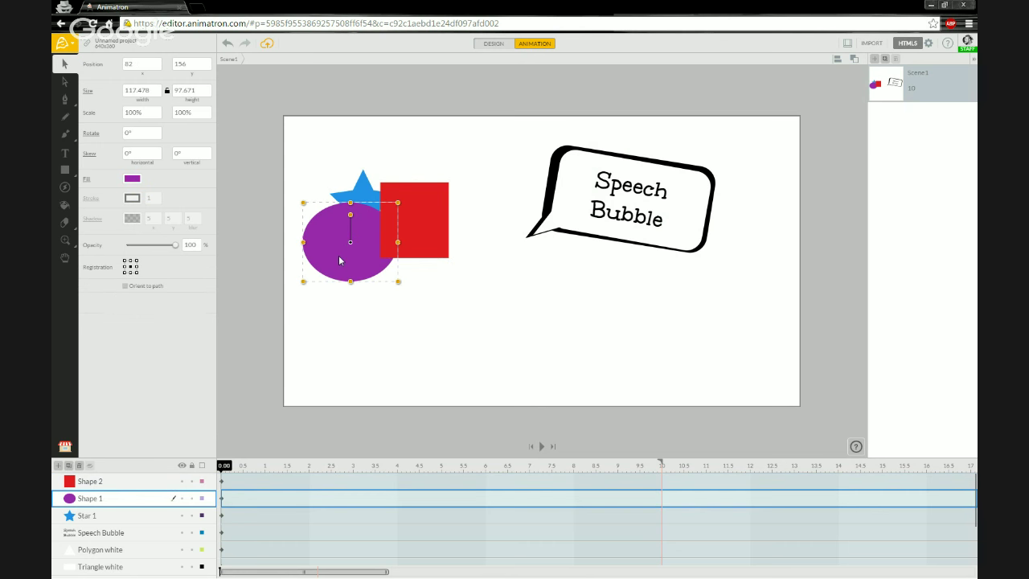
drag(325, 255, 342, 267)
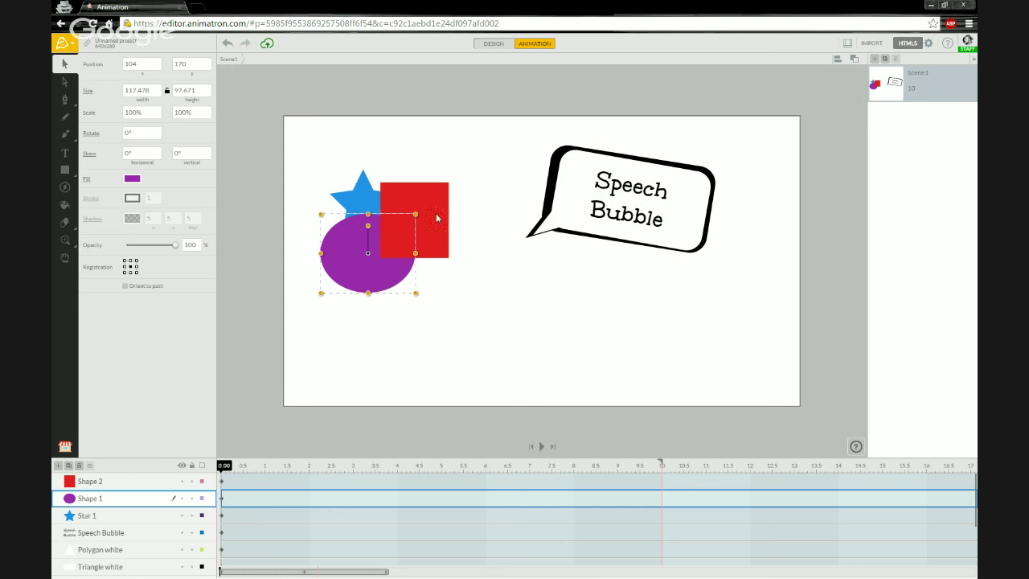
click(365, 199)
drag(106, 517, 115, 480)
drag(351, 202, 361, 210)
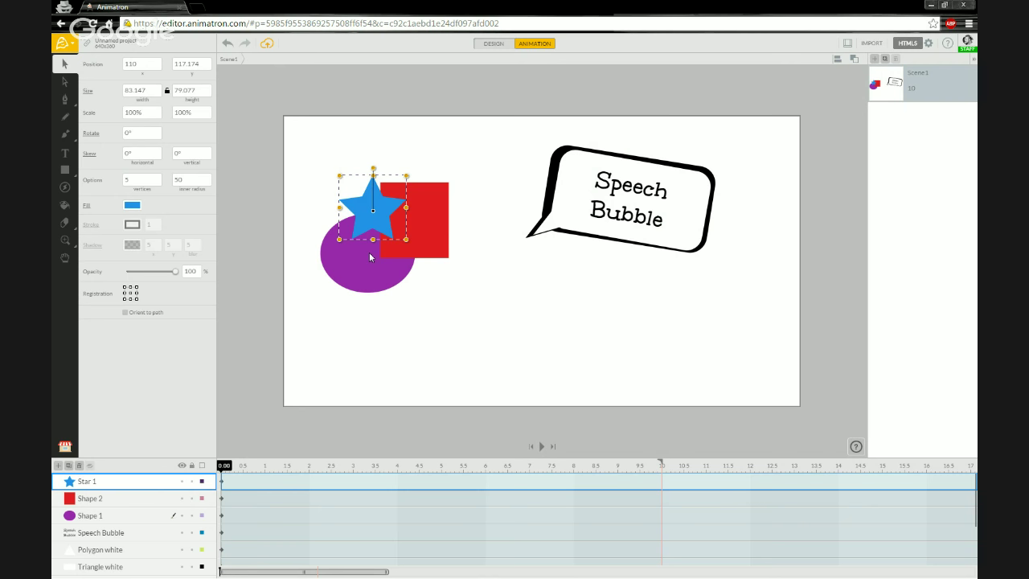
Step: Select the star together with the purple ellipse for shape combining
click(371, 257)
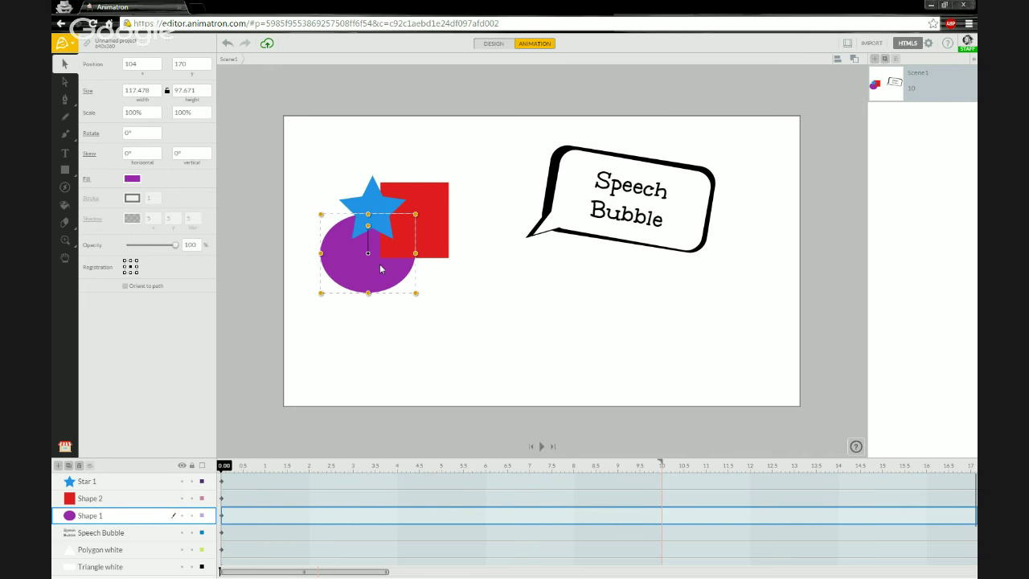
click(366, 200)
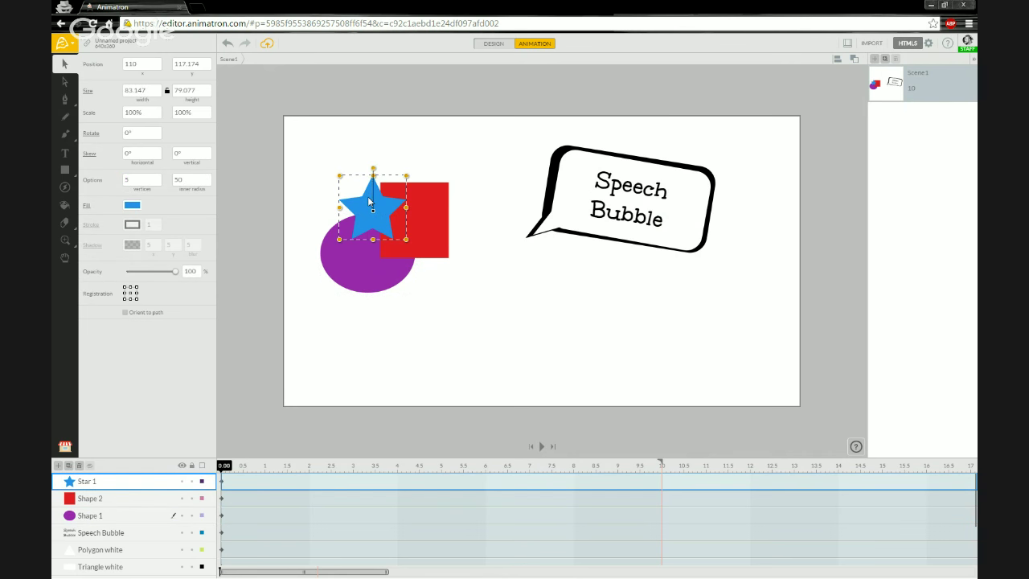
click(360, 234)
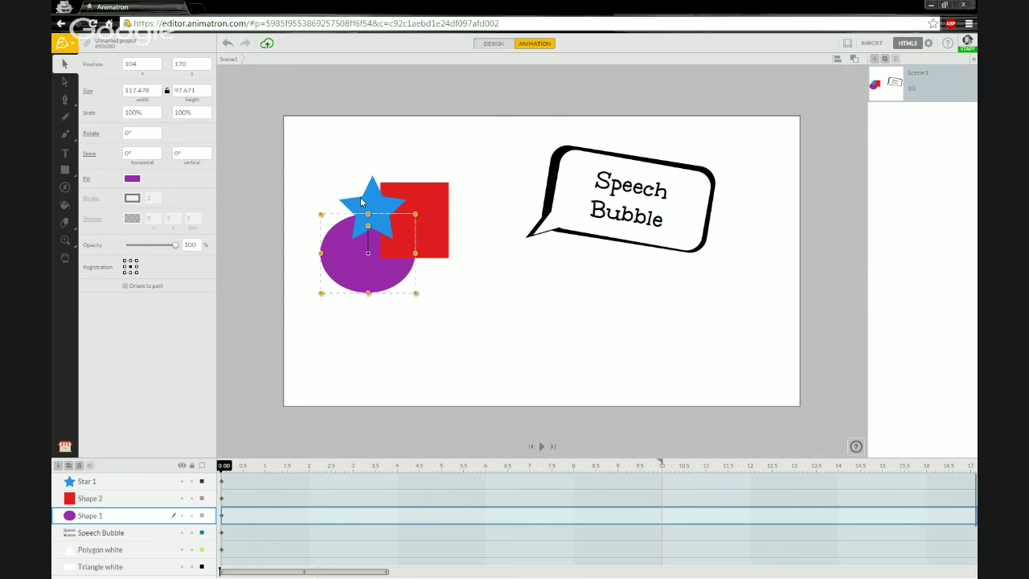
click(360, 197)
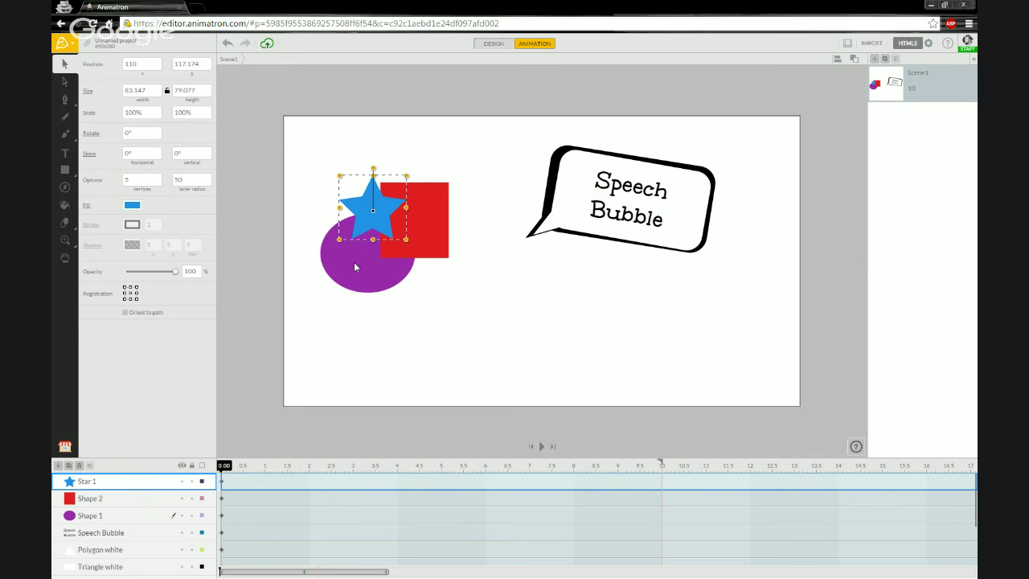
shift+click(356, 267)
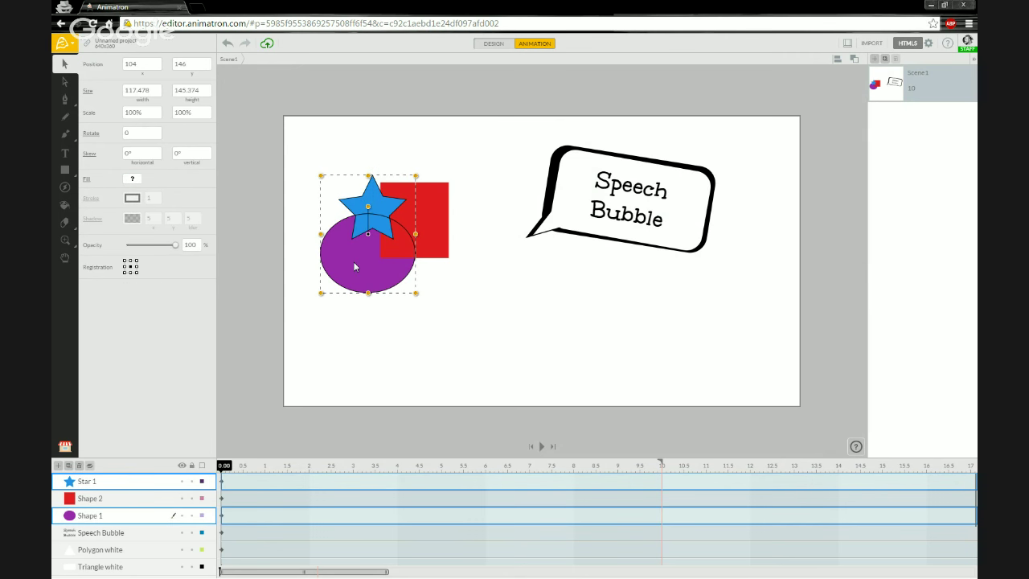
click(855, 58)
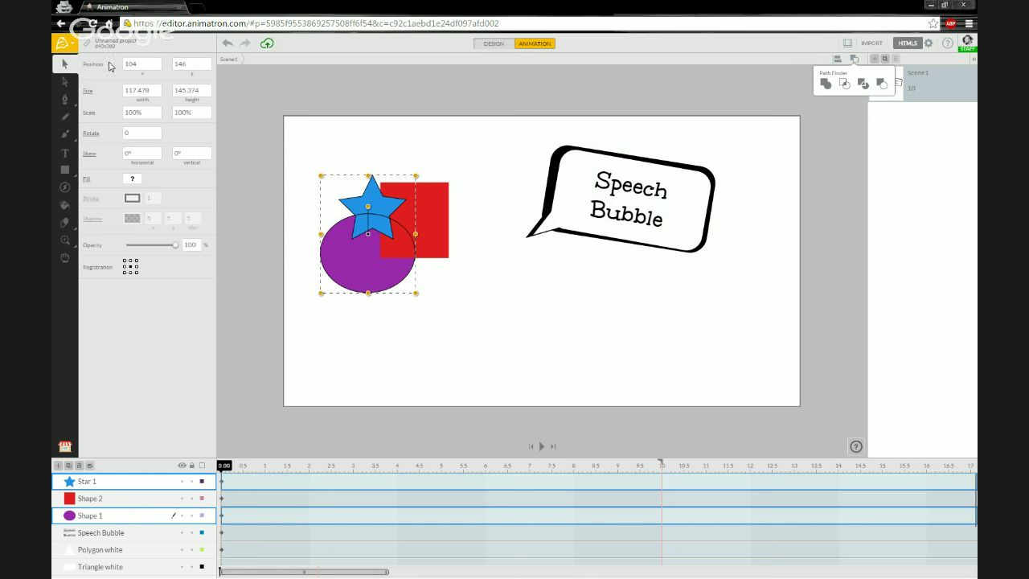
Step: Open the Animatron Project menu
click(64, 47)
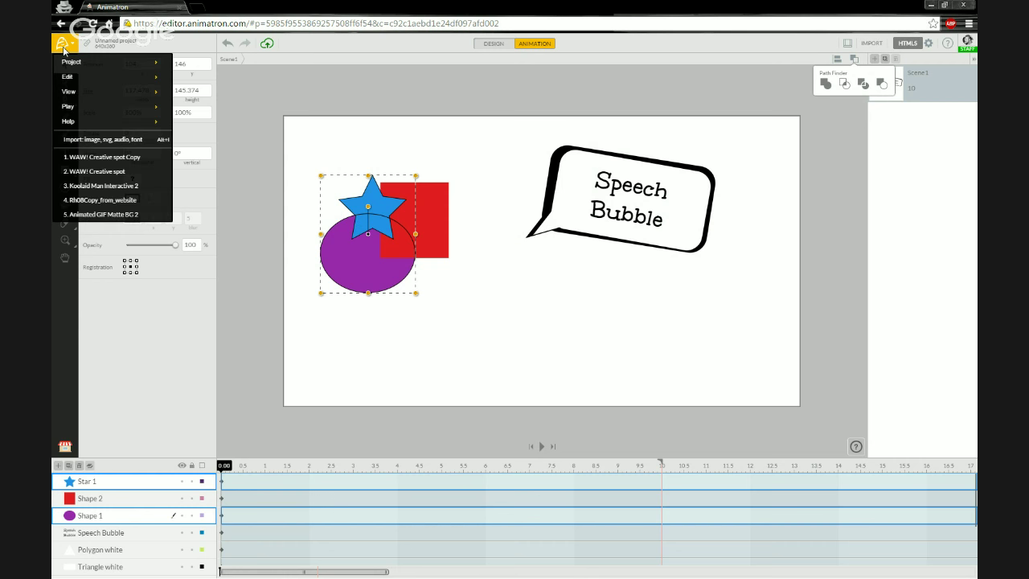
mouse_move(72, 62)
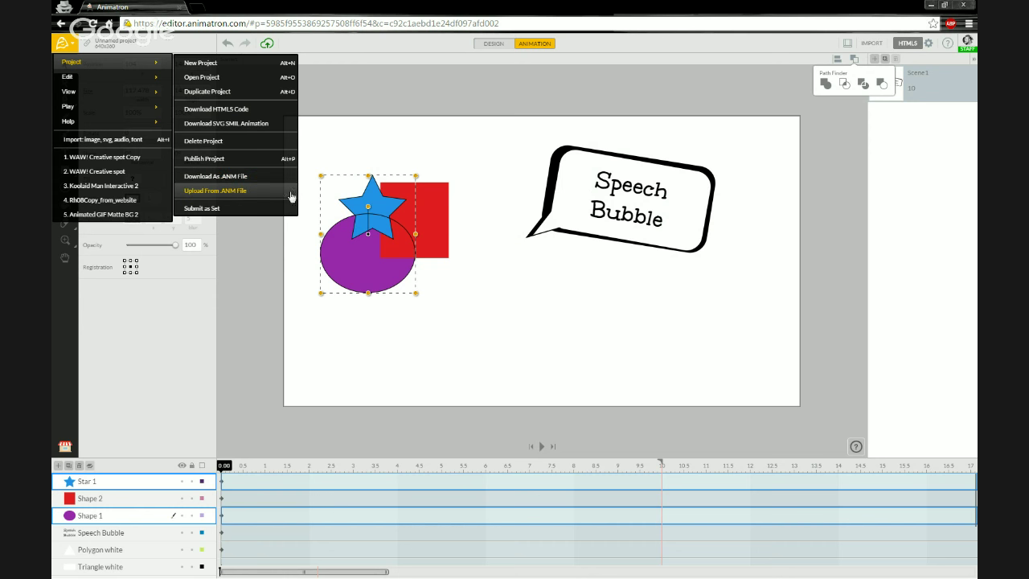
click(845, 86)
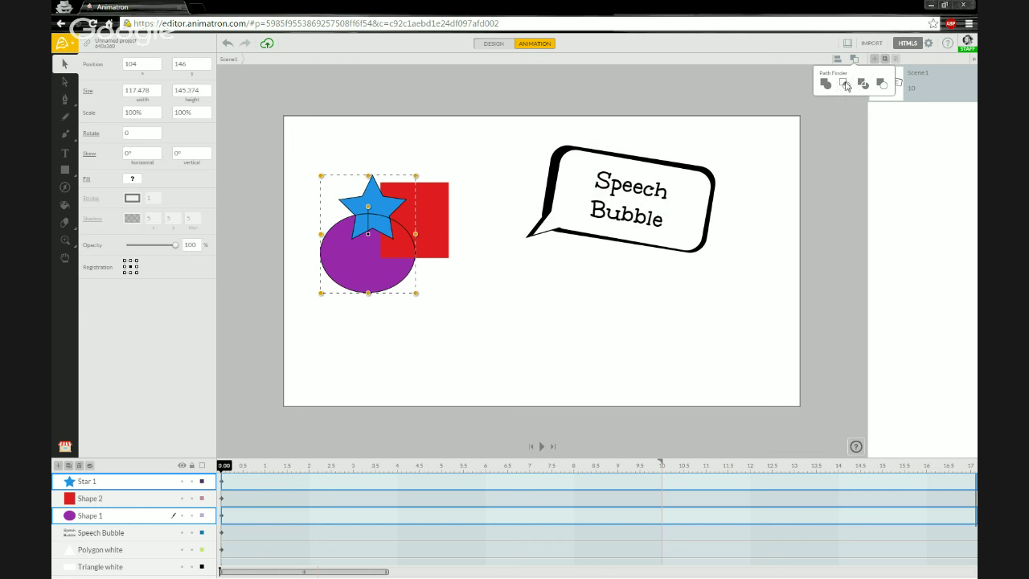
click(845, 85)
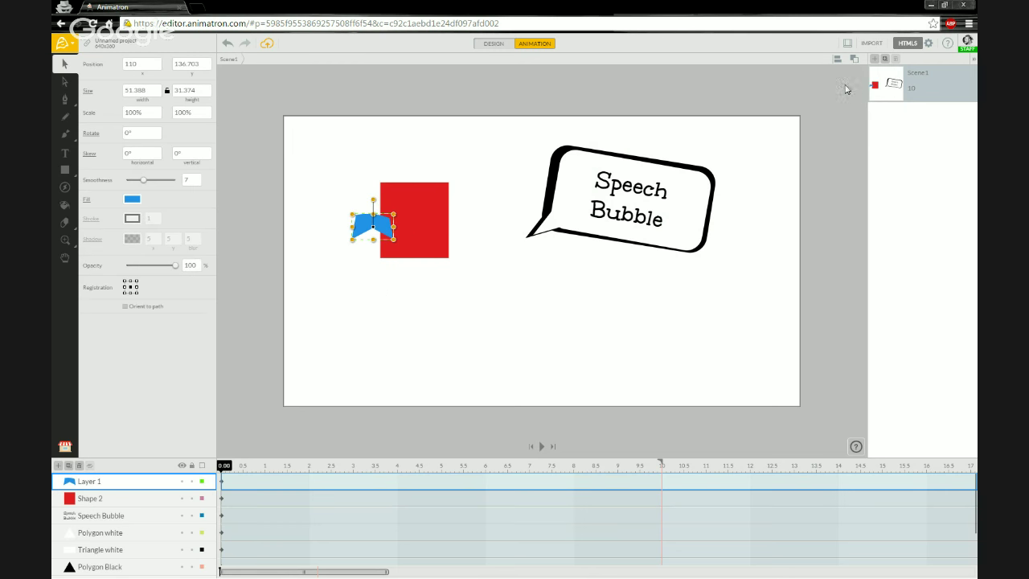
click(855, 61)
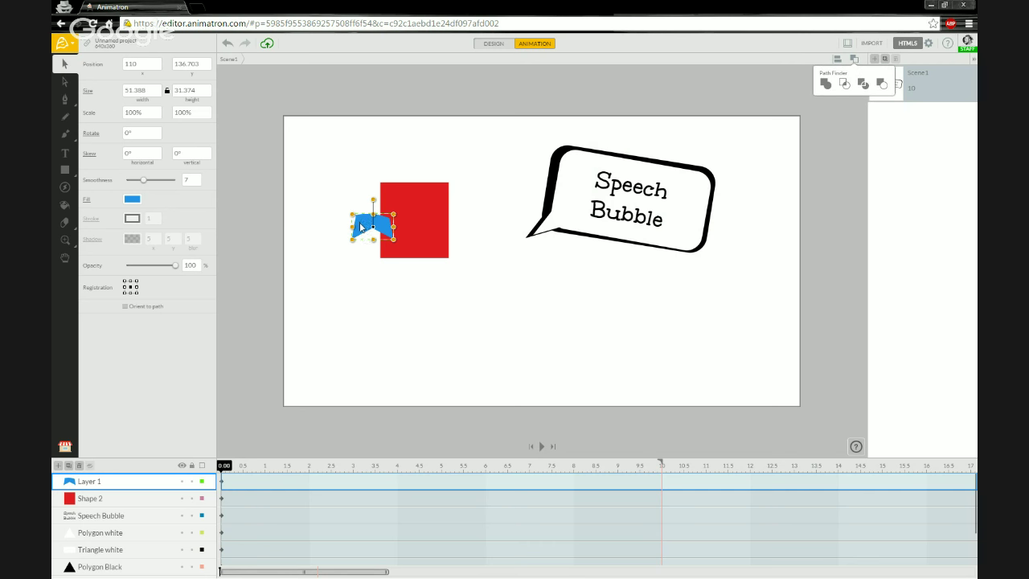
drag(361, 227, 332, 242)
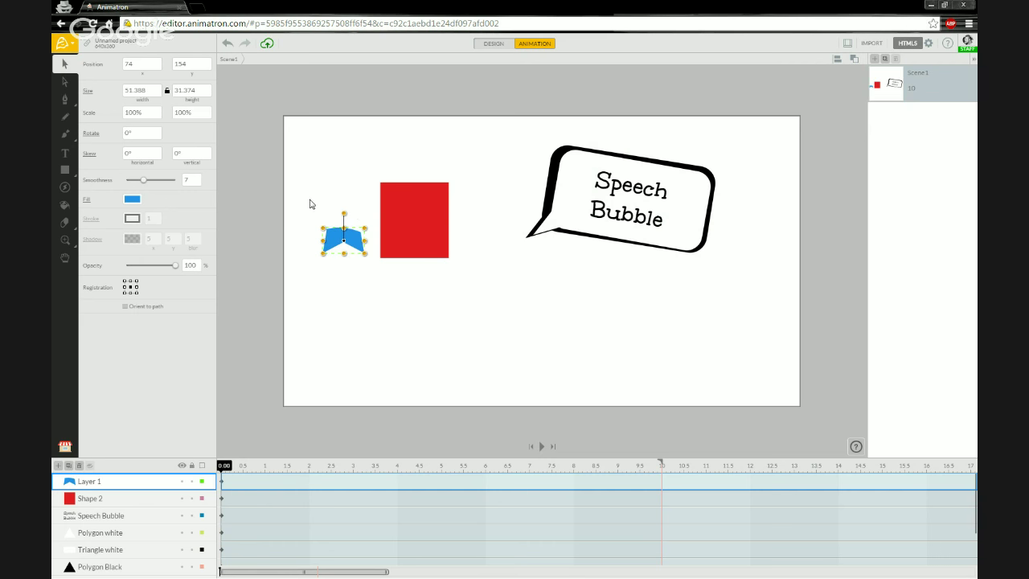
click(311, 205)
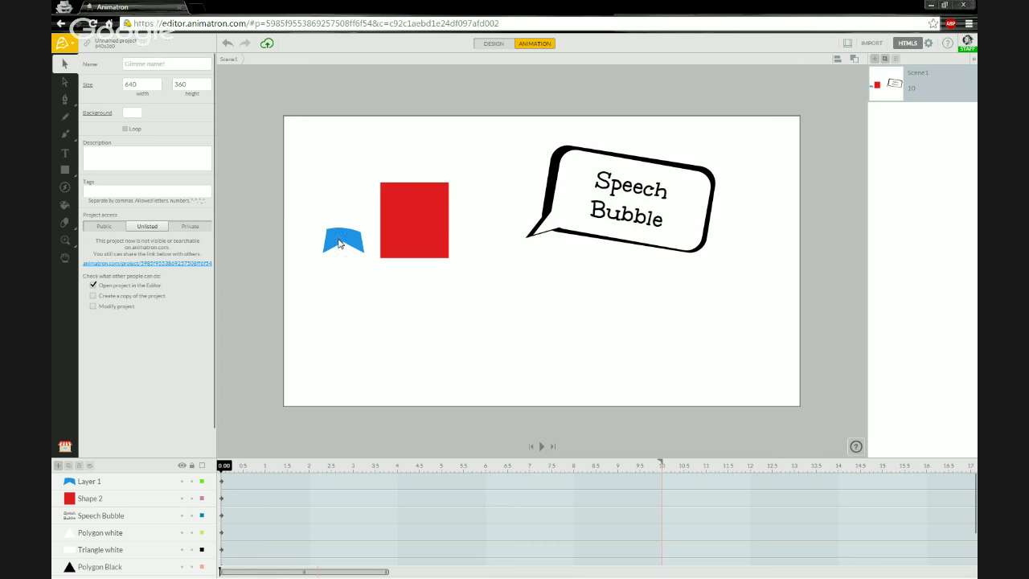
key(a)
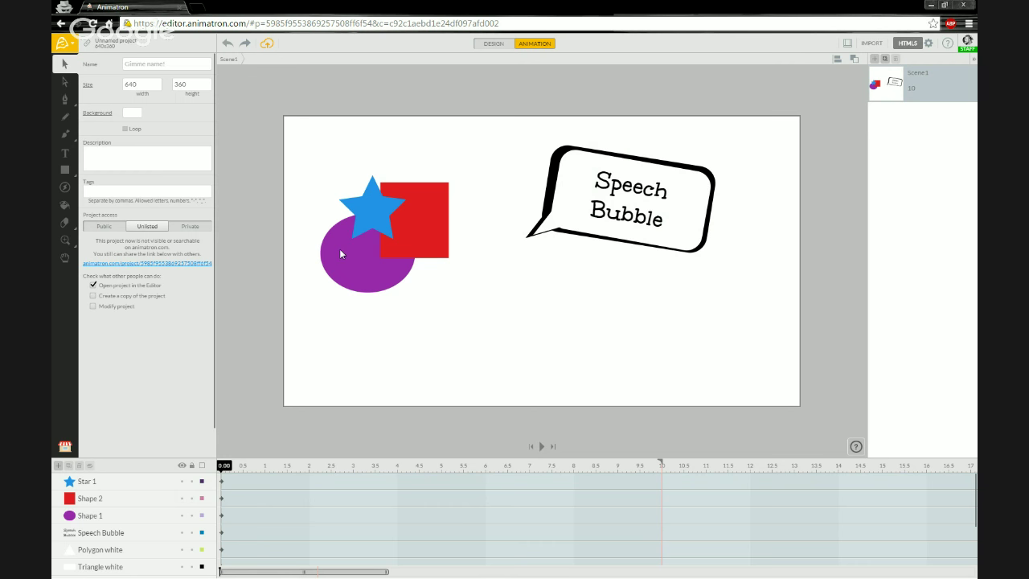
click(415, 209)
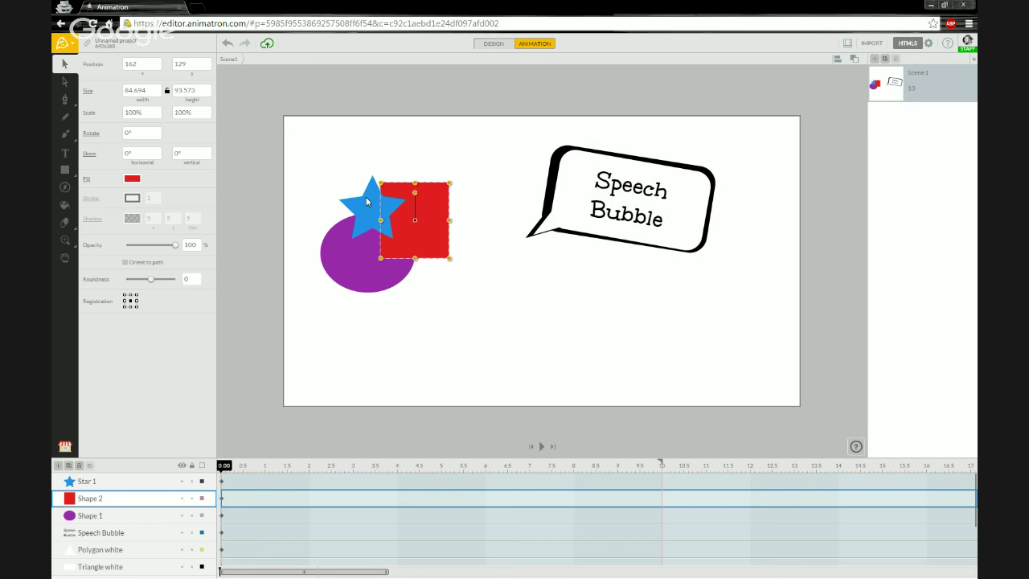
Step: Union Star 1 with the red Shape 2 and move the merged red shape to 190, 79
click(367, 202)
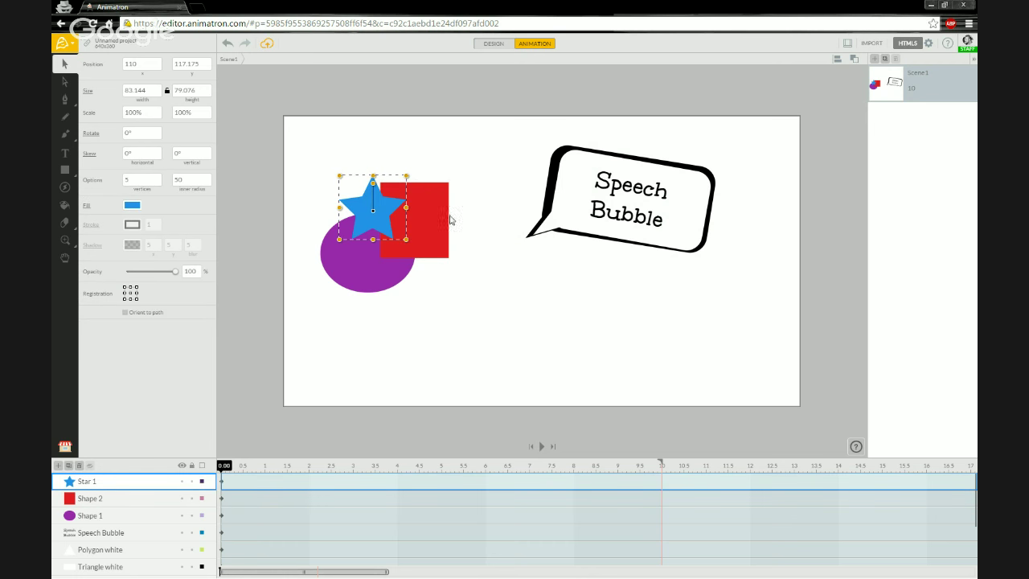
key(Tab)
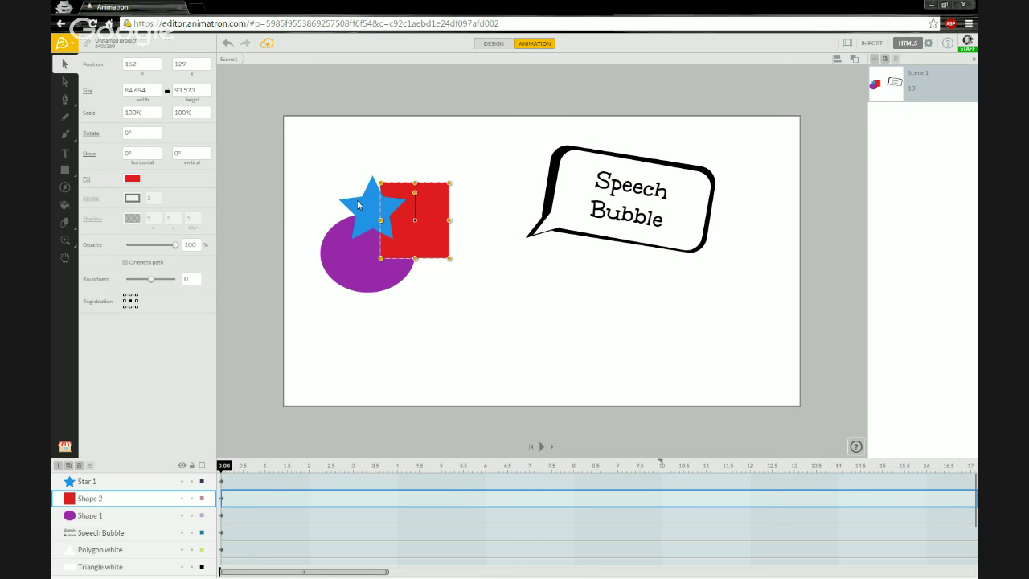
shift+click(358, 205)
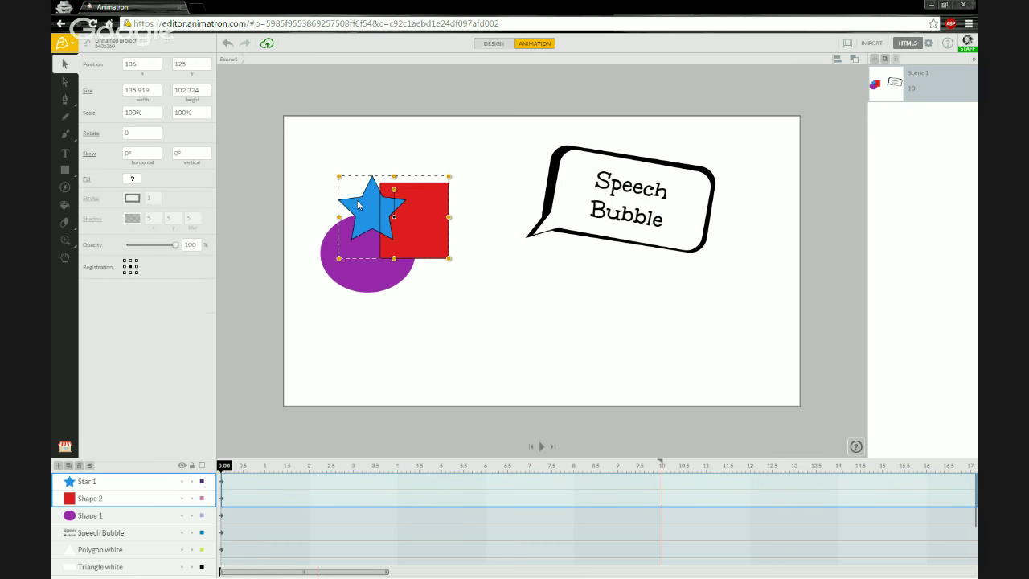
click(854, 60)
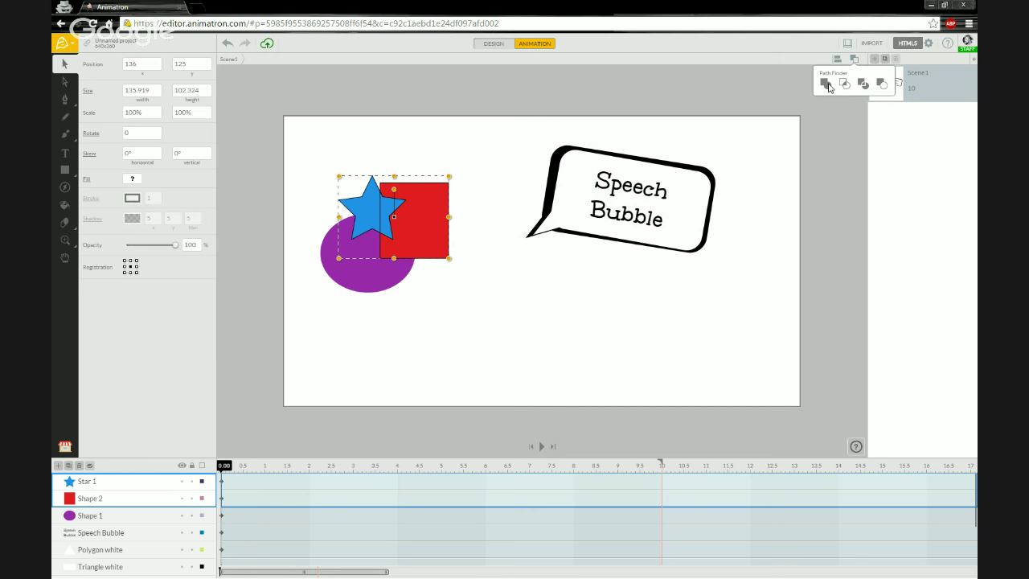
click(828, 85)
drag(427, 212, 472, 170)
click(377, 198)
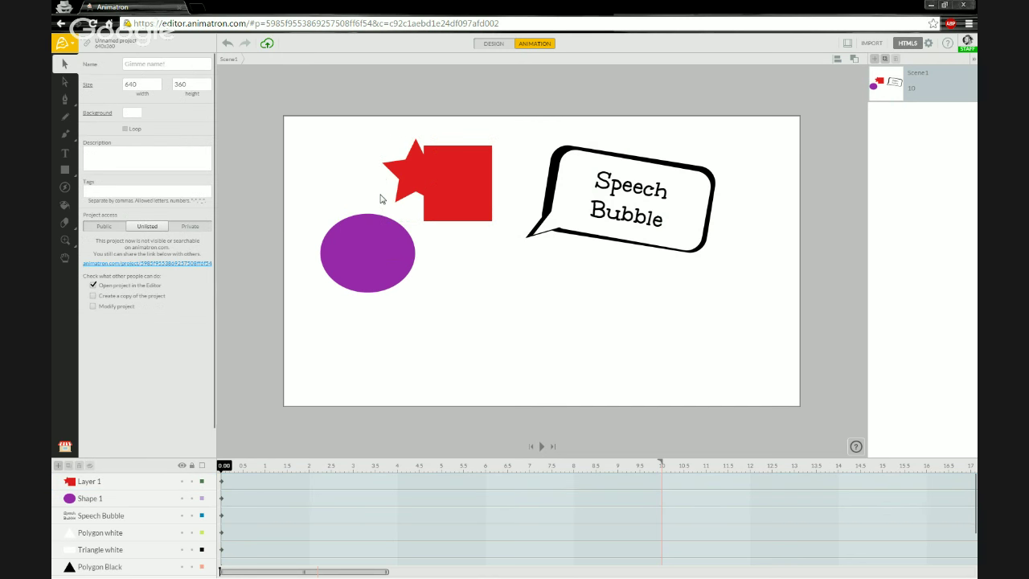
click(447, 188)
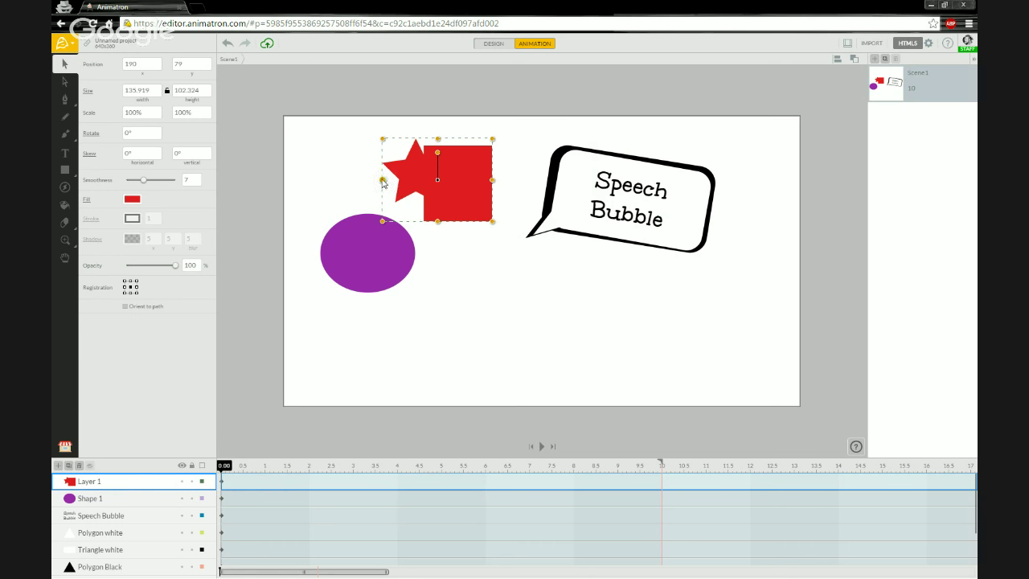
Step: Position the red star-and-square shape and the purple ellipse so they overlap
click(352, 180)
click(854, 59)
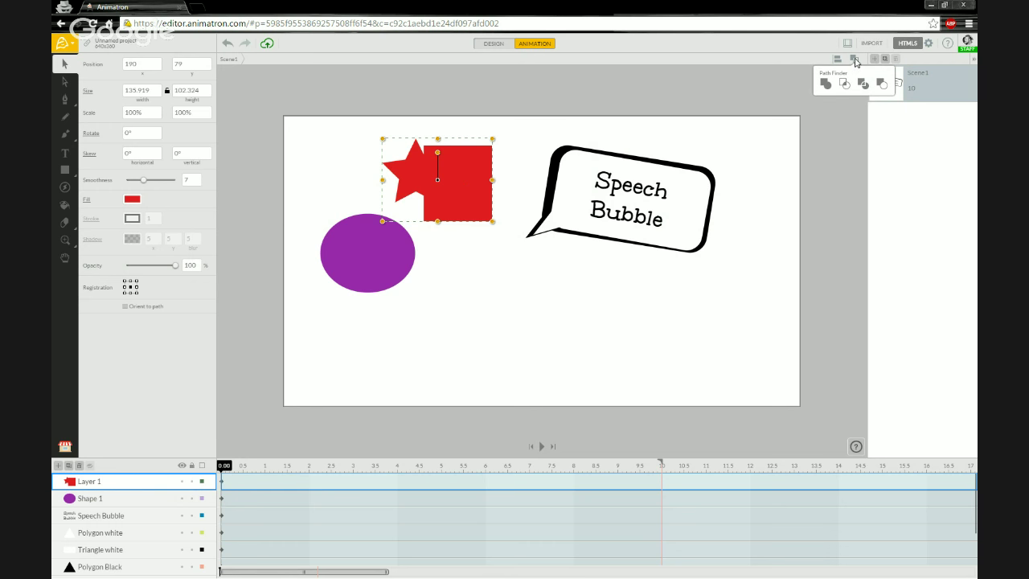
click(857, 62)
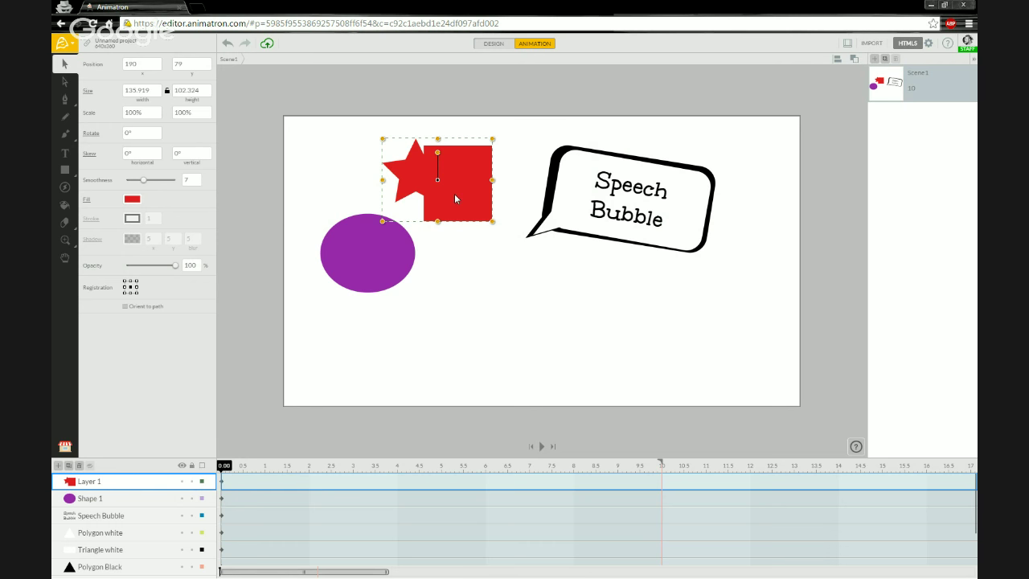
drag(454, 194, 474, 315)
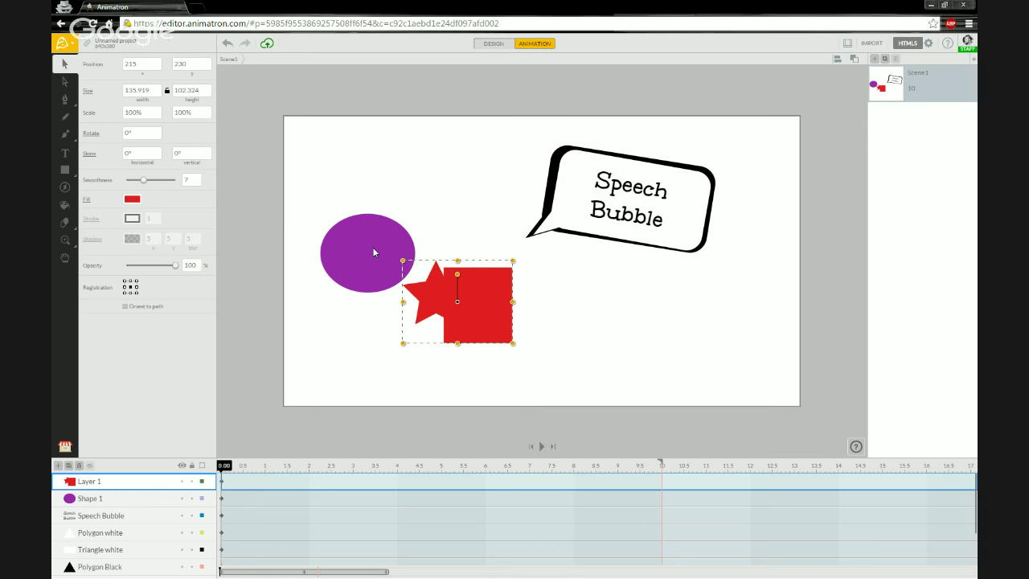
click(373, 252)
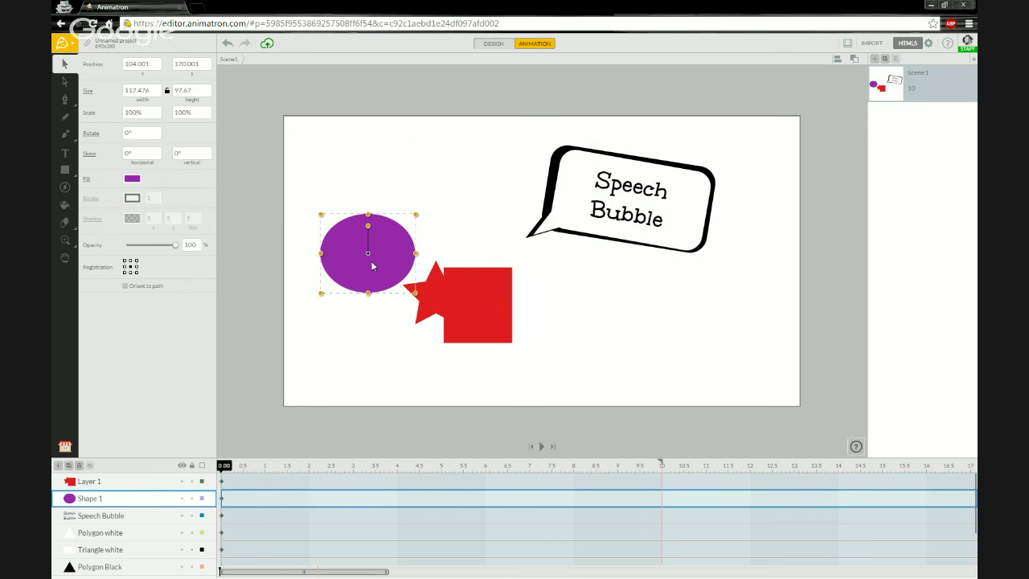
drag(436, 257, 466, 293)
Step: Unite the red shape and purple ellipse into a single red Layer 2 shape
click(420, 345)
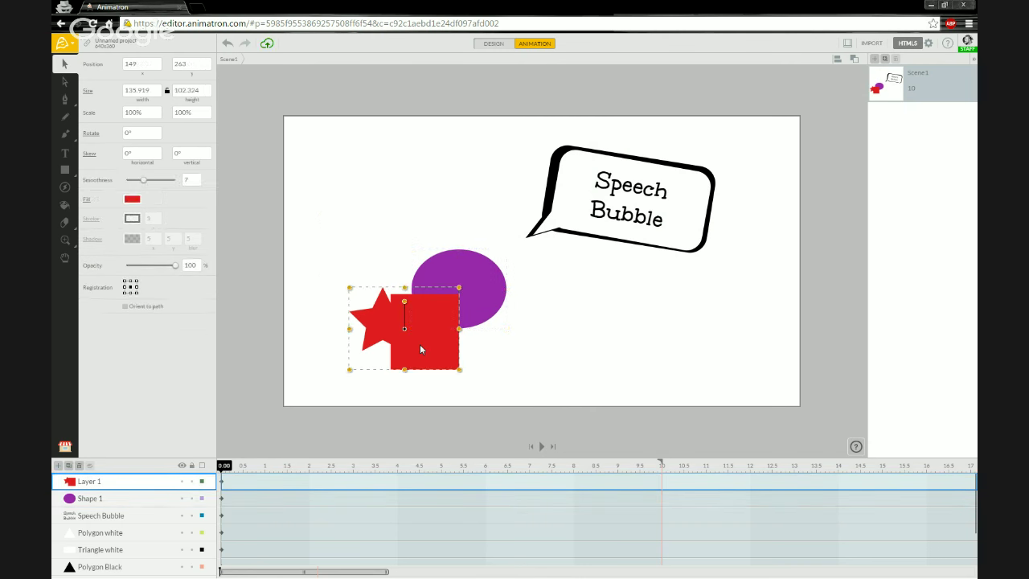
shift+click(483, 288)
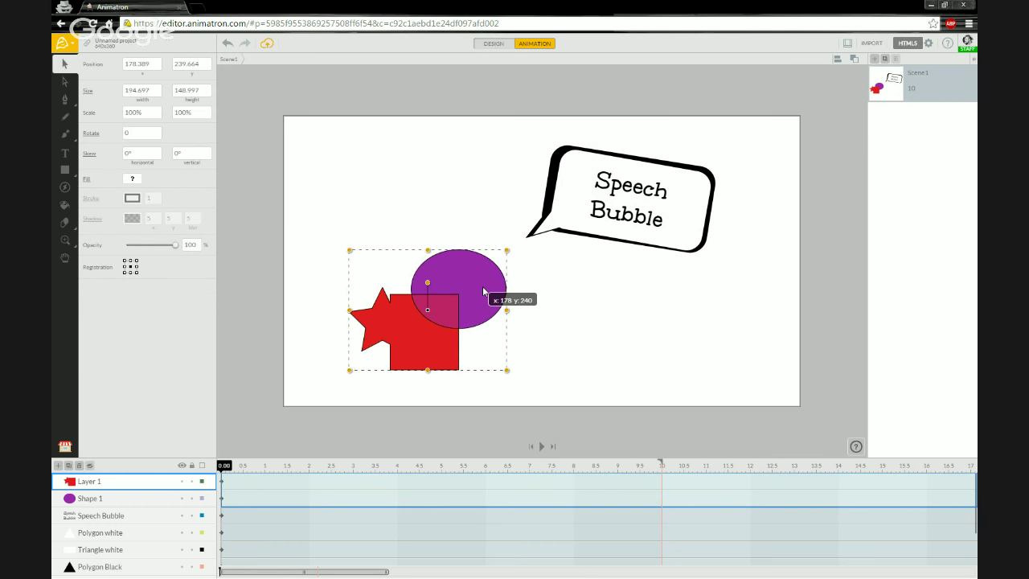
click(855, 60)
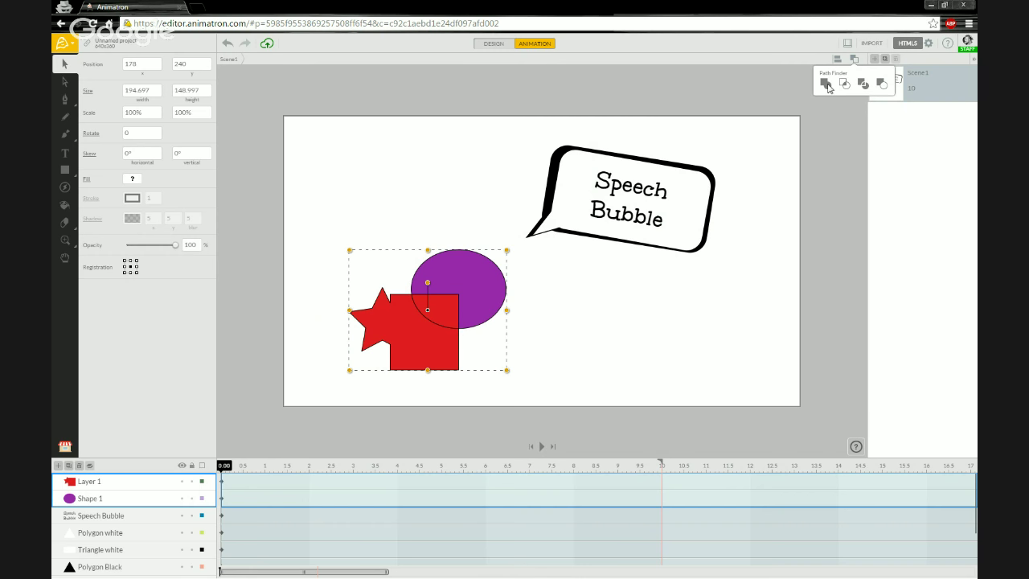
click(328, 277)
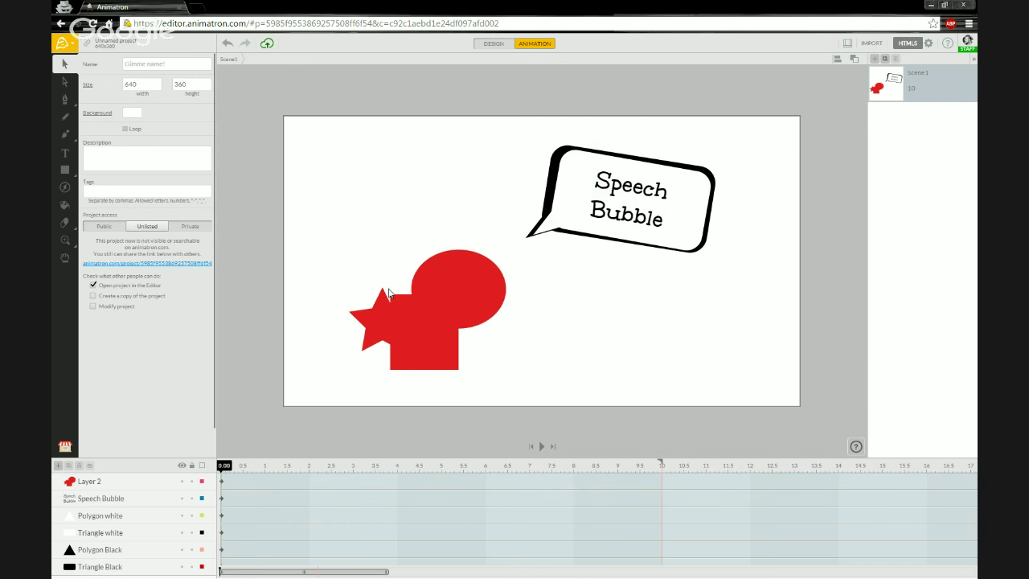
Step: Move the red compound shape up-left to 147, 180 and switch to the Subselection tool
drag(408, 339, 388, 296)
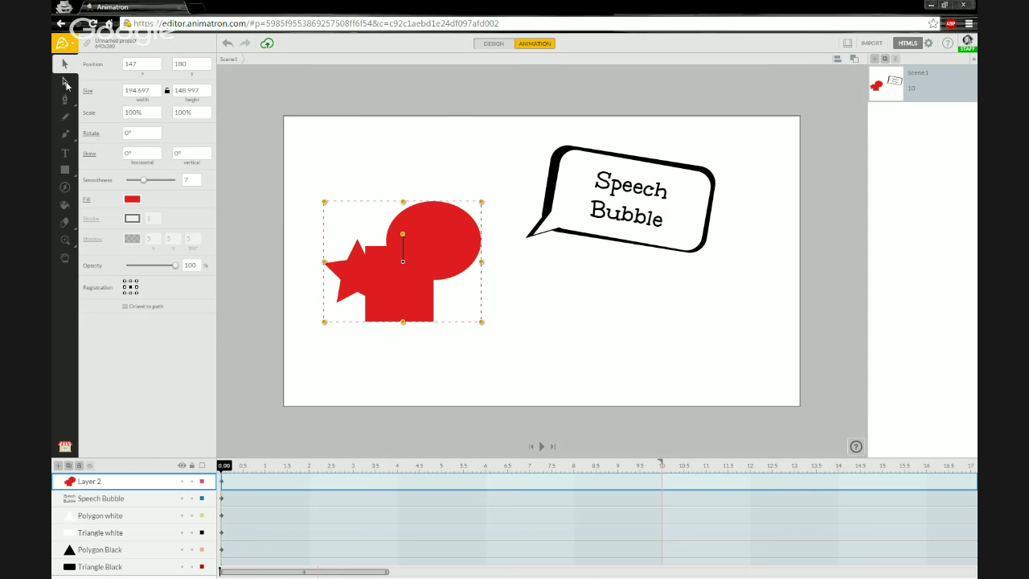
click(66, 83)
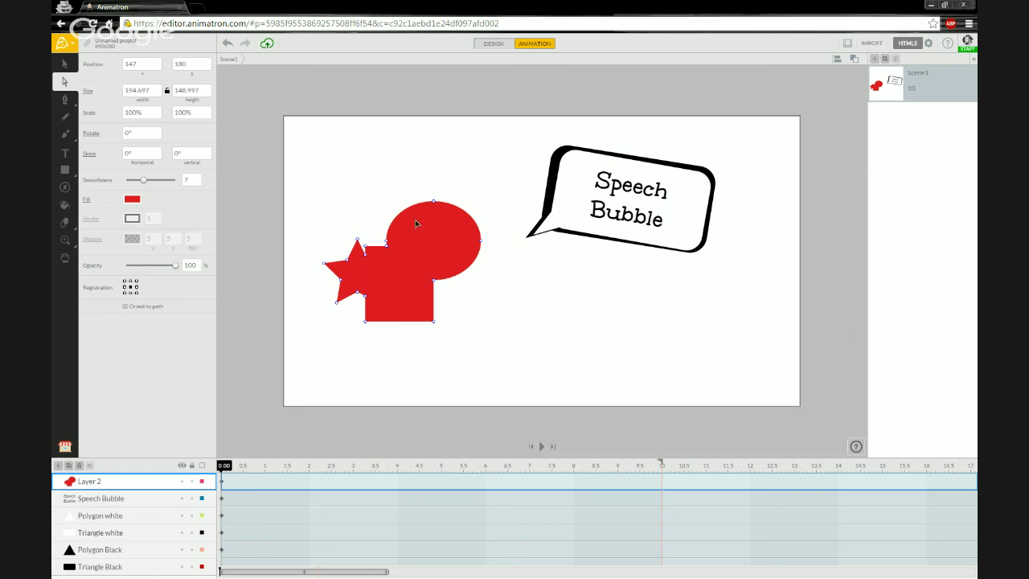
Step: Zoom in on the red star-square-circle shape and bring its Smoothness back down to 0
scroll(402, 252, up, 4)
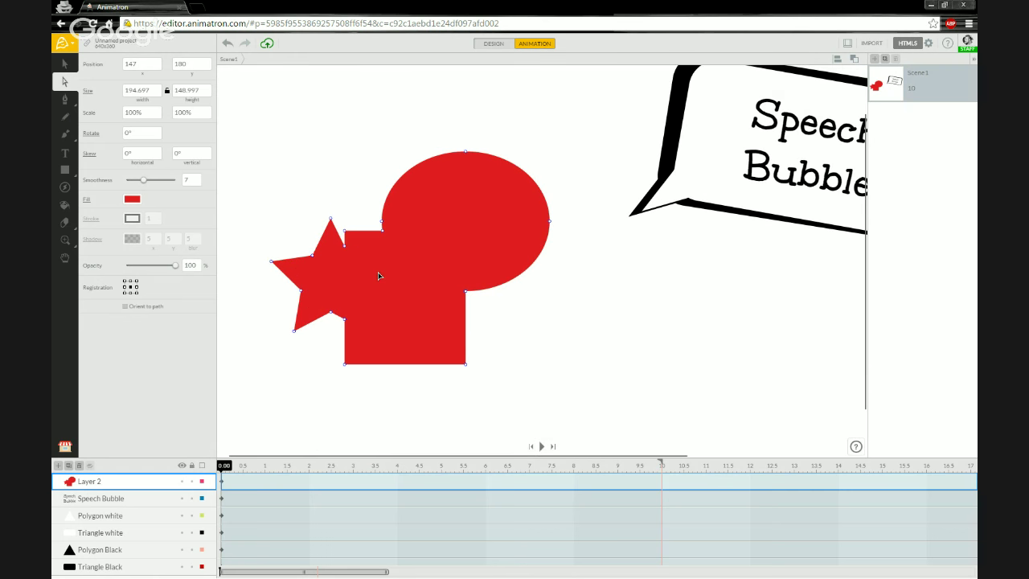
scroll(377, 257, down, 2)
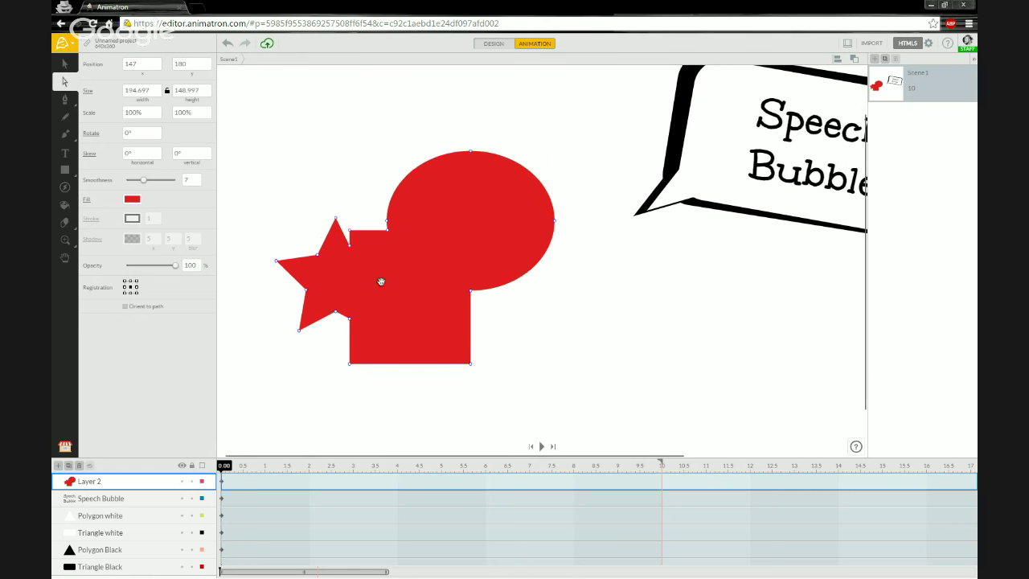
drag(417, 281, 428, 281)
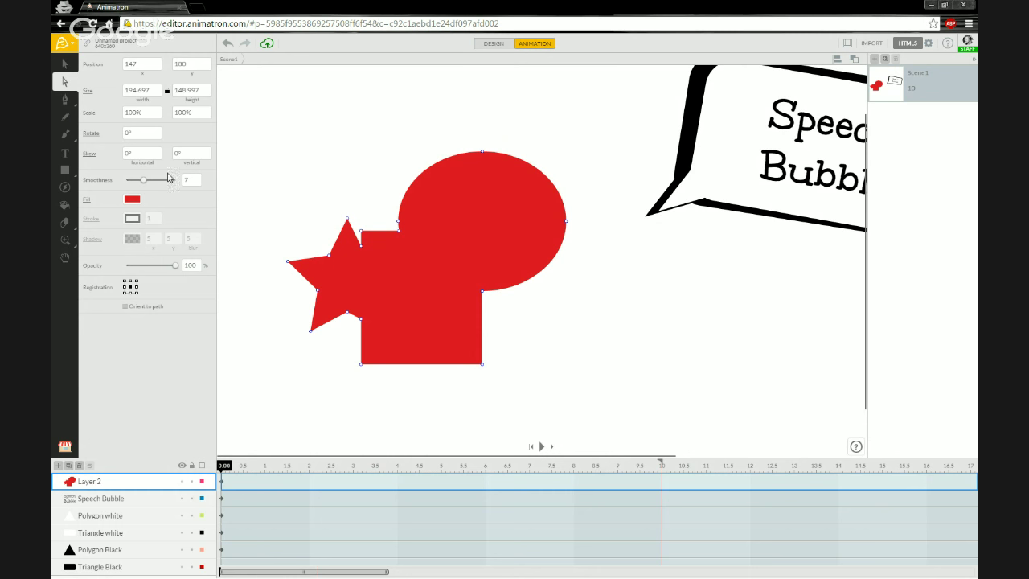
drag(143, 180, 139, 180)
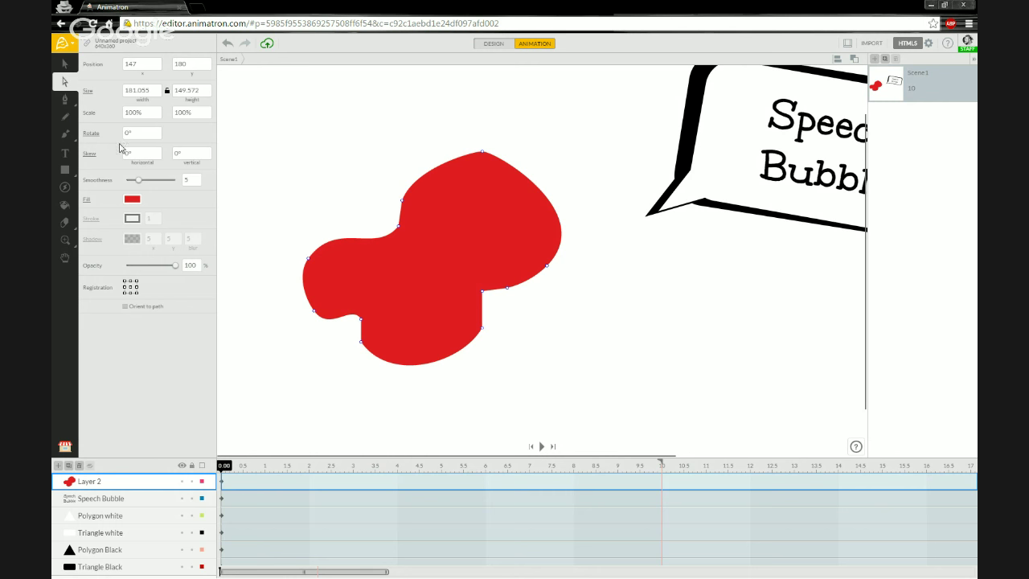
click(138, 182)
drag(135, 183, 135, 183)
drag(135, 183, 123, 181)
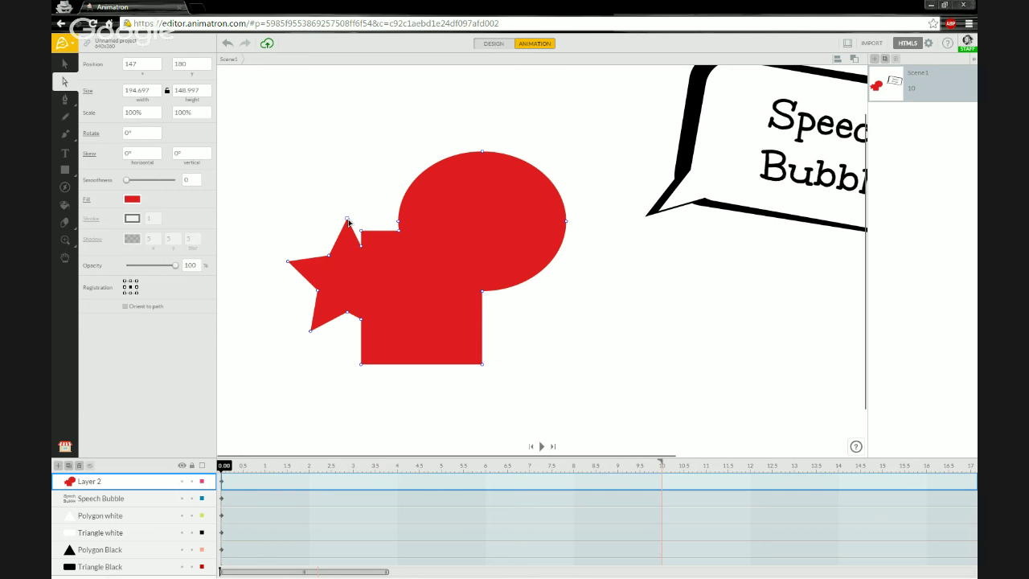
Step: Drag the star's top point and left-side vertices out into long spikes and a new arm
drag(347, 219, 319, 172)
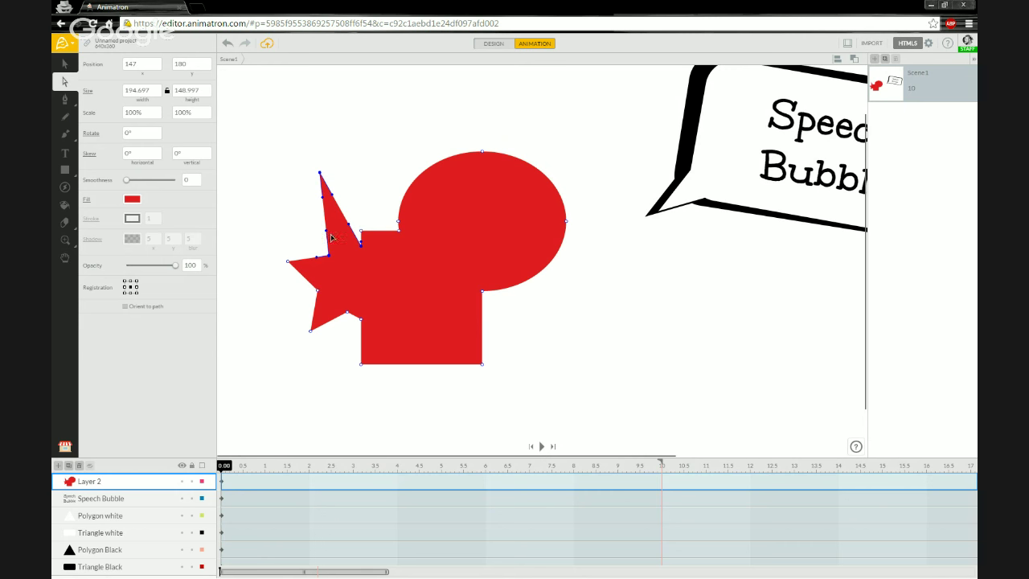
drag(327, 257, 279, 187)
drag(288, 263, 276, 290)
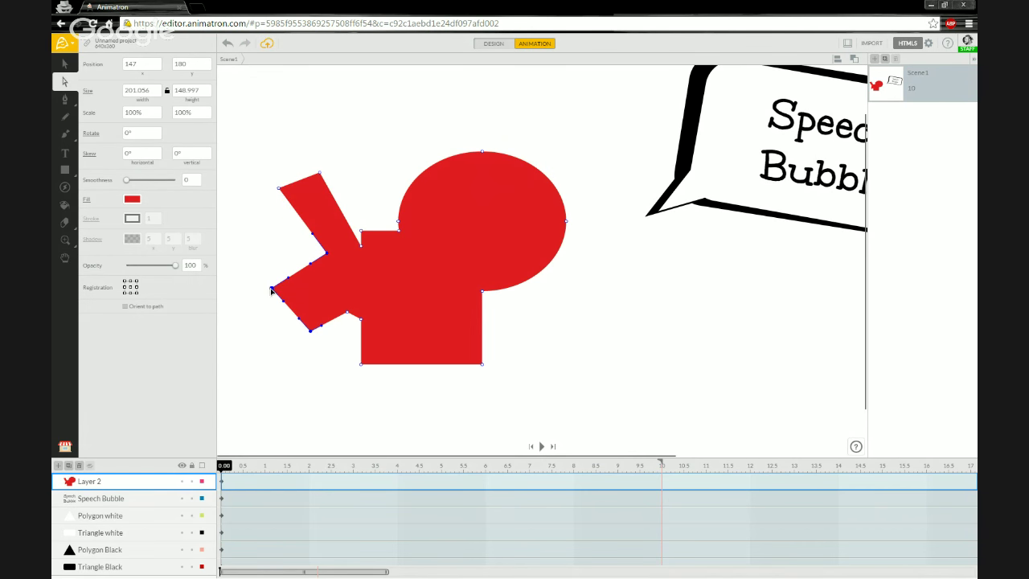
drag(310, 330, 293, 376)
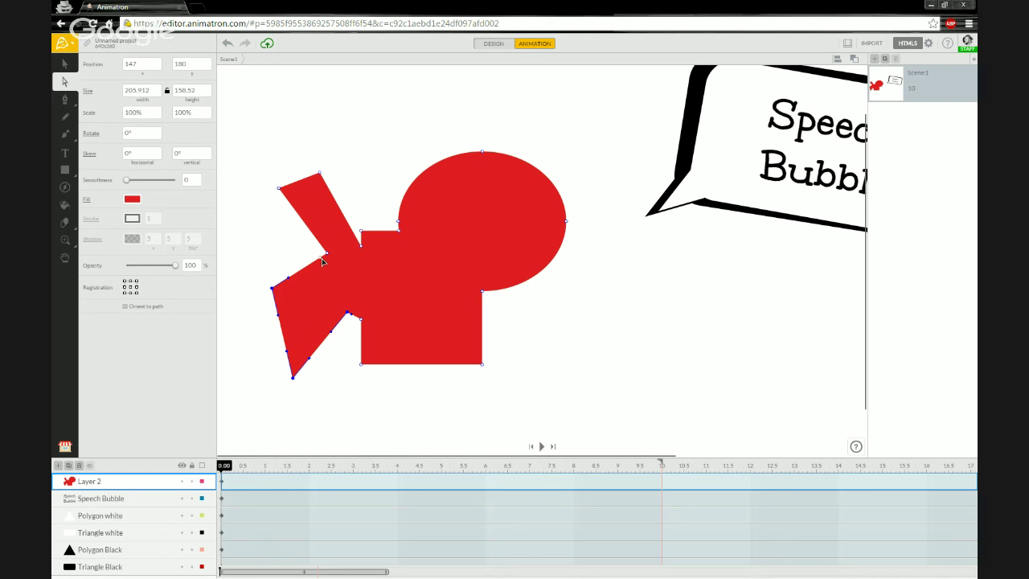
drag(326, 255, 335, 261)
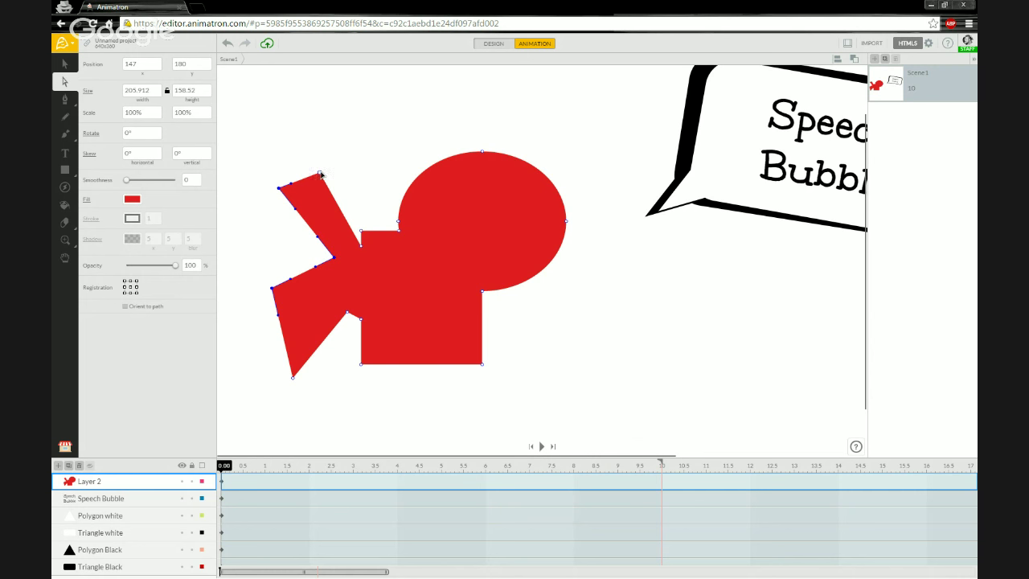
Step: Curve the upper fin's edges with Bezier handles into a swooping spike and fine-tune its tip
drag(320, 173, 328, 139)
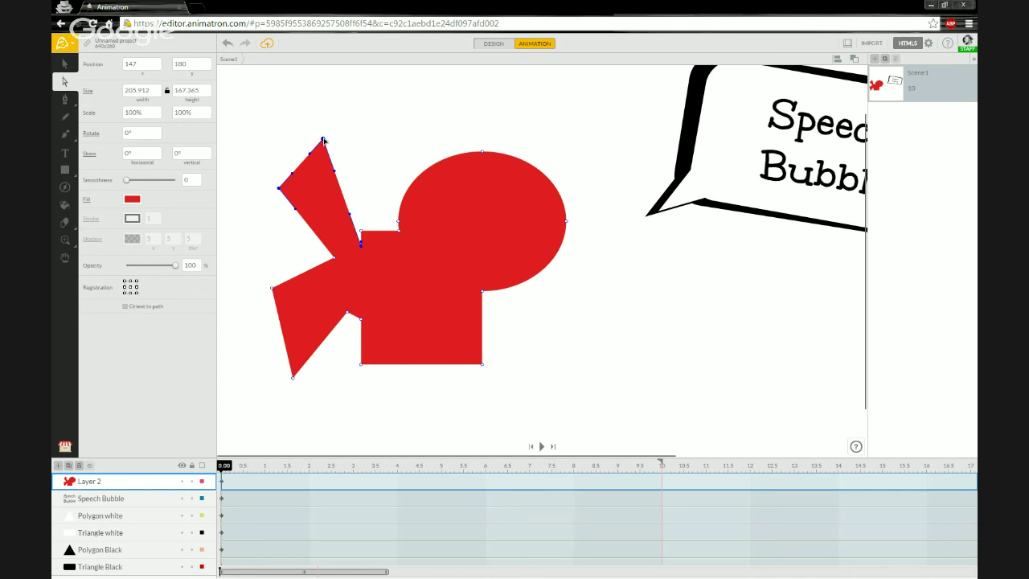
drag(329, 139, 282, 116)
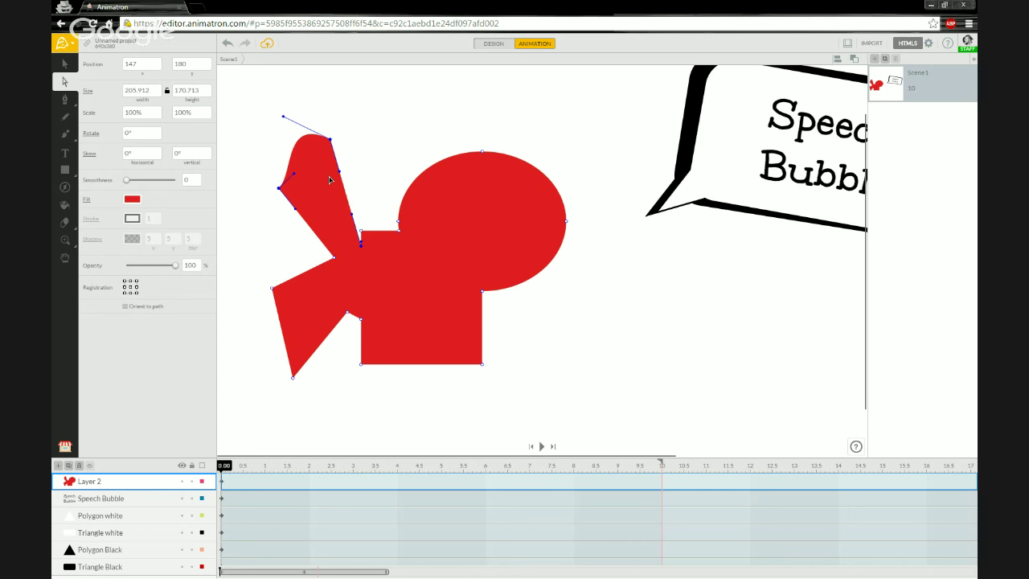
drag(341, 174, 370, 163)
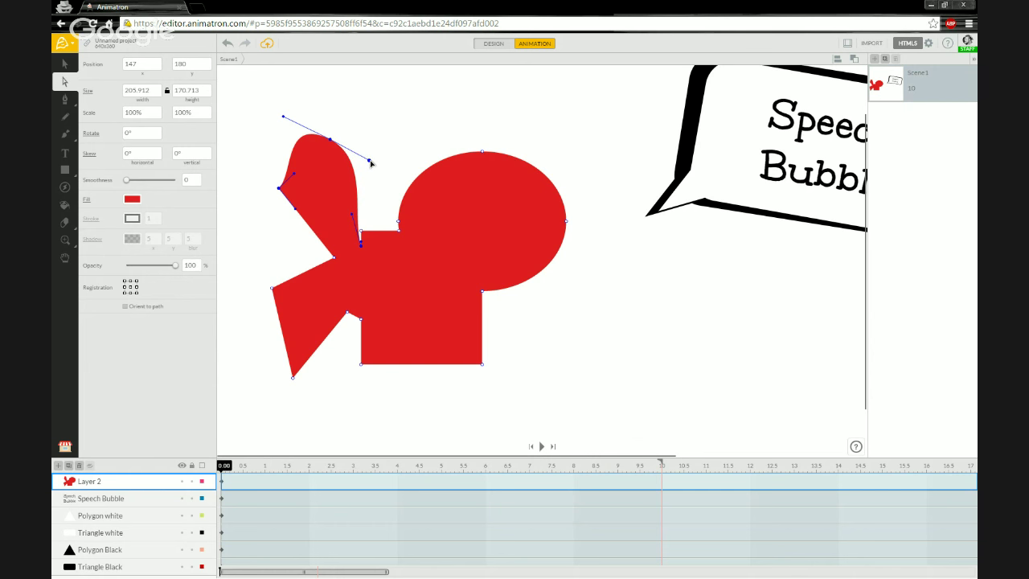
drag(284, 119, 325, 206)
drag(369, 163, 357, 194)
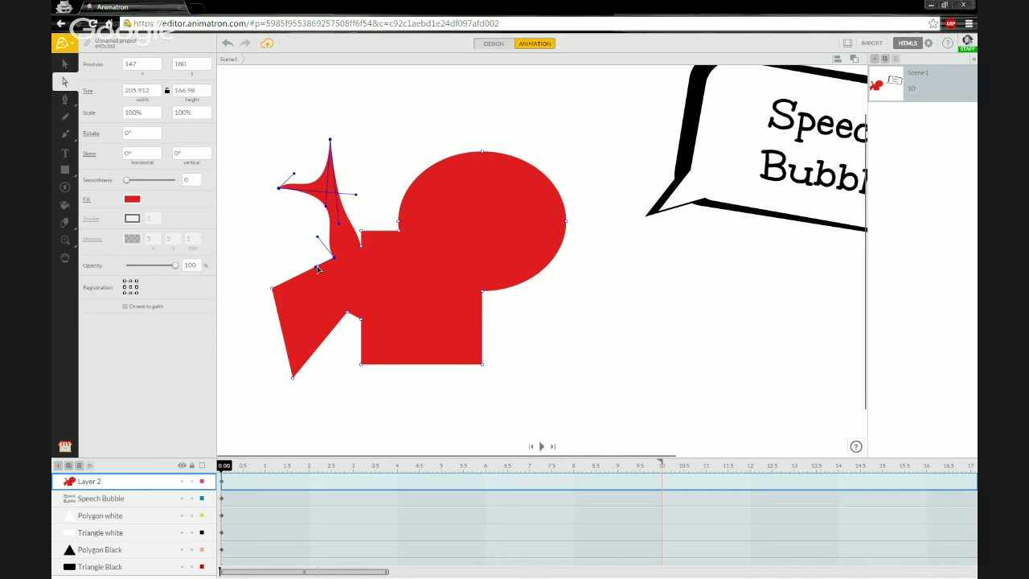
drag(316, 269, 320, 282)
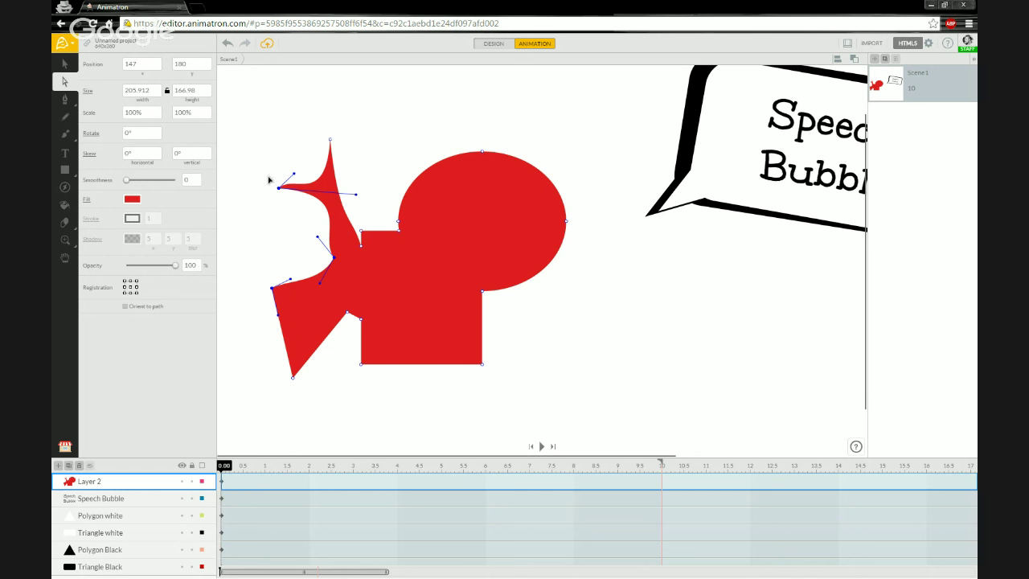
drag(331, 141, 335, 144)
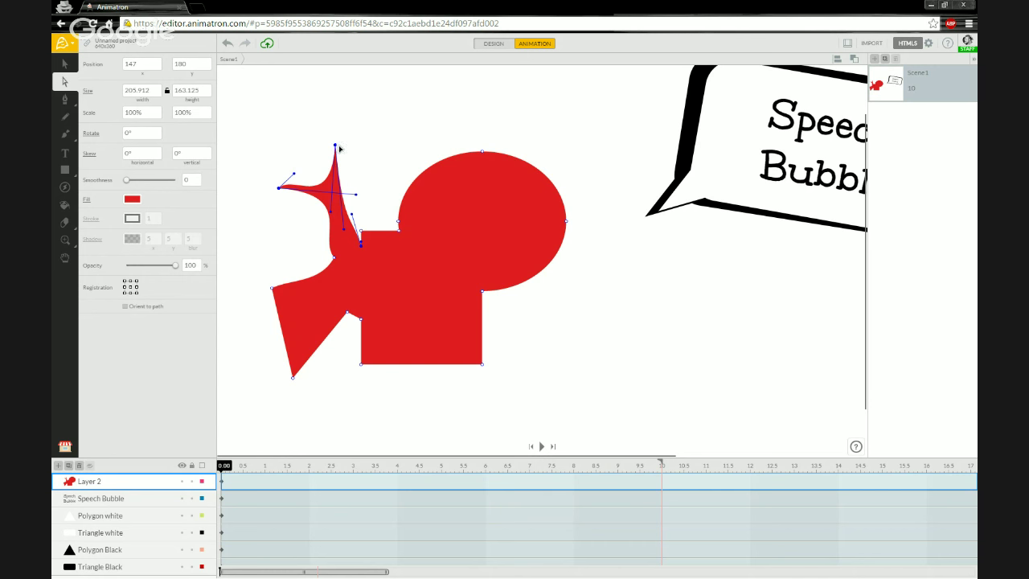
drag(337, 146, 340, 146)
Step: Leave the fin tip a sharp corner, then smooth its left point and drag it into a deep outward curve
click(339, 146)
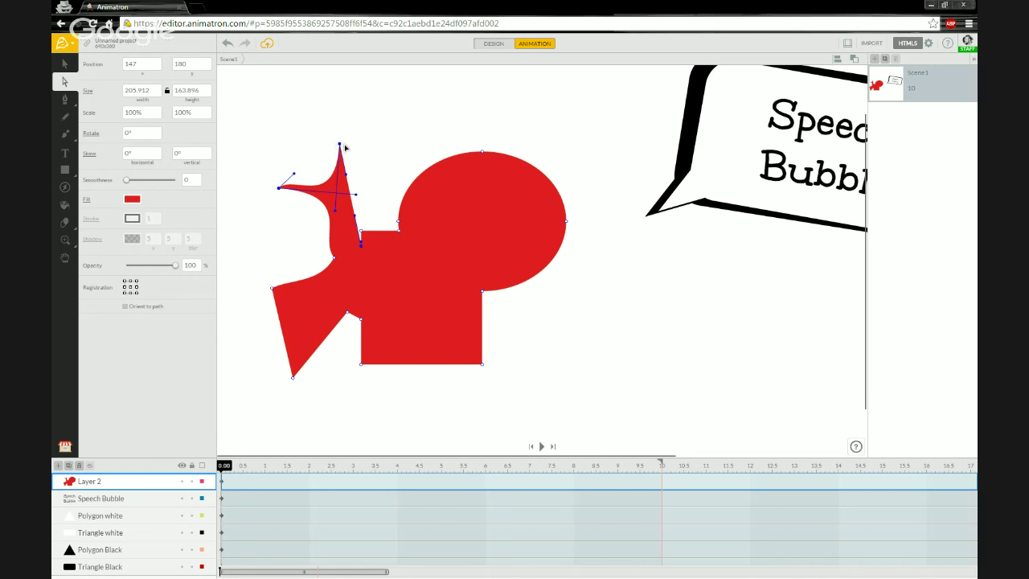
double_click(339, 147)
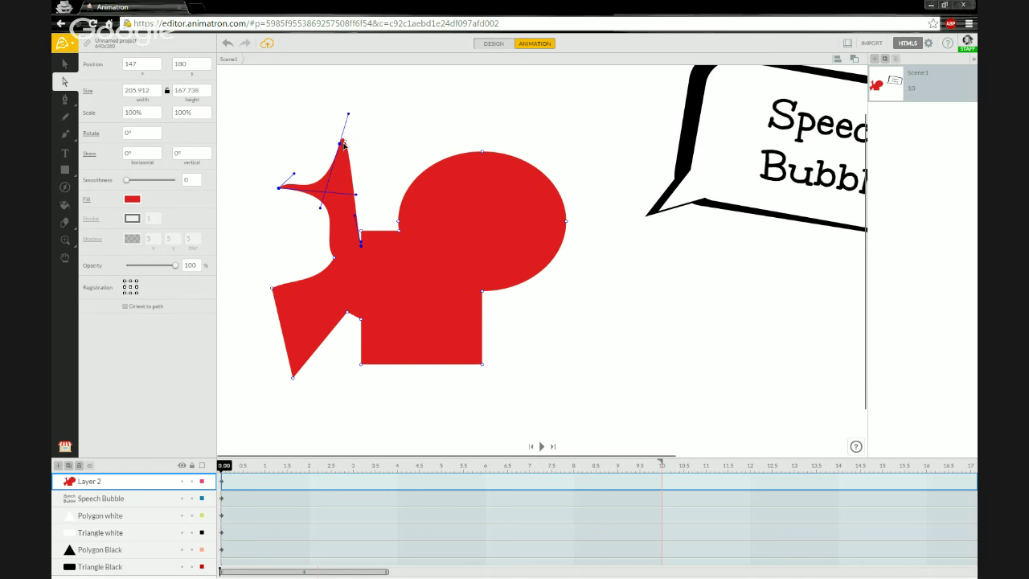
double_click(340, 145)
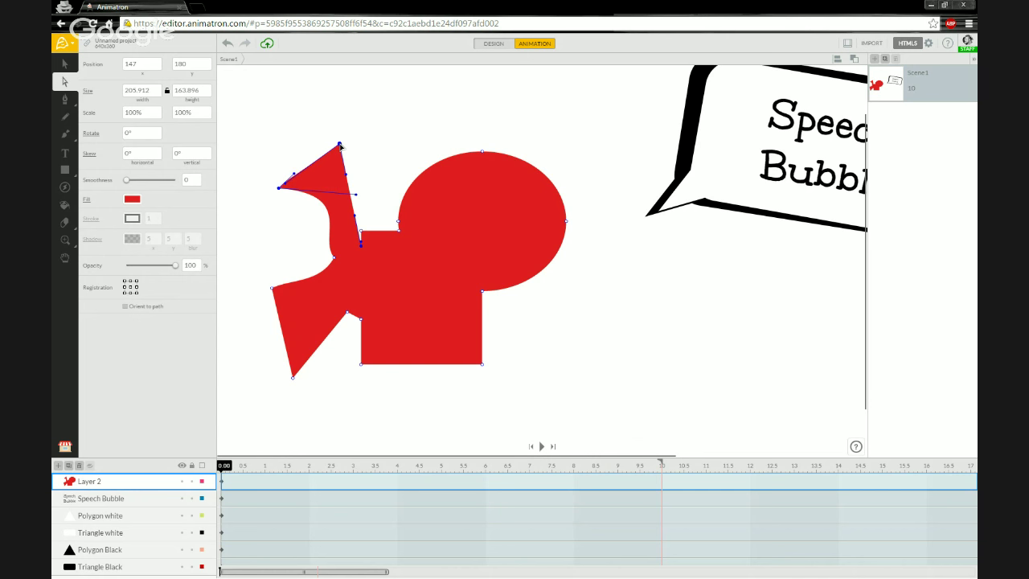
double_click(340, 147)
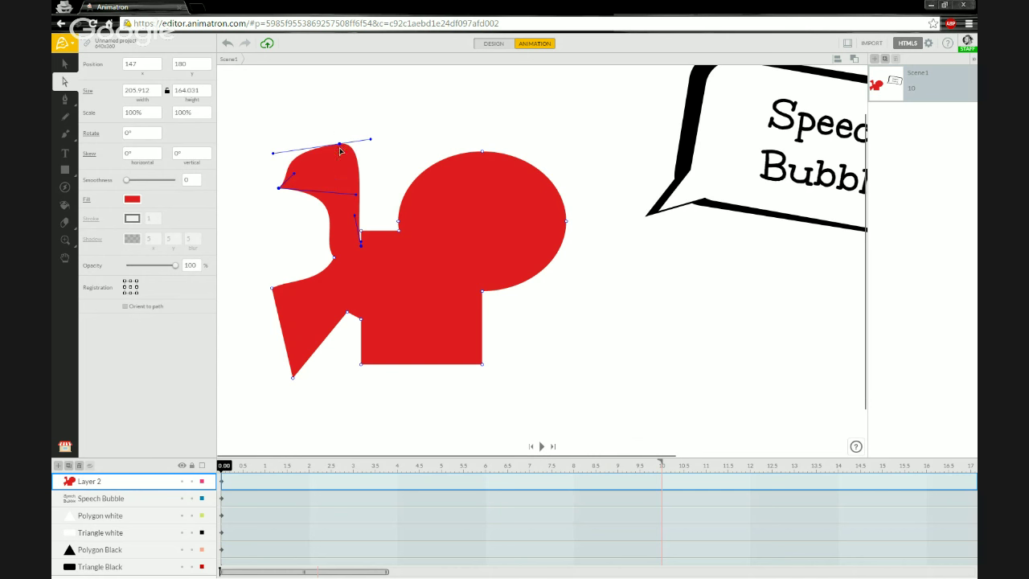
double_click(339, 146)
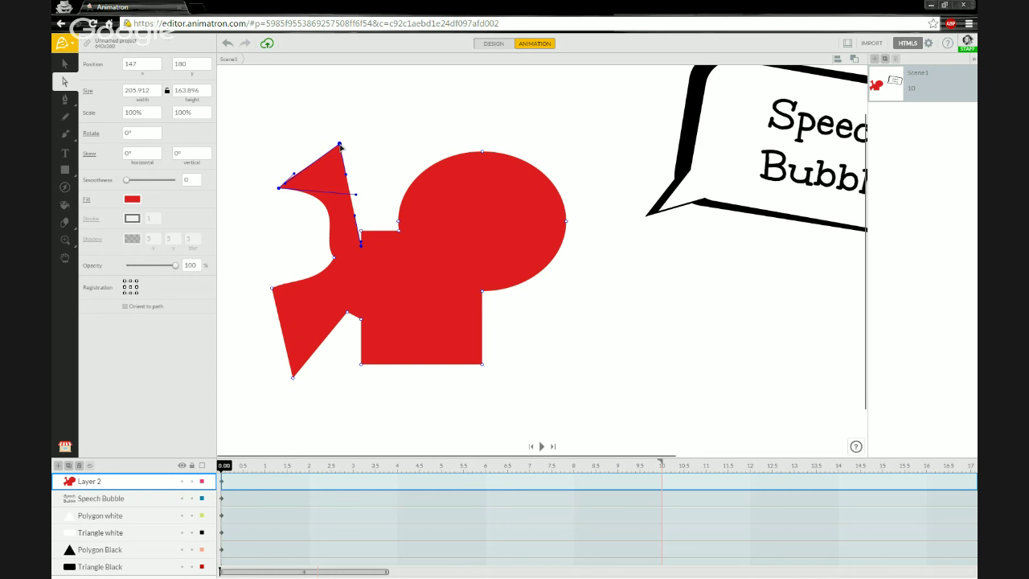
double_click(341, 148)
double_click(340, 146)
double_click(340, 146)
double_click(340, 148)
double_click(278, 189)
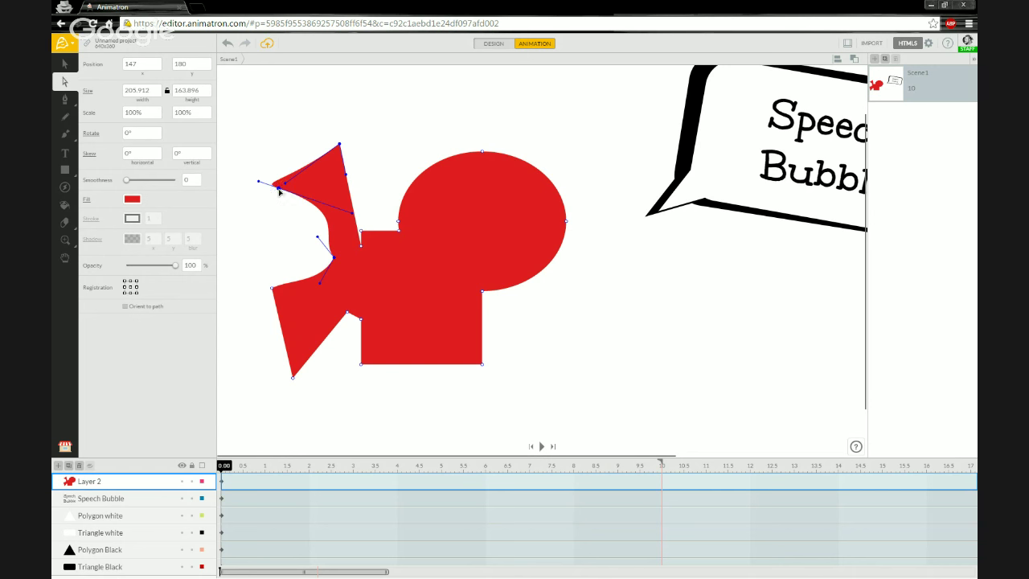
drag(354, 214, 246, 250)
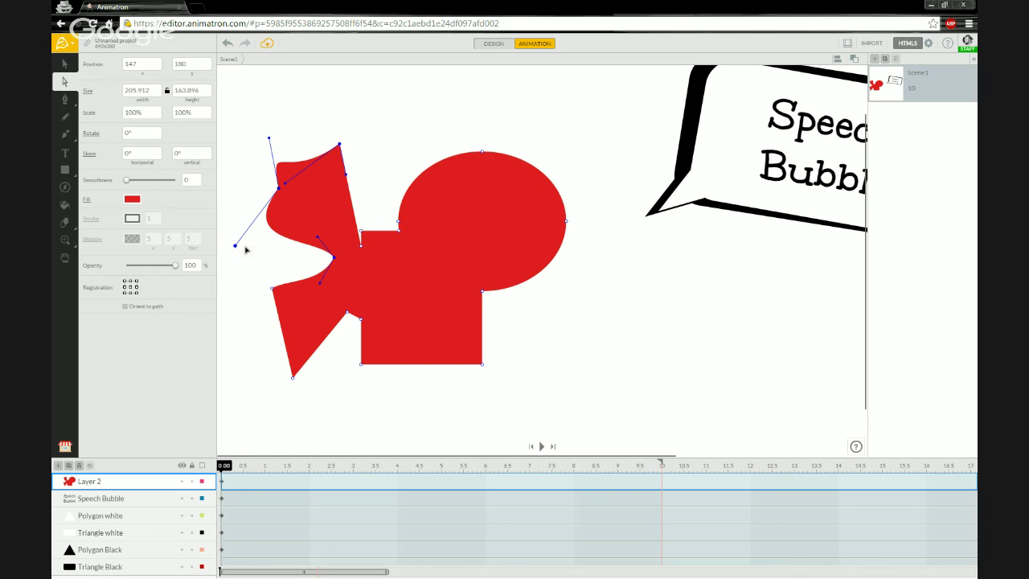
Step: Deepen and thin the concave notch between the upper and lower fins
click(318, 236)
drag(310, 238, 243, 296)
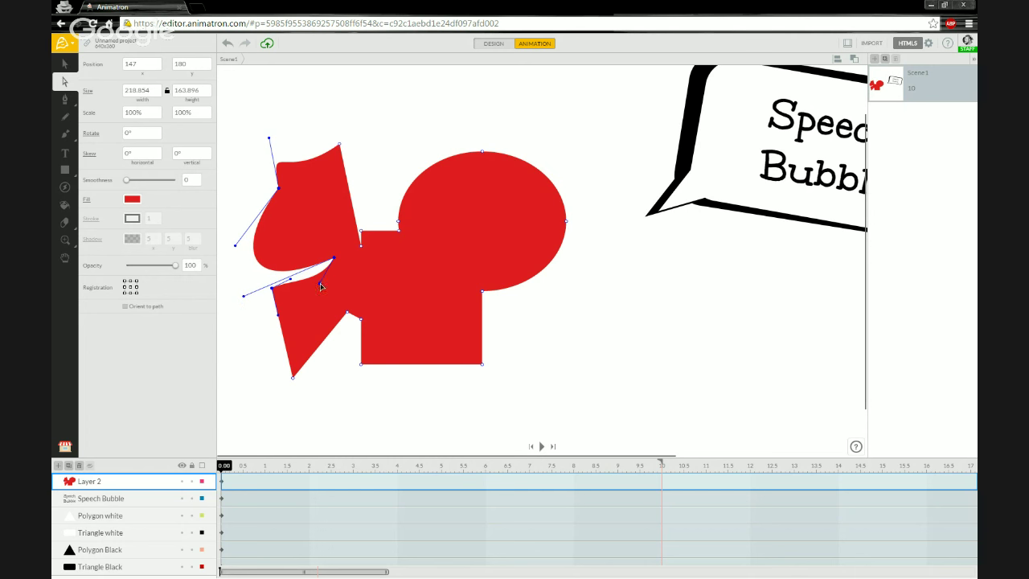
drag(320, 286, 299, 294)
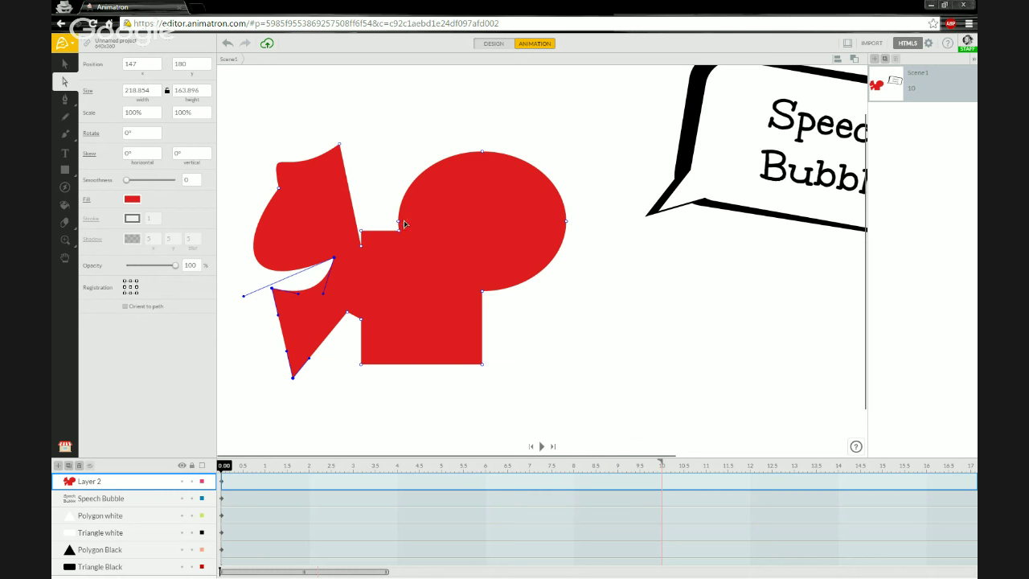
Step: Add, delete and undo anchor points along the upper fin's right edge to reshape it
click(314, 163)
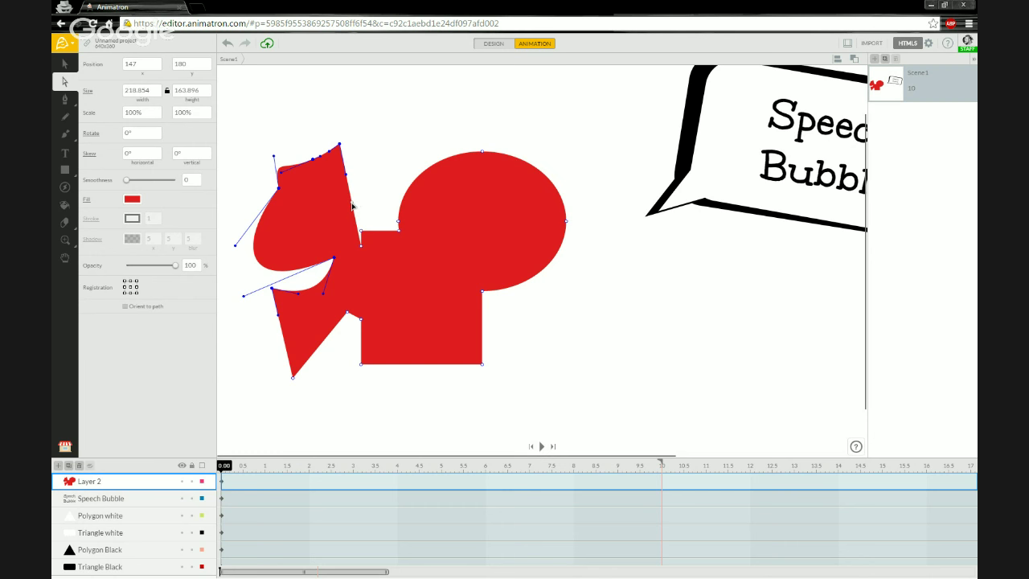
click(351, 204)
drag(352, 206, 339, 189)
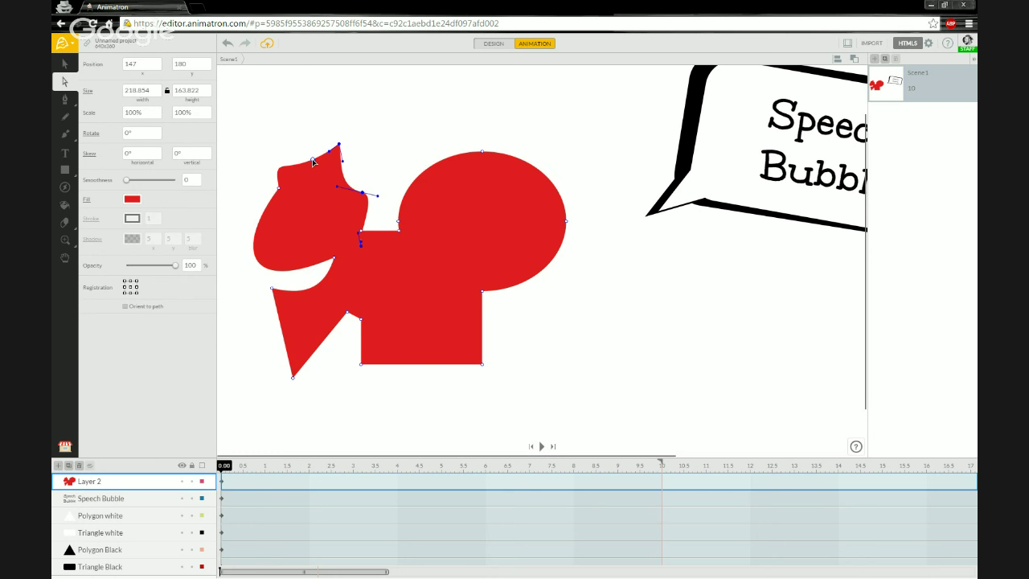
key(Delete)
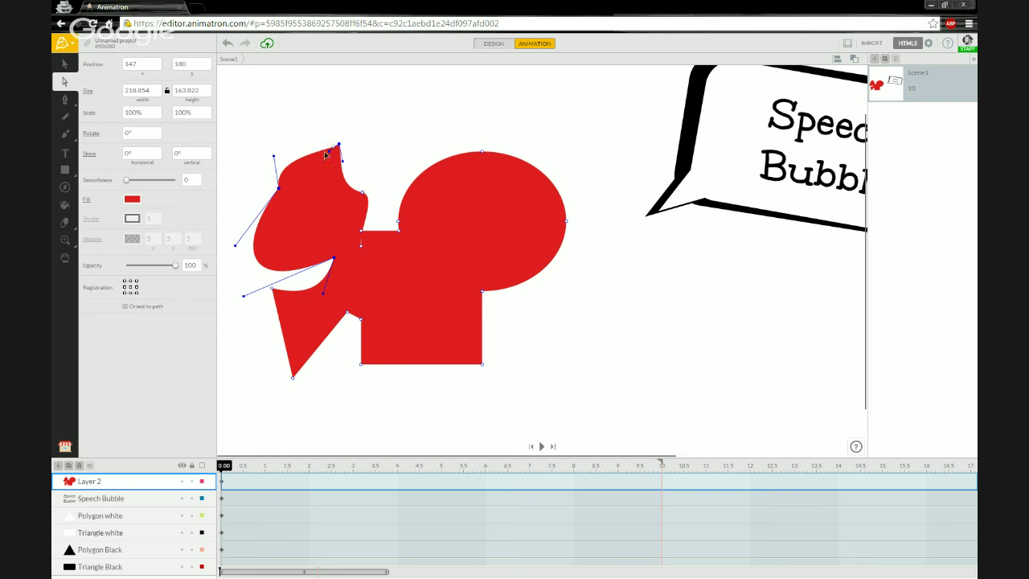
click(363, 196)
key(Delete)
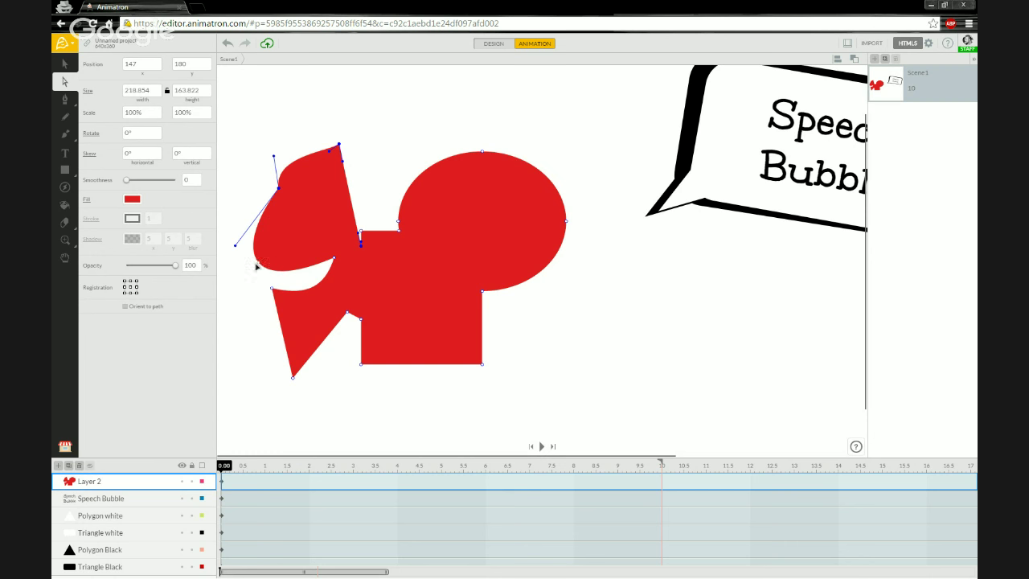
key(ctrl+z)
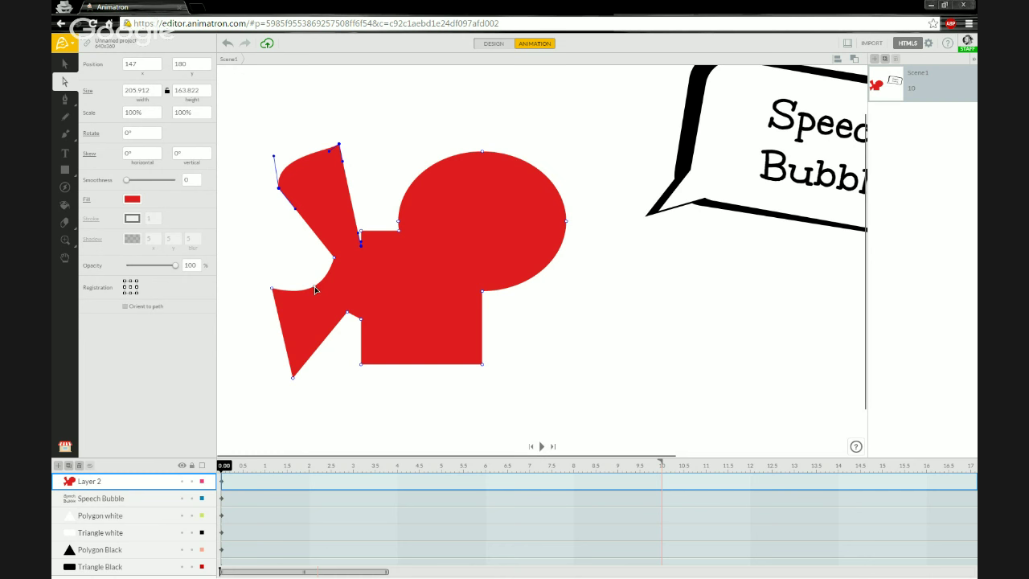
Step: Bend the curves between the fins and bulge the lower body edge into a round belly
drag(316, 290, 288, 247)
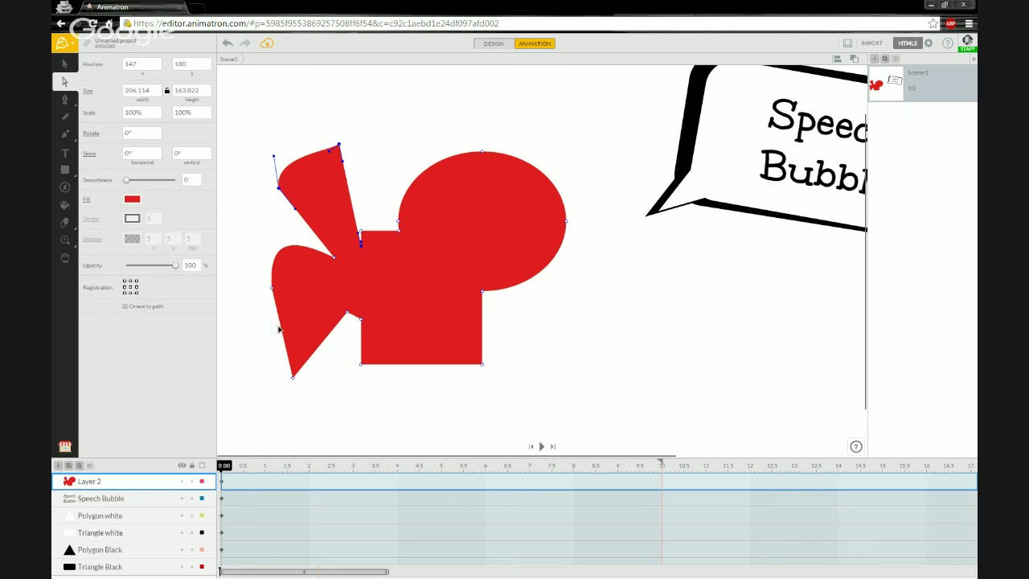
drag(280, 329, 408, 395)
drag(483, 326, 427, 322)
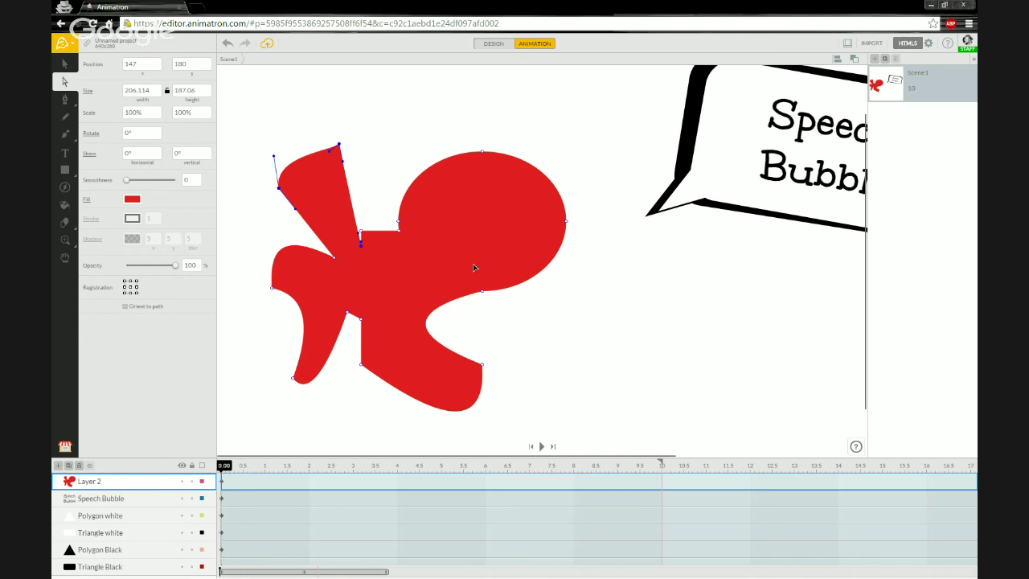
Step: Stretch out the head, extend the bottom lobe, raise the mouth notch and swing the tail point outward
drag(595, 317, 635, 339)
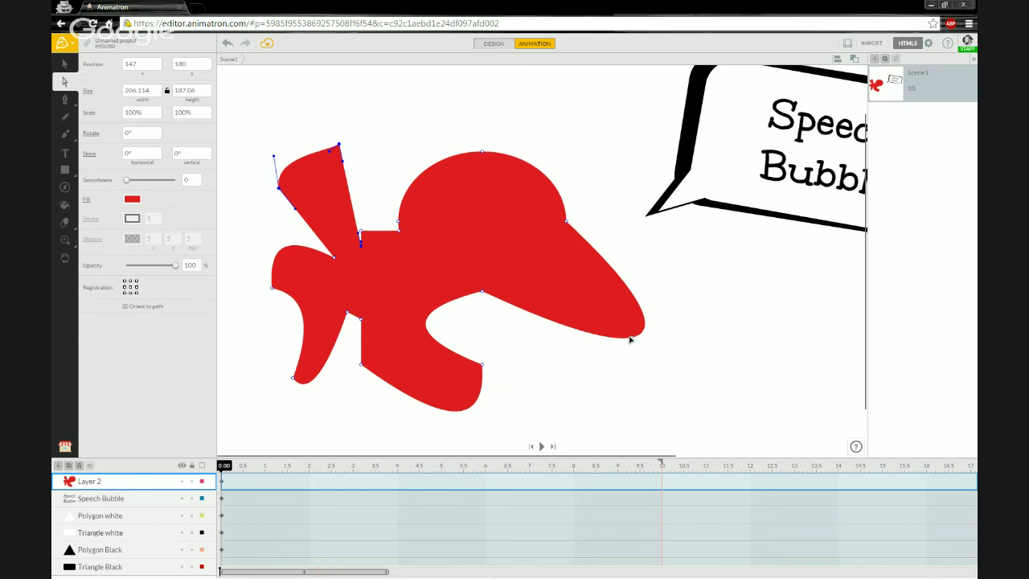
click(568, 222)
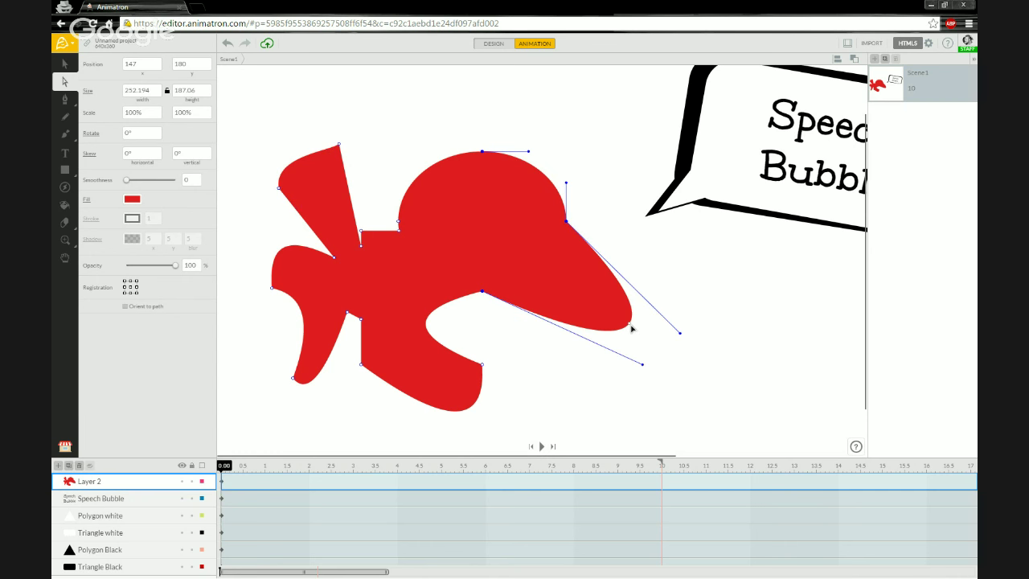
drag(628, 325, 584, 309)
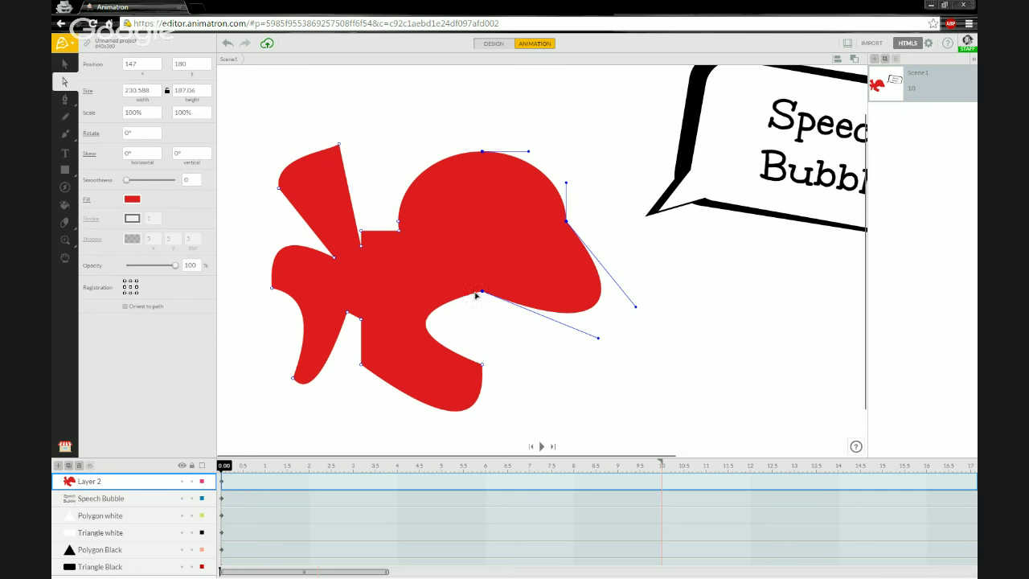
drag(482, 367, 566, 351)
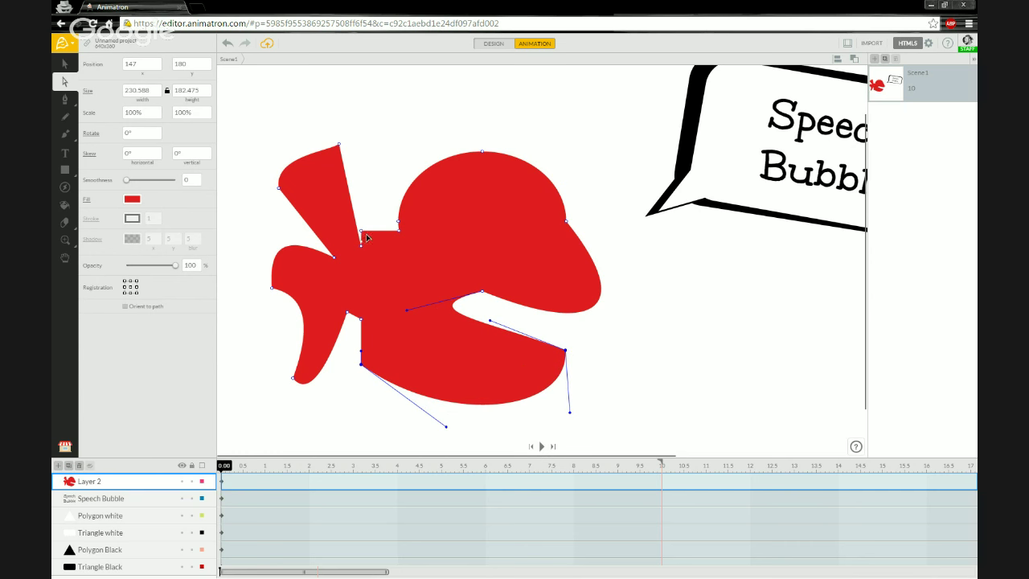
drag(361, 233, 364, 149)
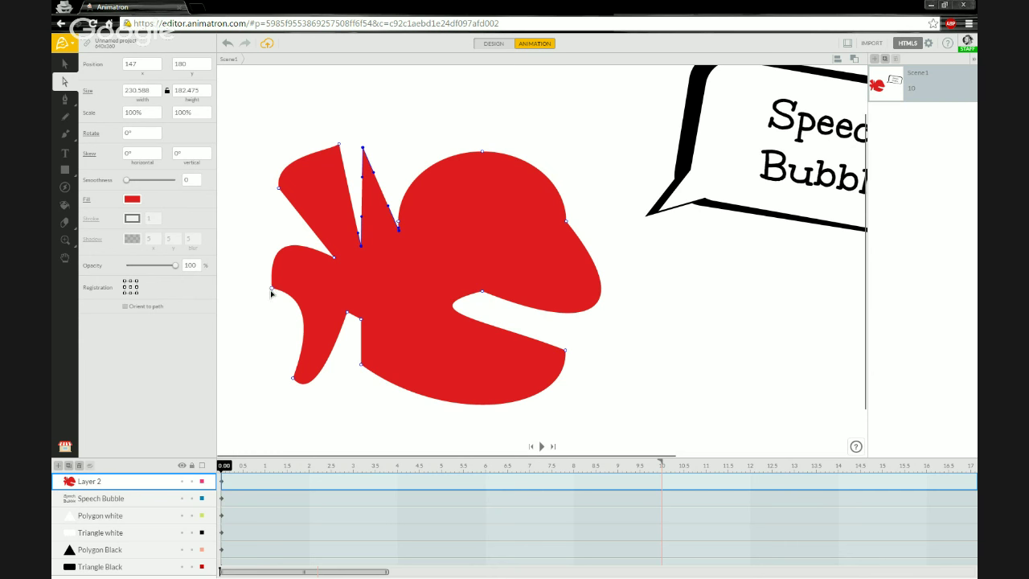
drag(271, 288, 239, 207)
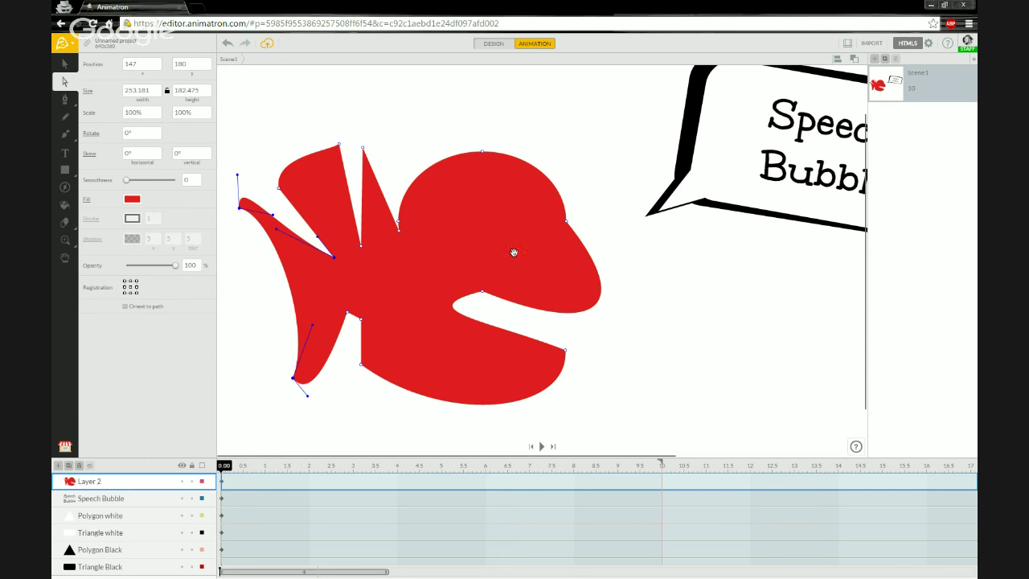
drag(512, 243, 424, 276)
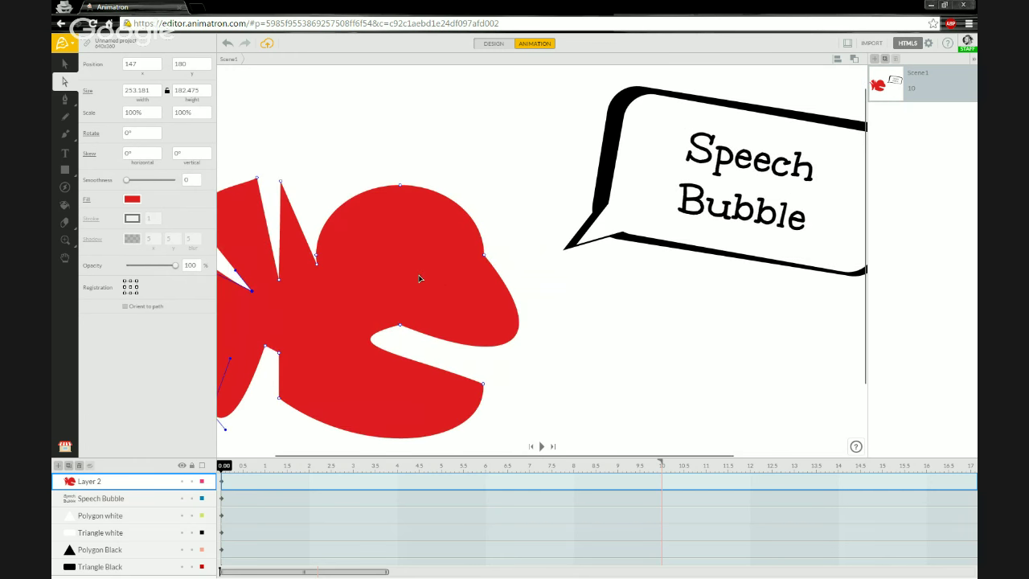
Step: Move the whole red fish right and down beneath the speech bubble's tail
scroll(420, 278, down, 2)
scroll(422, 291, down, 2)
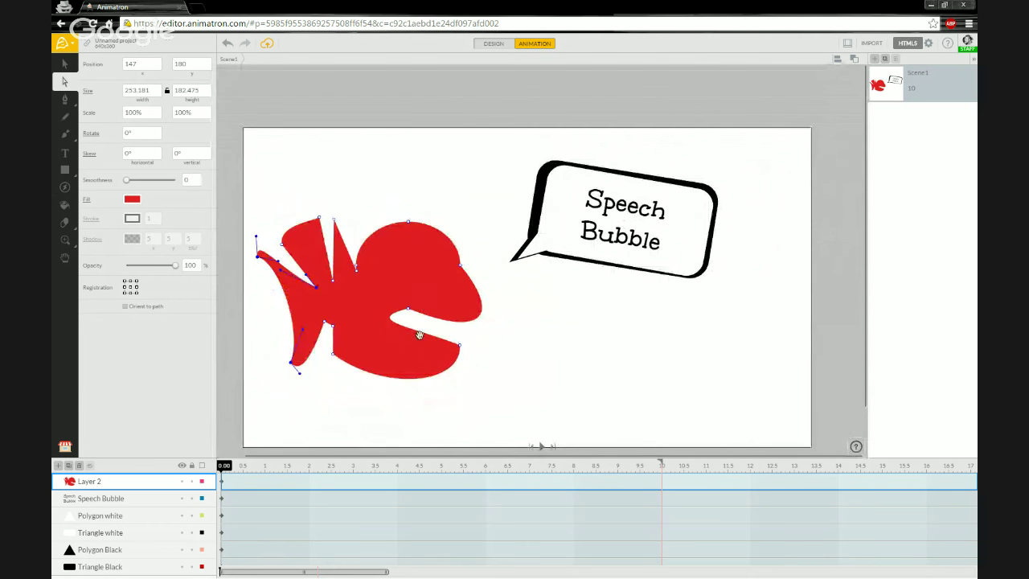
drag(419, 335, 439, 306)
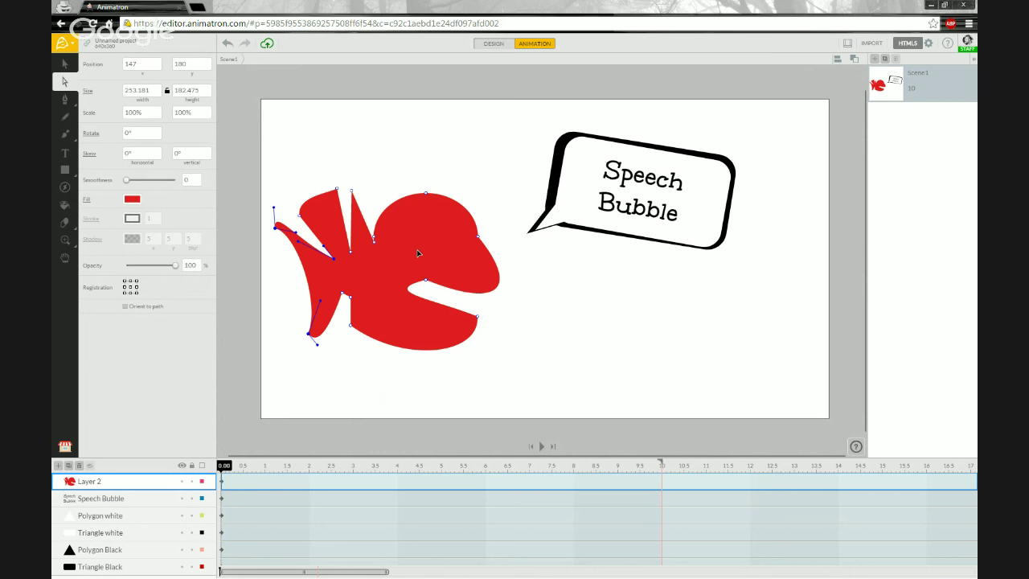
click(65, 63)
drag(383, 297, 429, 321)
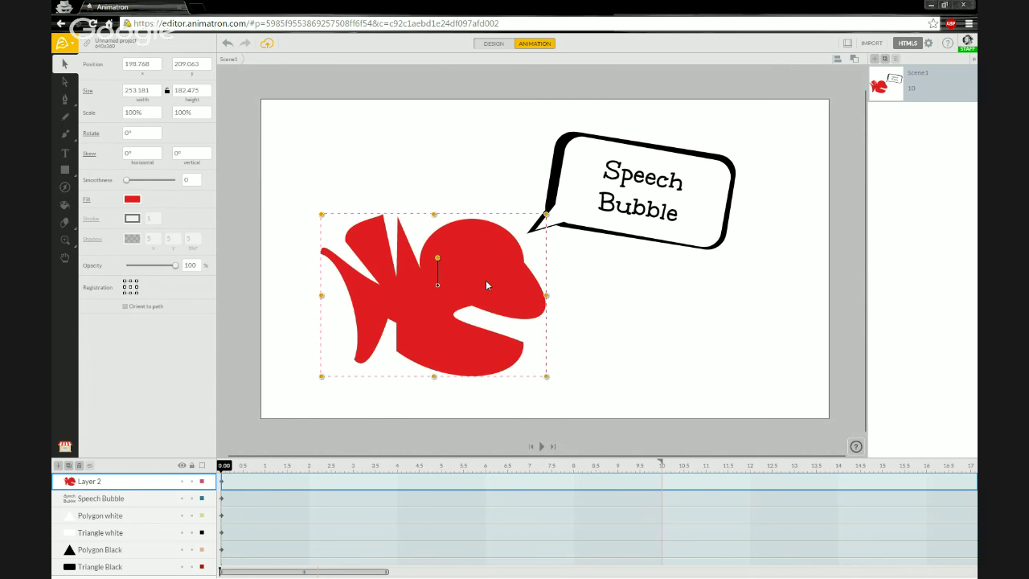
drag(488, 286, 494, 291)
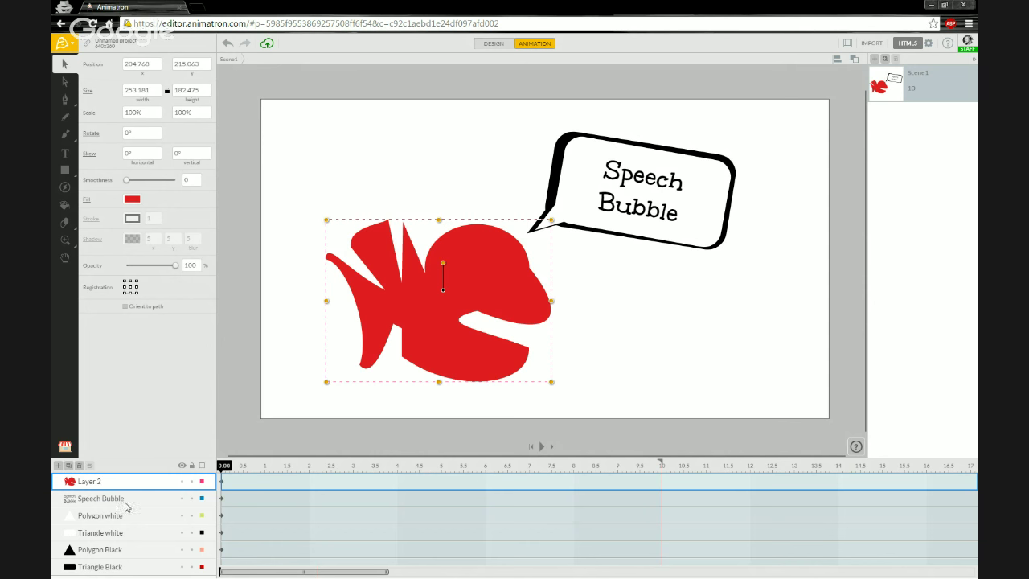
Step: Select all six fish and speech-bubble layers, Layer 2 through Triangle Black, in the timeline
shift+click(129, 568)
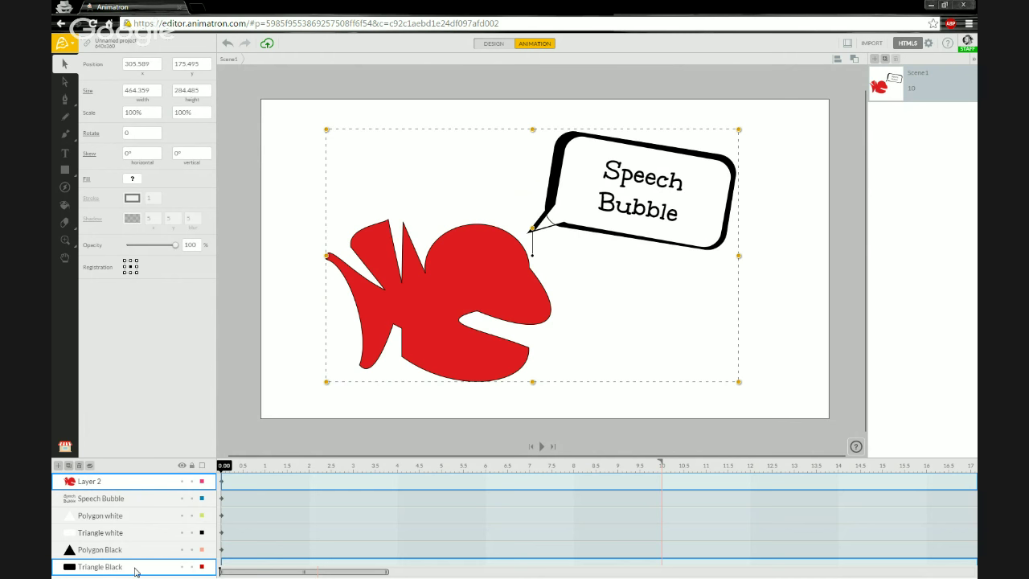
ctrl+click(135, 571)
shift+click(140, 528)
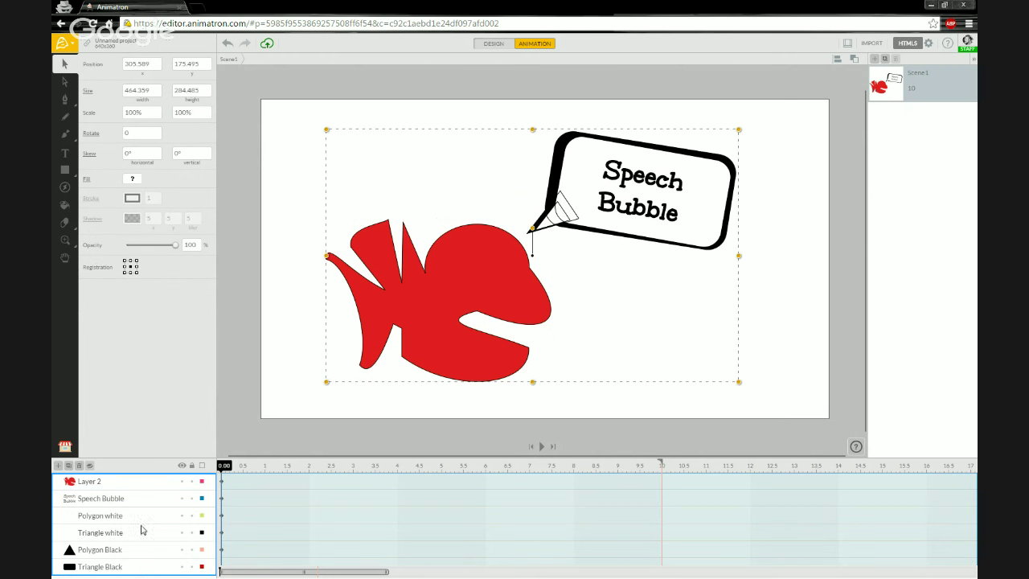
click(133, 483)
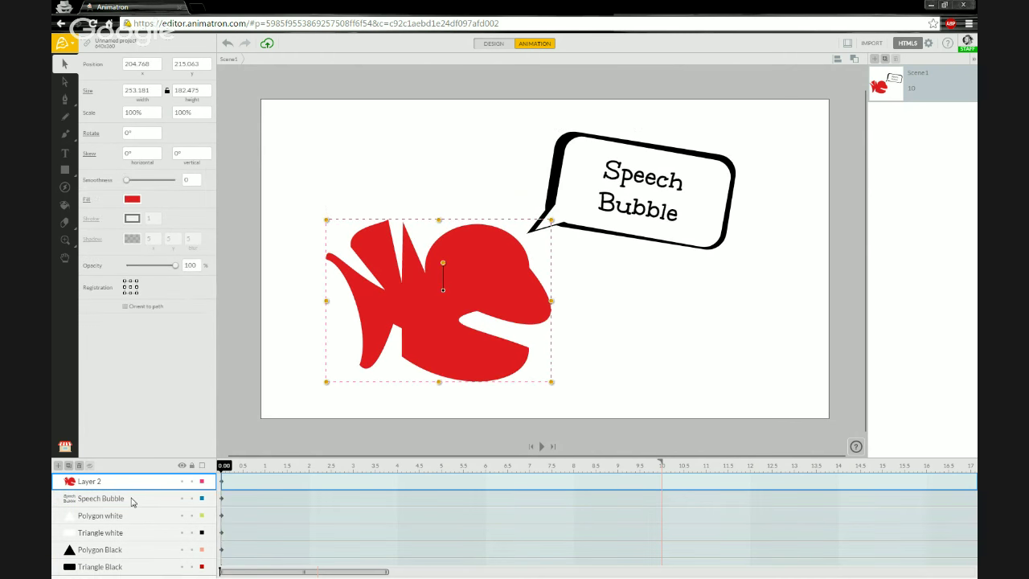
shift+click(129, 570)
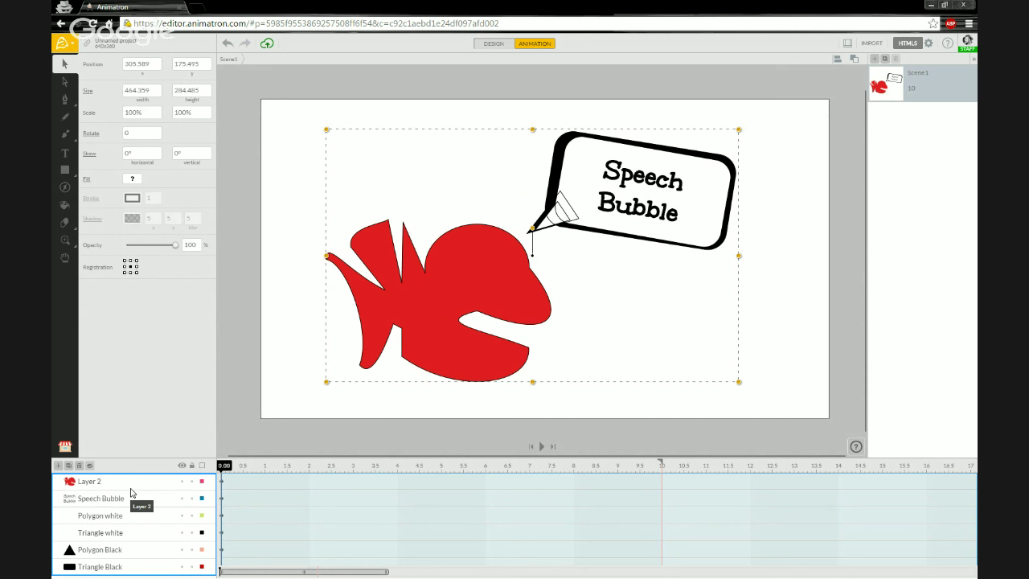
Step: Group the selected layers and rename Group 1 to 'Goofy Fish Speech Bubble Guy'
right_click(131, 484)
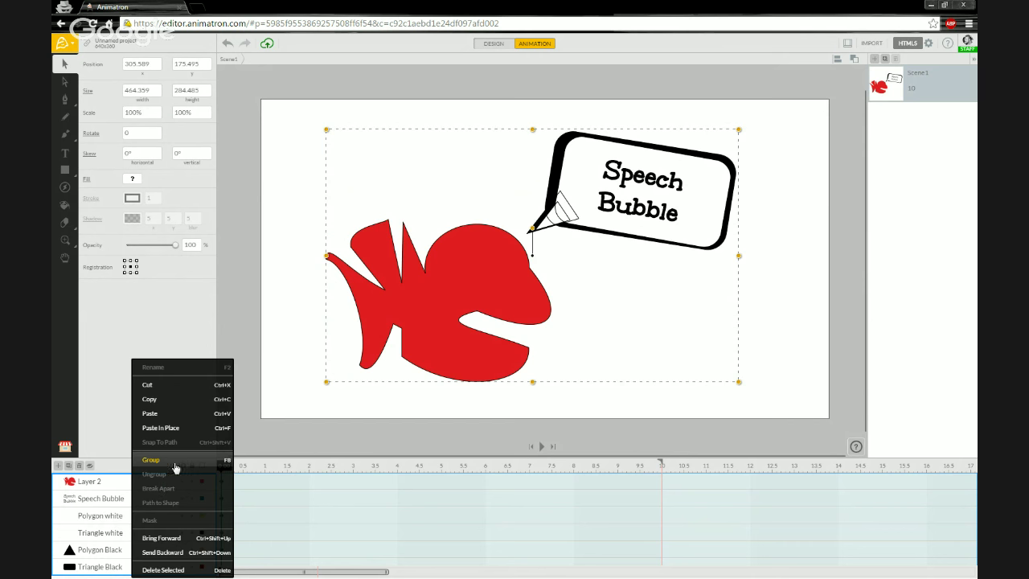
click(151, 459)
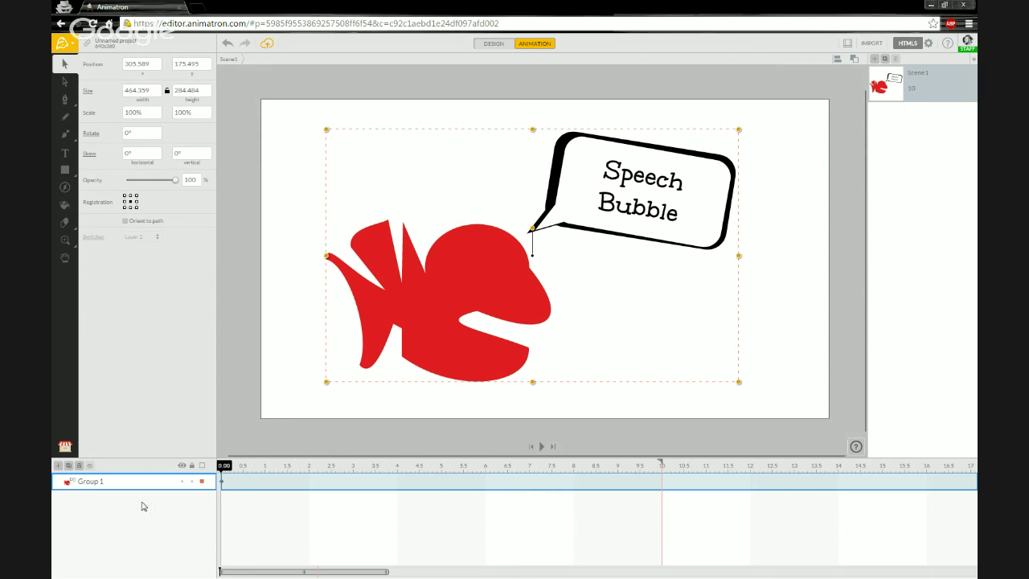
double_click(90, 483)
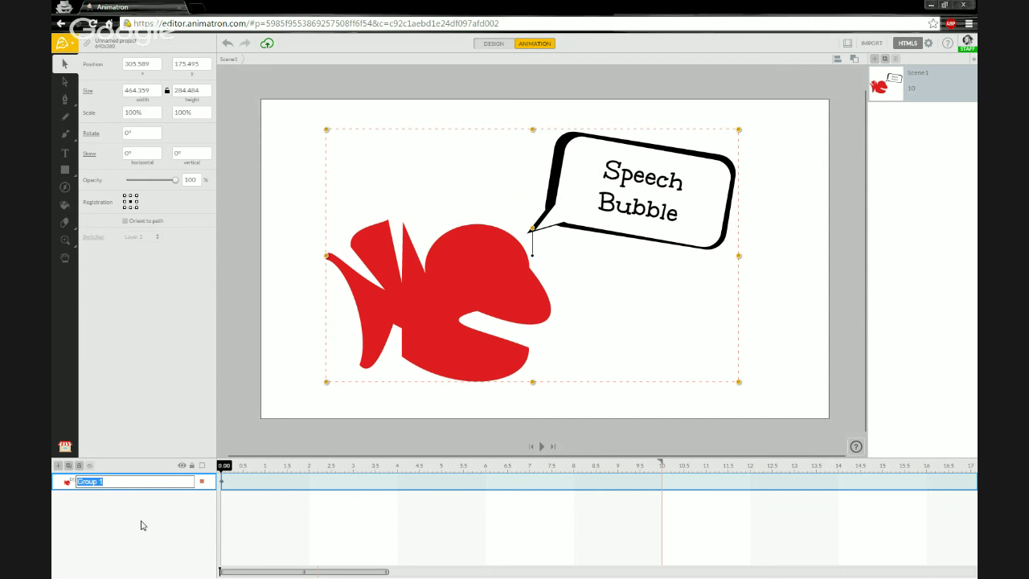
text(Goof)
text(y Fish Speech Bubble Guy)
key(Return)
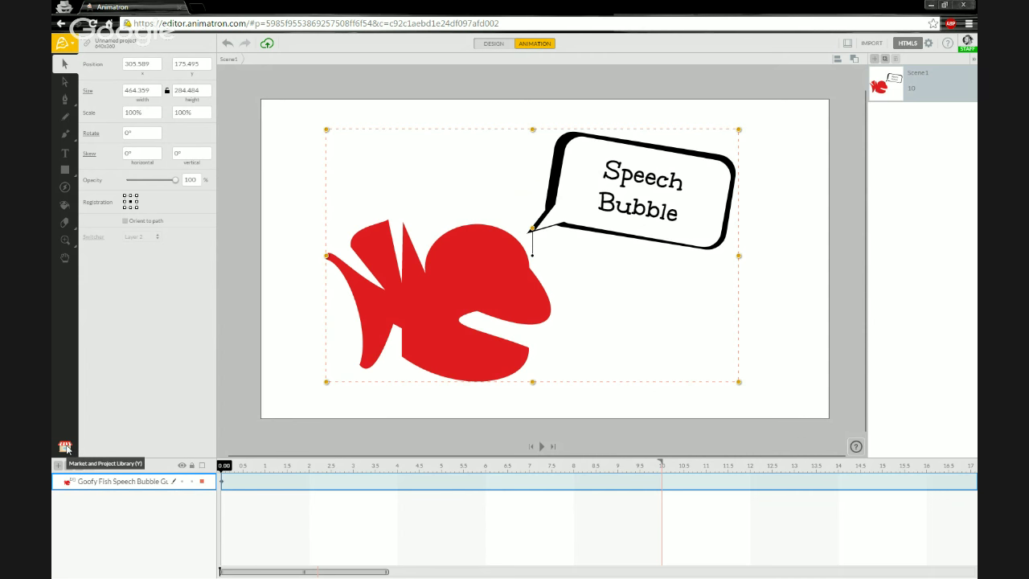
Step: Add the Goofy Fish Speech Bubble Guy group to the Market panel's Project Library
click(67, 448)
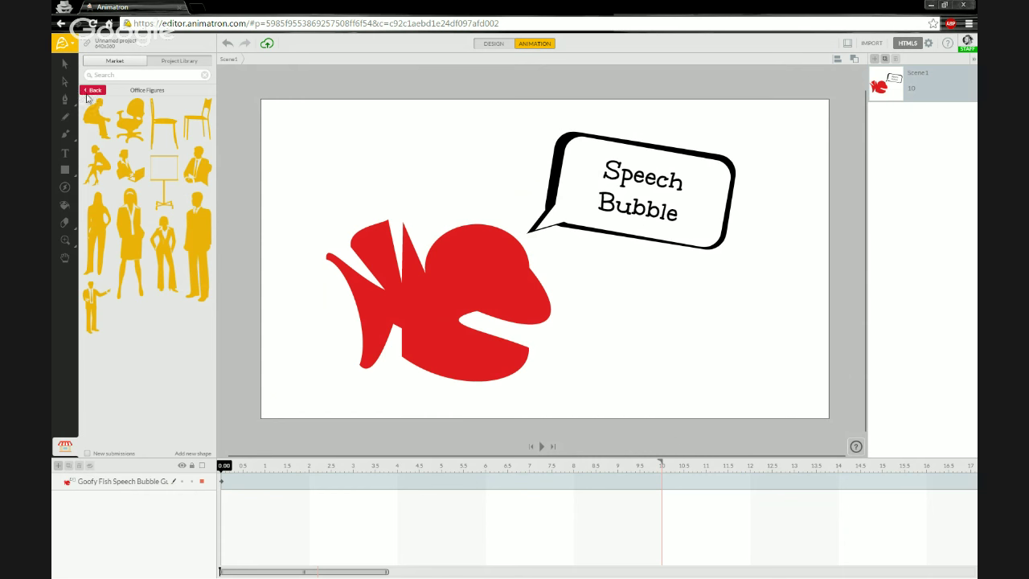
click(90, 91)
click(93, 91)
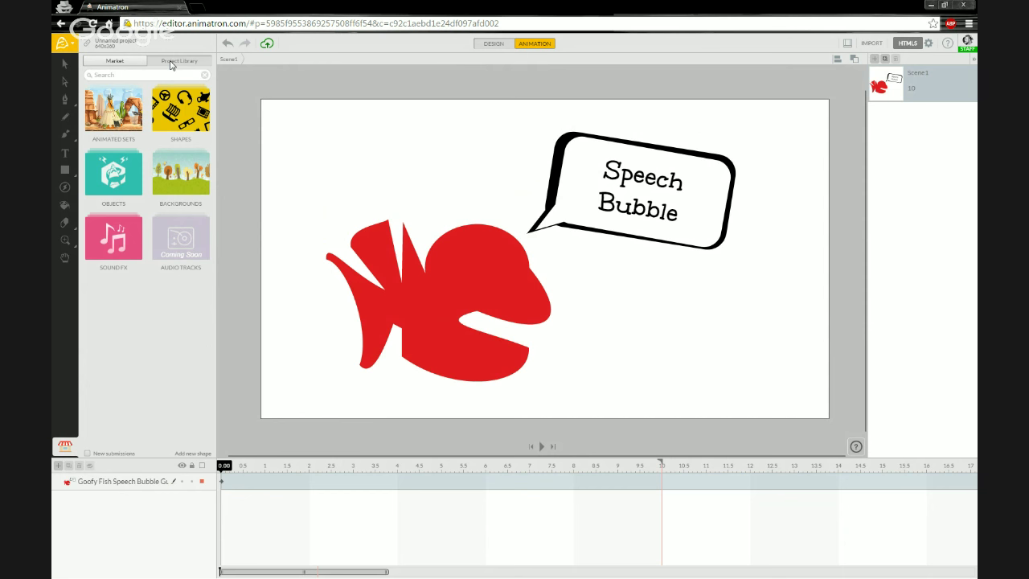
click(171, 63)
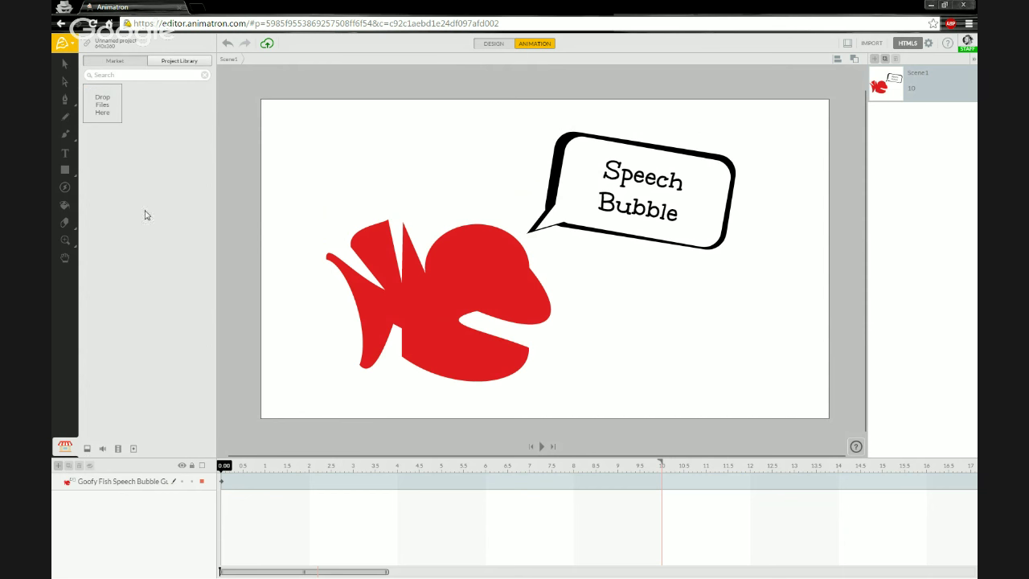
click(137, 483)
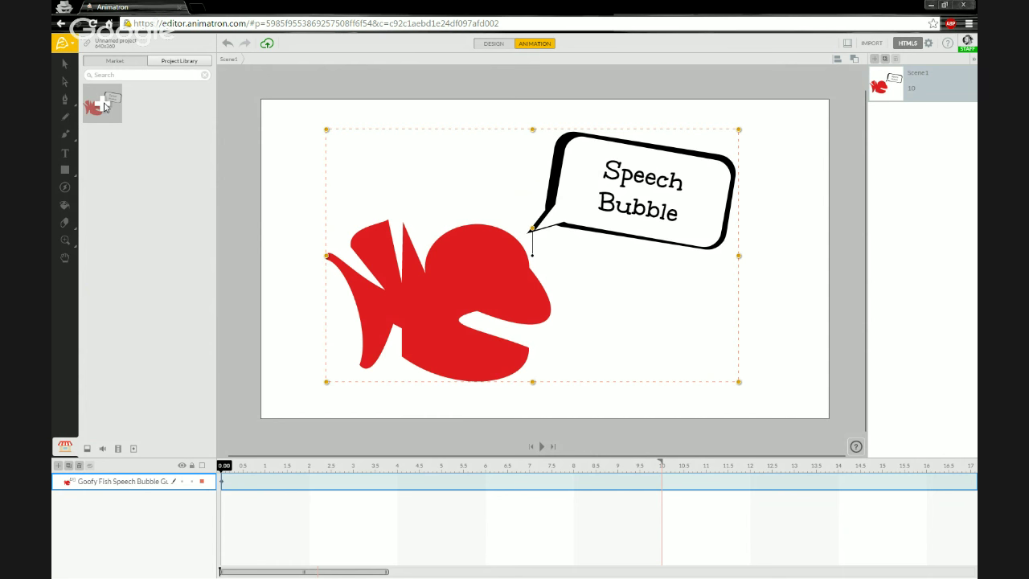
click(106, 106)
click(298, 178)
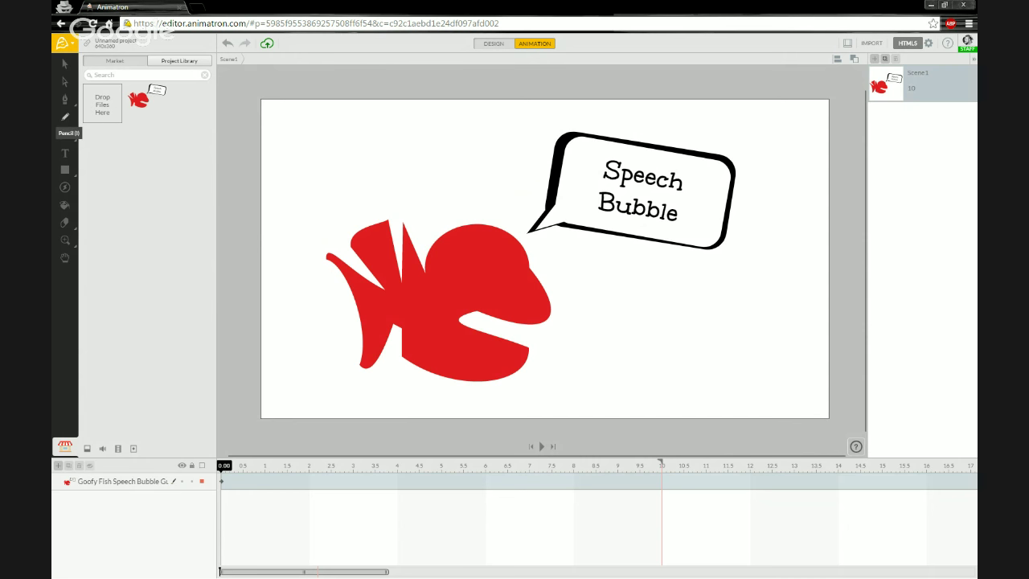
Step: Import Paint_Splash.png into the library from Explorer, place it on stage, then delete its layer
key(alt+Tab)
drag(278, 144, 517, 89)
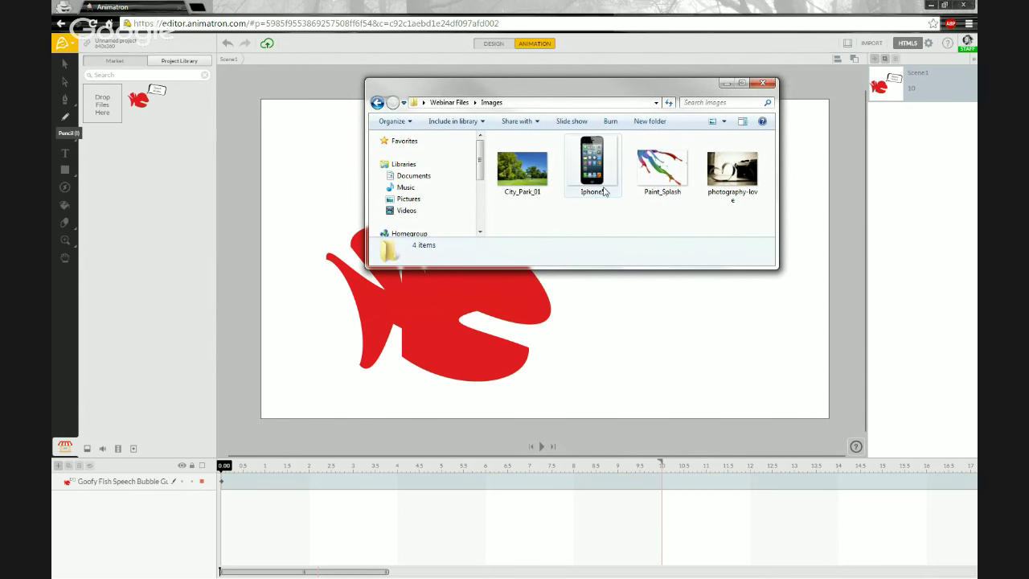
drag(662, 169, 111, 113)
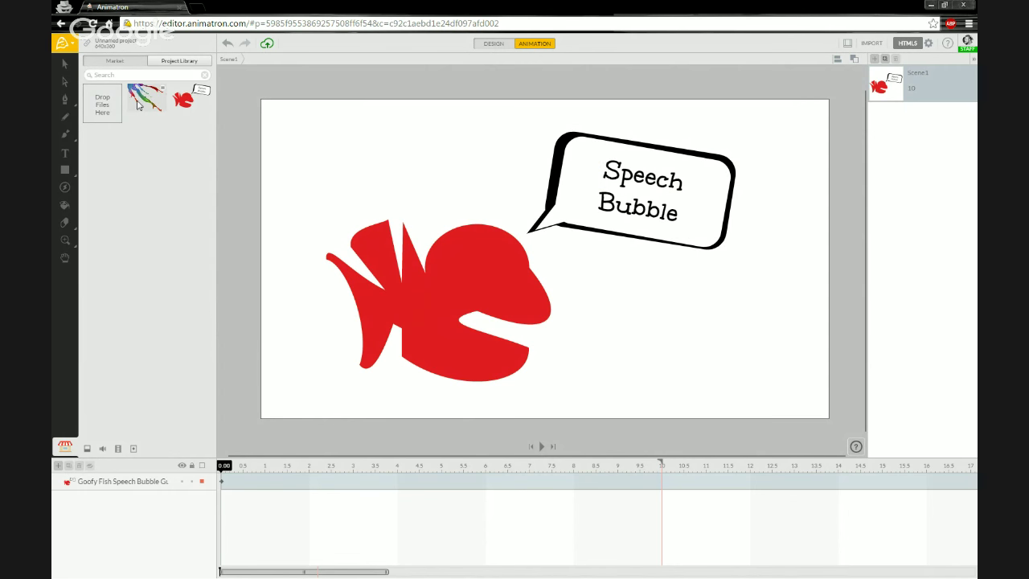
mouse_move(142, 105)
mouse_down()
mouse_move(242, 136)
mouse_move(387, 211)
mouse_move(417, 197)
mouse_move(438, 205)
mouse_move(472, 234)
mouse_move(712, 350)
mouse_move(780, 310)
mouse_move(571, 181)
mouse_move(330, 212)
mouse_move(389, 187)
mouse_up()
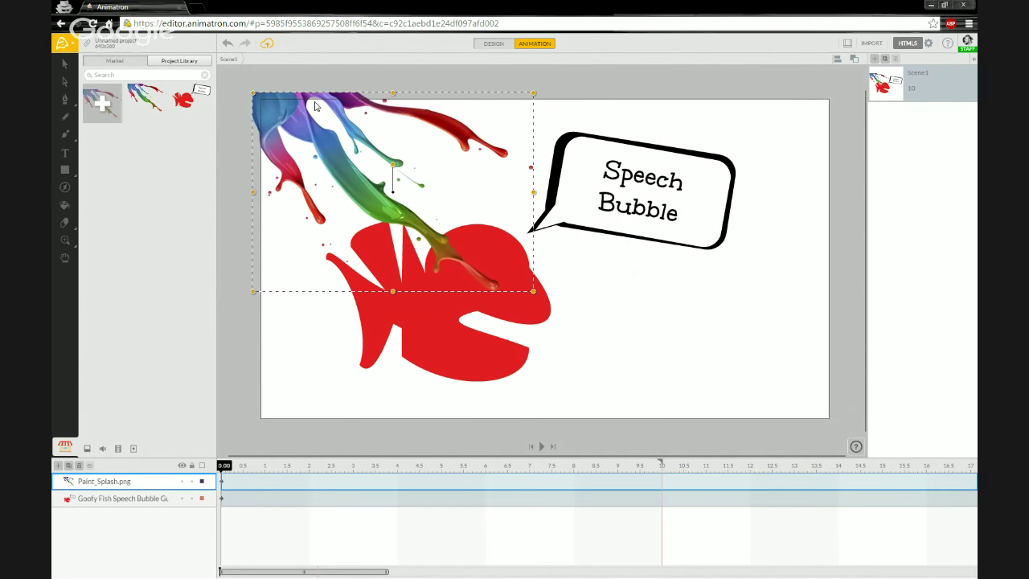
mouse_move(290, 119)
mouse_down()
mouse_move(318, 149)
mouse_move(294, 122)
mouse_up()
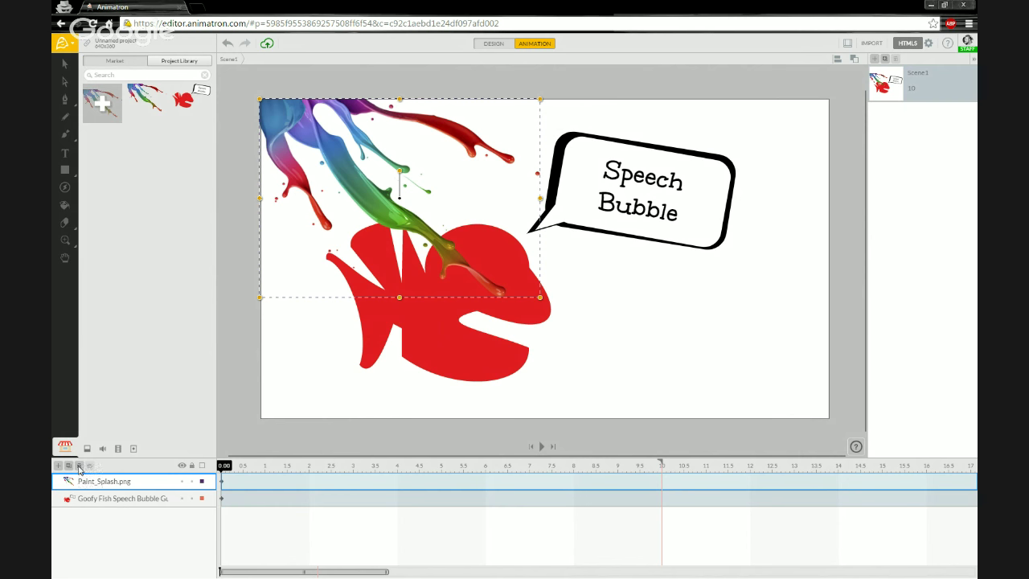
click(79, 466)
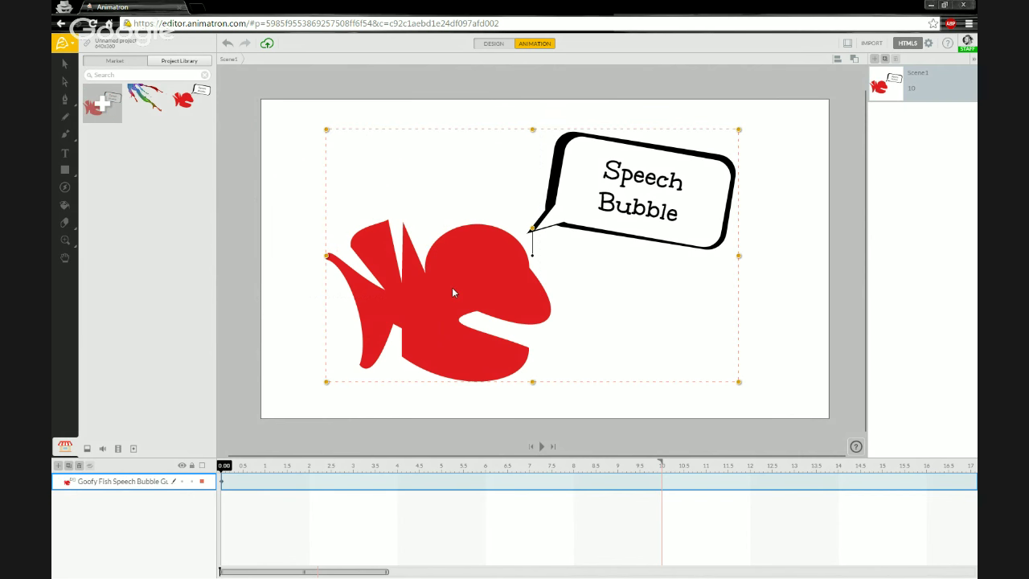
Step: Shift the big fish group to the lower right and drop a smaller library copy at the upper left
drag(458, 290, 534, 311)
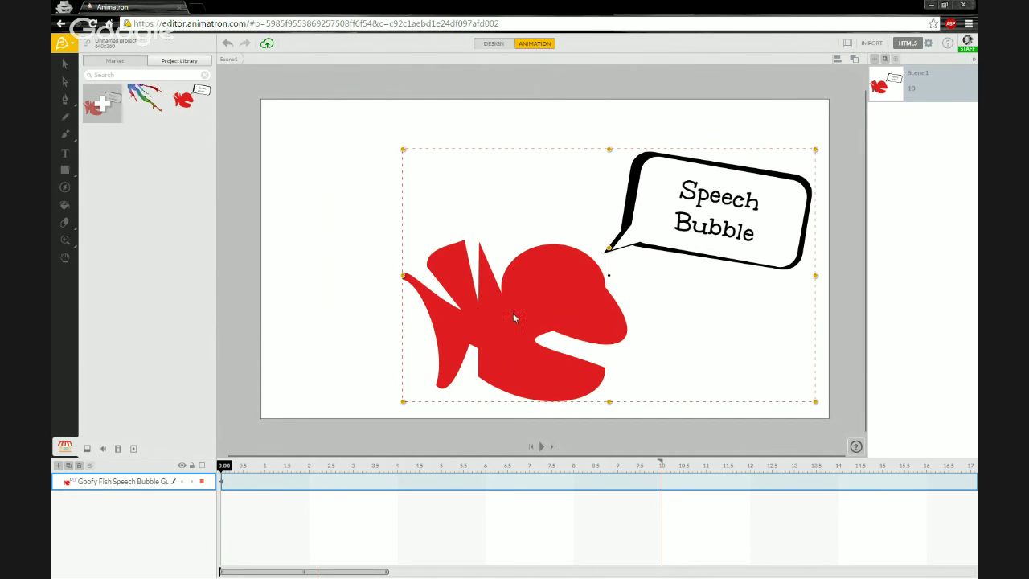
drag(513, 315, 550, 329)
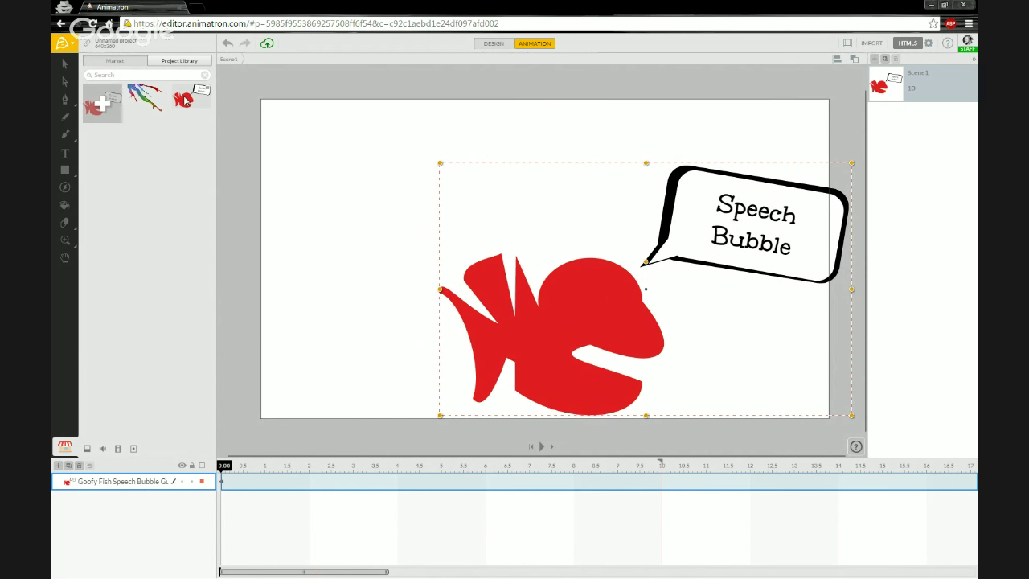
drag(184, 98, 268, 297)
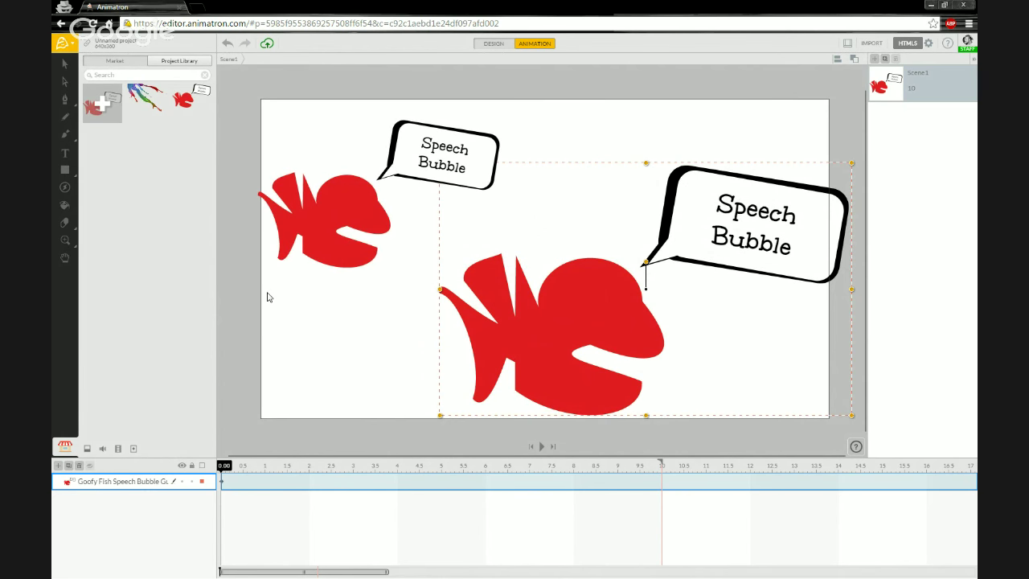
drag(337, 217, 358, 206)
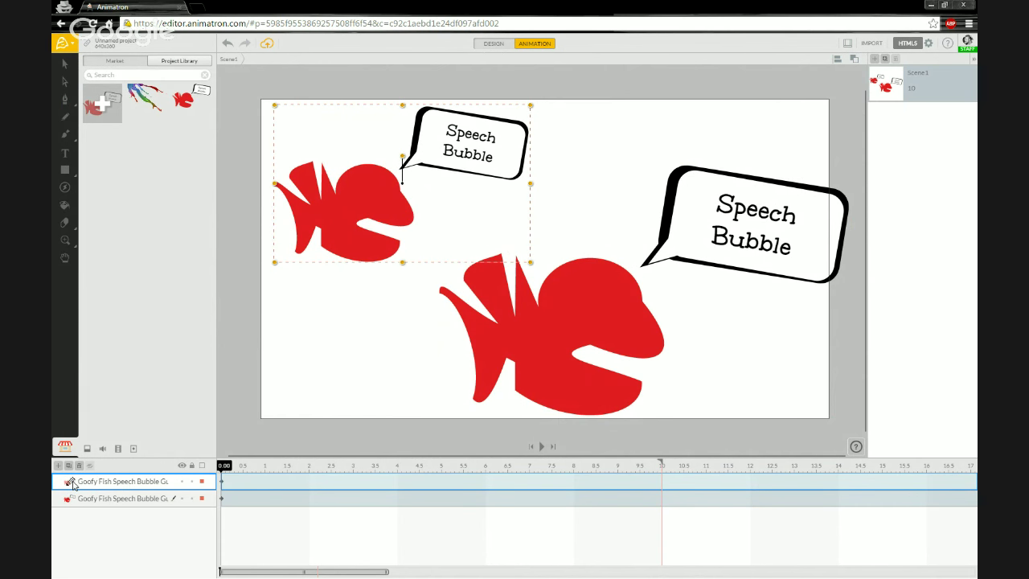
double_click(71, 482)
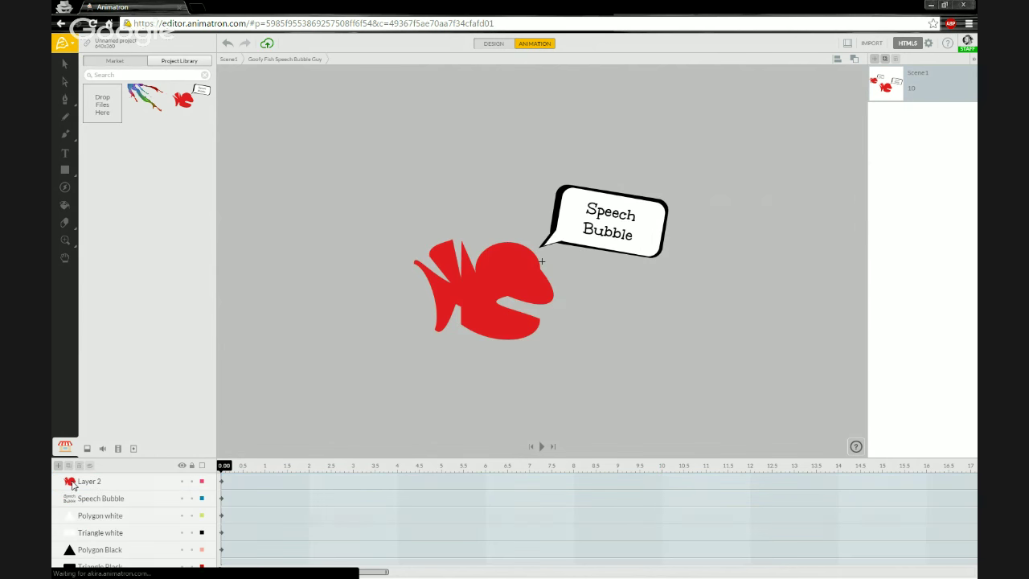
Step: Fill the small copy's fish body (Layer 2) with cyan 00BCD4
click(440, 298)
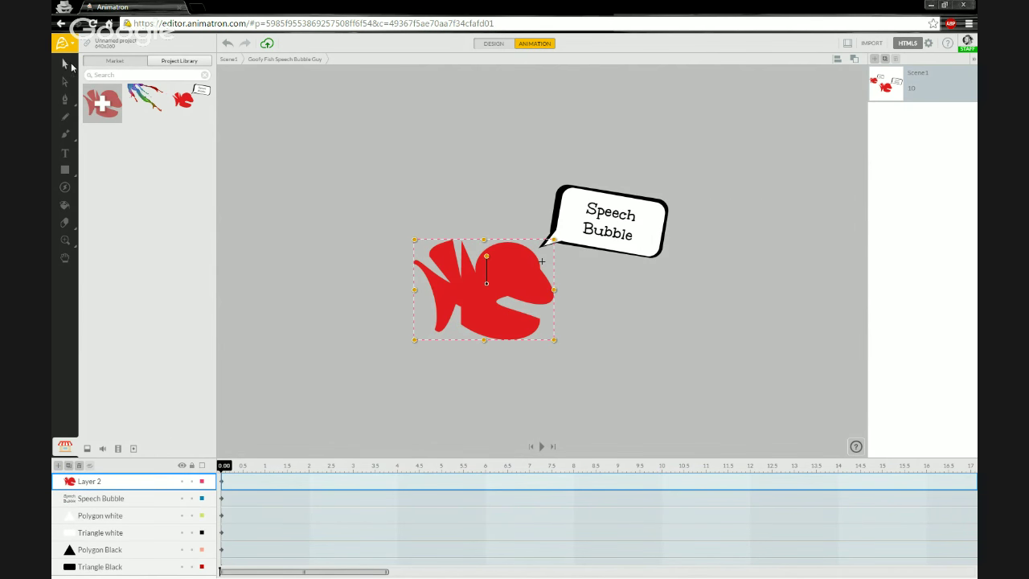
click(71, 66)
click(133, 200)
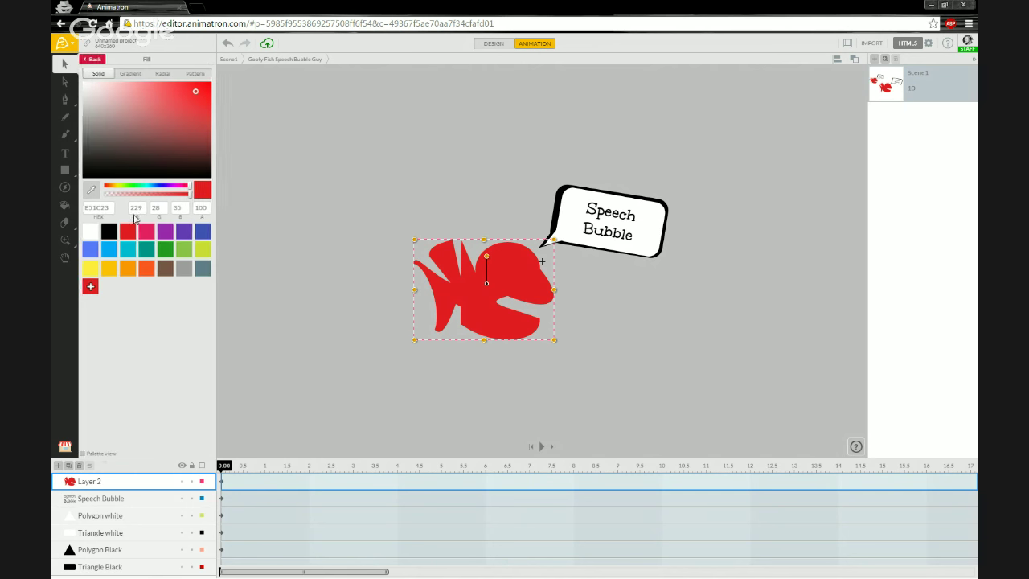
click(125, 254)
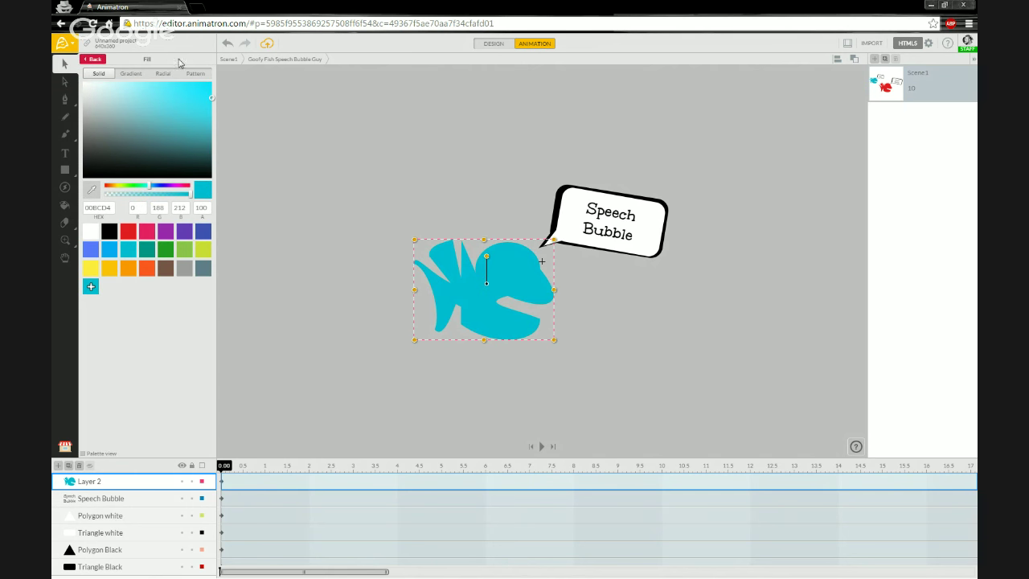
click(96, 61)
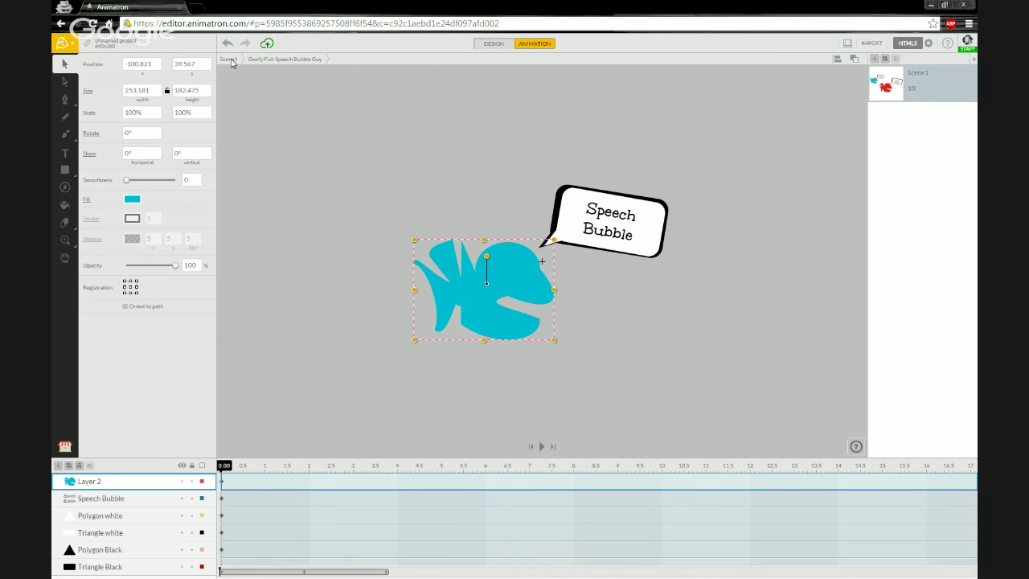
Step: Back in Scene1, nudge the cyan fish copy left and slide the red fish group left beside it
double_click(297, 227)
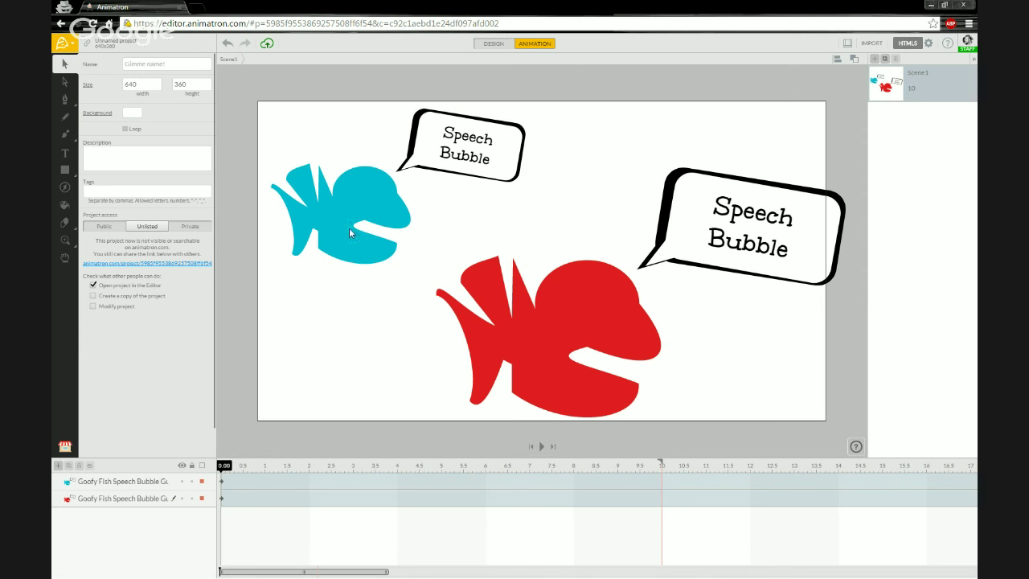
drag(355, 199, 338, 198)
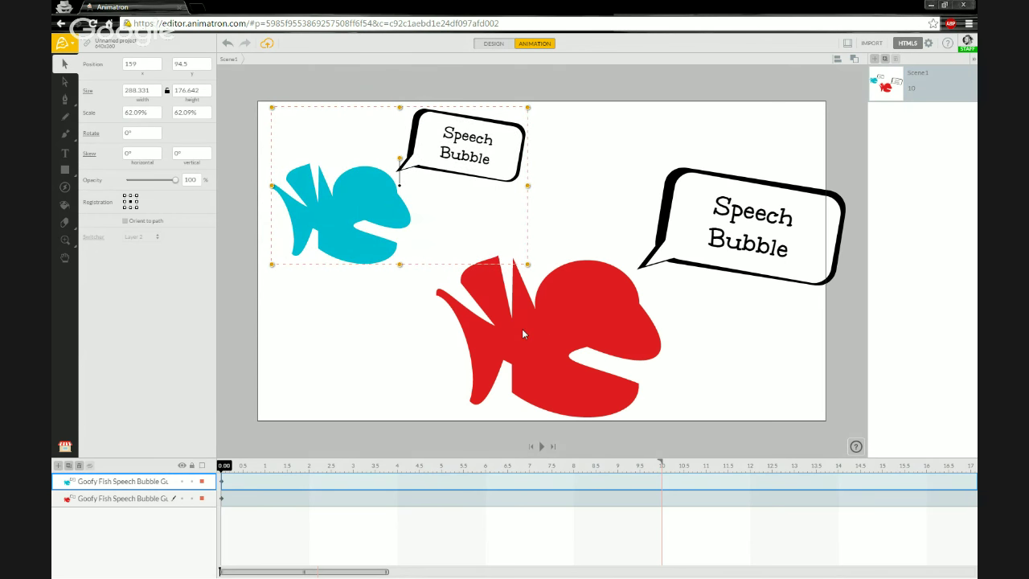
click(521, 328)
drag(544, 326, 519, 324)
click(323, 219)
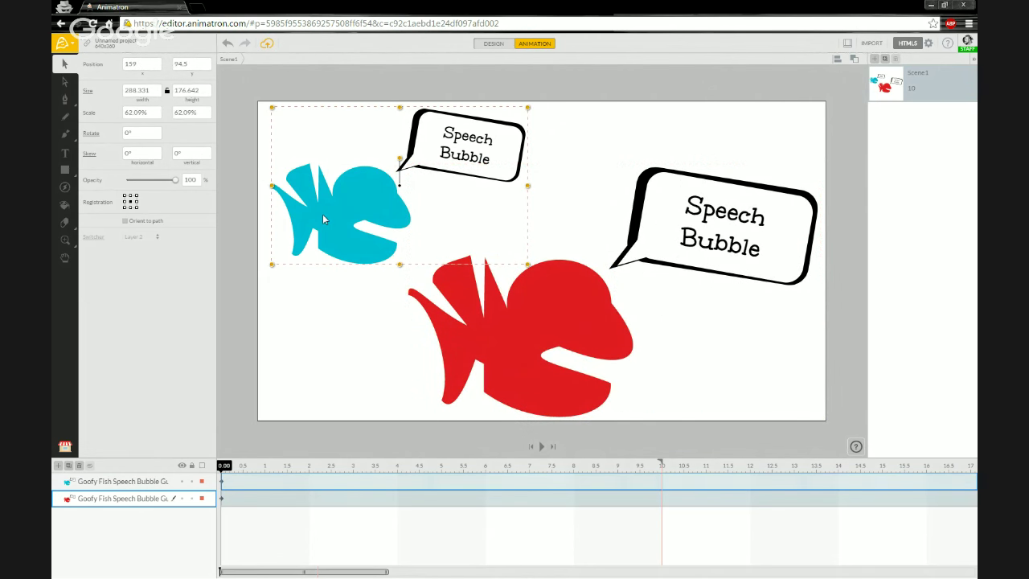
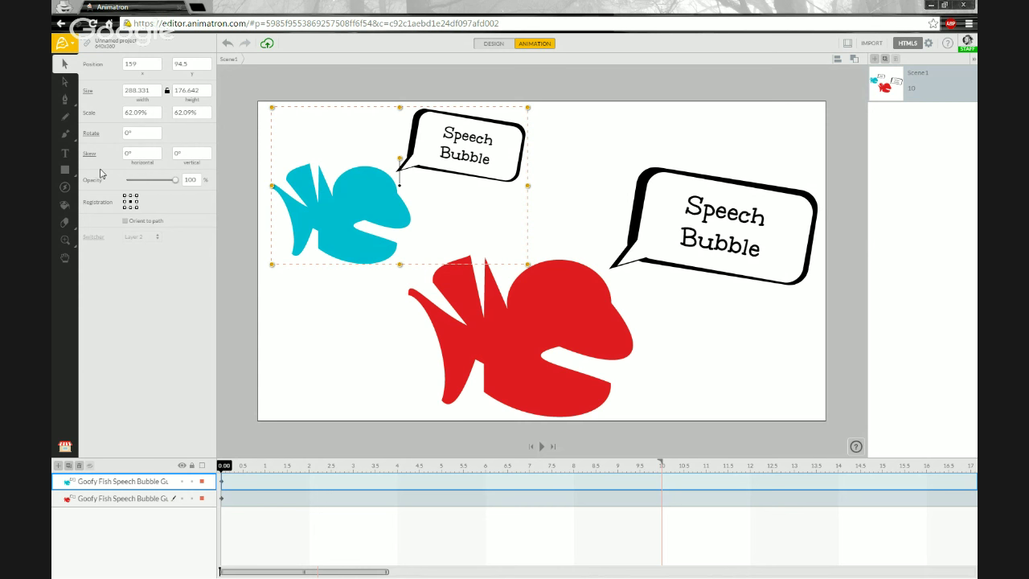
Step: Bring up the Animatron main menu with the Help submenu showing intro project, shortcuts and tutorial
click(65, 50)
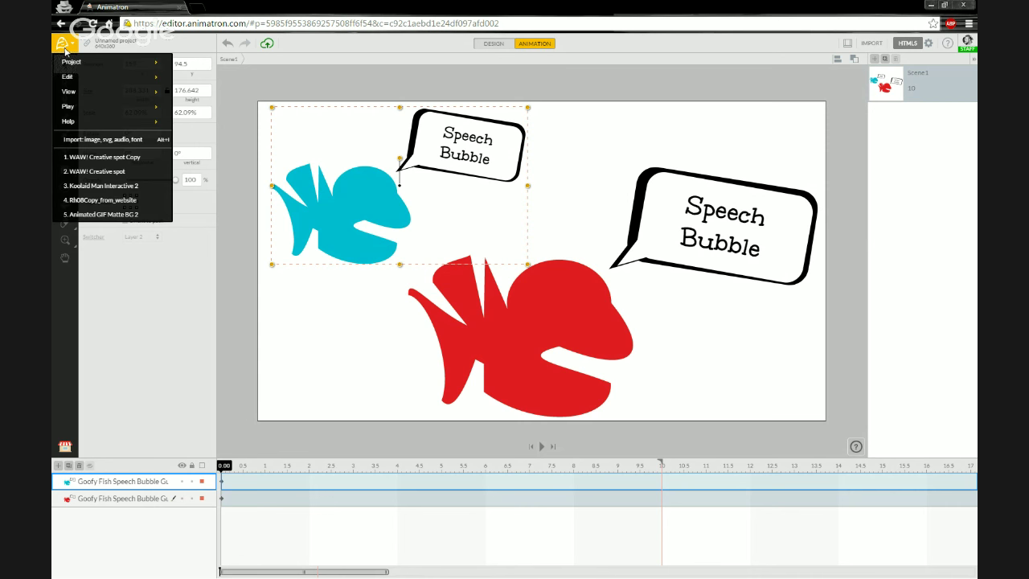
mouse_move(93, 111)
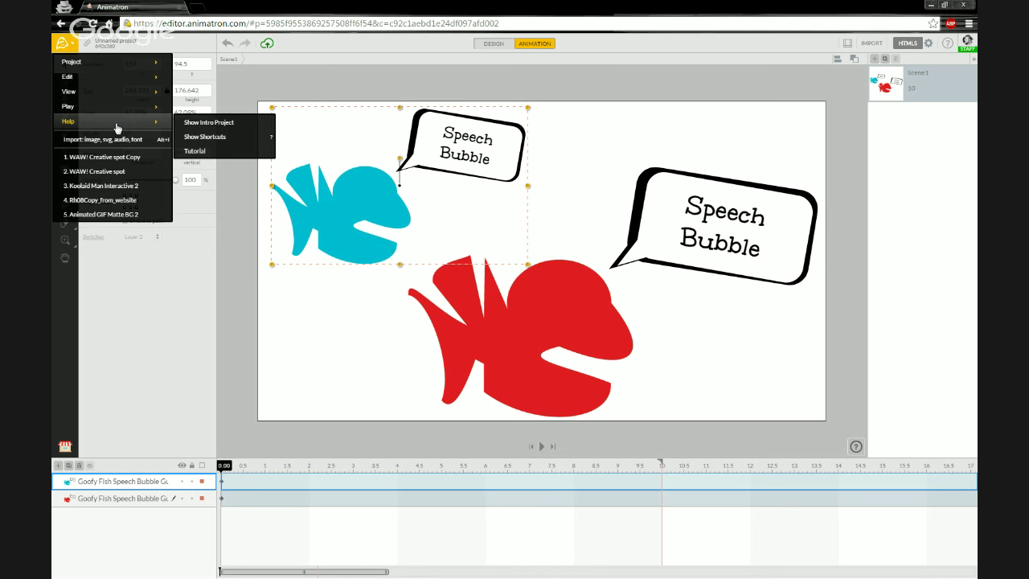
Step: Show the keyboard shortcuts overlay from the Help menu
click(234, 141)
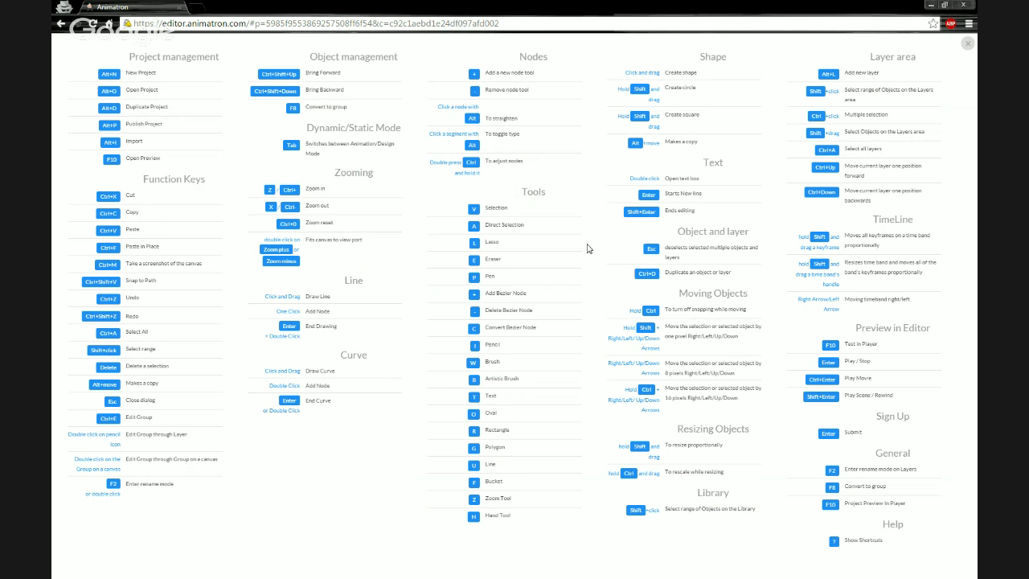
Step: Close the shortcuts overlay and deselect the blue fish group by clicking empty canvas
click(969, 46)
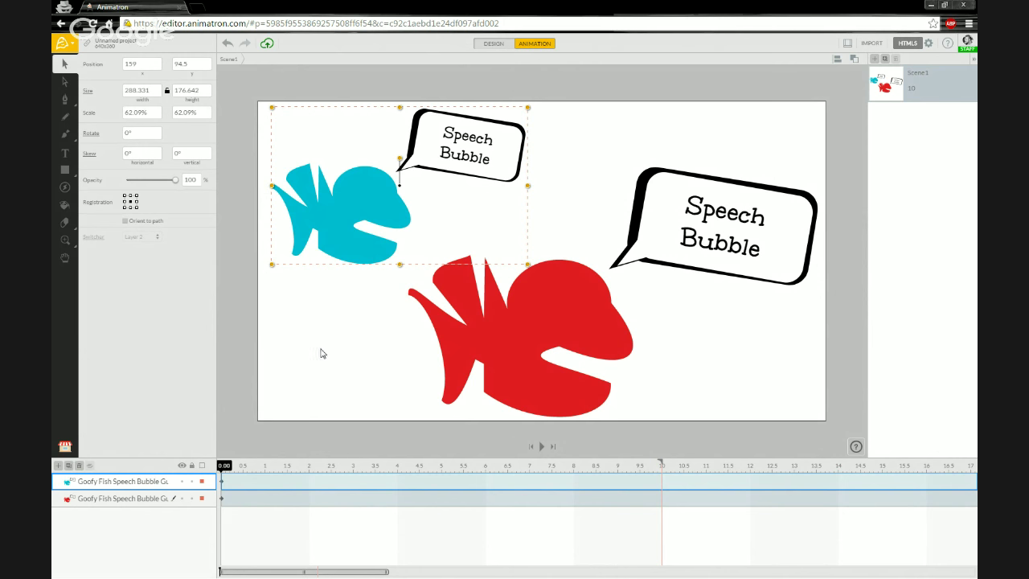
click(275, 340)
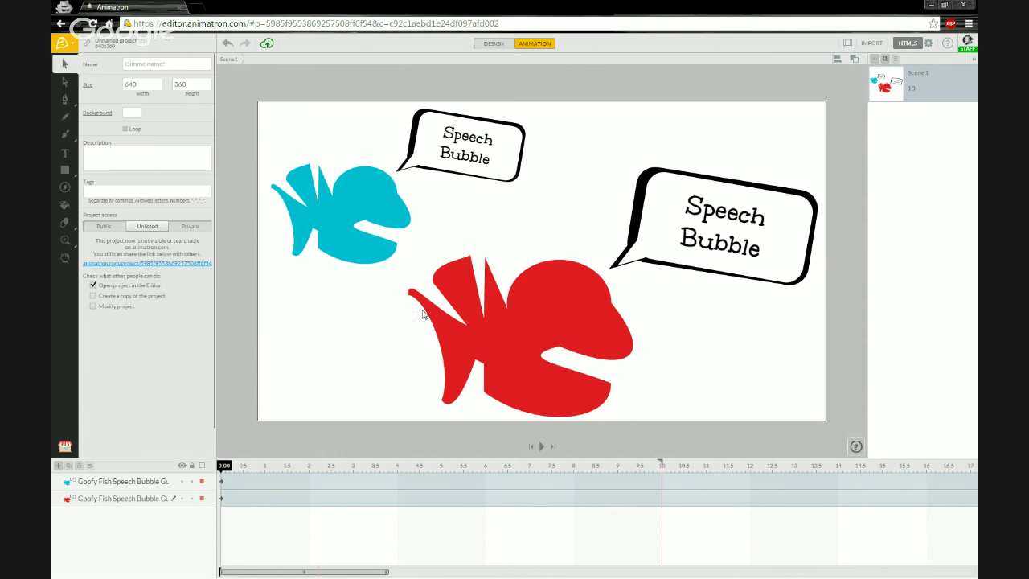
Step: Add a text line with the feedback e-mail address and drag it across the red fish's lower body
key(t)
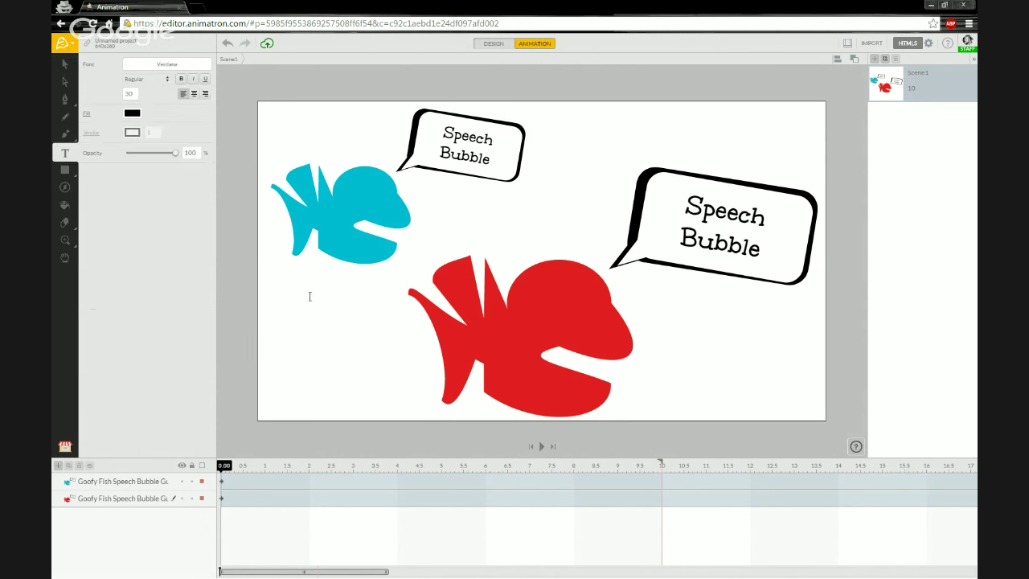
click(303, 310)
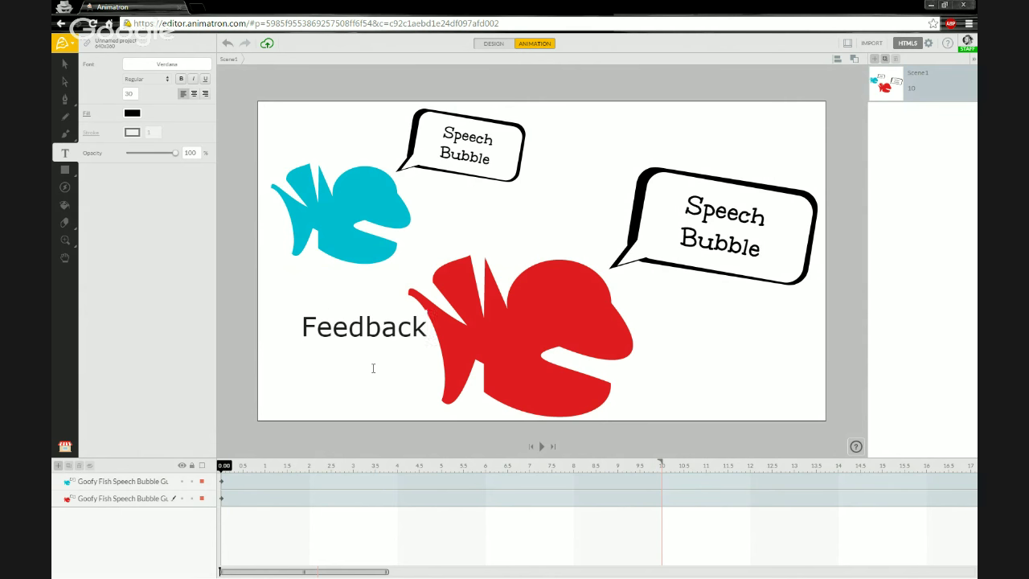
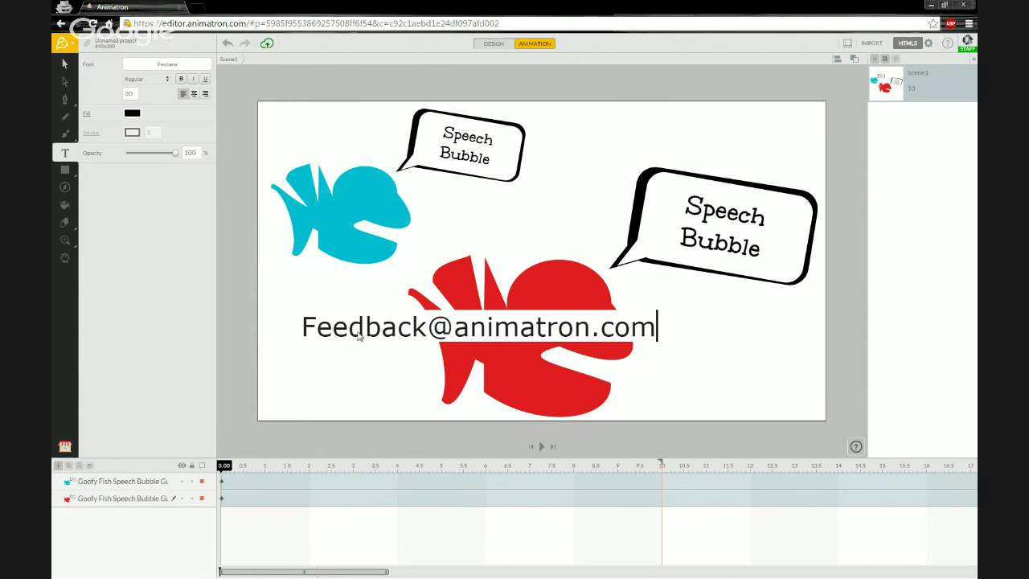
key(Escape)
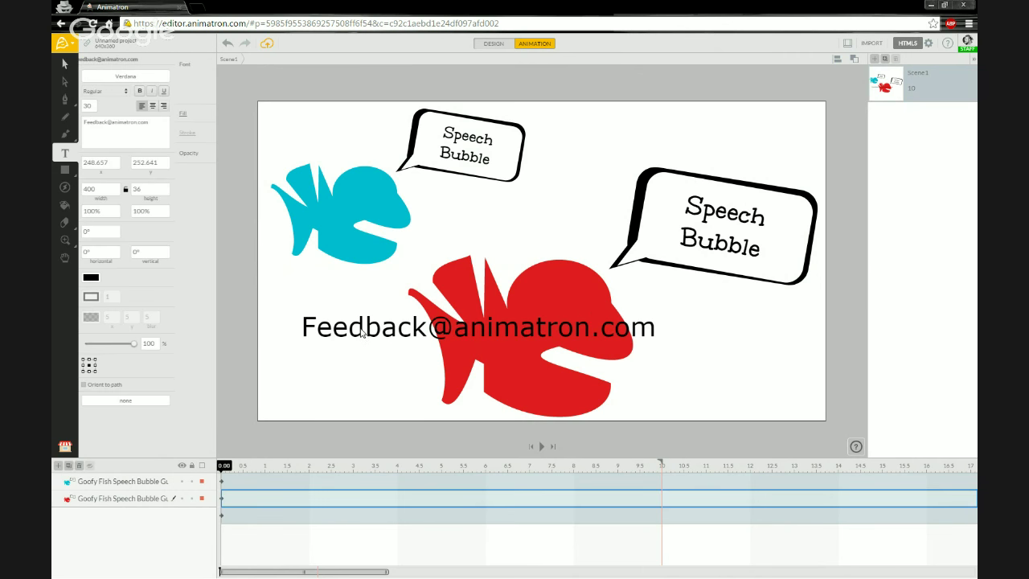
drag(360, 340, 498, 344)
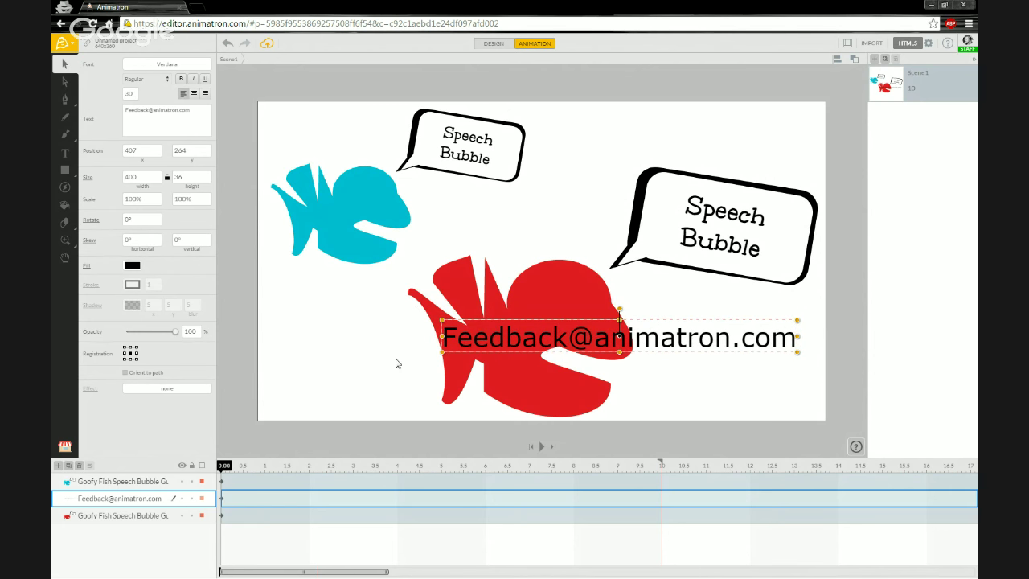